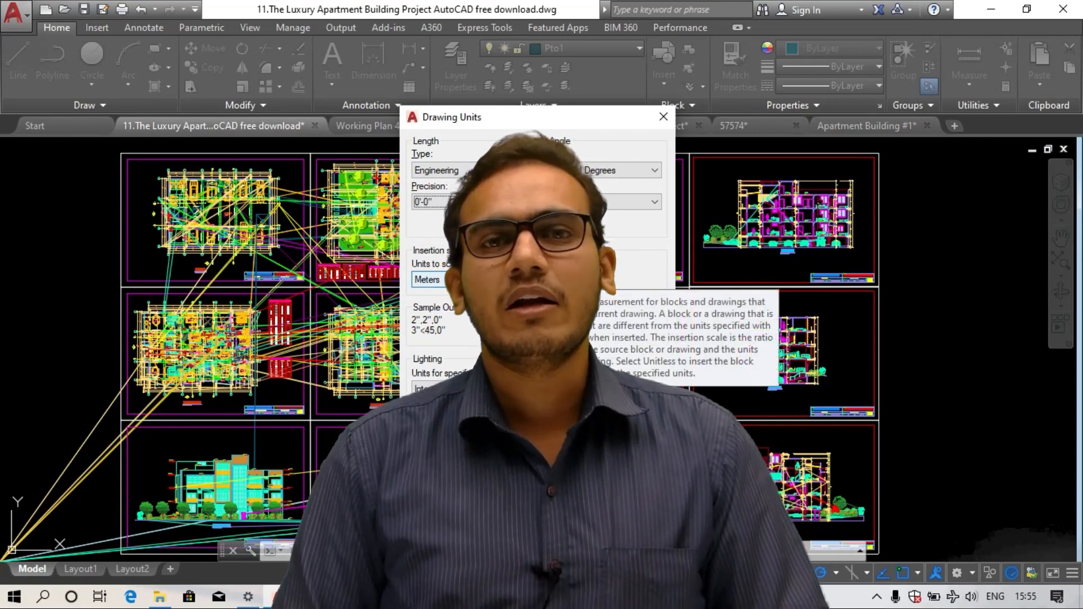
pyautogui.press('Return')
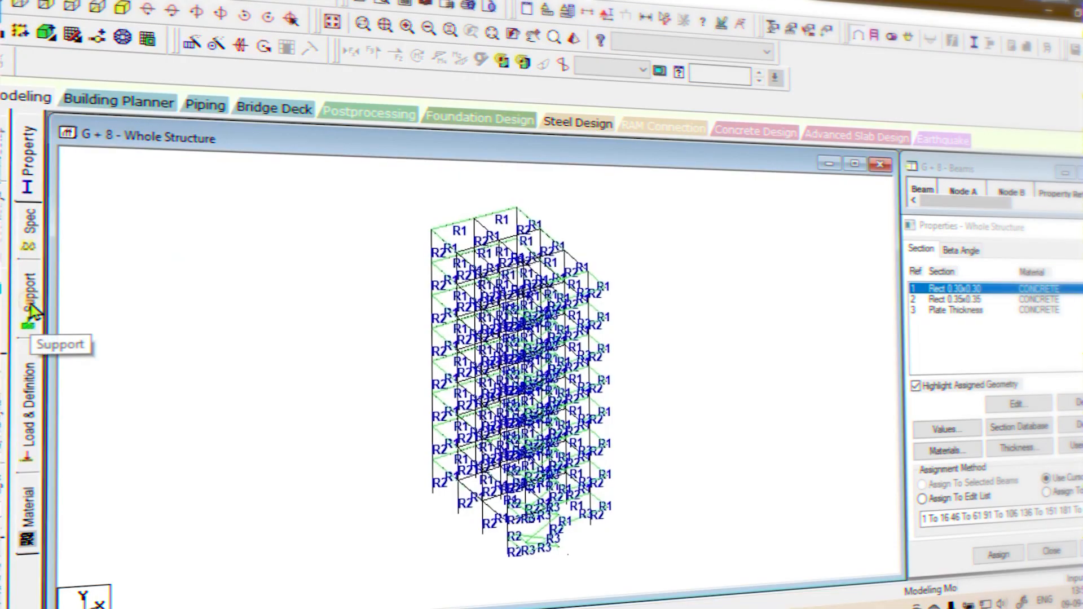
pyautogui.click(32, 310)
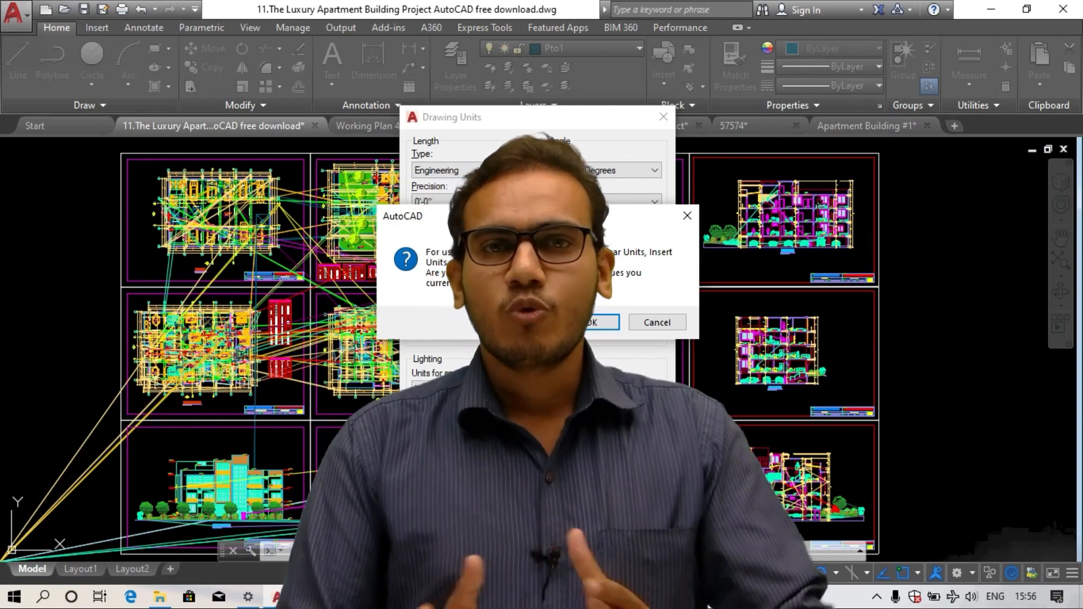
pyautogui.click(590, 323)
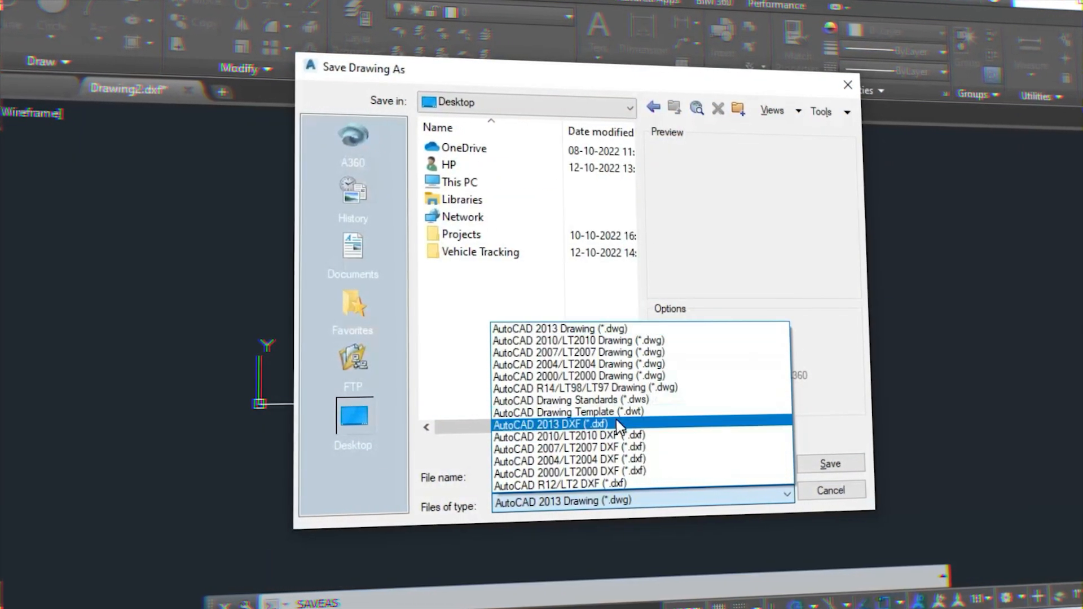
pyautogui.click(619, 424)
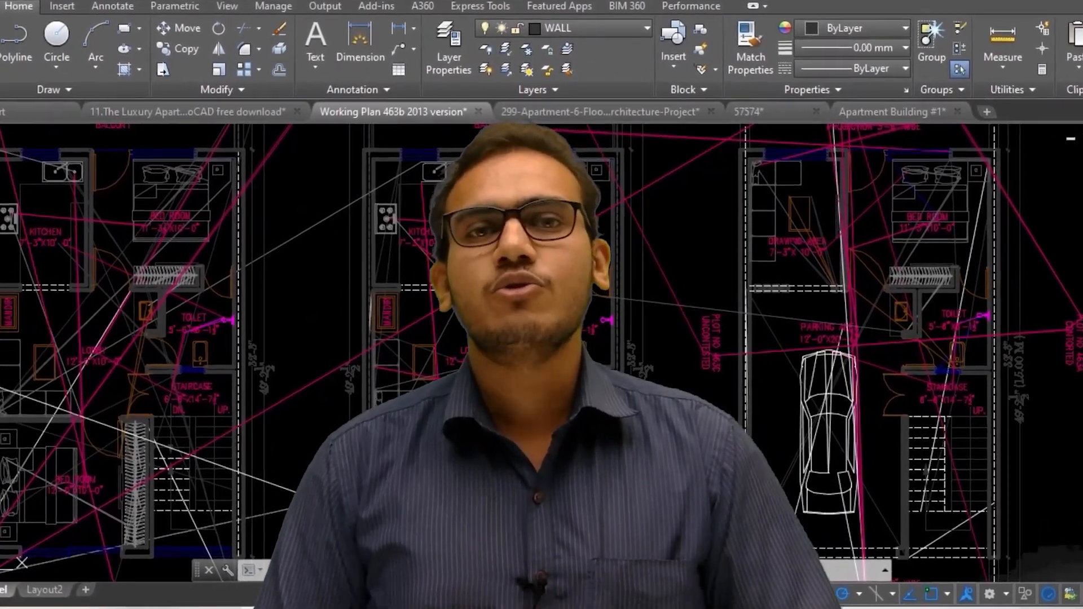
pyautogui.moveTo(439, 281); pyautogui.dragTo(345, 272, button='middle')
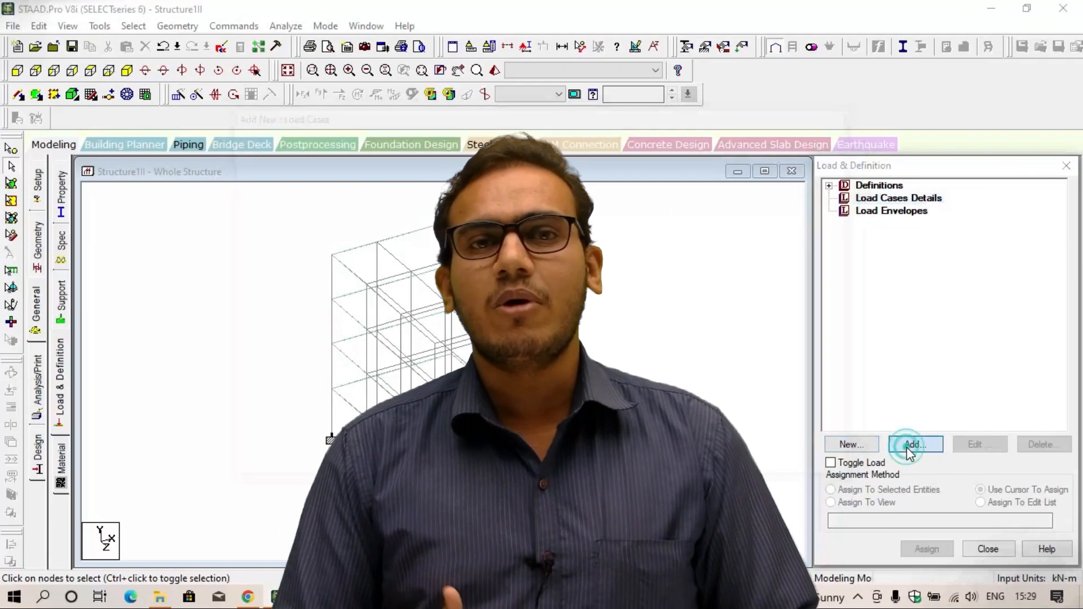
# - Start a new seismic definition under the load definitions and choose its code type
pyautogui.click(914, 444)
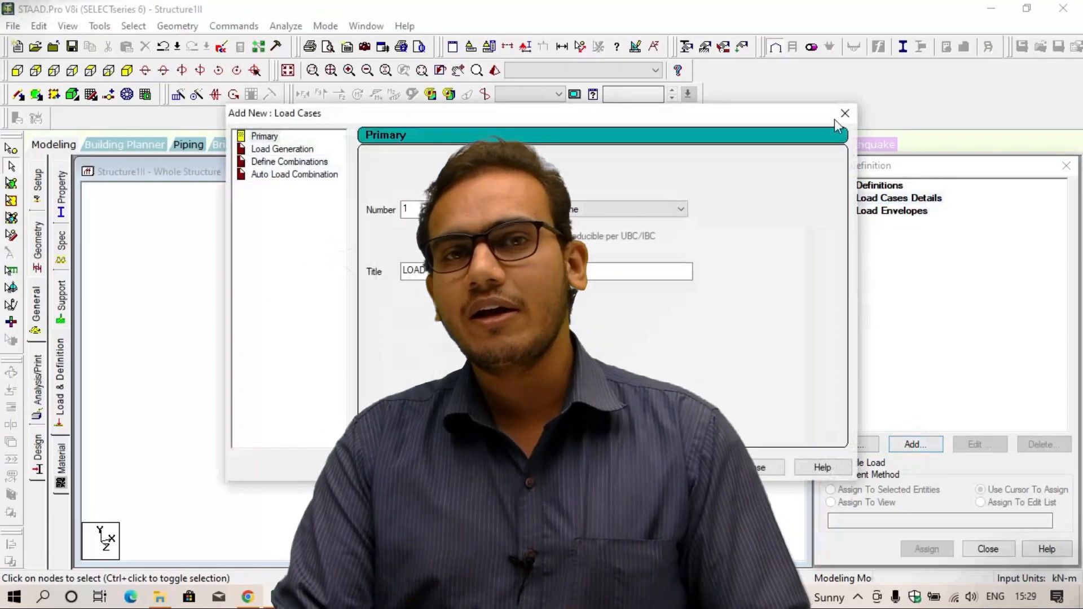
pyautogui.click(845, 113)
pyautogui.click(828, 185)
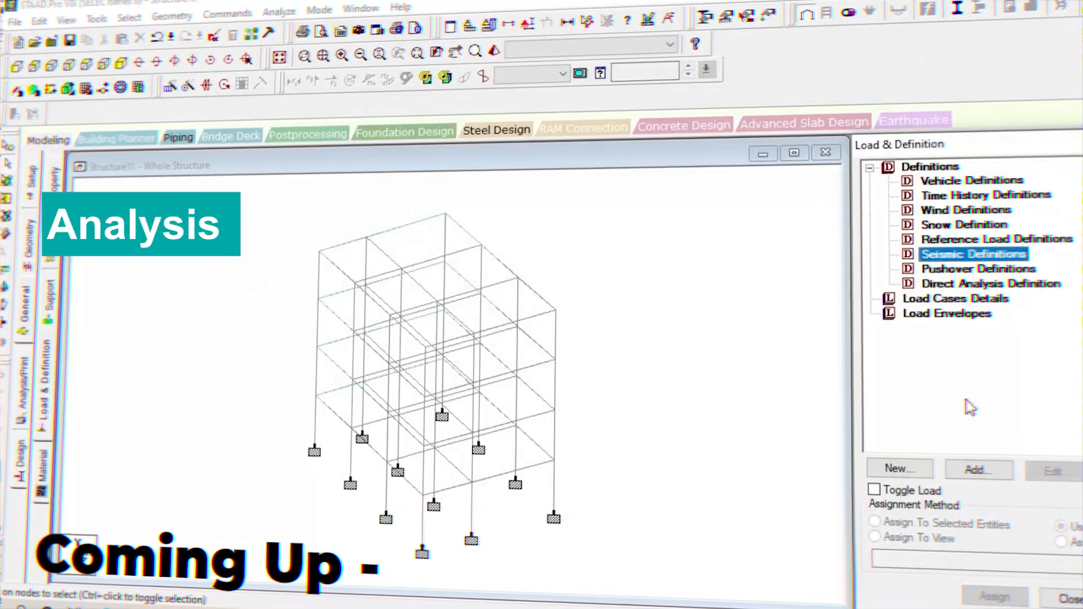
pyautogui.click(978, 470)
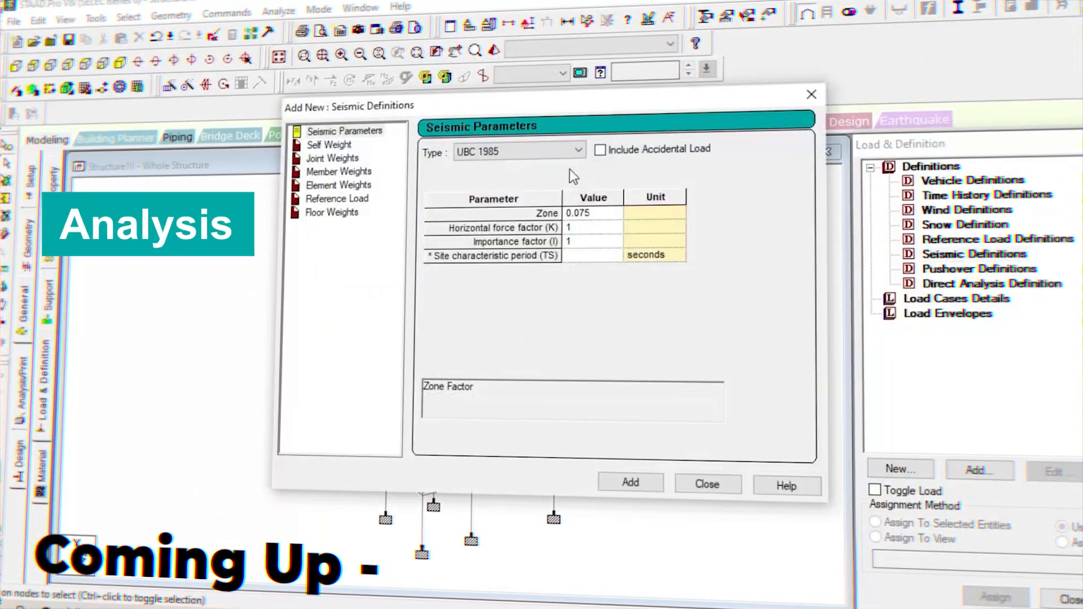
pyautogui.click(571, 154)
pyautogui.click(533, 290)
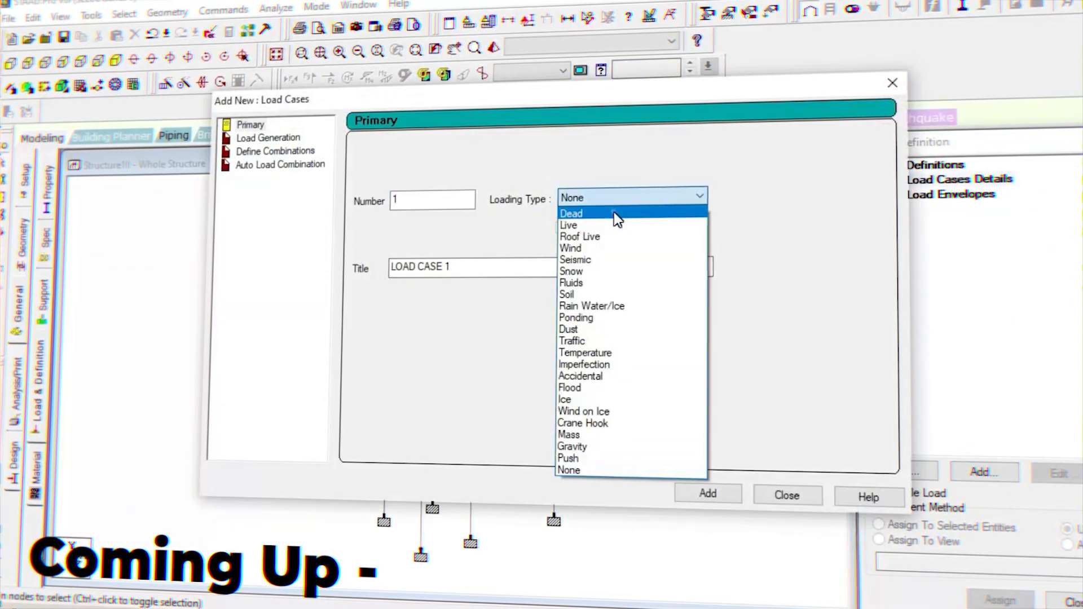
# - Set load case 1's loading type to Dead and look through the uniform force and uniform moment member load options
pyautogui.click(611, 213)
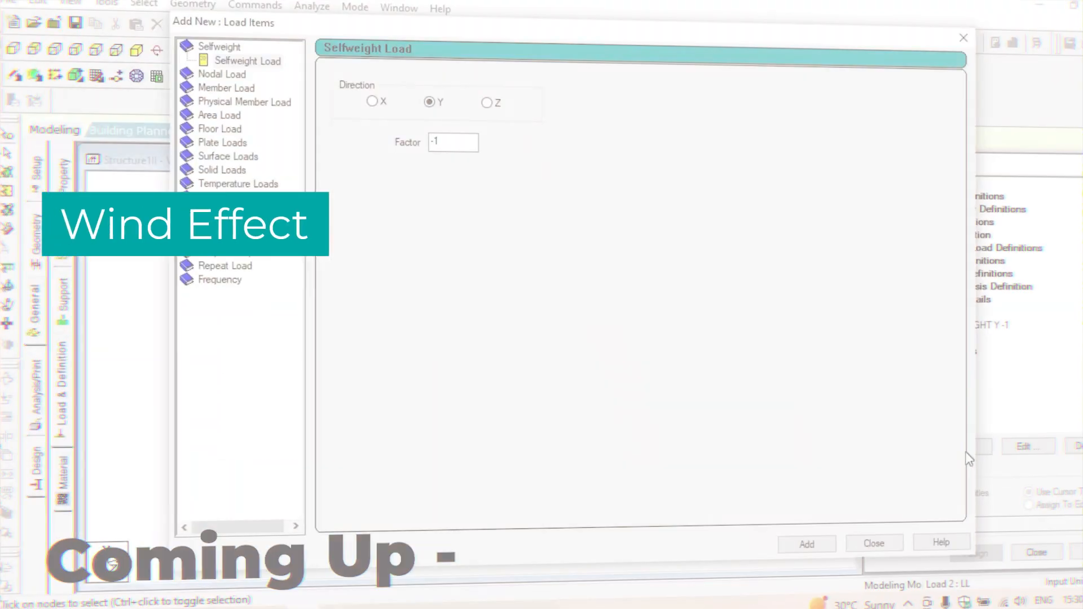
pyautogui.click(232, 89)
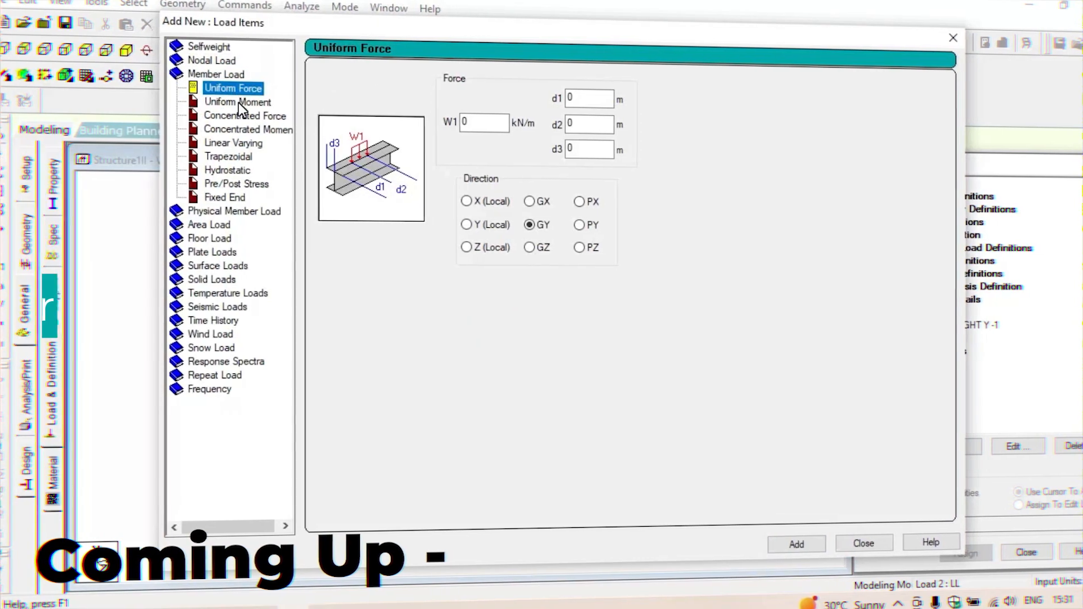
pyautogui.click(236, 102)
pyautogui.click(221, 142)
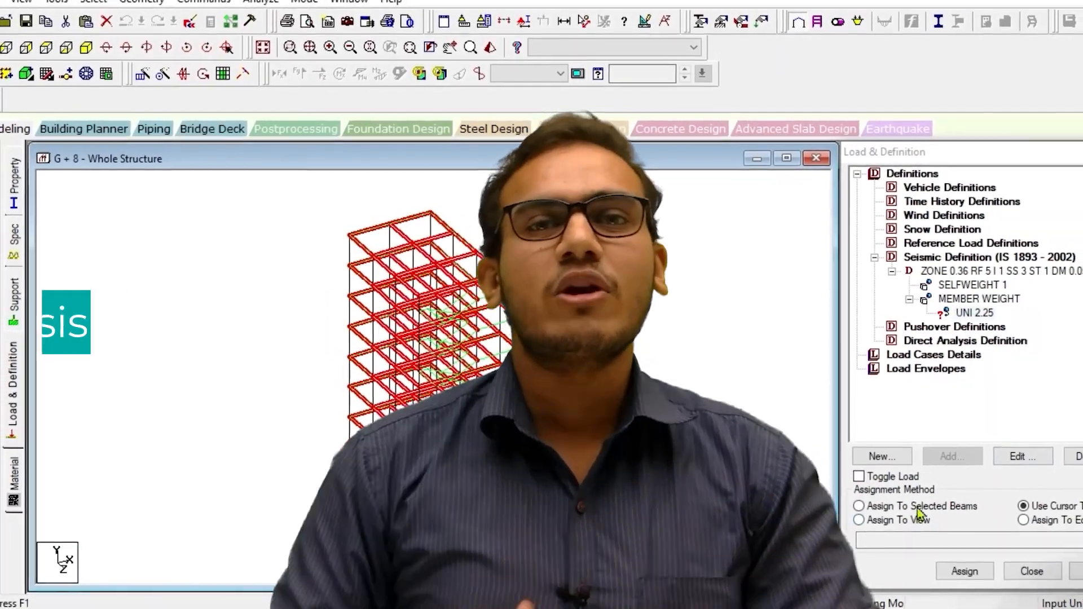
# - Assign the UNI 2.25 member weight of the seismic definition to the selected beams
pyautogui.click(920, 510)
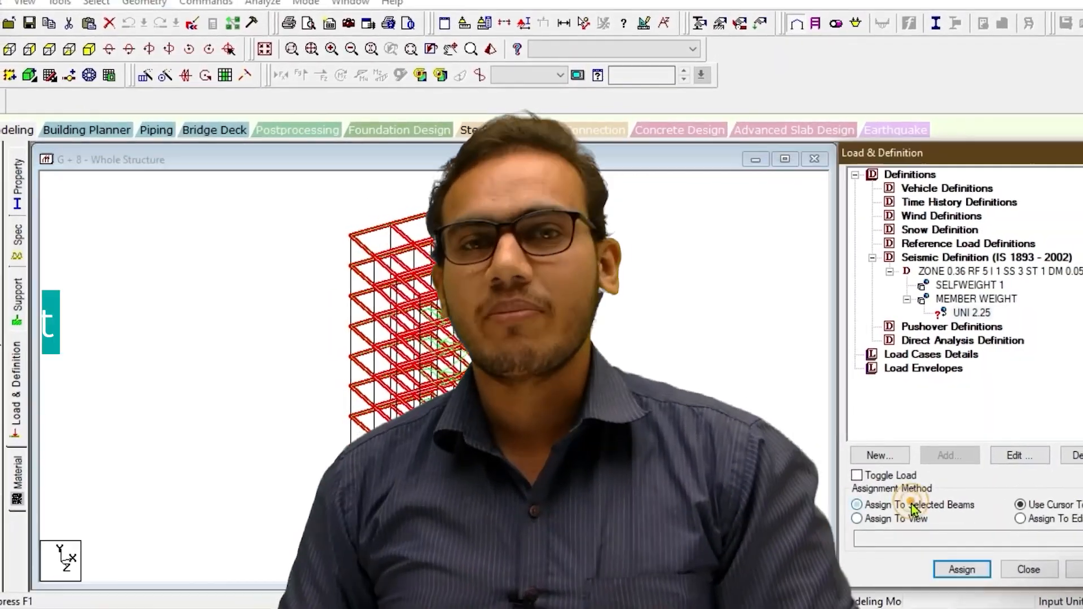
pyautogui.click(958, 566)
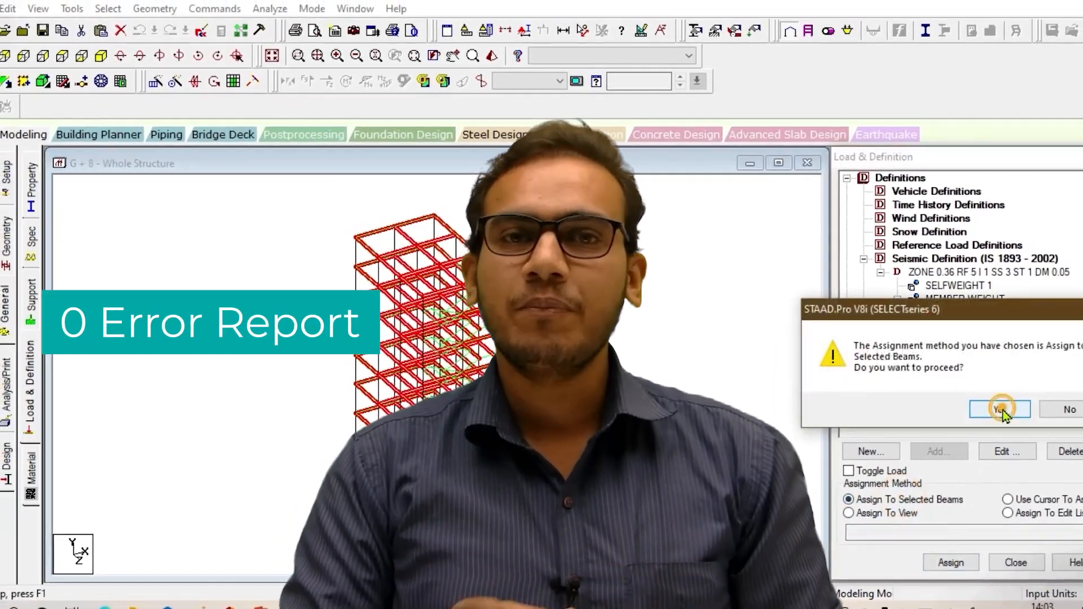
pyautogui.click(1001, 409)
pyautogui.click(754, 384)
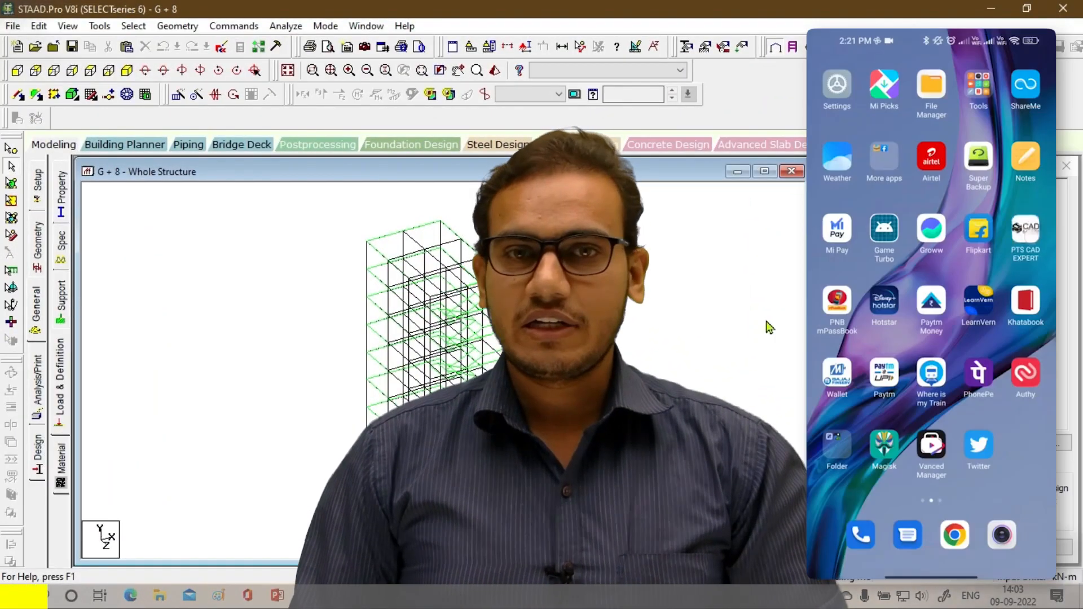
# - Add a wind definition with type number 1 to the G + 8 structure
pyautogui.click(898, 350)
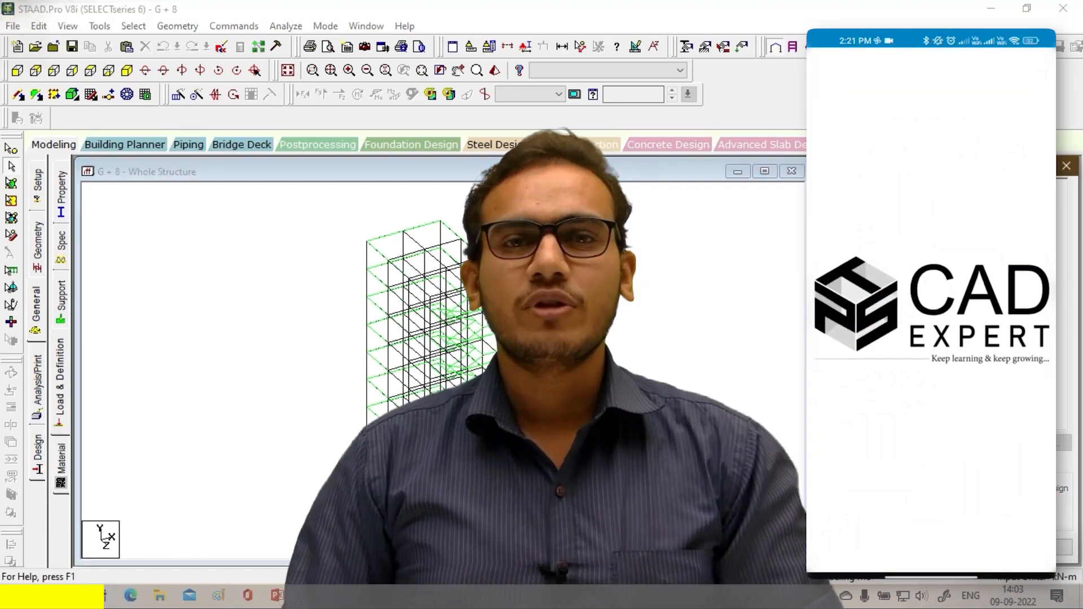
pyautogui.click(910, 443)
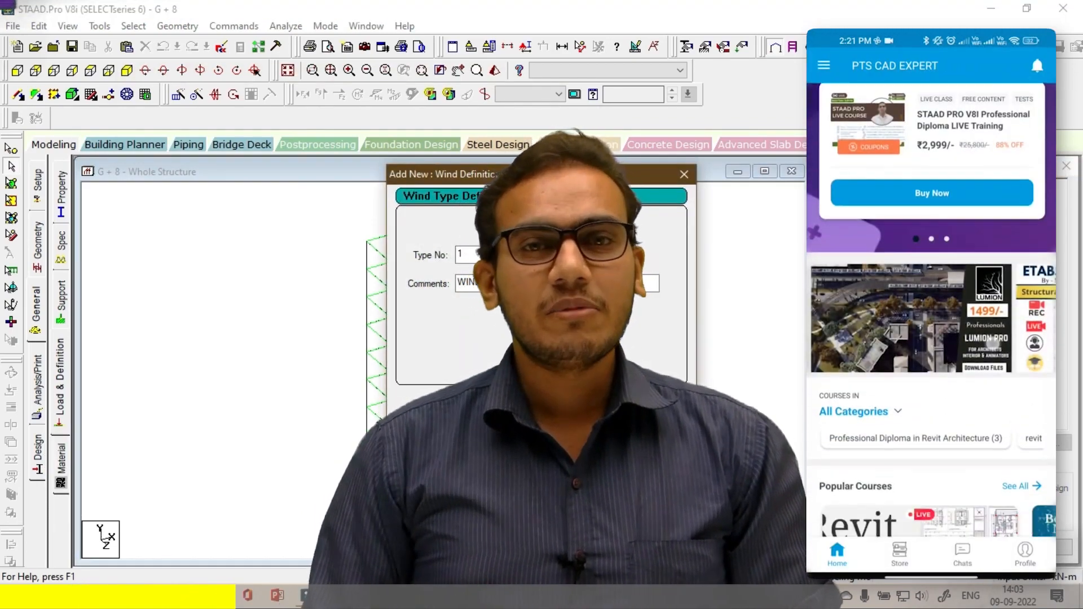
pyautogui.click(484, 405)
pyautogui.click(542, 405)
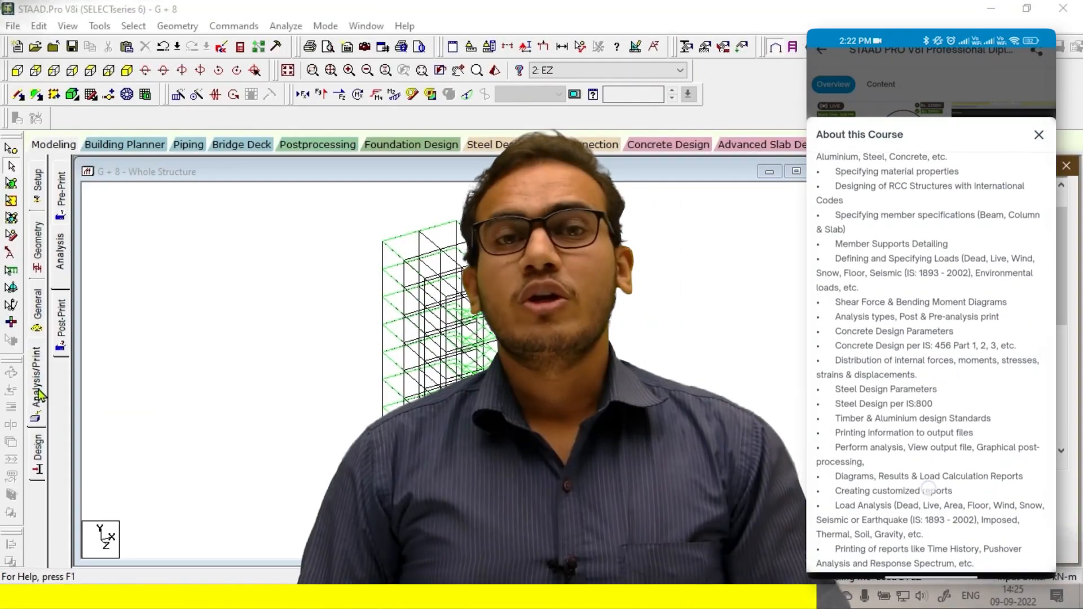
# - Go to the analysis and print setup of the G + 8 structure and run its analysis
pyautogui.click(38, 395)
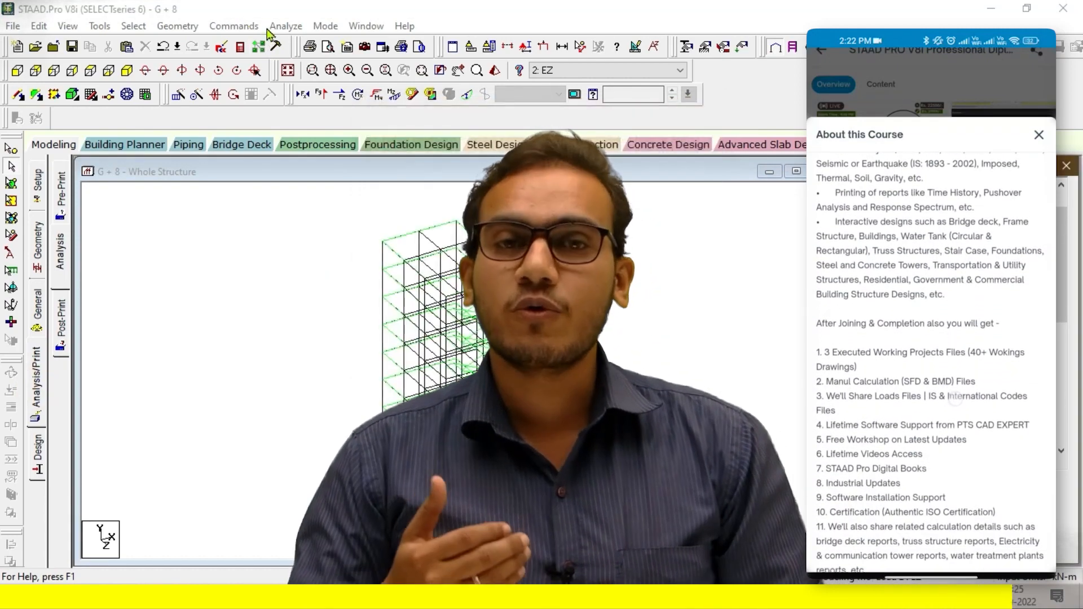
pyautogui.click(270, 28)
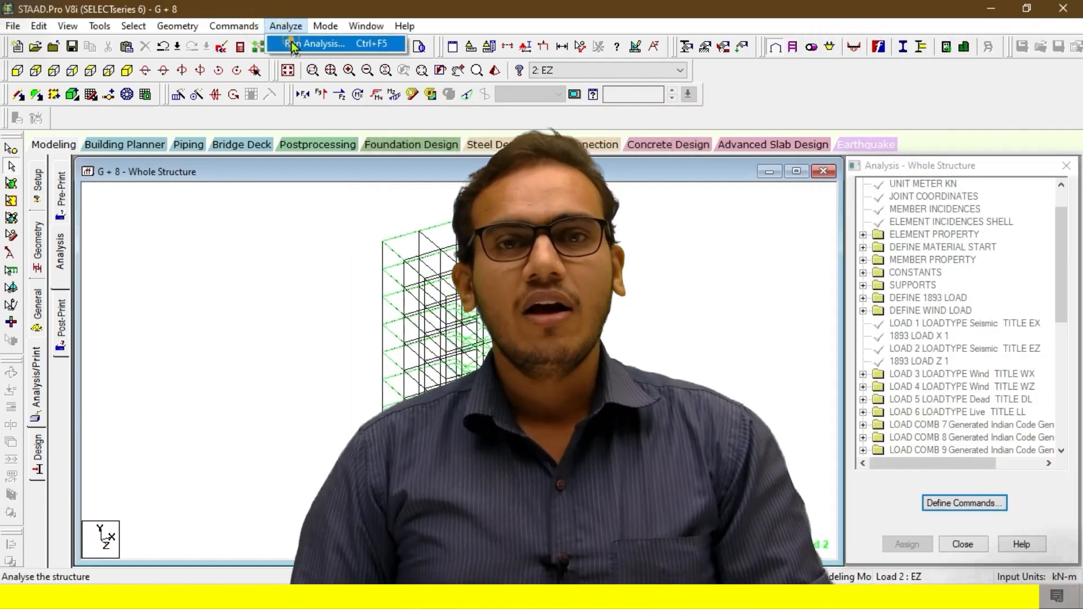
pyautogui.click(294, 45)
pyautogui.click(444, 337)
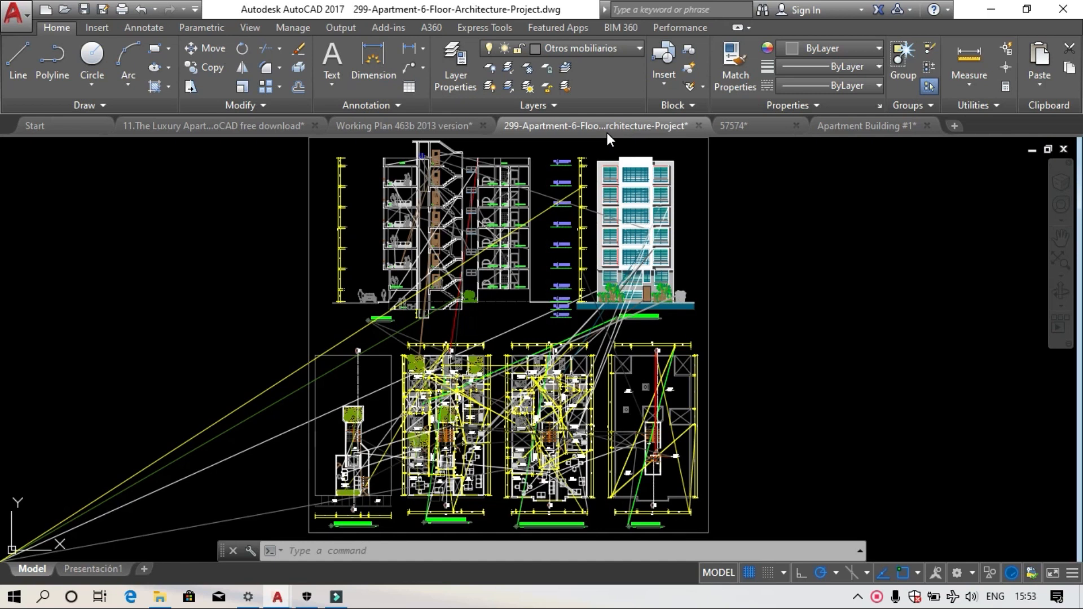
# - Look through the open AutoCAD drawings, including the luxury apartment, Working Plan 463b, 6-floor apartment, 57574 and Apartment Building #1 files
pyautogui.click(228, 127)
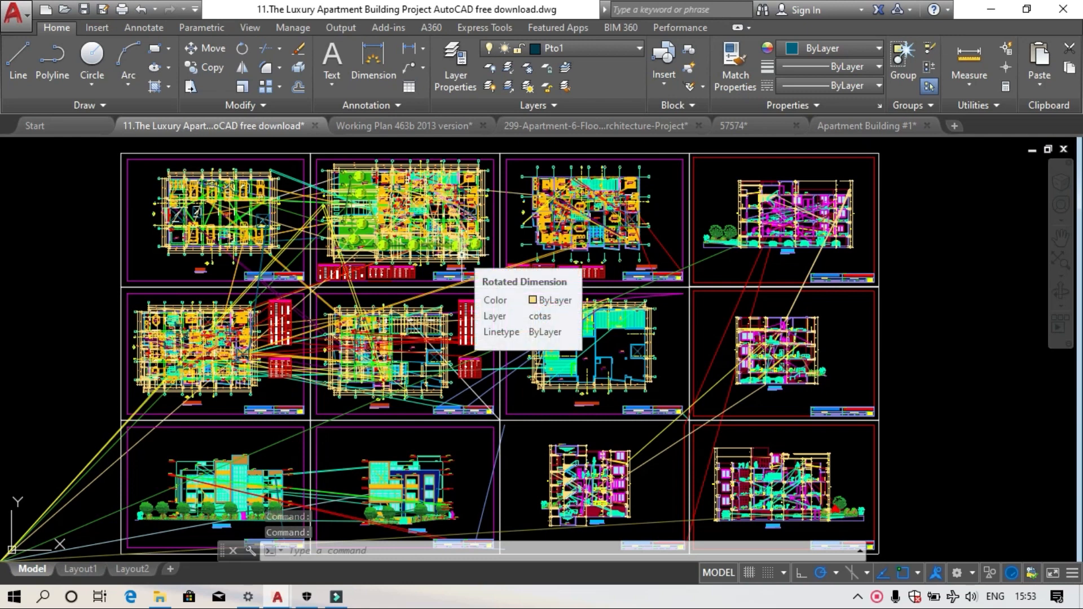
pyautogui.click(411, 126)
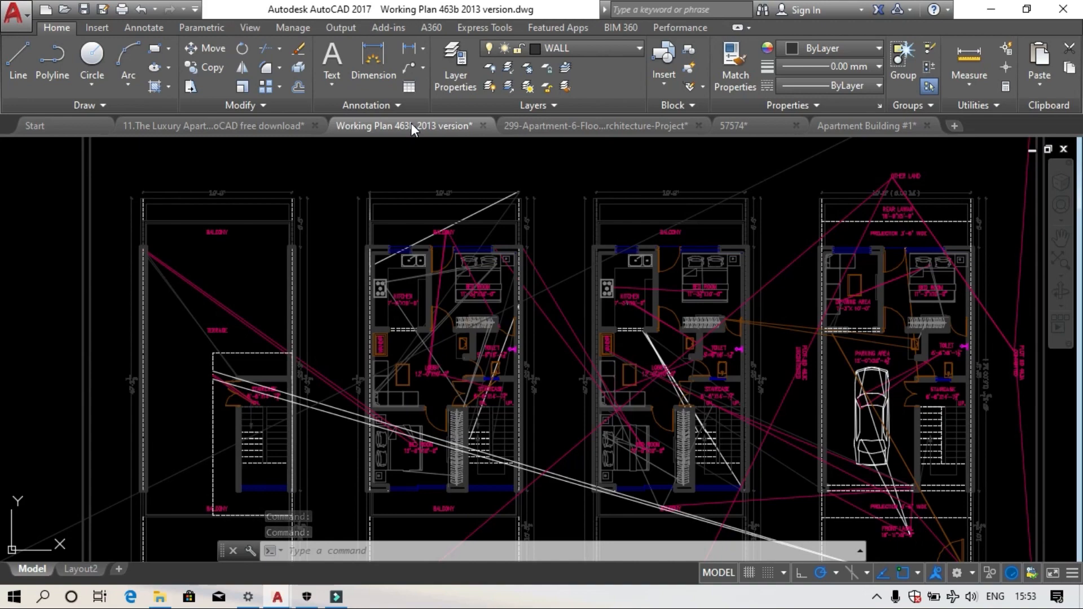
pyautogui.click(624, 126)
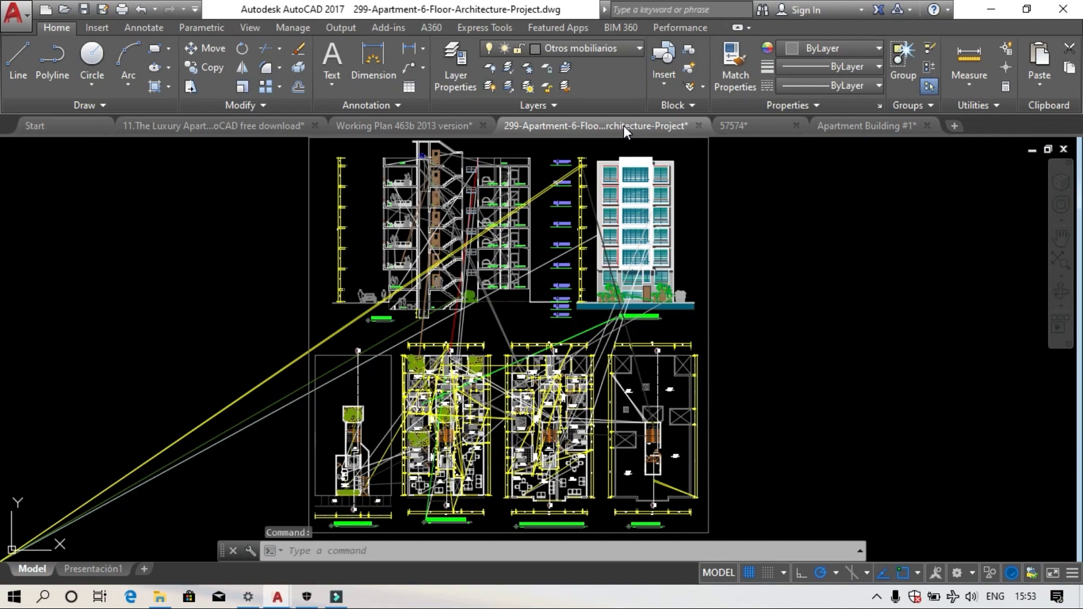
pyautogui.click(778, 123)
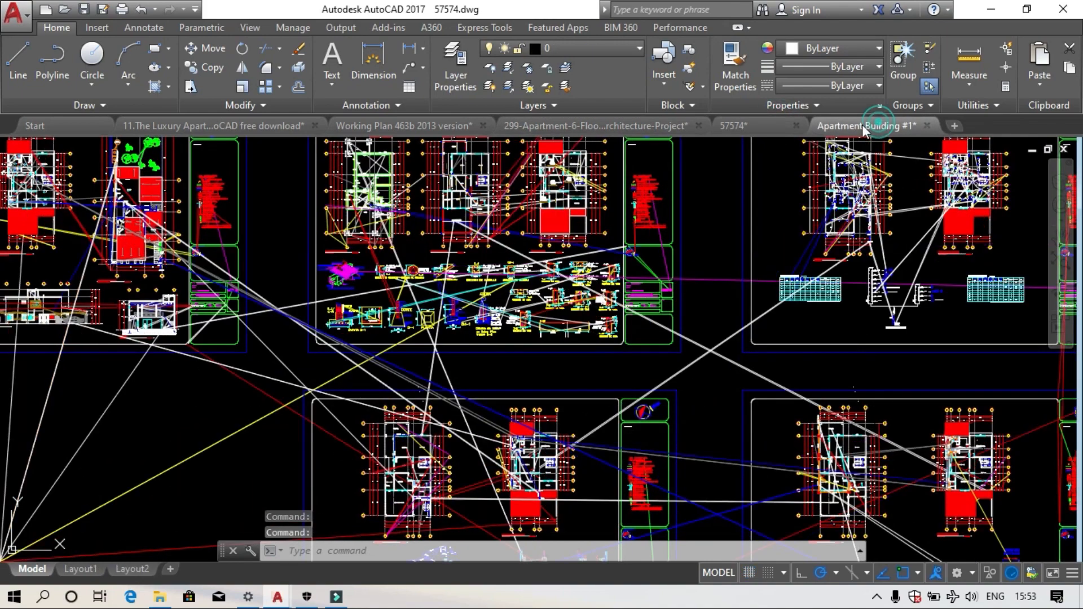
pyautogui.click(862, 124)
pyautogui.click(764, 127)
pyautogui.moveTo(585, 123)
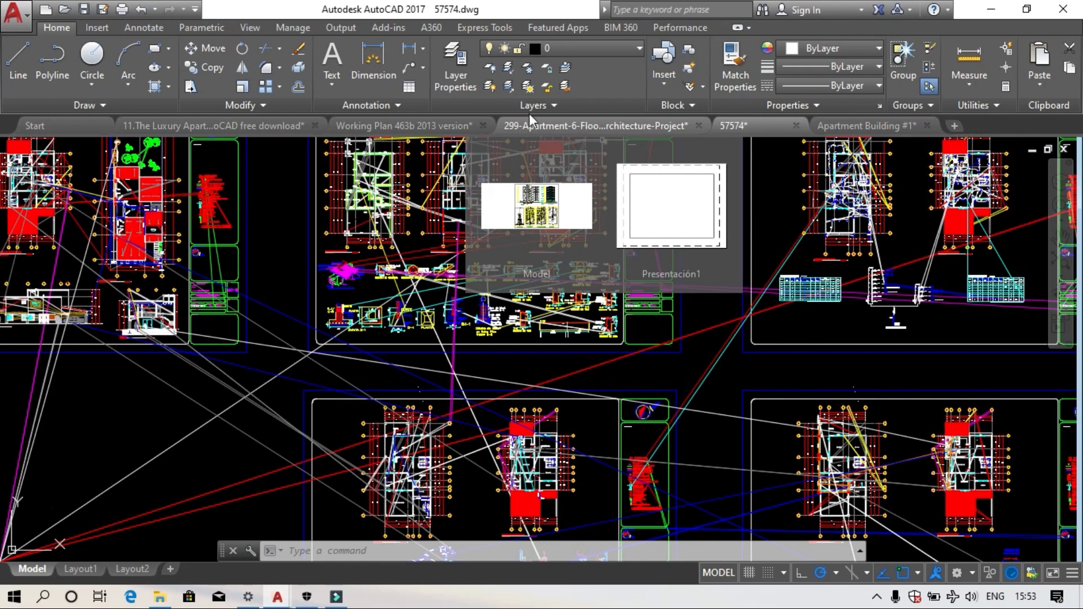
# - Examine the floor plans in the Working Plan 463b drawing, from the lobby and toilet to the bedroom and staircase
pyautogui.click(424, 131)
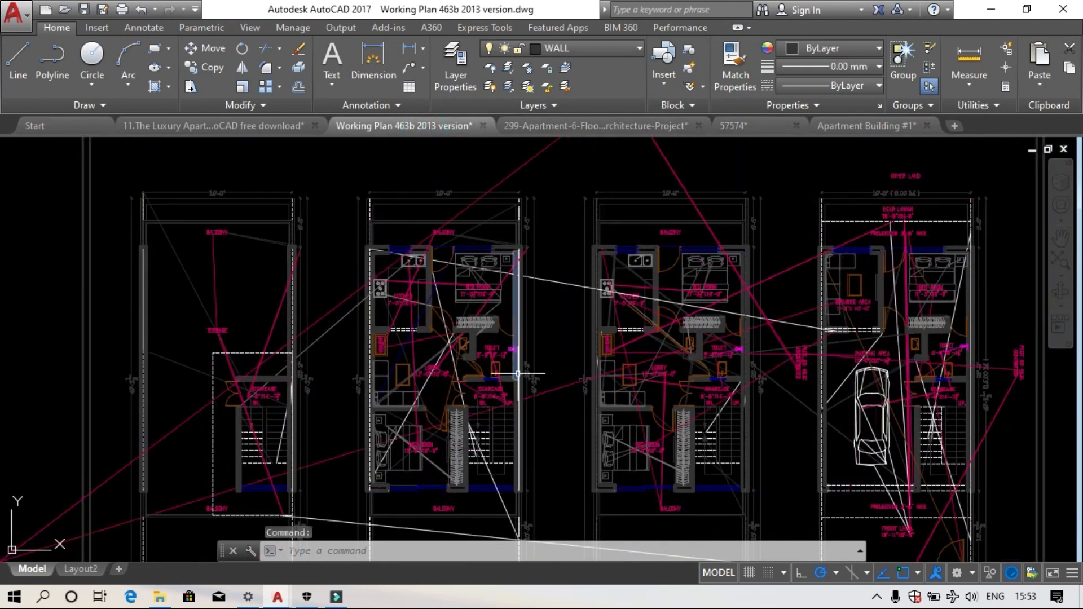
pyautogui.scroll(4, 678, 370)
pyautogui.scroll(4, 679, 371)
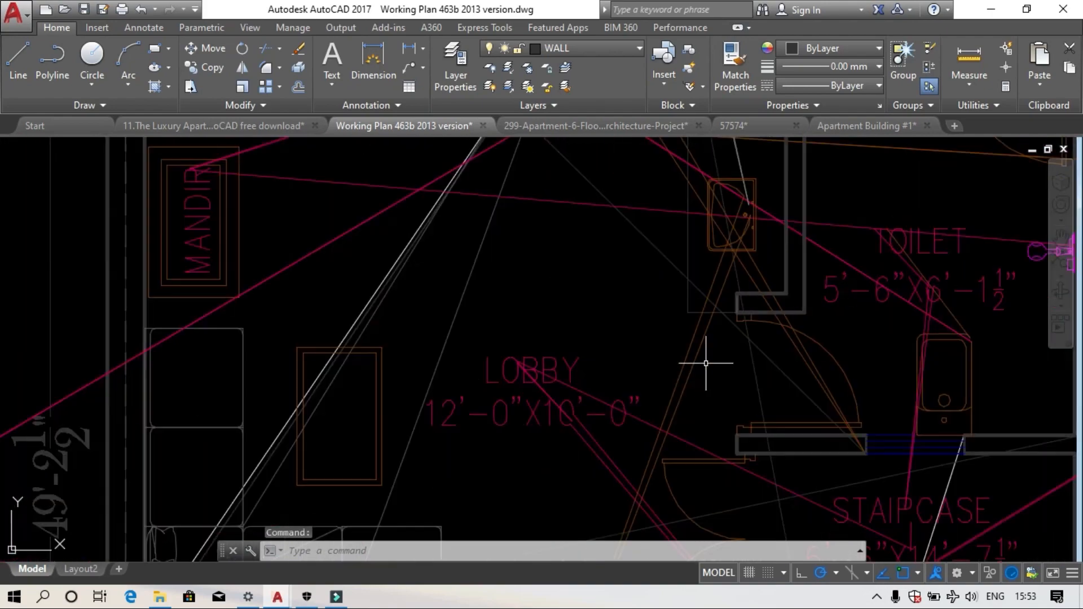
pyautogui.scroll(-6, 596, 370)
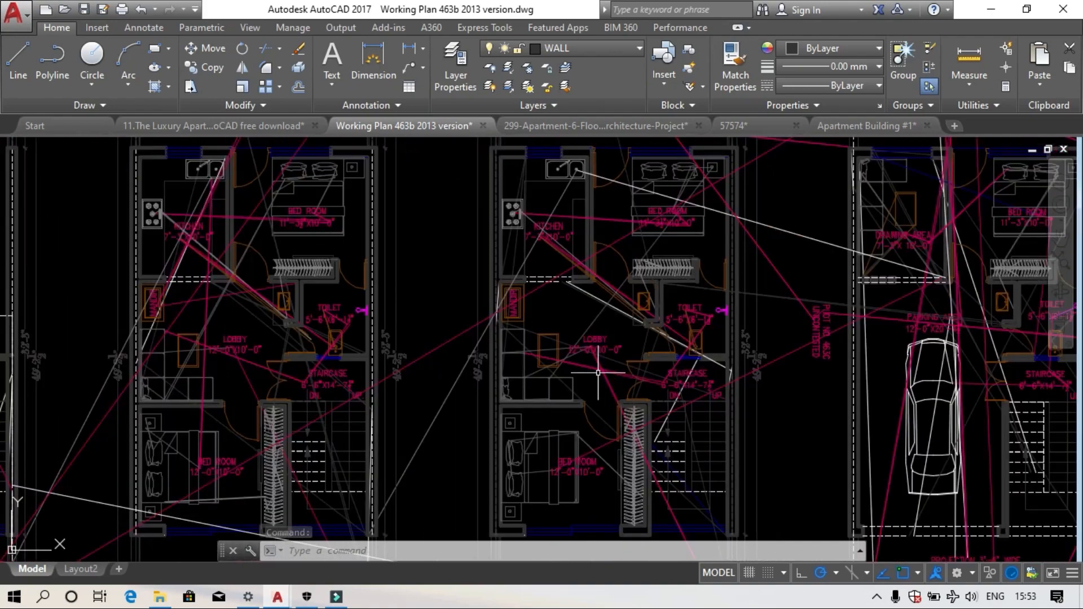
pyautogui.moveTo(591, 374)
pyautogui.mouseDown(button='middle')
pyautogui.moveTo(578, 387)
pyautogui.moveTo(449, 388)
pyautogui.mouseUp(button='middle')
pyautogui.moveTo(455, 447); pyautogui.dragTo(405, 260, button='middle')
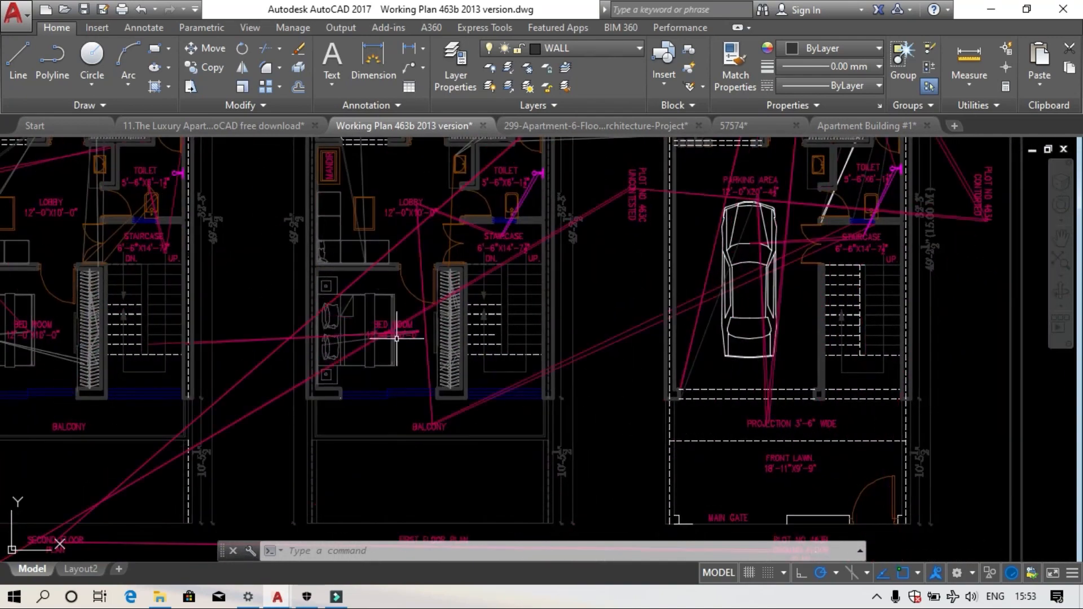
pyautogui.scroll(6, 448, 358)
pyautogui.moveTo(533, 360); pyautogui.dragTo(548, 329, button='middle')
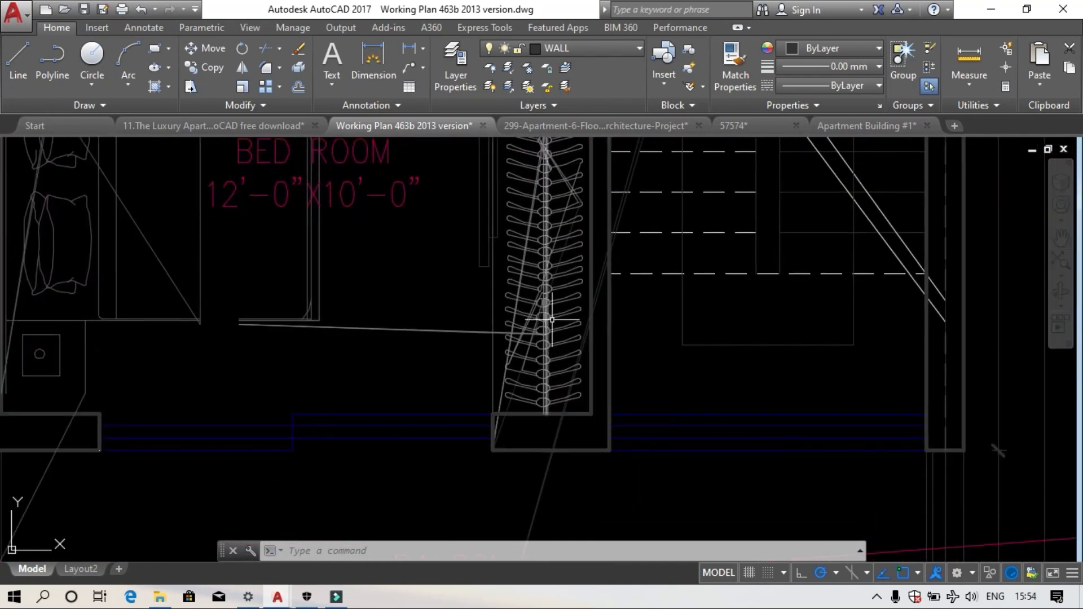
# - Switch to the Luxury Apartment Building drawing
pyautogui.click(645, 125)
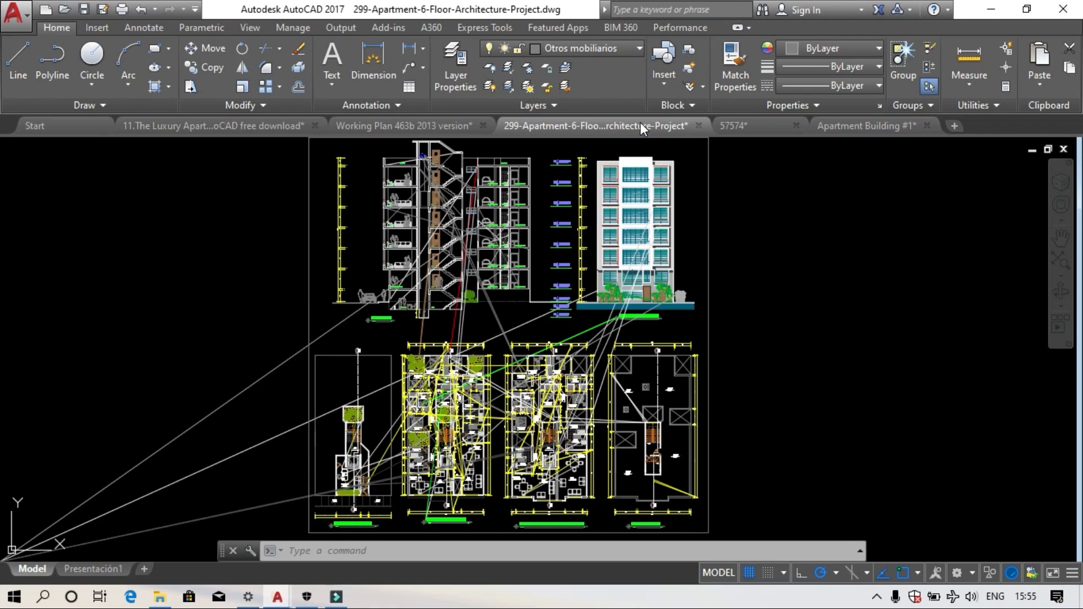
pyautogui.click(260, 126)
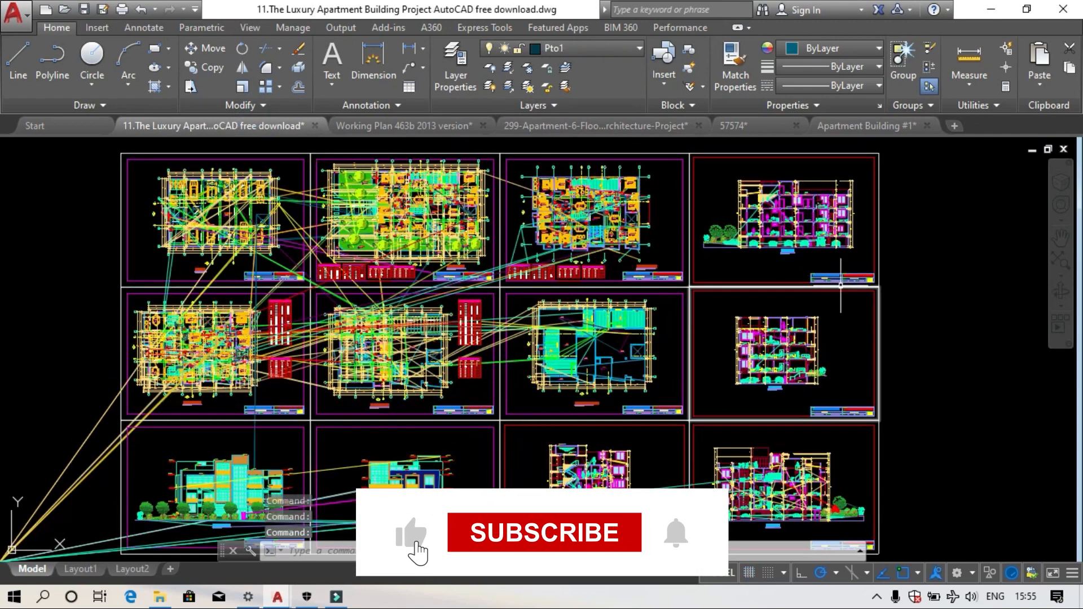
pyautogui.click(960, 361)
pyautogui.click(926, 317)
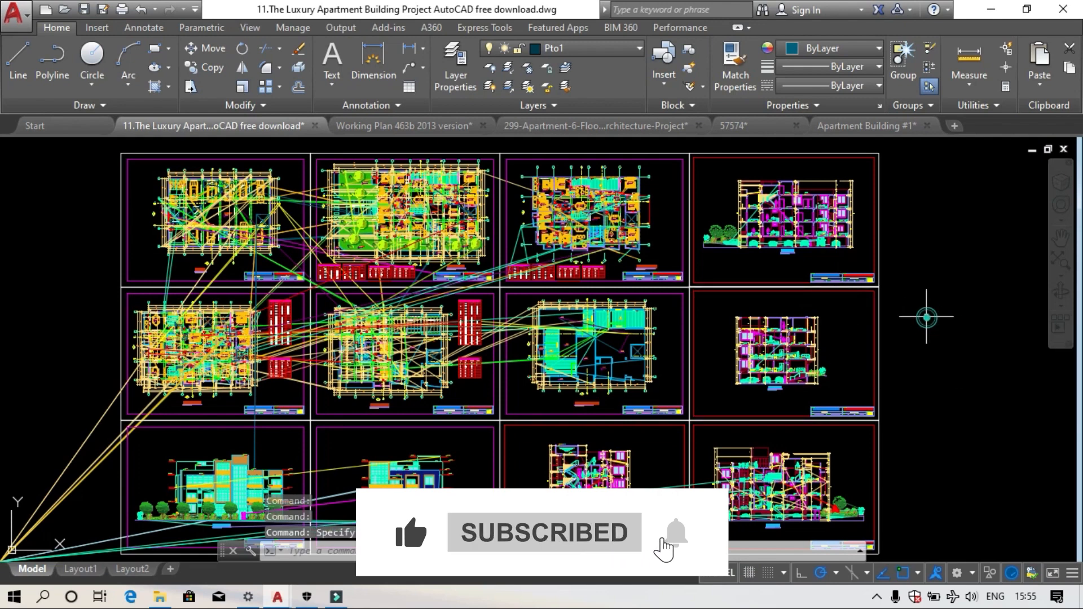
# - Set the Luxury Apartment drawing's length units to Engineering with precision 0'-0" and accept the insertion units in meters
pyautogui.write('un')
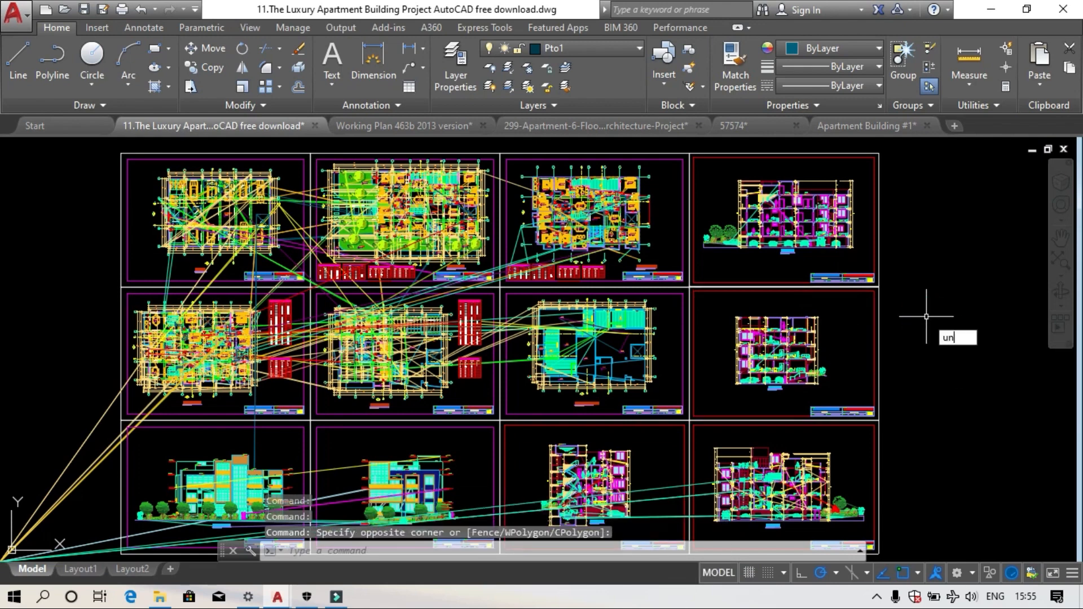
pyautogui.press('Return')
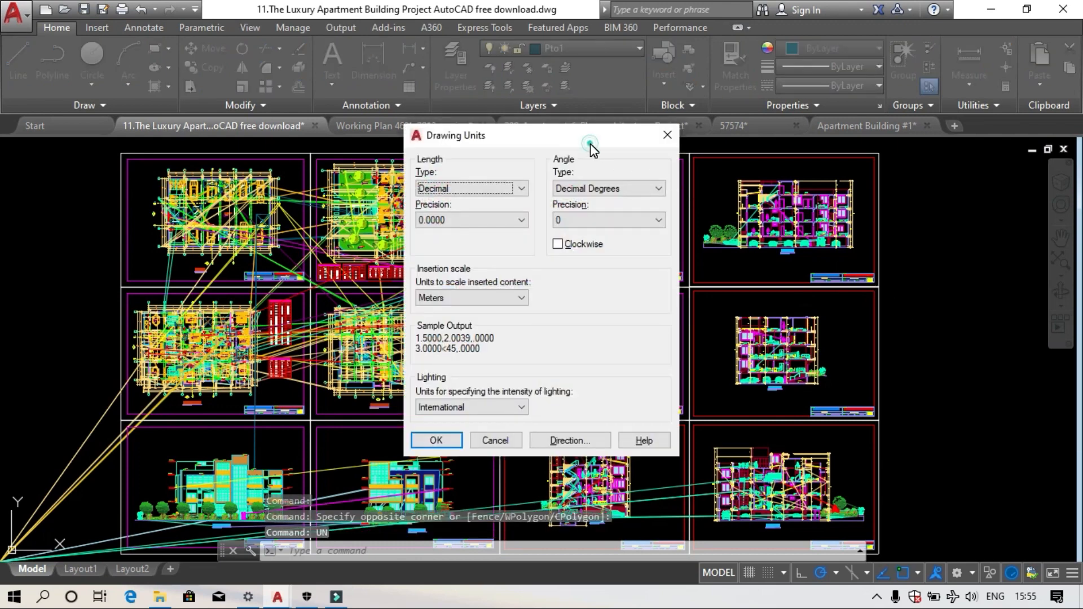
pyautogui.moveTo(590, 143); pyautogui.dragTo(587, 125)
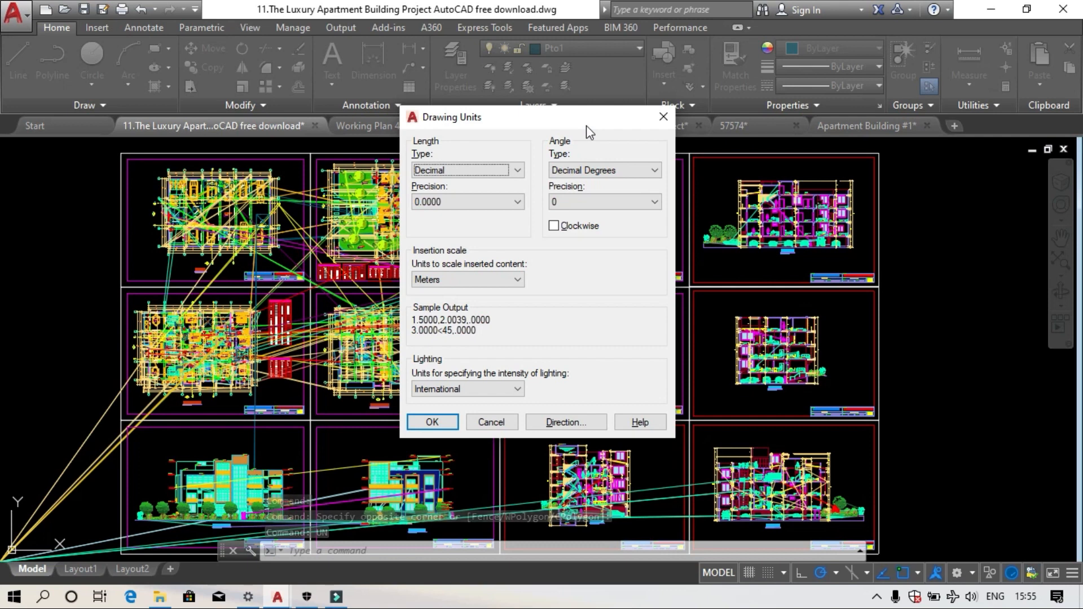
pyautogui.click(516, 169)
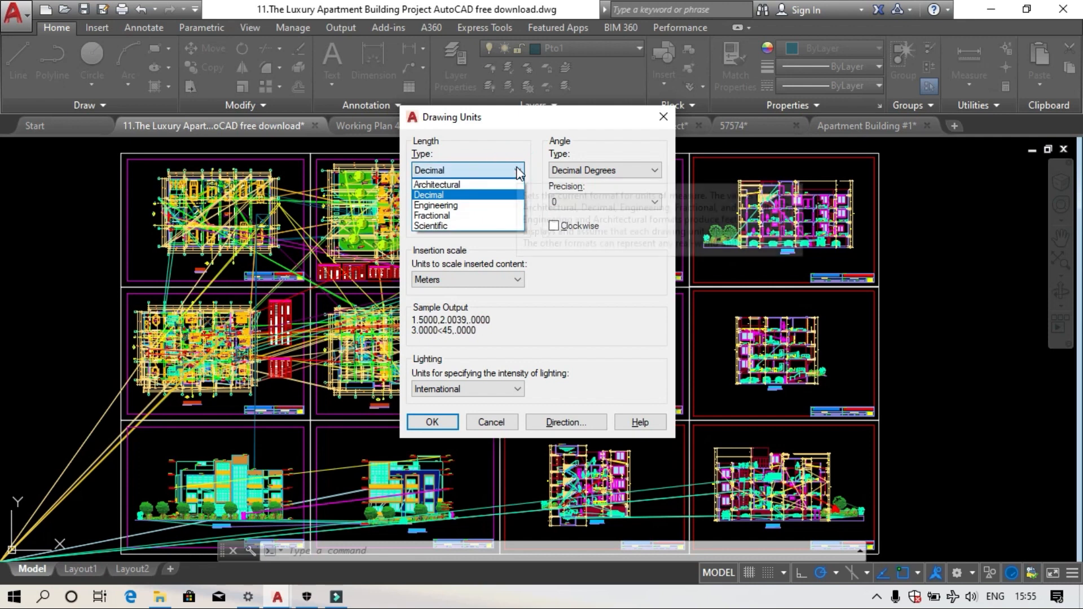
pyautogui.click(460, 208)
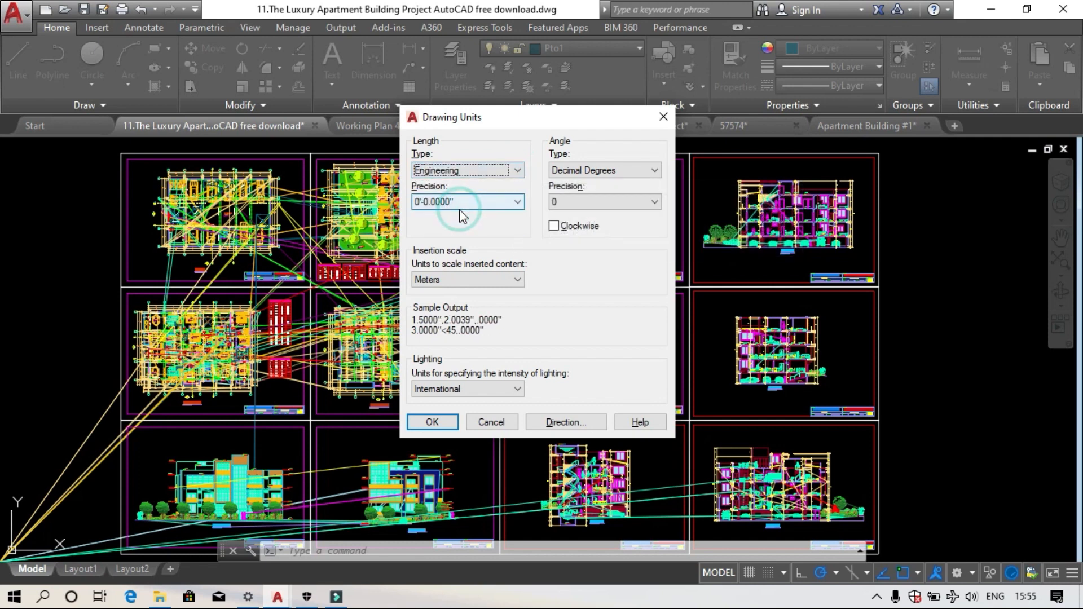
pyautogui.click(519, 201)
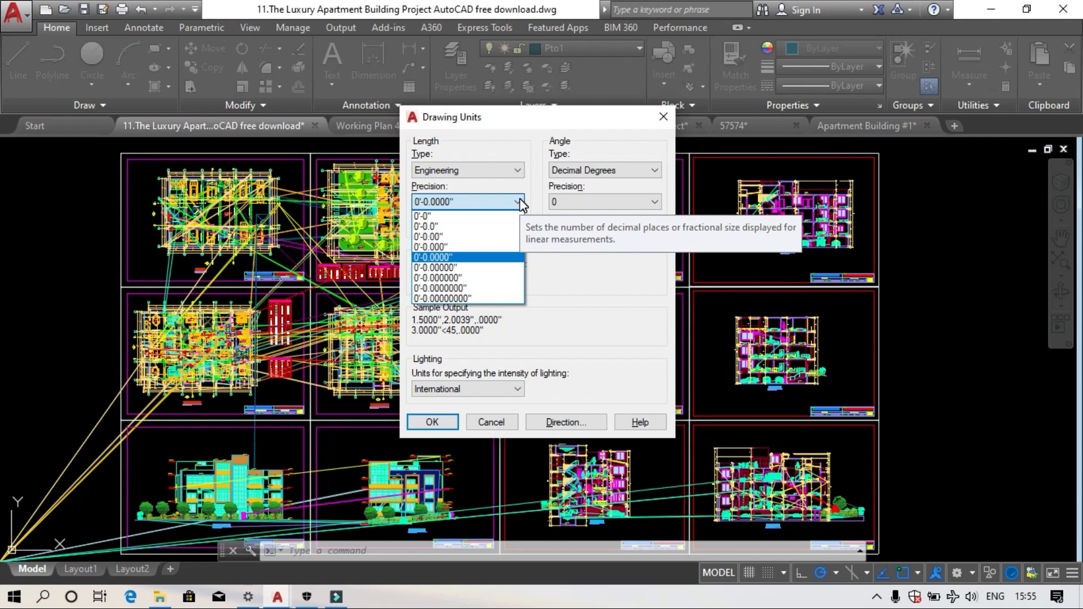
pyautogui.click(489, 216)
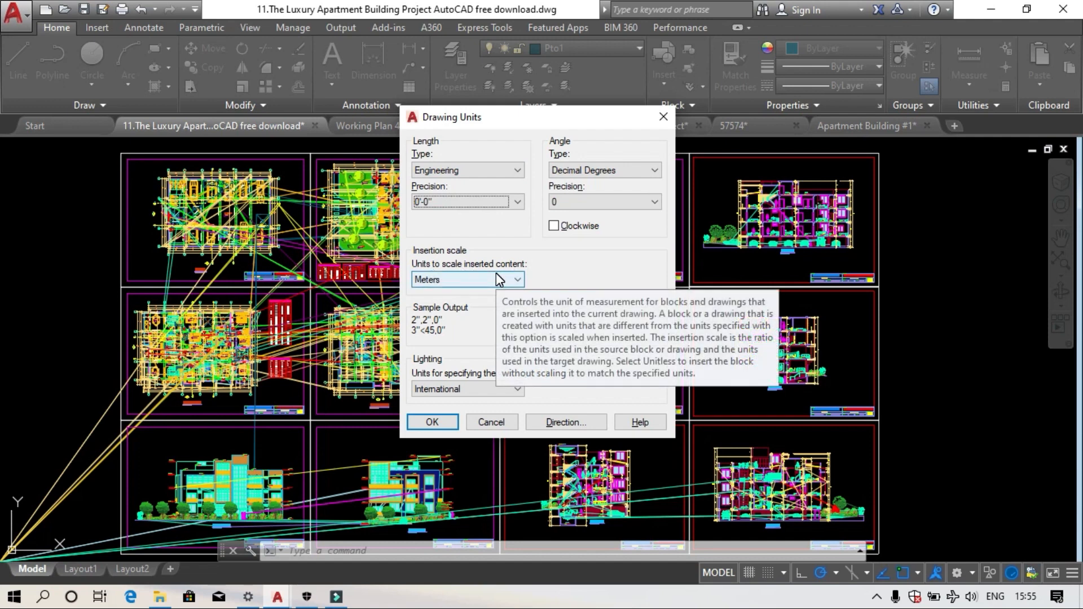
pyautogui.click(445, 428)
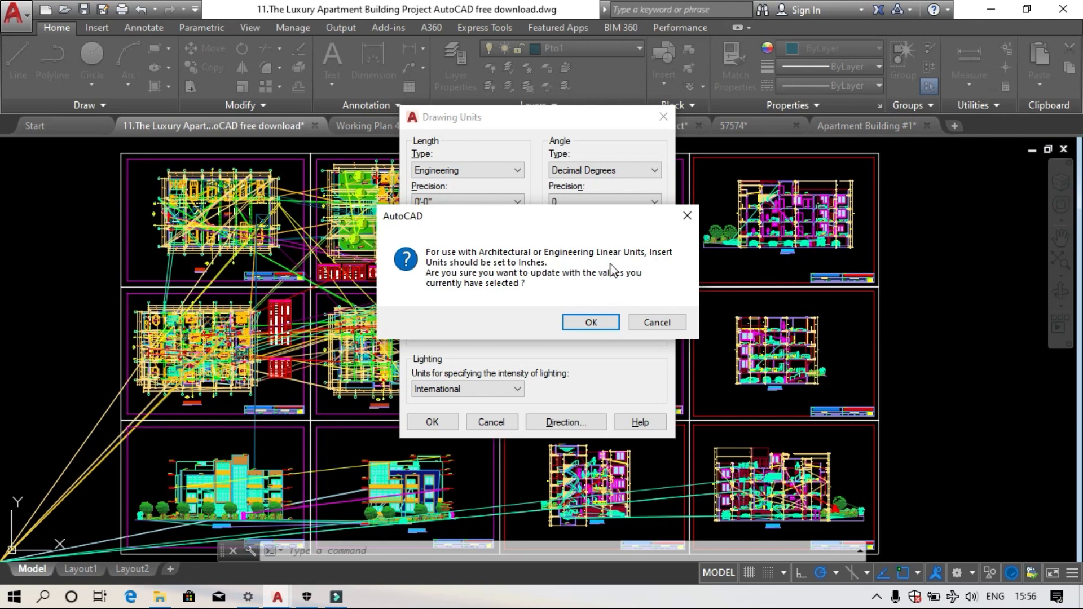
pyautogui.click(587, 322)
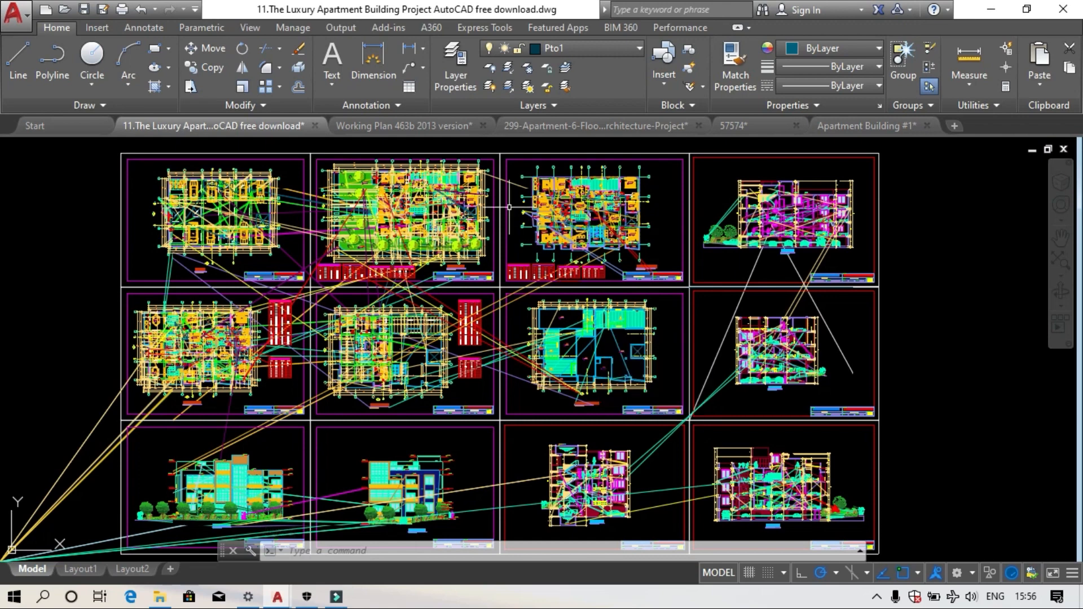
# - Examine the balcony, kitchen and bedroom in Working Plan 463b, then look over the 57574 drawing
pyautogui.click(436, 128)
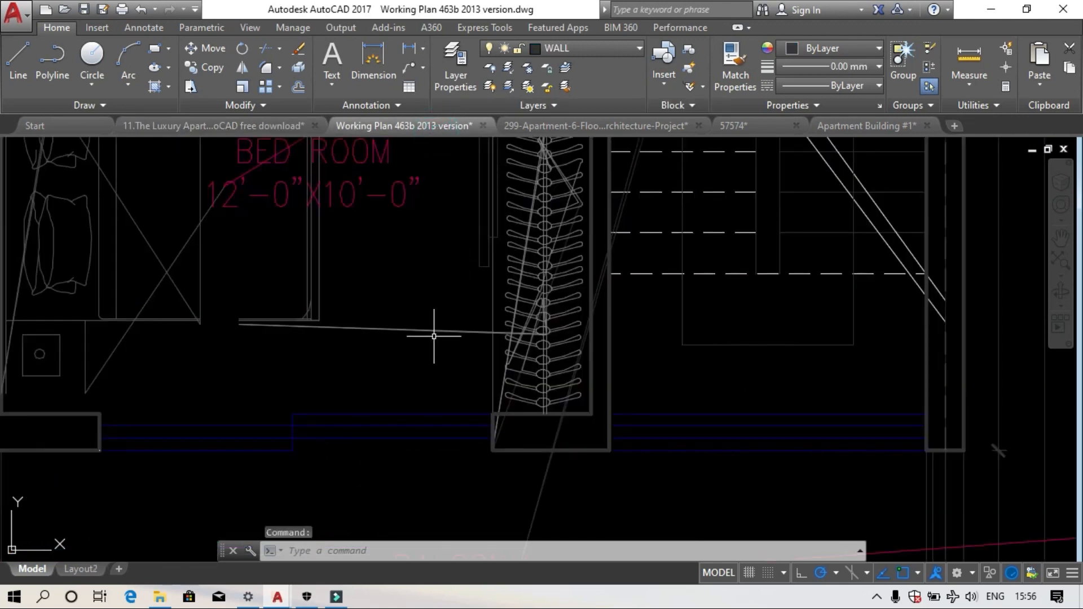
pyautogui.scroll(-10, 451, 361)
pyautogui.scroll(6, 460, 371)
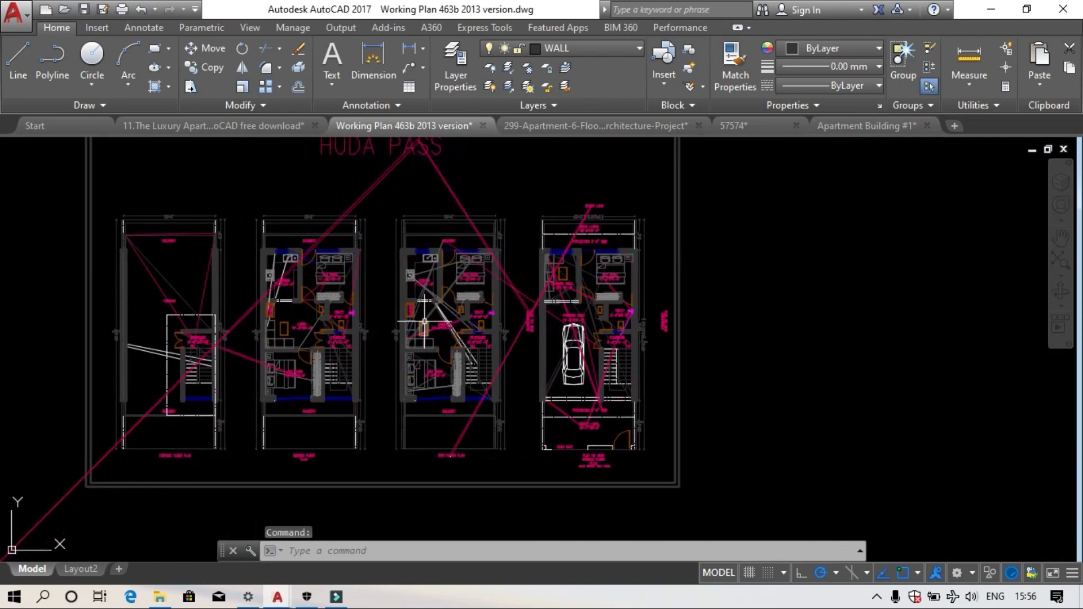
pyautogui.scroll(-2, 398, 305)
pyautogui.scroll(4, 398, 305)
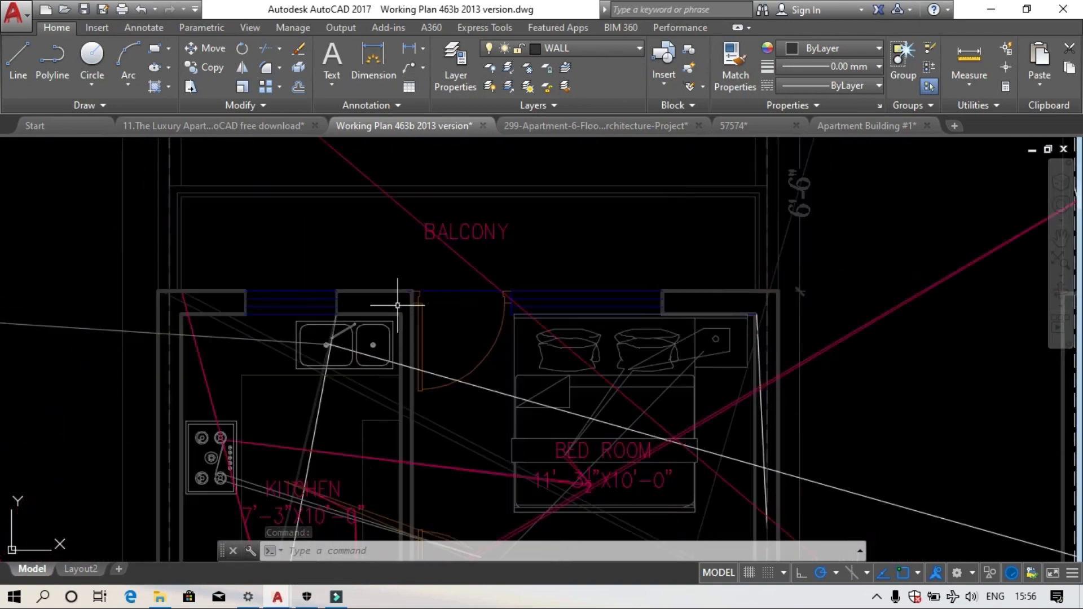
pyautogui.moveTo(411, 432); pyautogui.dragTo(422, 346, button='middle')
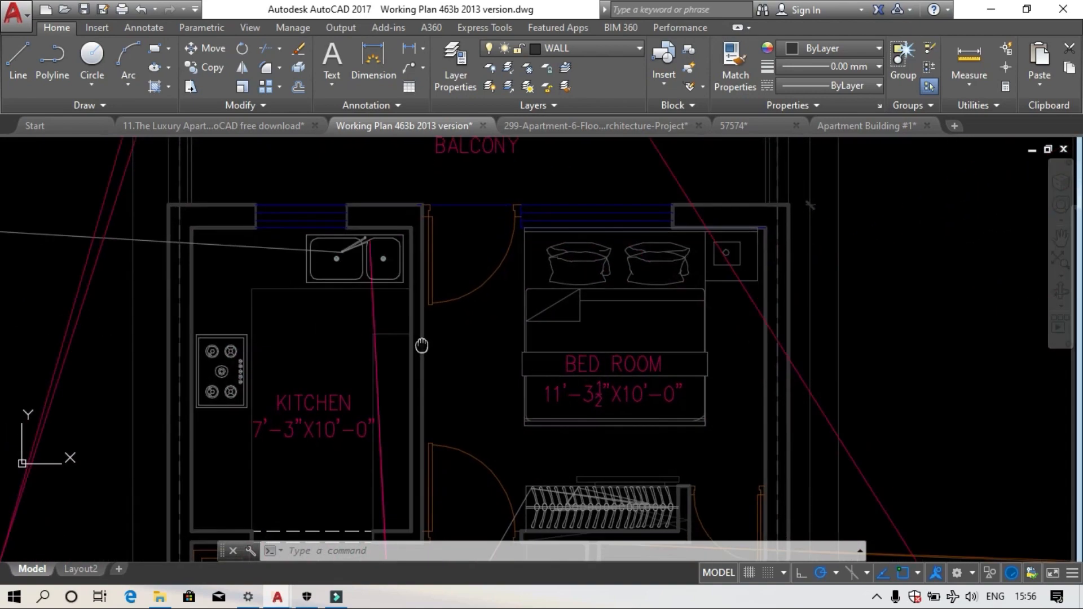
pyautogui.scroll(-2, 464, 436)
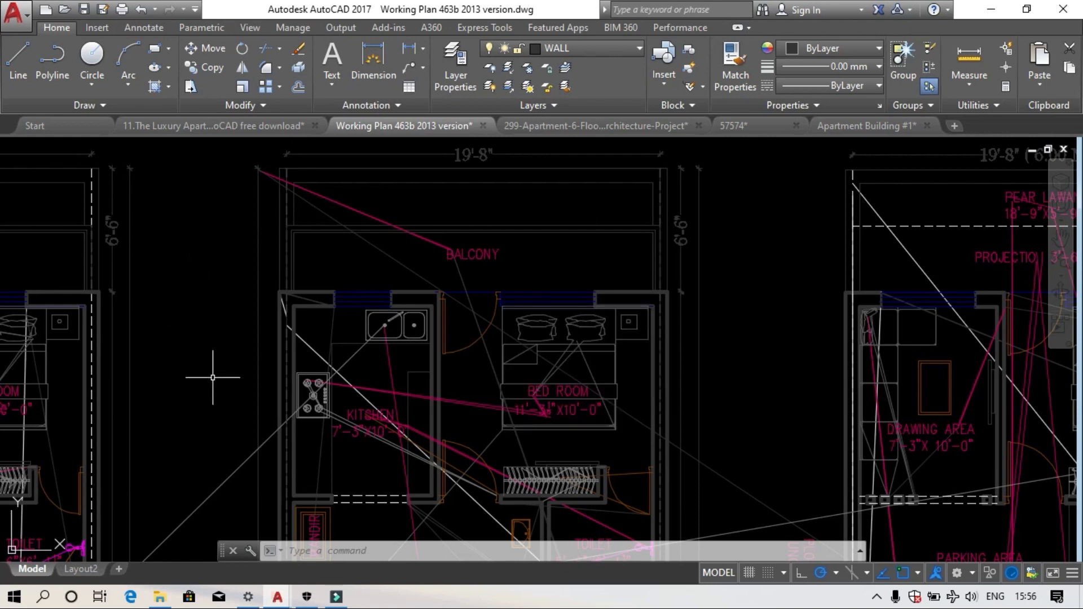
pyautogui.click(651, 123)
pyautogui.click(778, 116)
pyautogui.click(775, 129)
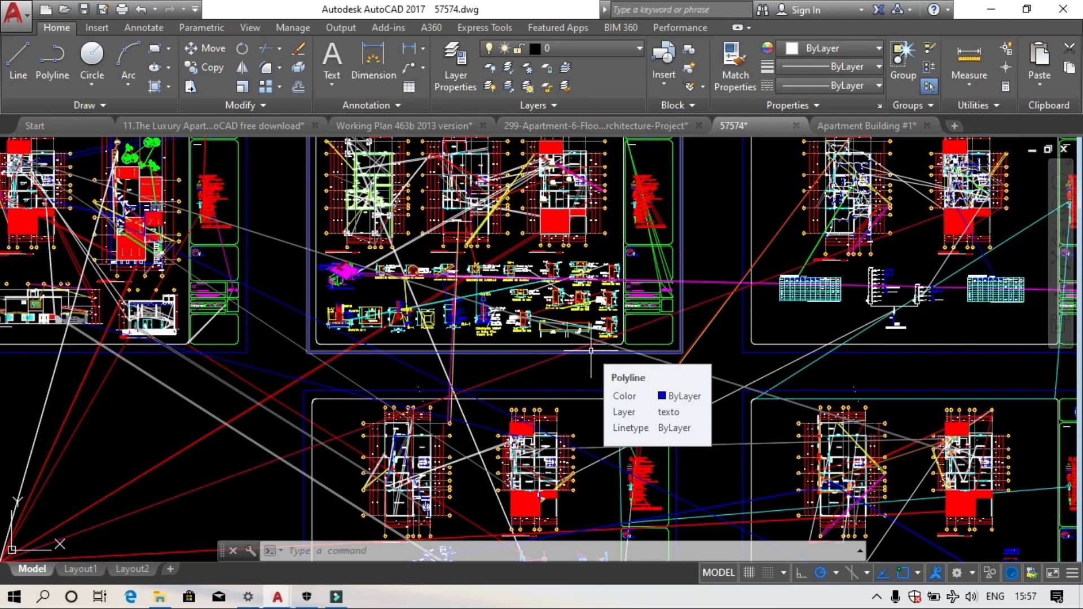
# - Return to Working Plan 463b and inspect the balcony dimensions and the wall corners around the kitchen
pyautogui.click(393, 126)
pyautogui.moveTo(509, 328); pyautogui.dragTo(482, 222, button='middle')
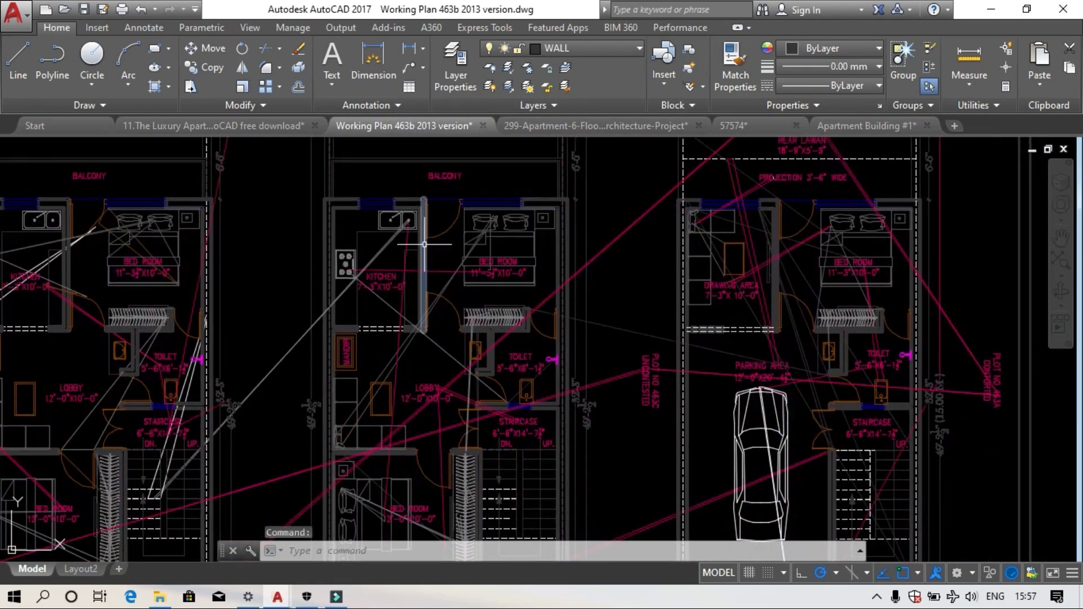
pyautogui.scroll(2, 388, 266)
pyautogui.moveTo(388, 266); pyautogui.dragTo(405, 424, button='middle')
pyautogui.scroll(2, 388, 334)
pyautogui.moveTo(392, 328); pyautogui.dragTo(347, 499, button='middle')
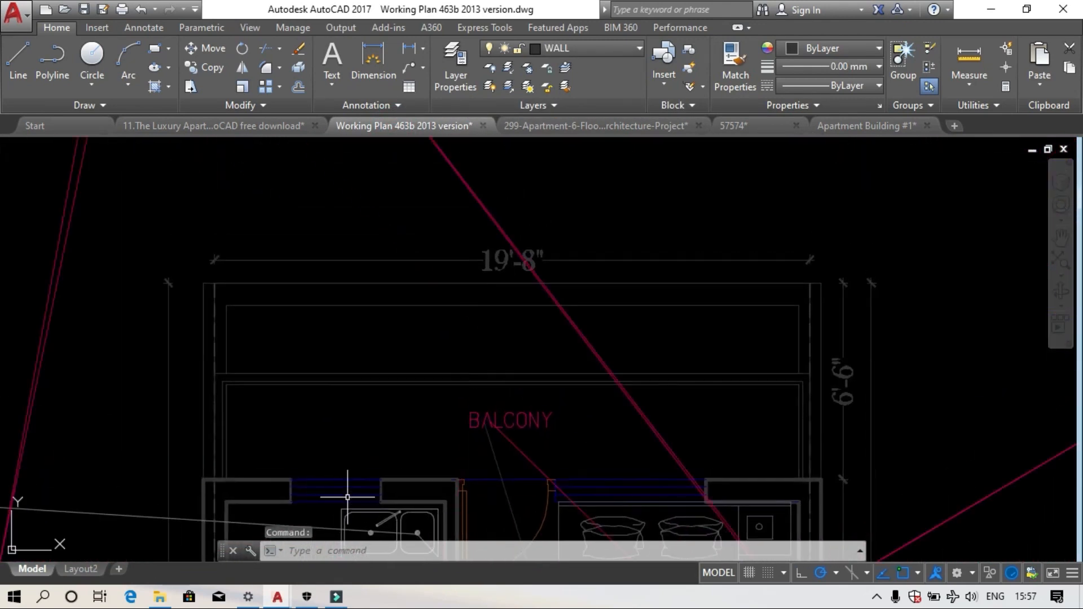
pyautogui.scroll(-4, 519, 377)
pyautogui.moveTo(515, 368); pyautogui.dragTo(480, 253, button='middle')
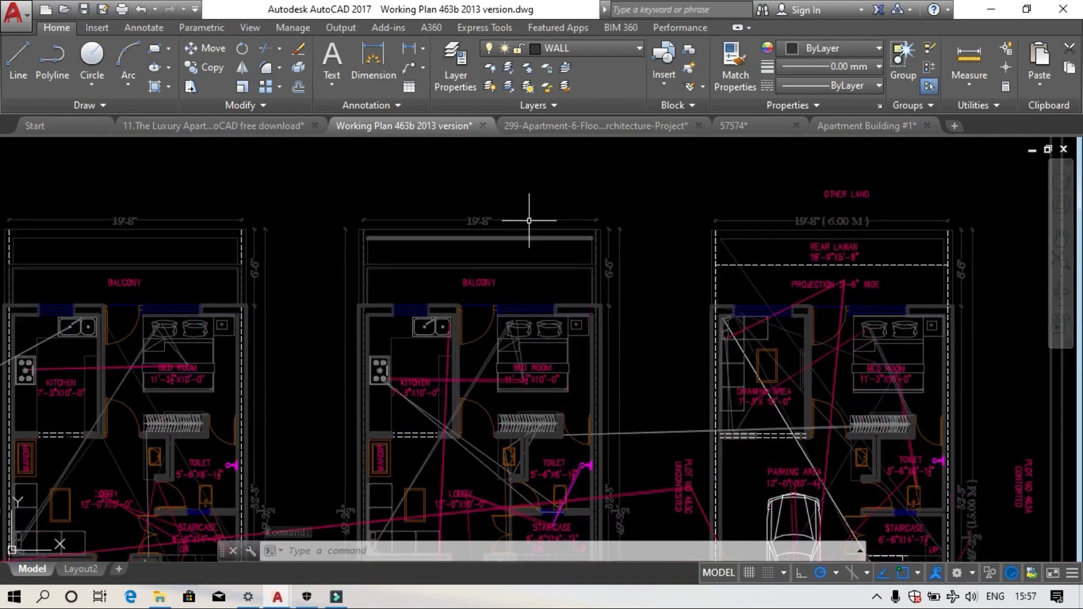
pyautogui.scroll(4, 508, 220)
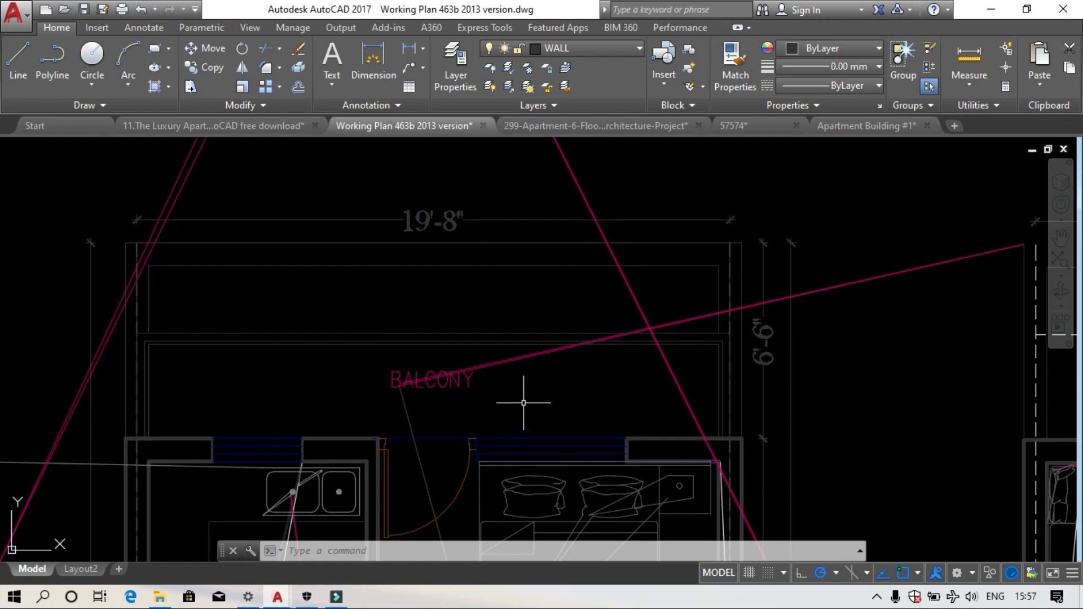
pyautogui.moveTo(524, 402); pyautogui.dragTo(538, 391, button='middle')
pyautogui.scroll(4, 188, 439)
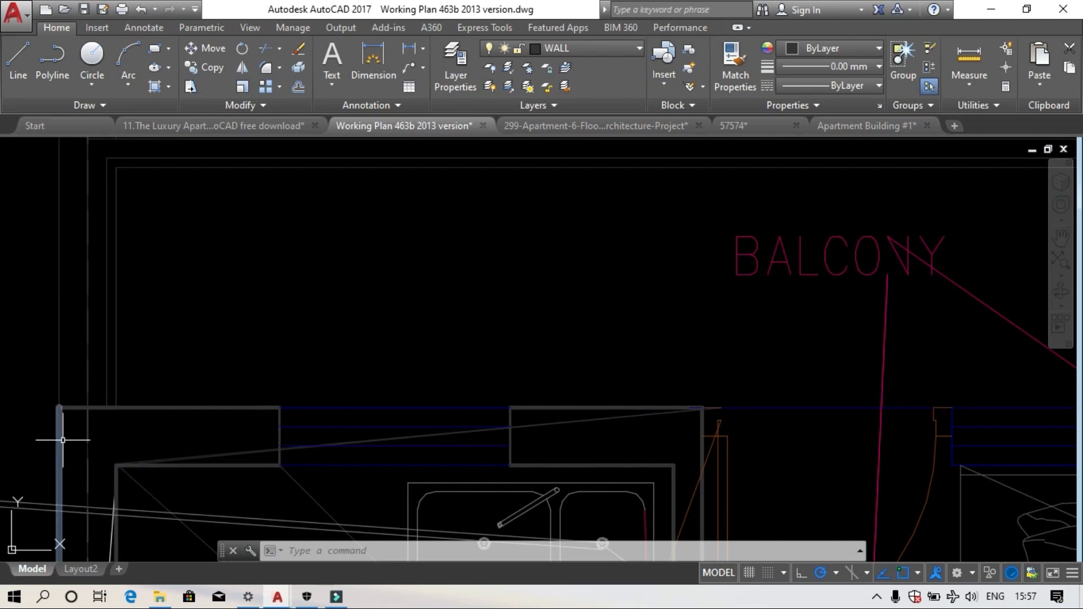
pyautogui.scroll(-4, 682, 430)
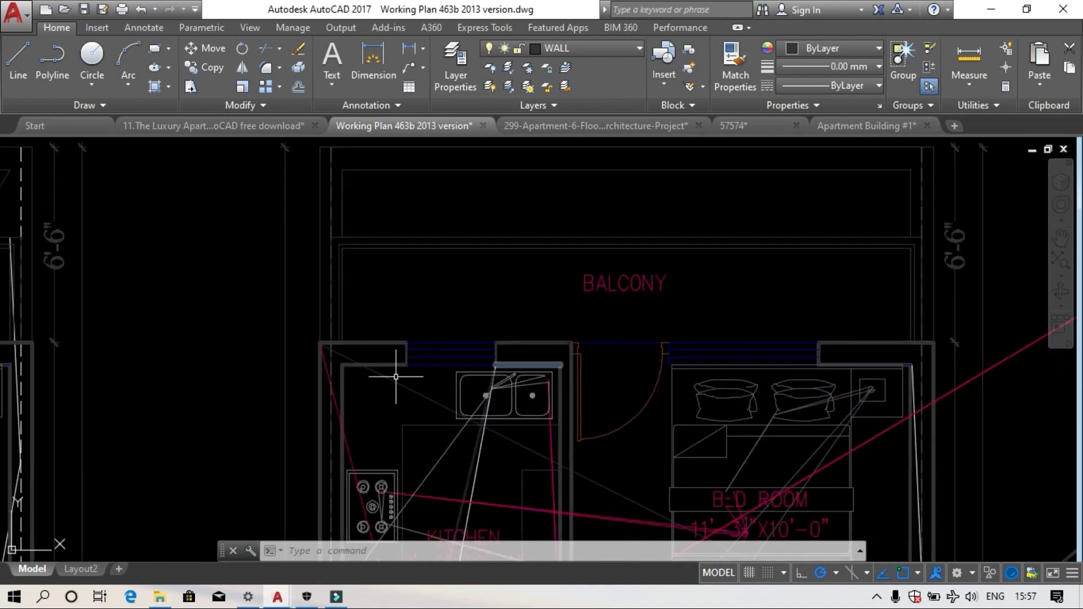
# - Examine the Working Plan 463b floor plans side by side, from the kitchen and lobby to the staircase and parking area
pyautogui.scroll(-5, 508, 382)
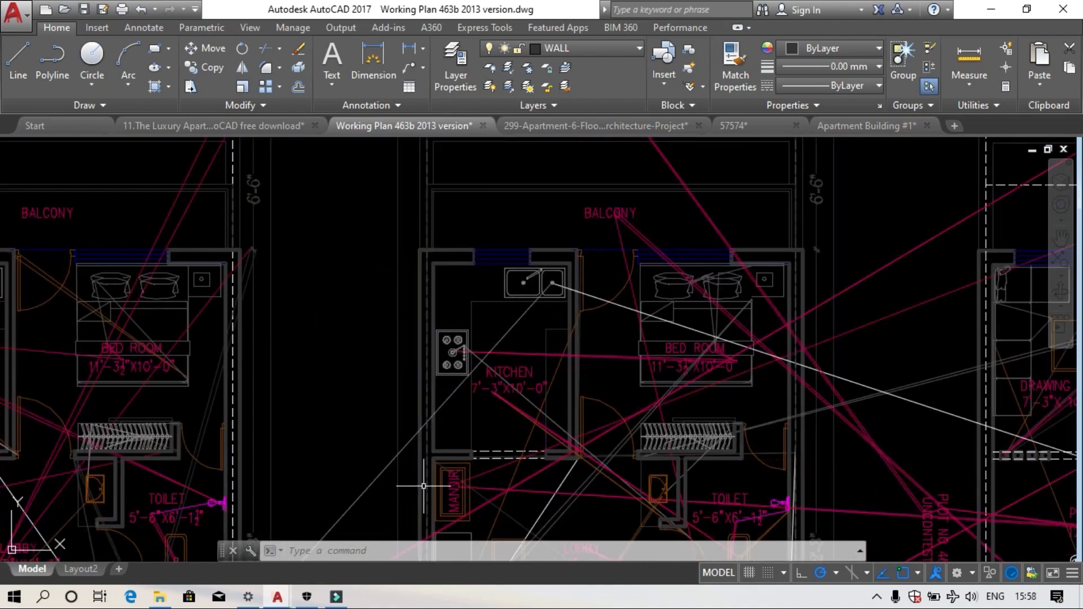
pyautogui.moveTo(559, 414); pyautogui.dragTo(477, 187, button='middle')
pyautogui.moveTo(454, 366); pyautogui.dragTo(488, 147, button='middle')
pyautogui.scroll(-2, 448, 324)
pyautogui.moveTo(448, 324)
pyautogui.mouseDown(button='middle')
pyautogui.moveTo(437, 459)
pyautogui.moveTo(416, 418)
pyautogui.mouseUp(button='middle')
pyautogui.scroll(-2, 439, 460)
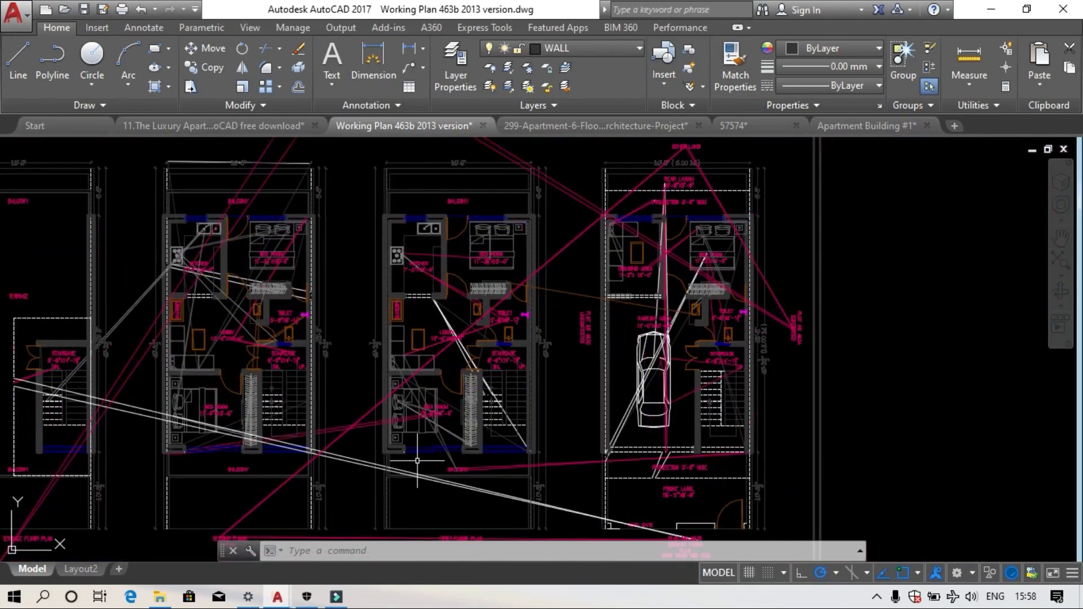
pyautogui.scroll(2, 401, 226)
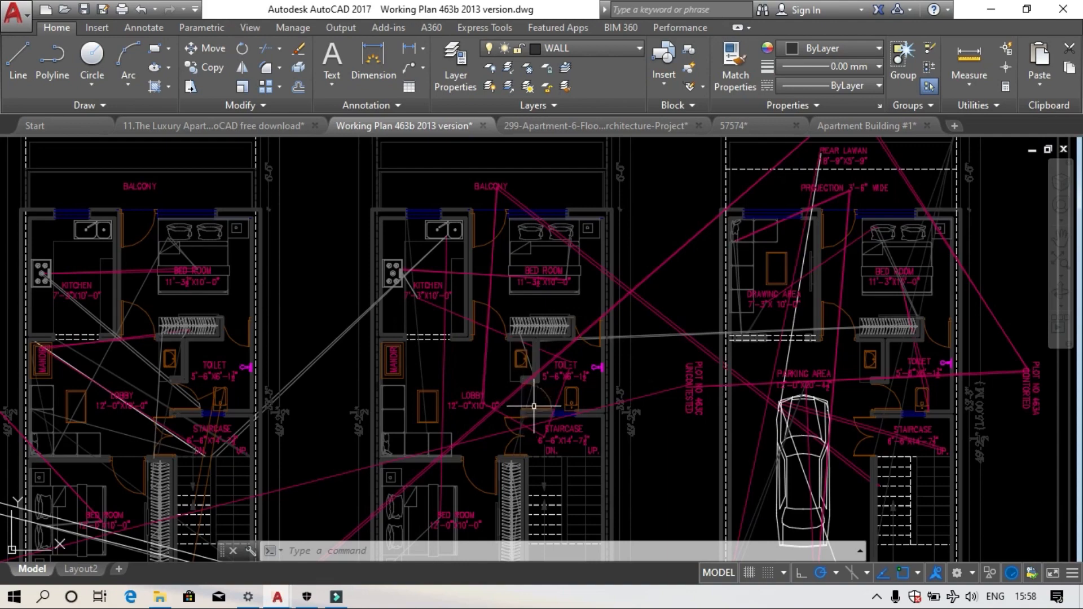
pyautogui.moveTo(534, 405); pyautogui.dragTo(539, 360, button='middle')
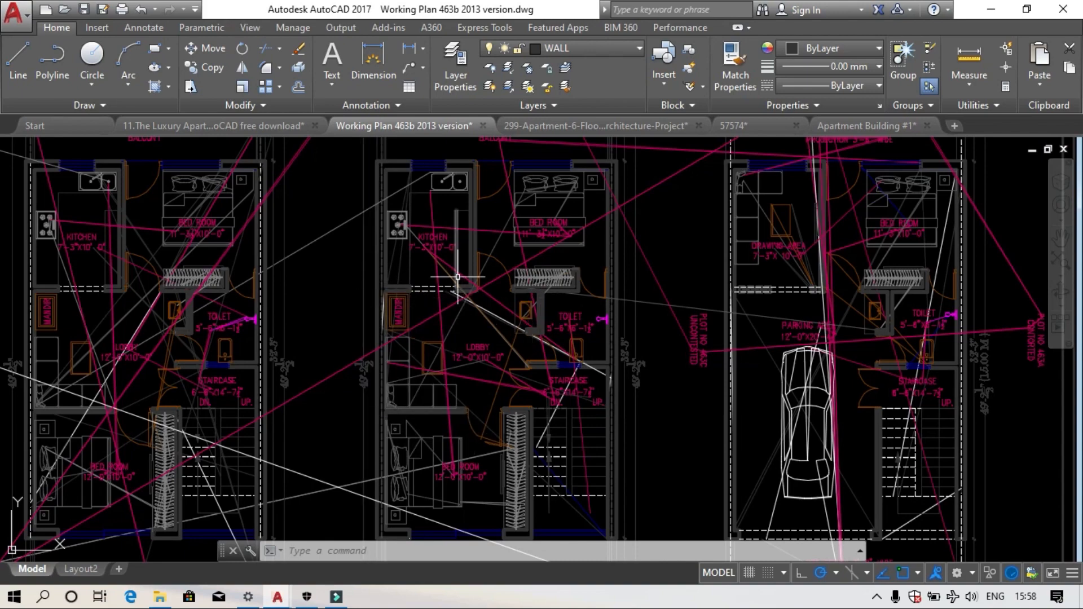
pyautogui.moveTo(458, 277); pyautogui.dragTo(359, 275, button='middle')
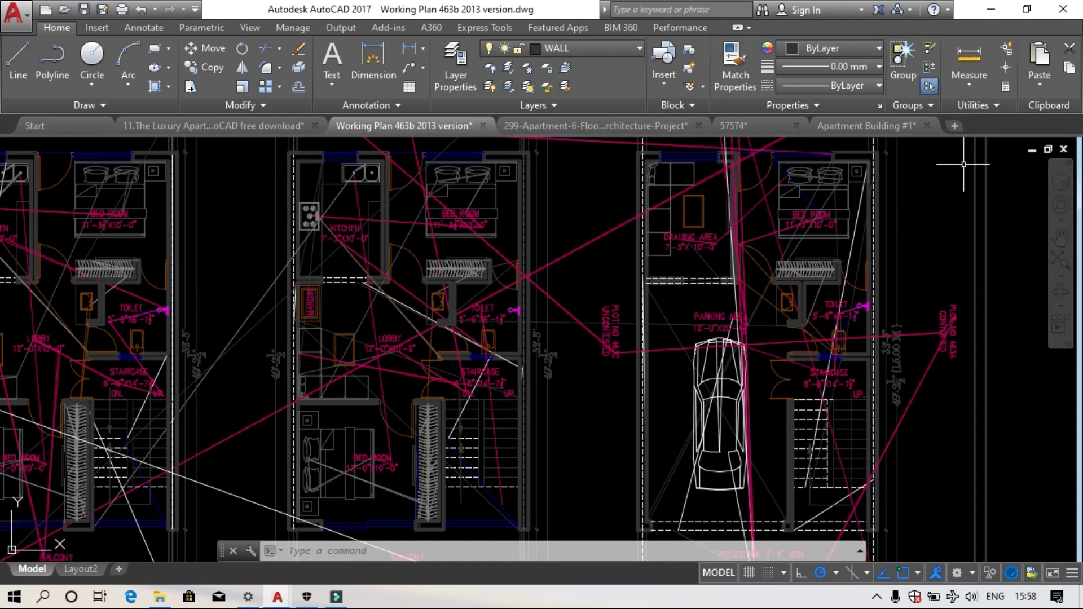
# - Create a new blank drawing
pyautogui.click(955, 127)
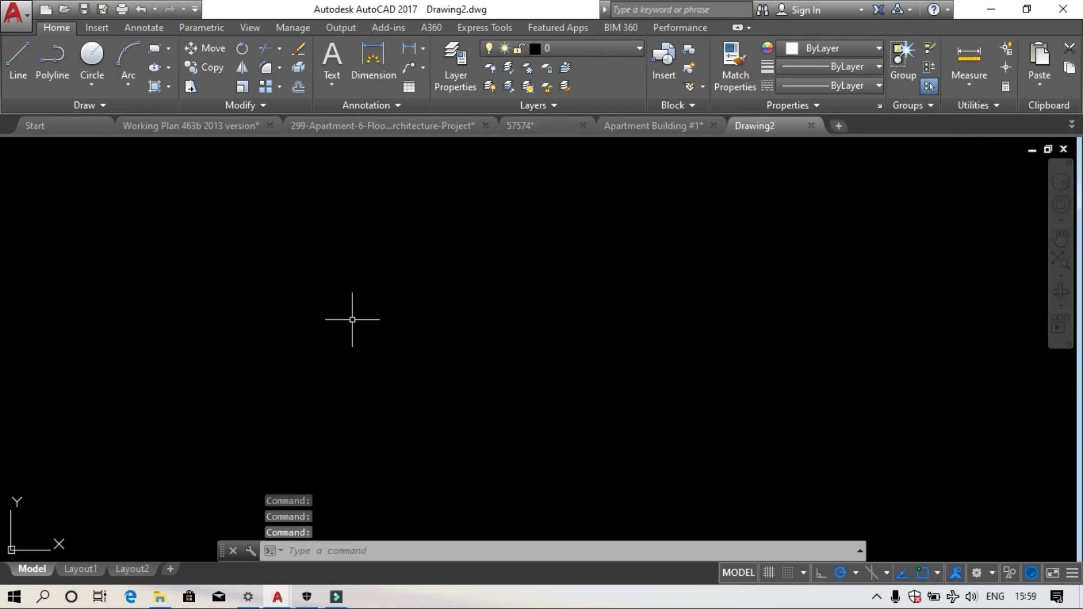
pyautogui.click(252, 215)
pyautogui.click(813, 458)
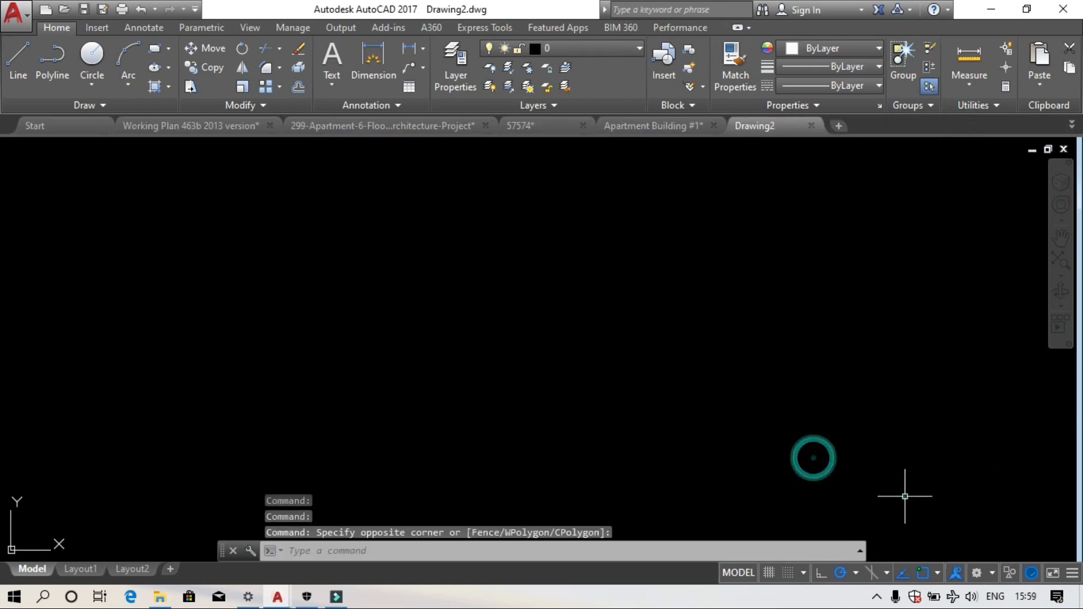
pyautogui.click(905, 496)
pyautogui.click(448, 313)
pyautogui.write('un')
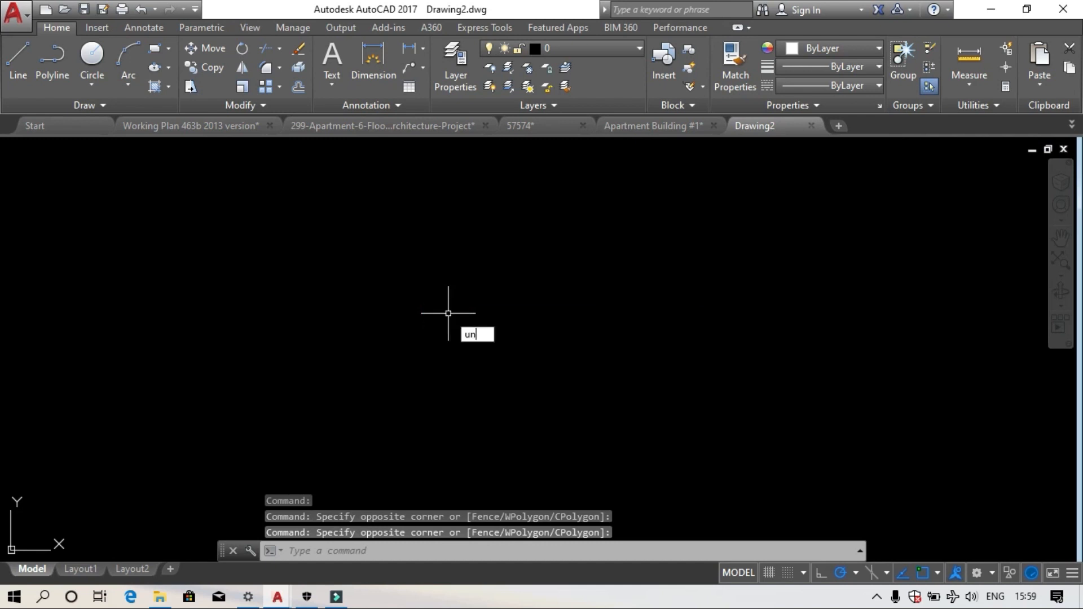
pyautogui.write('i')
pyautogui.press('Return')
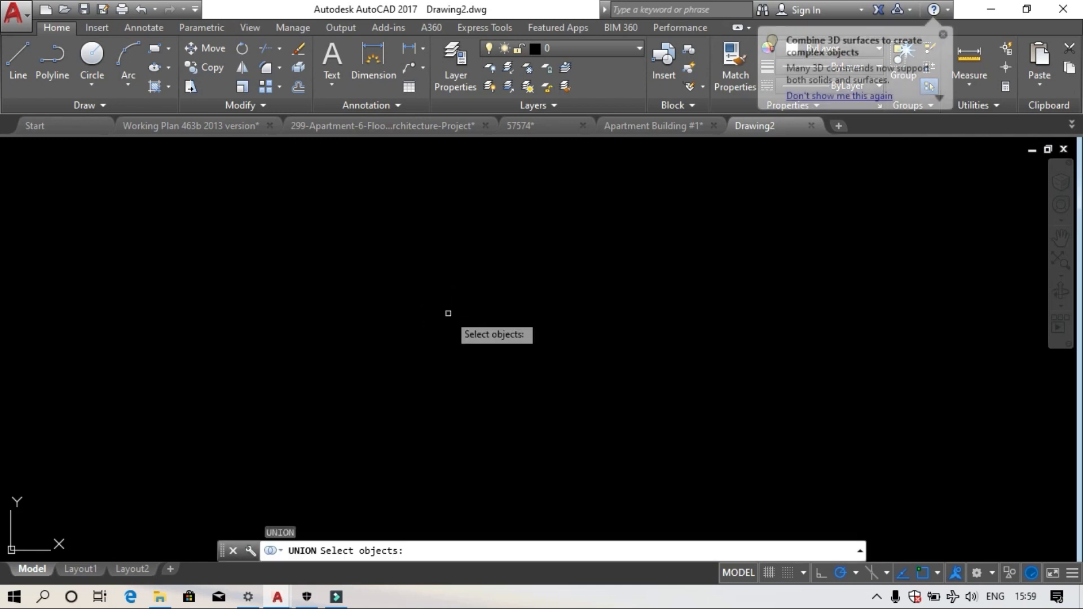
pyautogui.press('Escape')
pyautogui.press('Escape')
pyautogui.press('Escape')
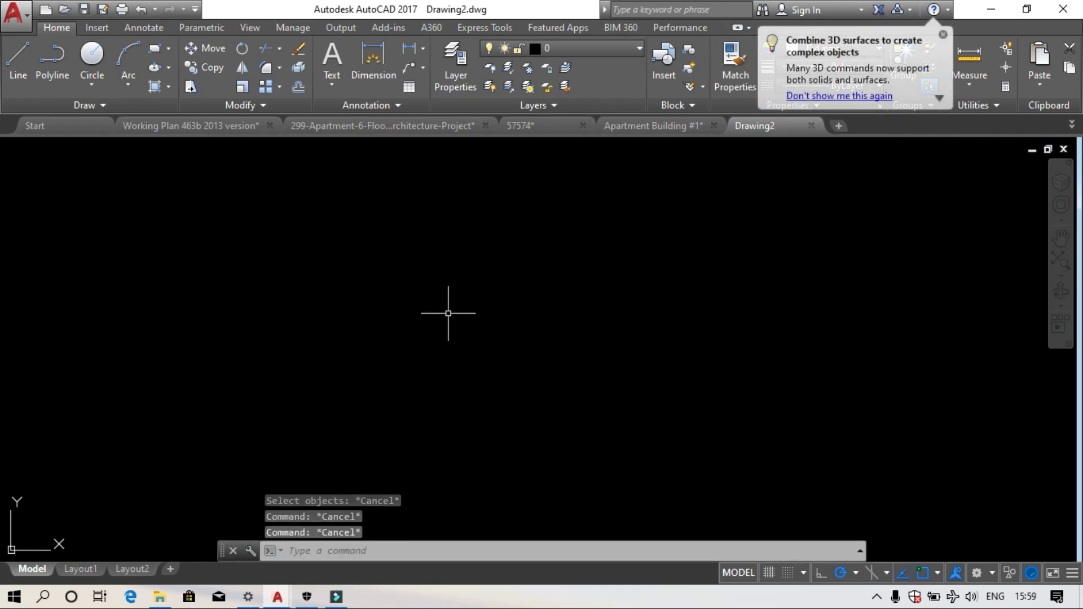
pyautogui.press('Escape')
# - Configure the drawing units to Engineering length type with 0'-0" precision and an insertion scale of Meters, accepting the non-inch insert units
pyautogui.write('un')
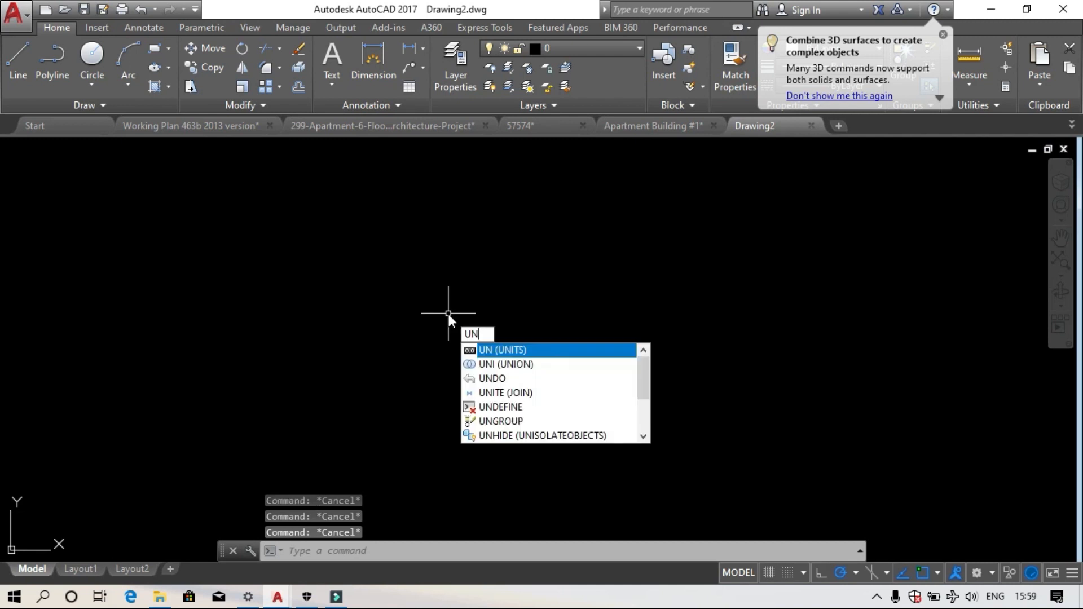
pyautogui.press('Return')
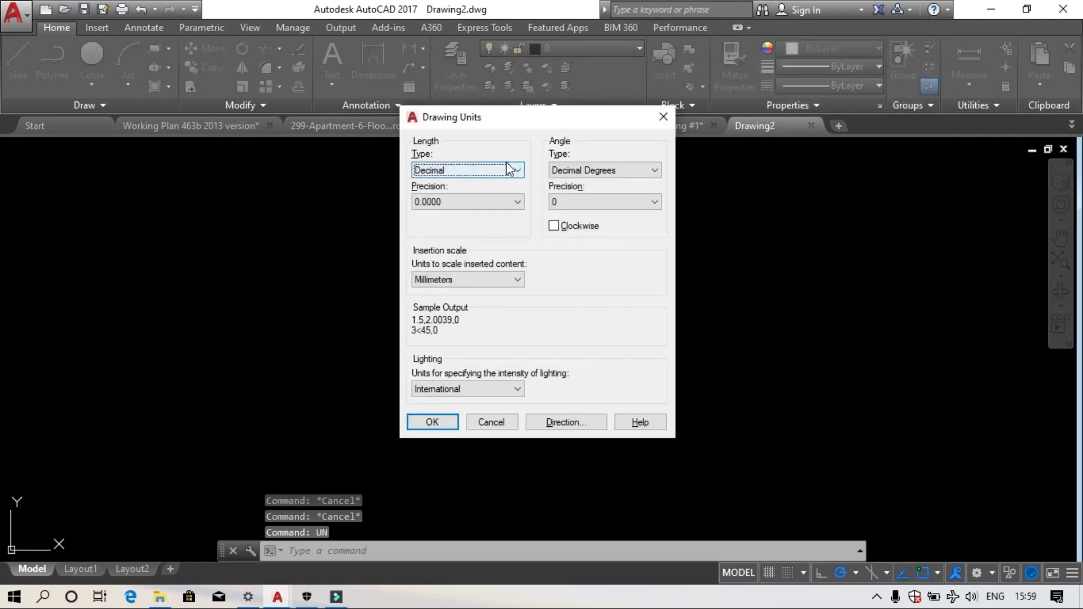
pyautogui.click(507, 168)
pyautogui.click(505, 169)
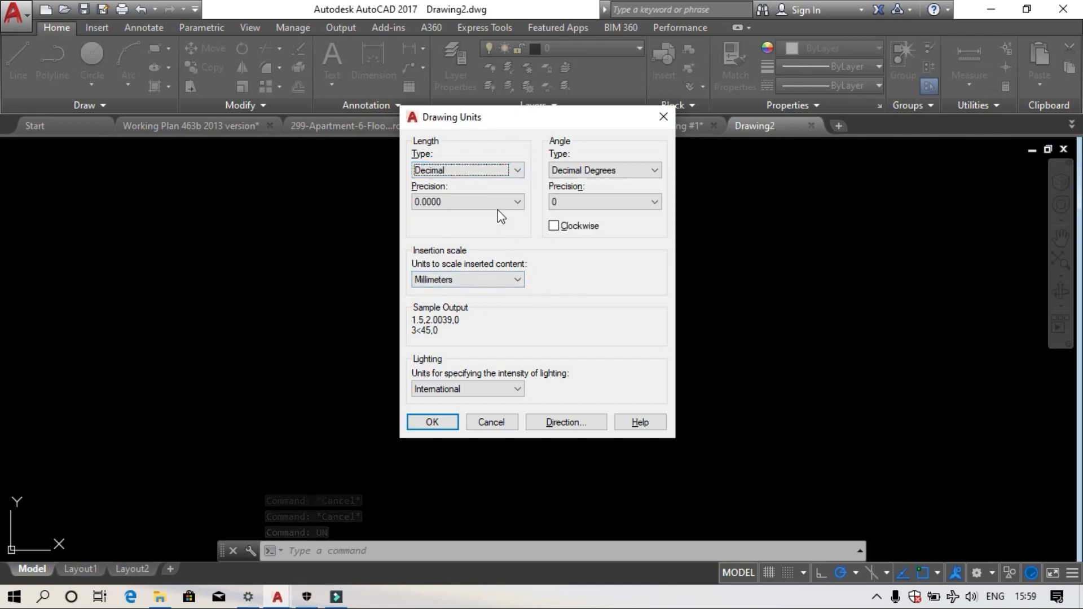
pyautogui.click(516, 175)
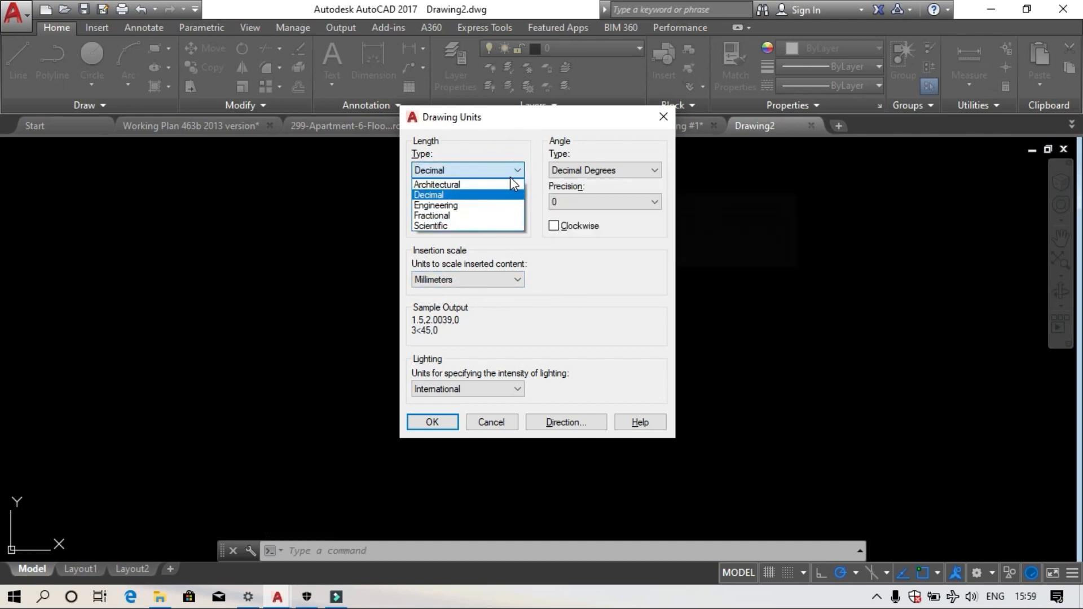
pyautogui.click(473, 205)
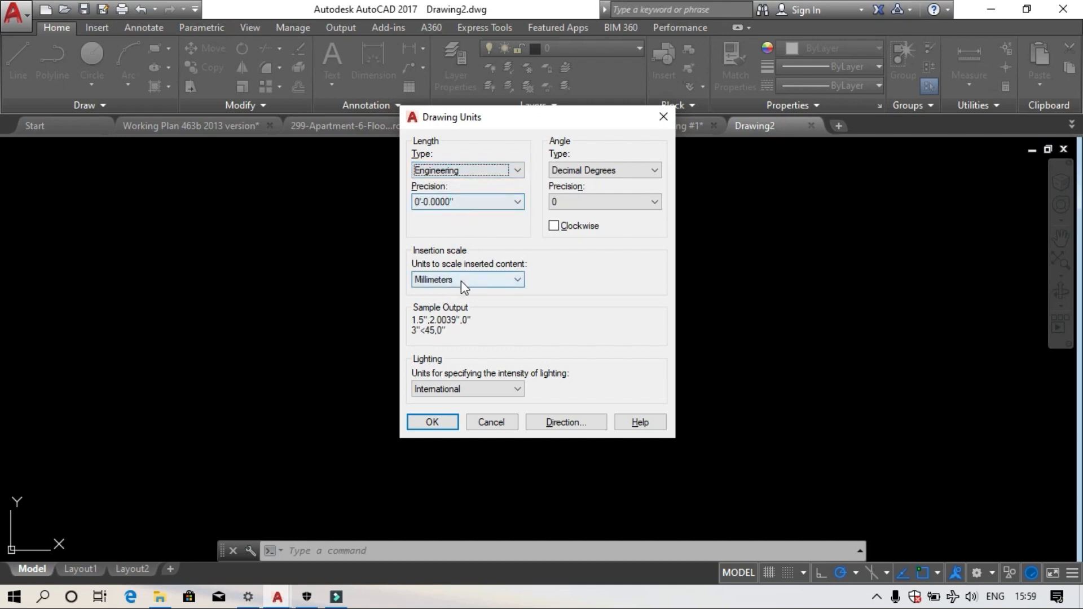
pyautogui.click(495, 201)
pyautogui.click(491, 213)
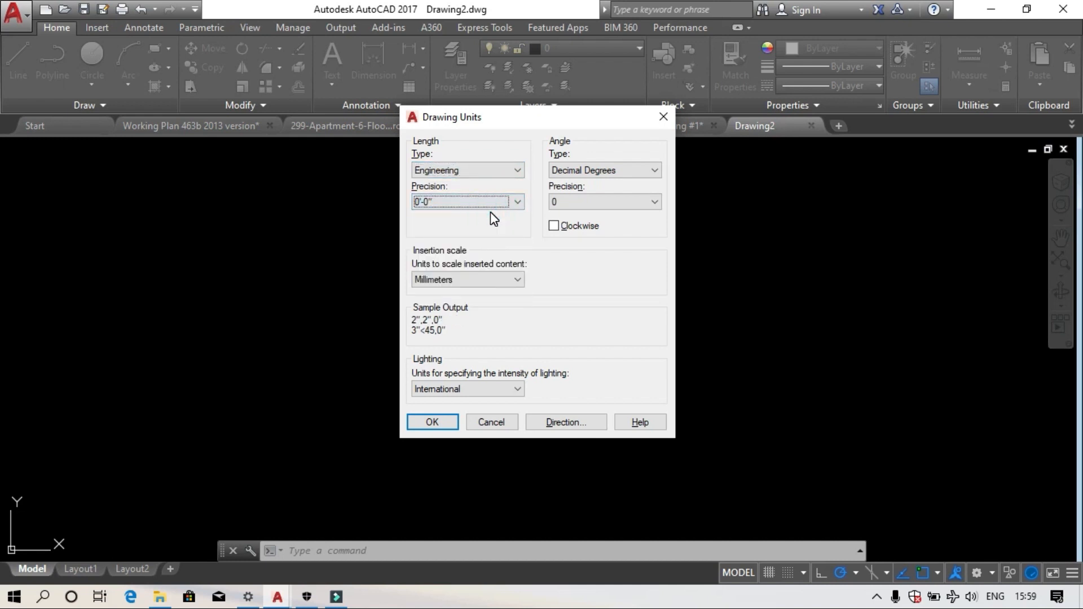
pyautogui.click(503, 282)
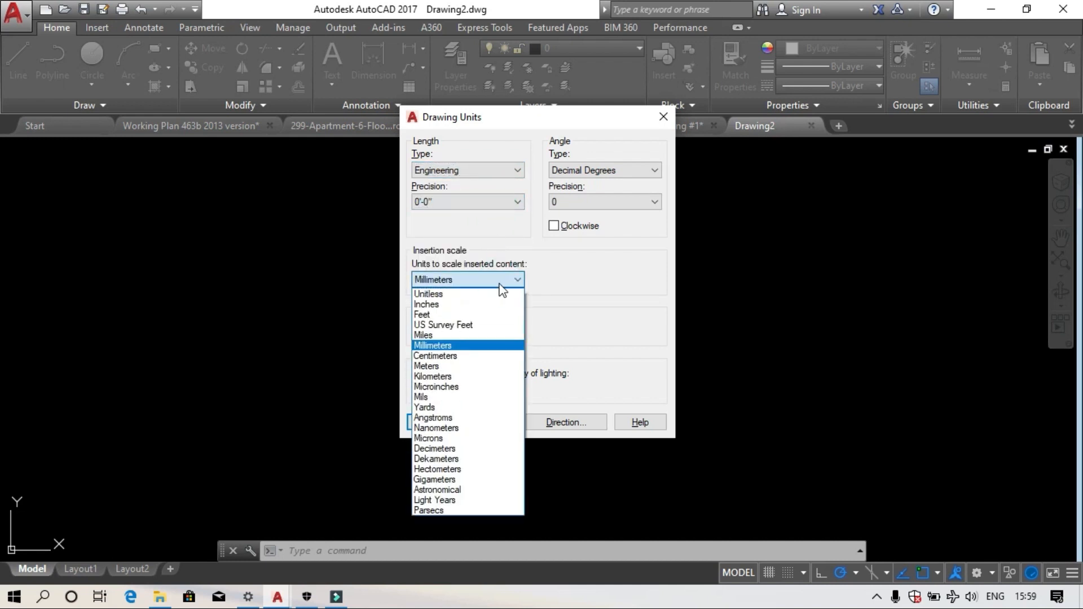
pyautogui.click(487, 365)
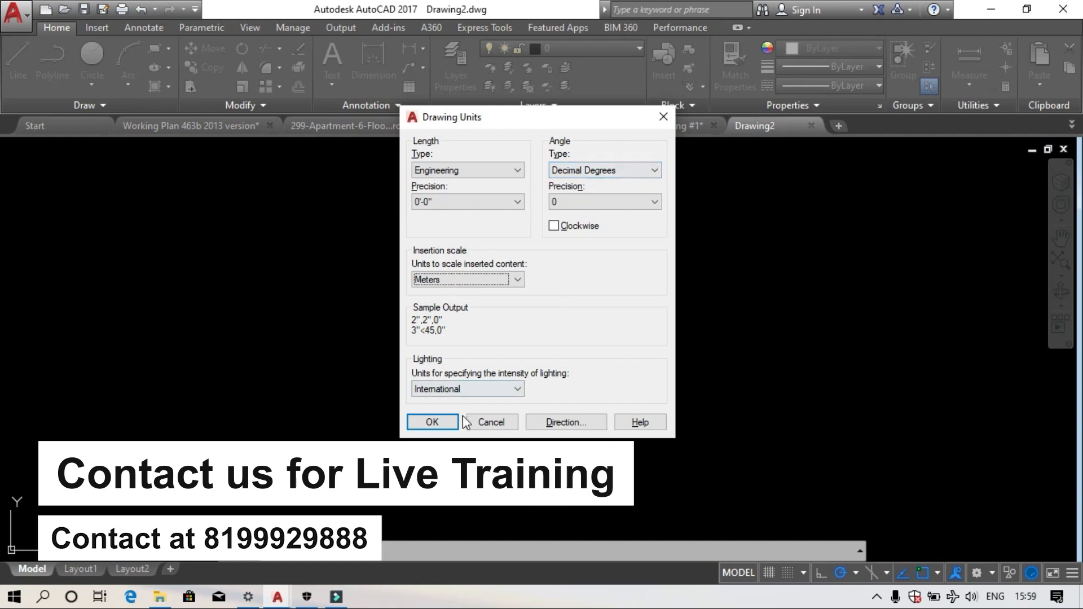
pyautogui.click(438, 423)
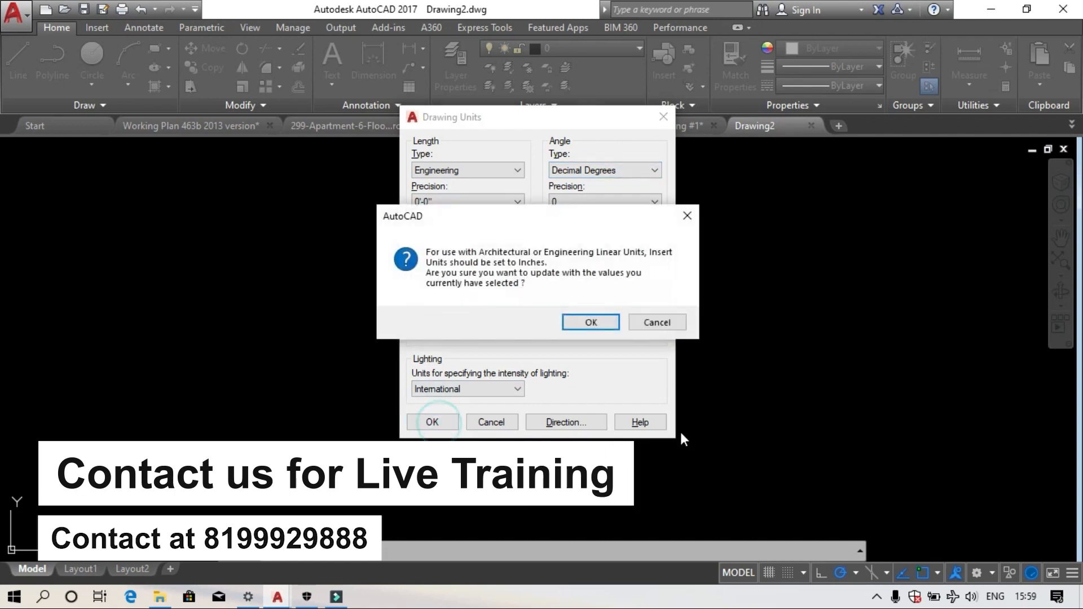
pyautogui.click(589, 323)
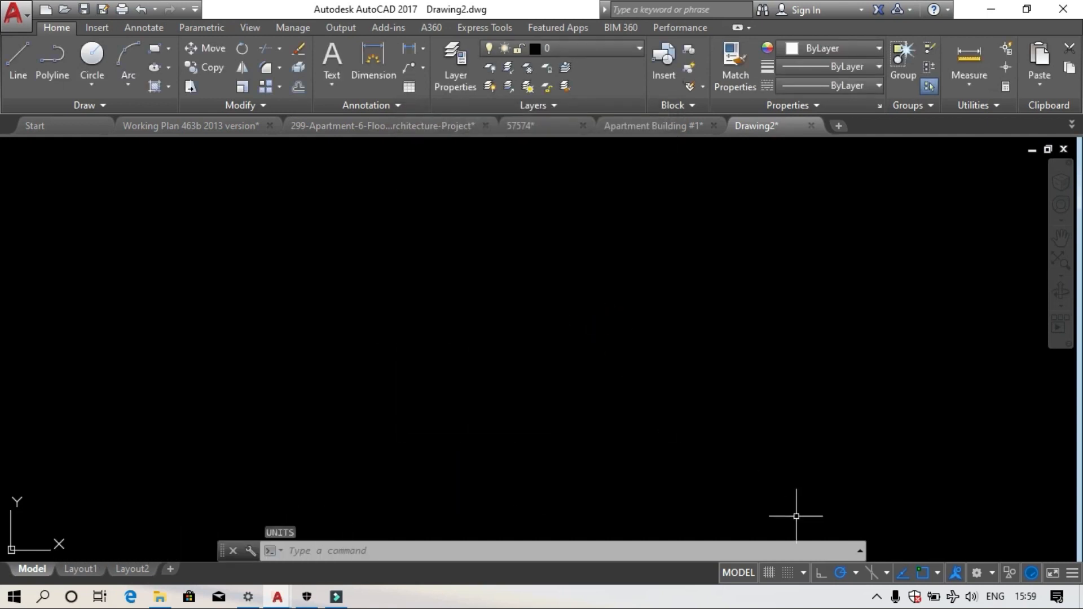
pyautogui.click(766, 476)
pyautogui.click(520, 378)
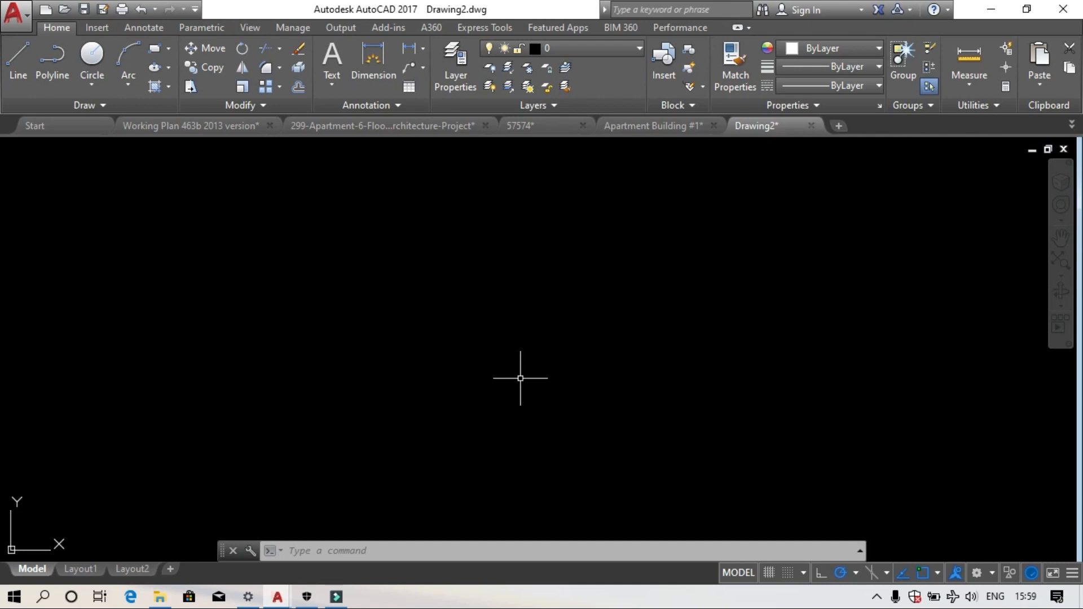
pyautogui.write('L')
pyautogui.press('Return')
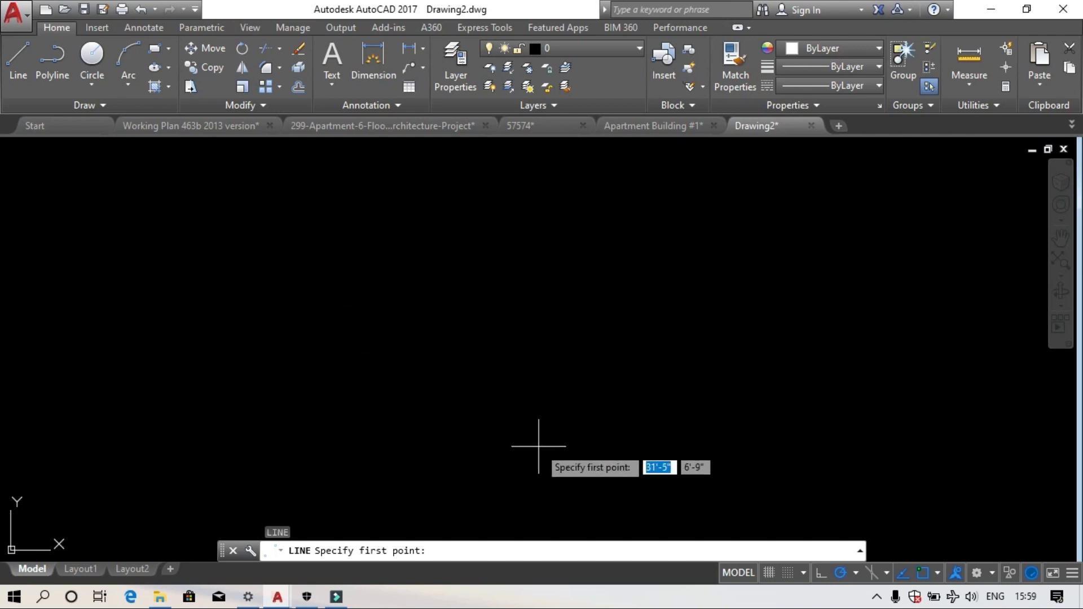
pyautogui.press('Escape')
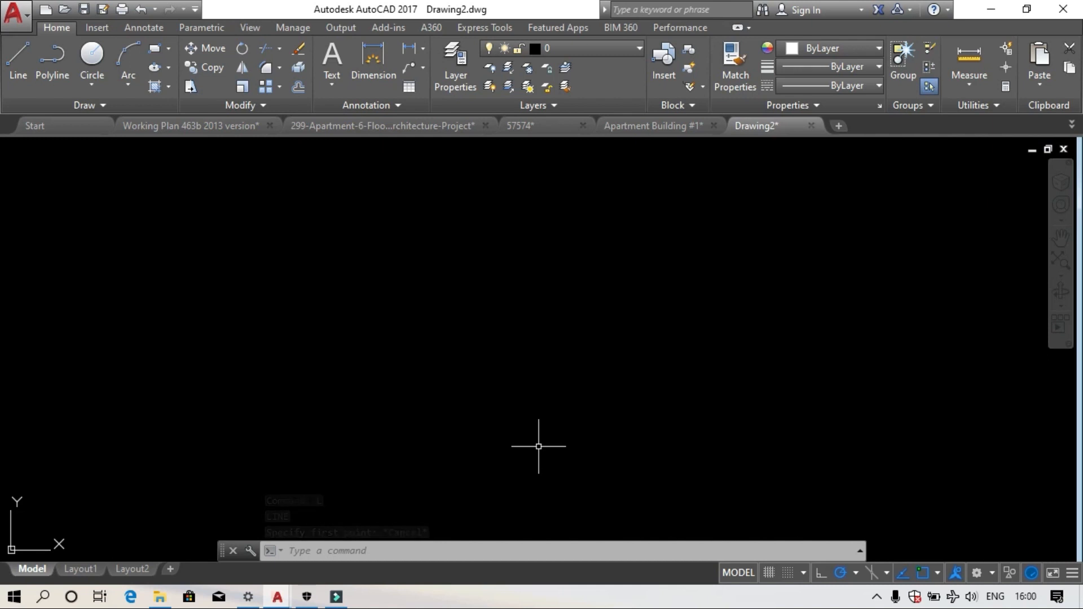
pyautogui.click(883, 474)
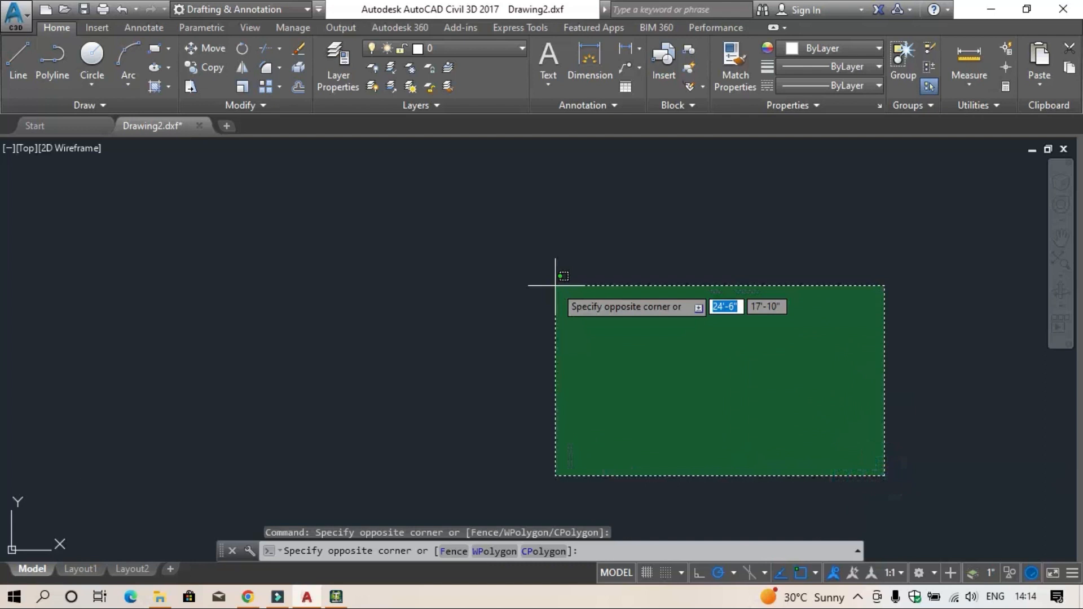
pyautogui.click(555, 285)
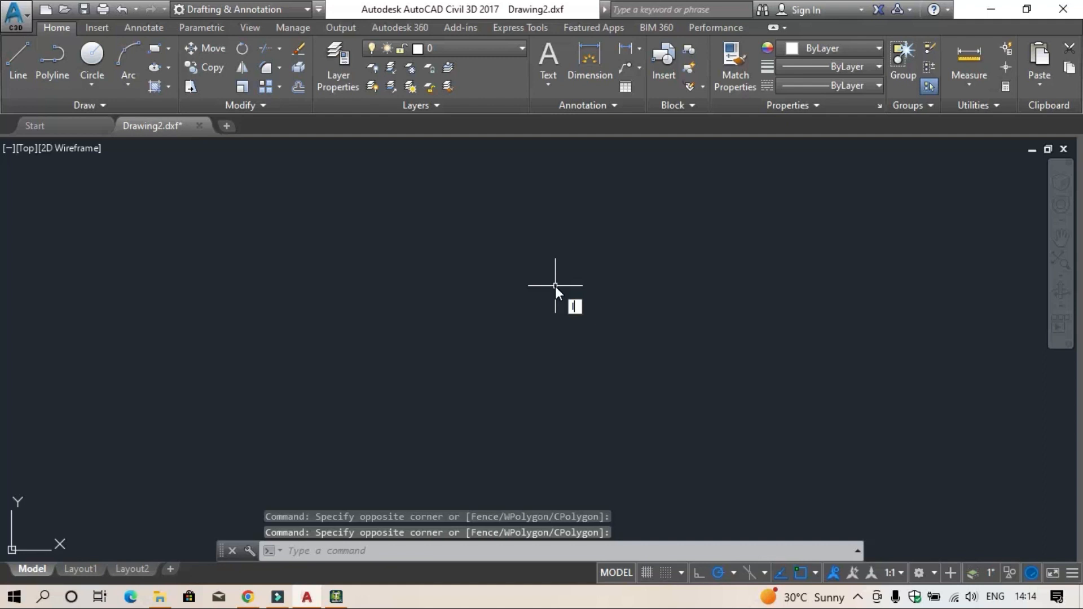
# - Draw a horizontal line 20' long in the empty drawing as the plan's upper edge
pyautogui.write('l')
pyautogui.press('Return')
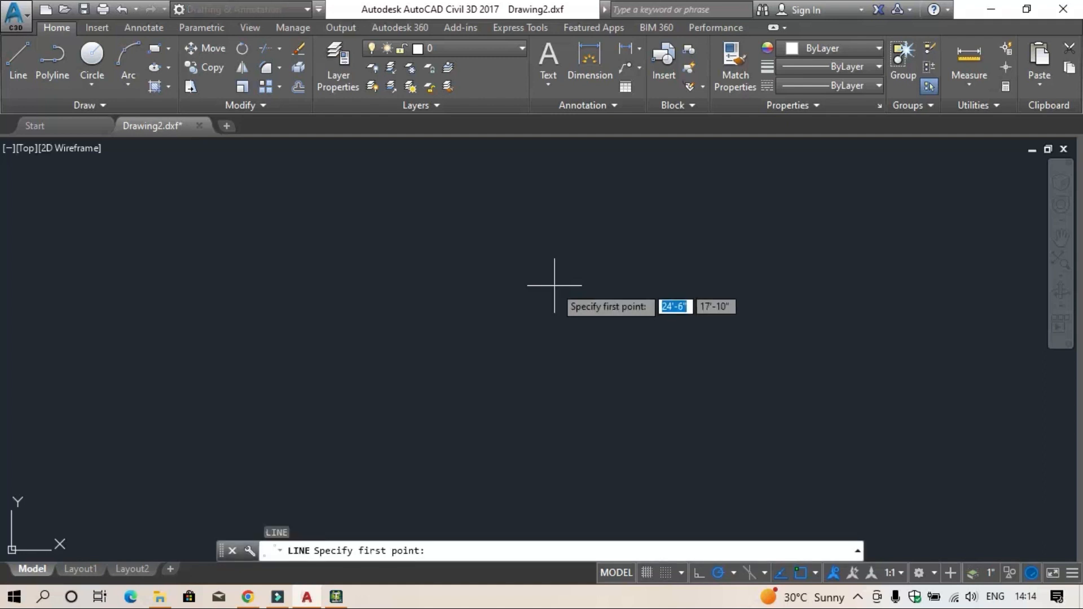
pyautogui.click(459, 279)
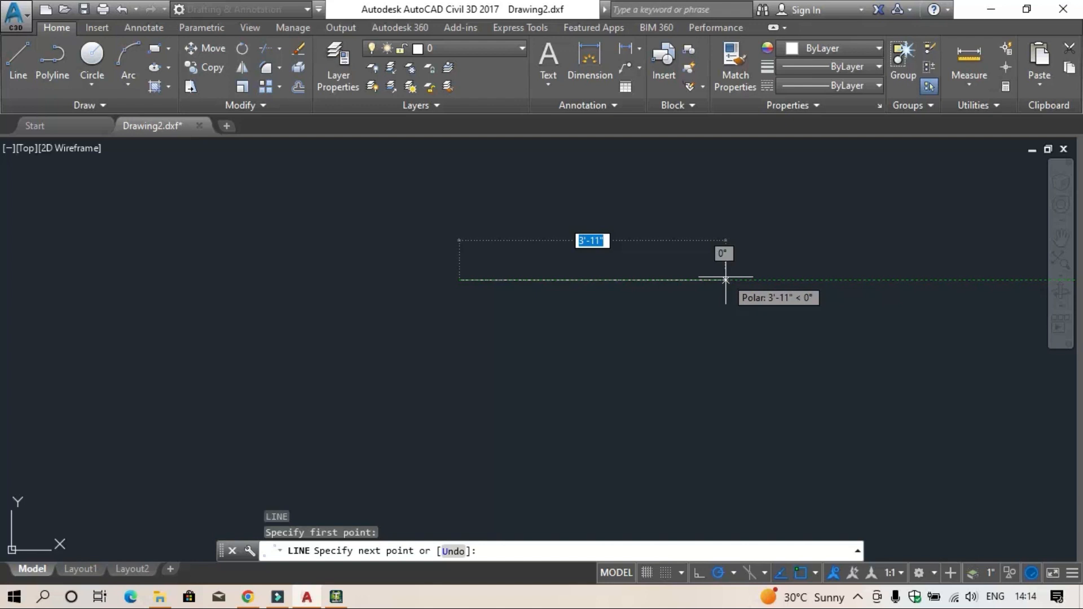
pyautogui.write("30'")
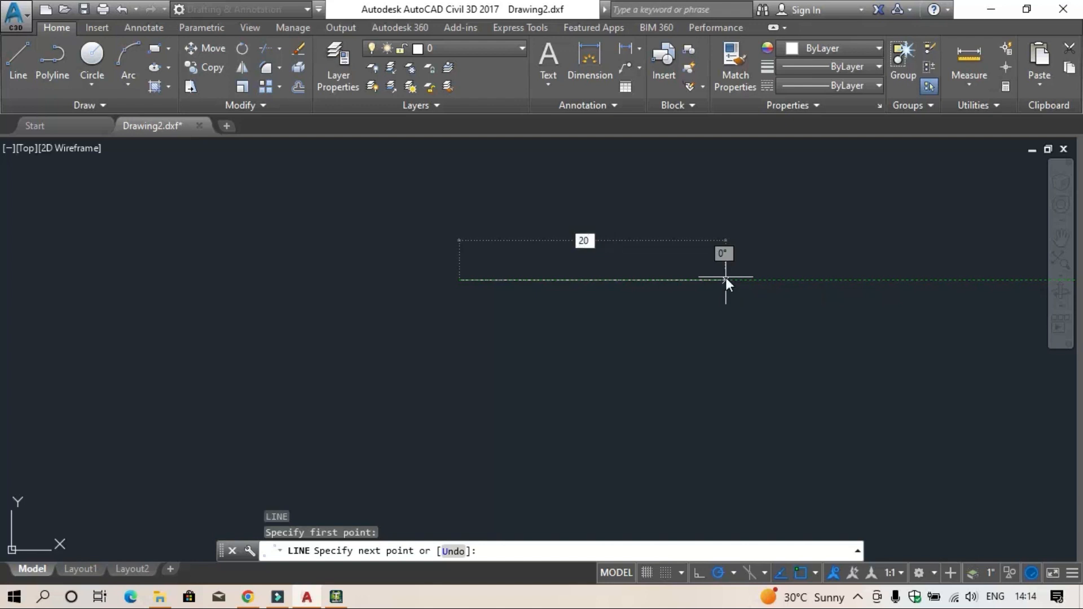
pyautogui.press('Return')
pyautogui.press('Escape')
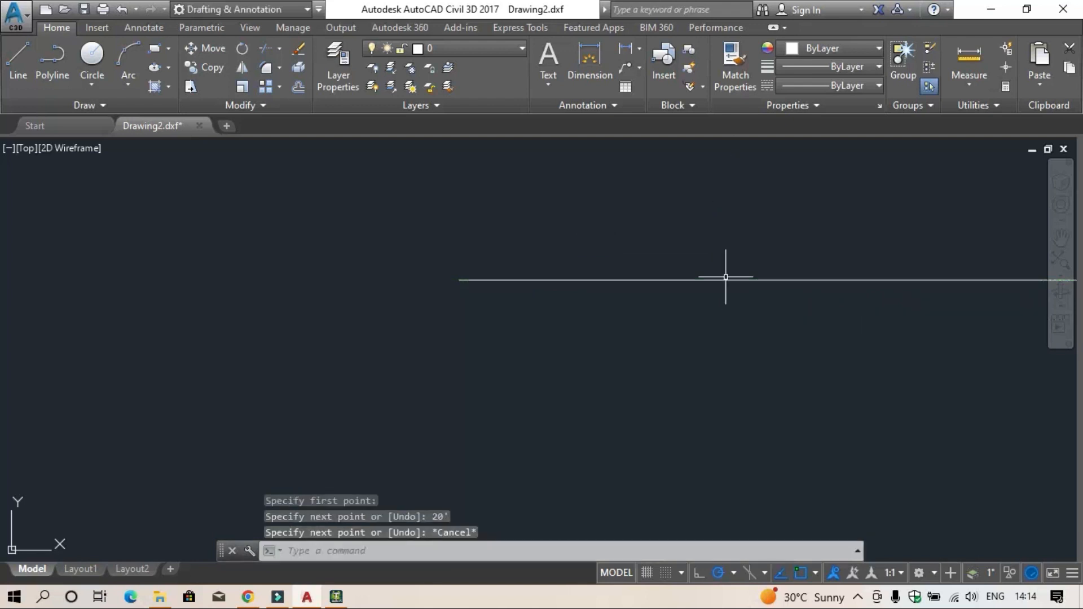
# - Draw a line 30' straight down from the right end of the horizontal line
pyautogui.scroll(-6, 713, 266)
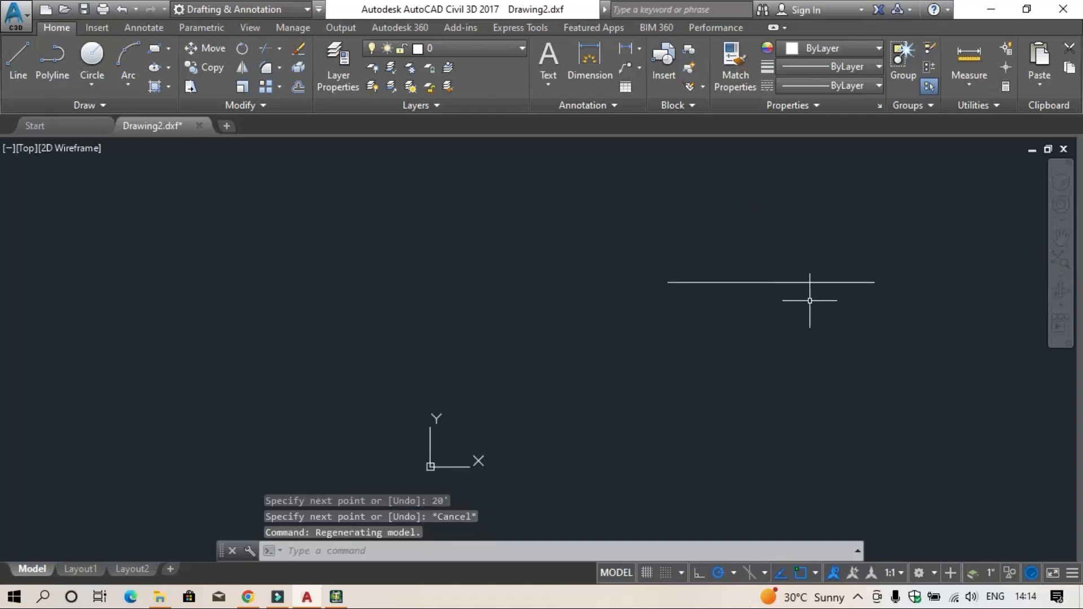
pyautogui.moveTo(810, 299); pyautogui.dragTo(534, 235, button='middle')
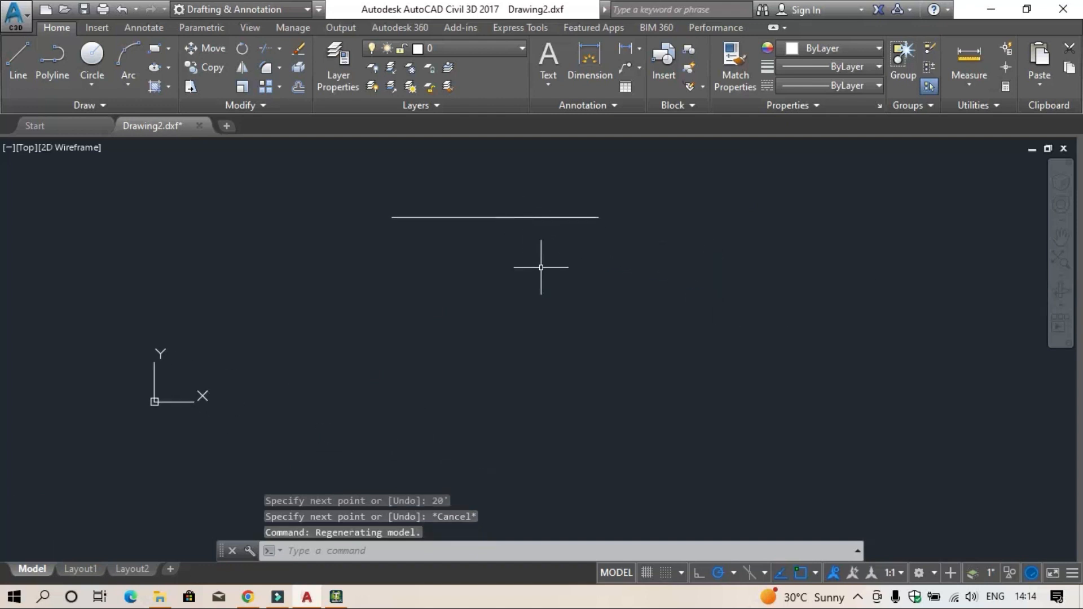
pyautogui.write('l')
pyautogui.press('Return')
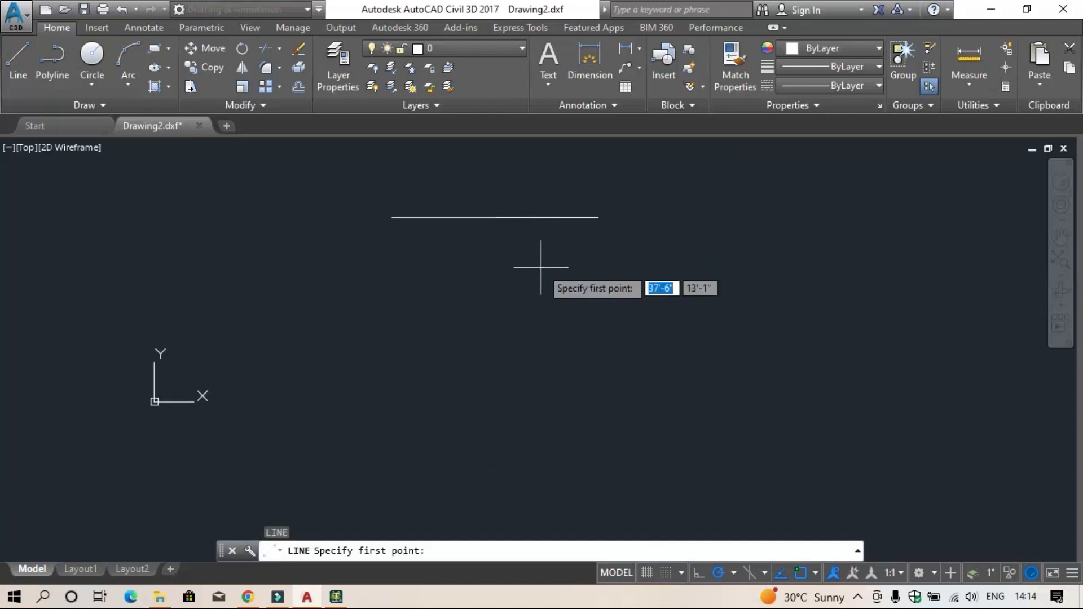
pyautogui.click(598, 217)
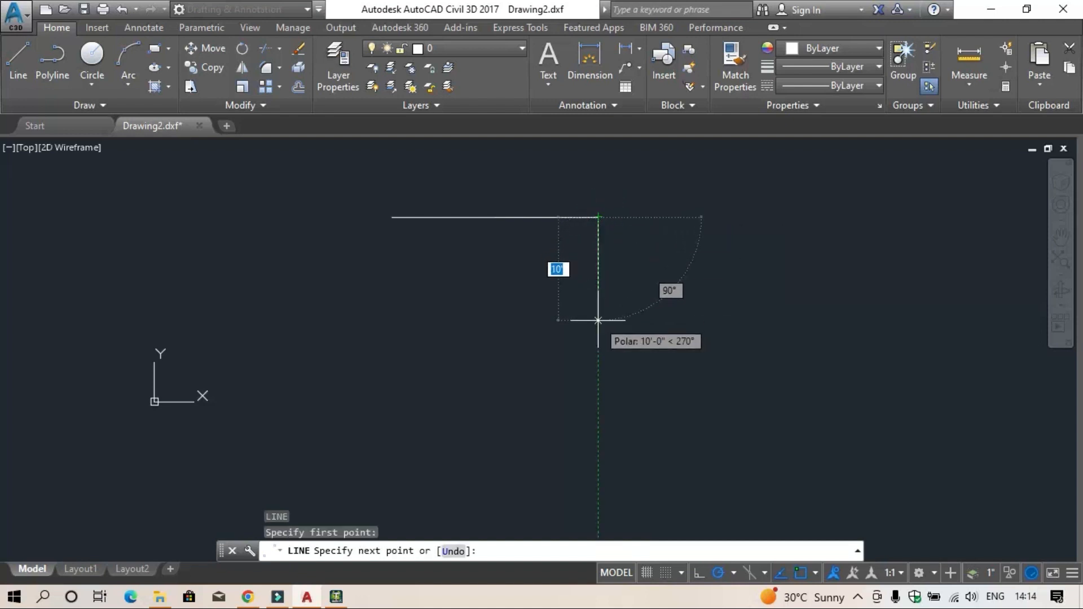
pyautogui.write("30'")
pyautogui.press('Return')
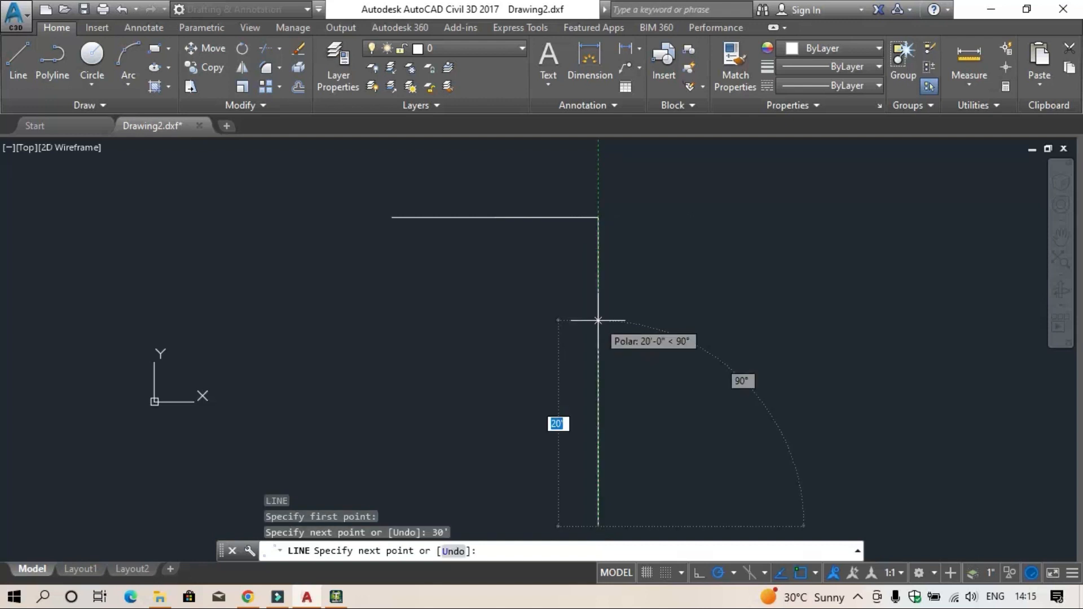
# - Continue the outline 20' to the left and 30' up to close the rectangle
pyautogui.moveTo(391, 341)
pyautogui.mouseDown(button='middle')
pyautogui.moveTo(416, 331)
pyautogui.moveTo(409, 317)
pyautogui.mouseUp(button='middle')
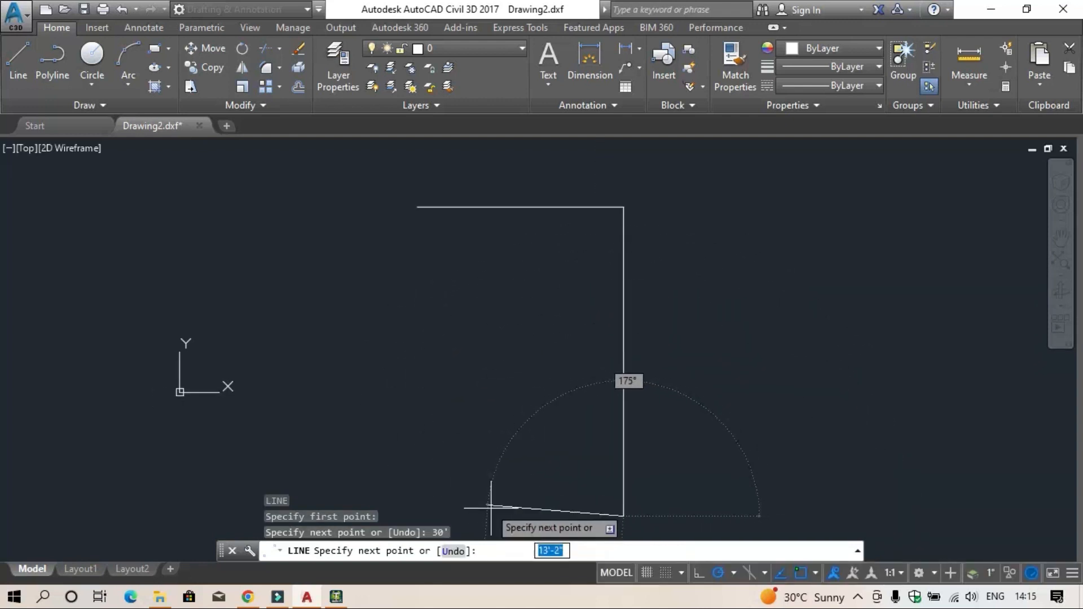
pyautogui.write("20'")
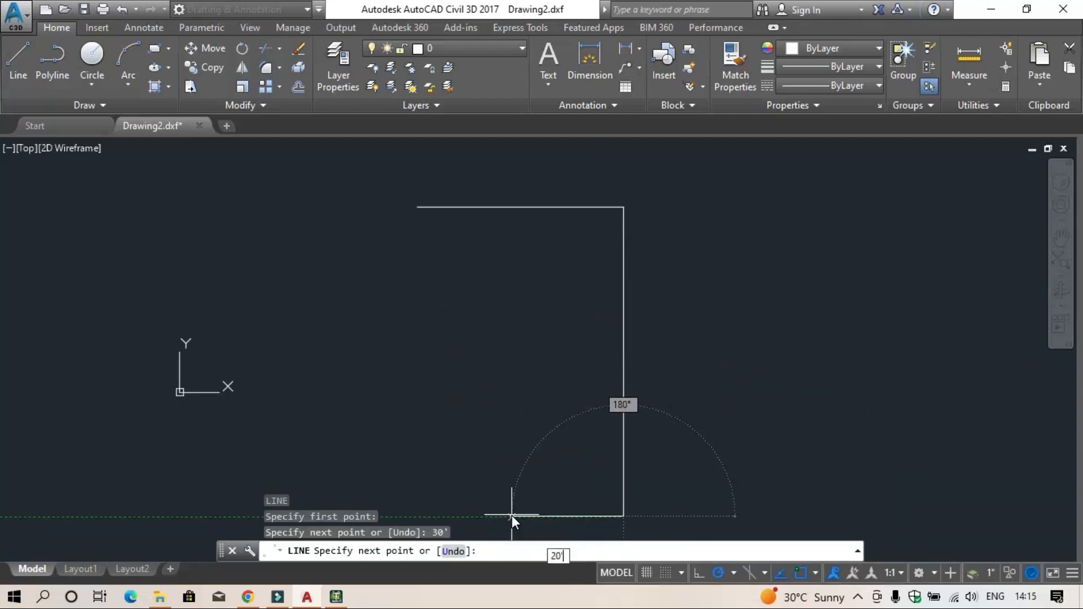
pyautogui.press('Return')
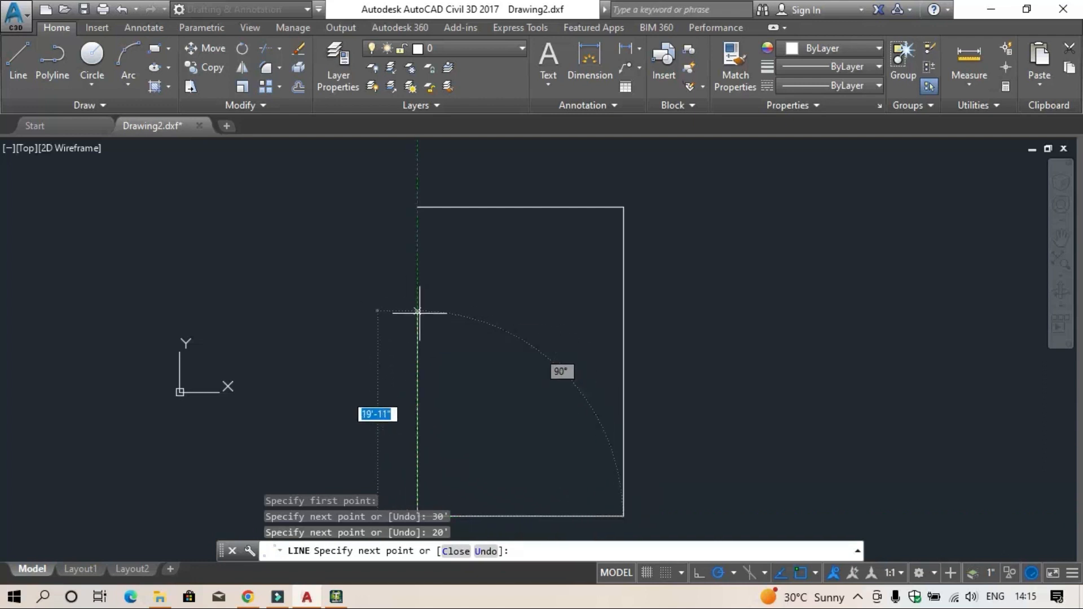
pyautogui.write("30'")
pyautogui.press('Return')
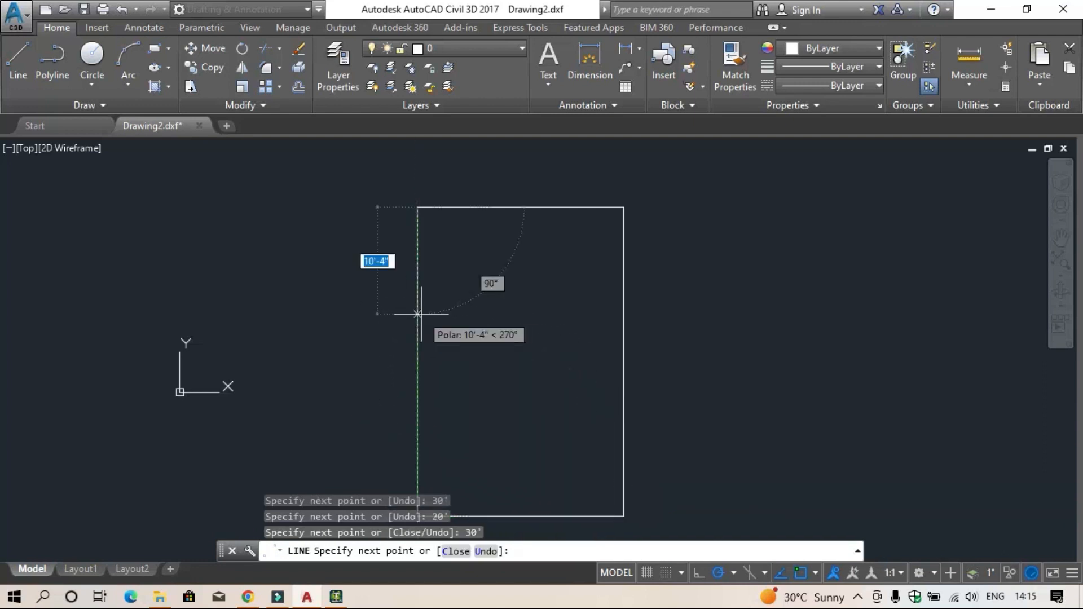
pyautogui.press('Return')
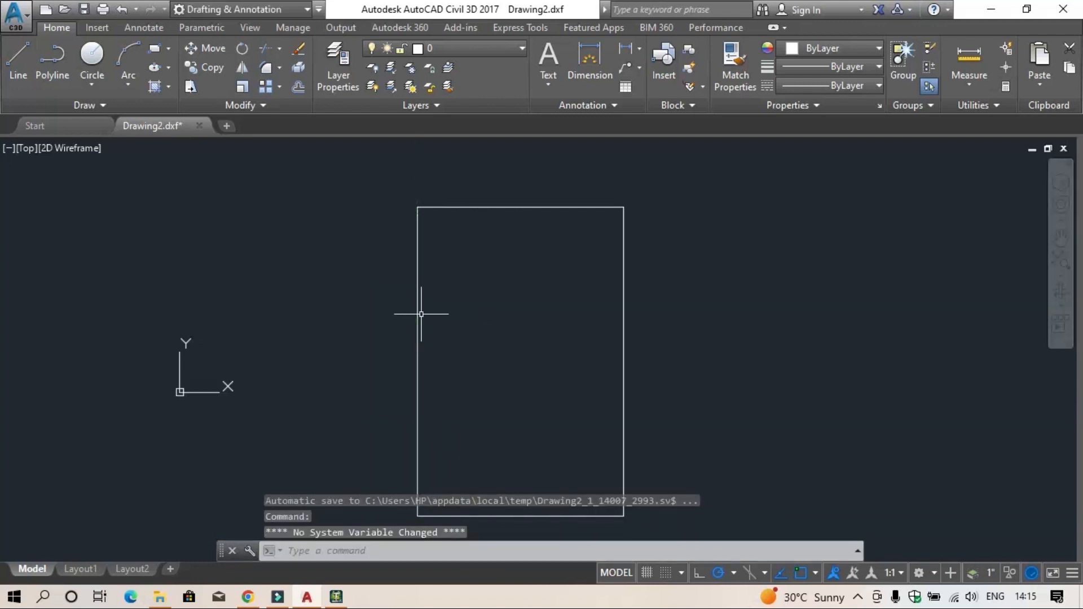
# - Draw a 30' horizontal line to the right, starting on the rectangle's left side 10' below its upper-left corner
pyautogui.press('Return')
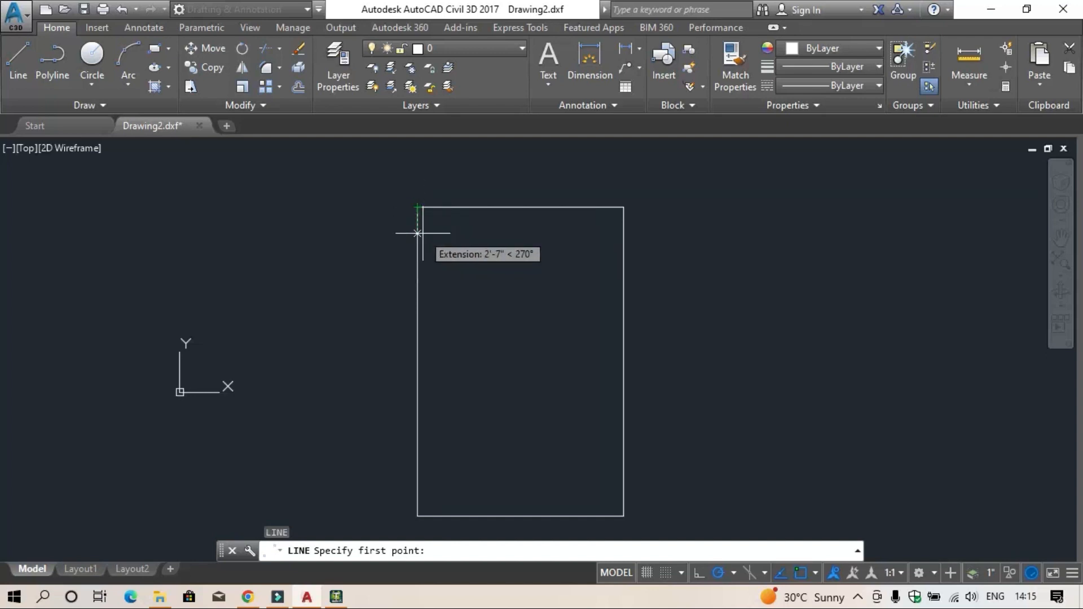
pyautogui.write("10'")
pyautogui.press('Return')
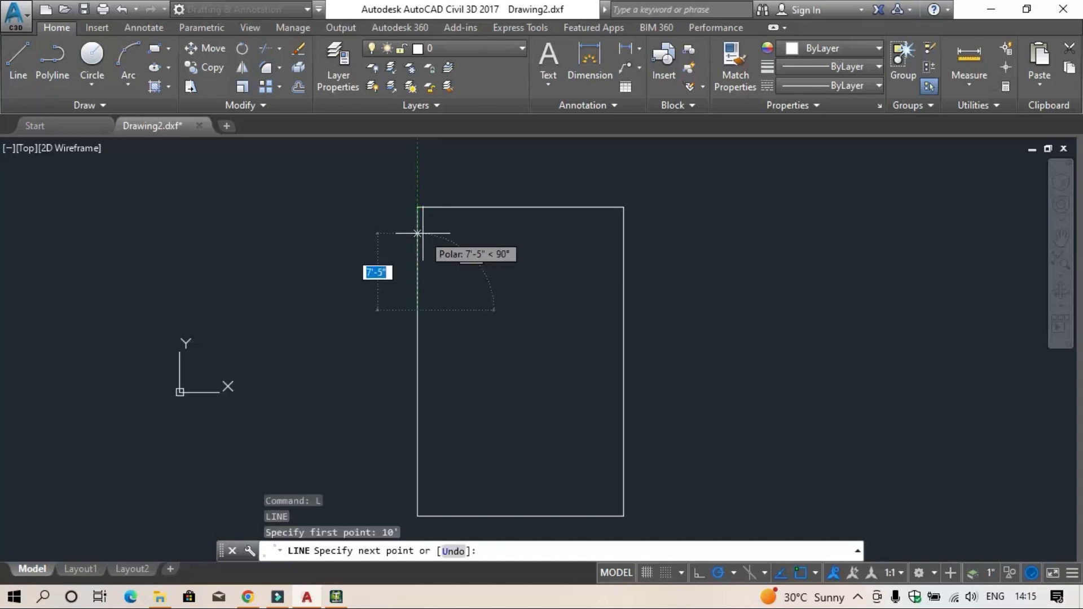
pyautogui.write("30'")
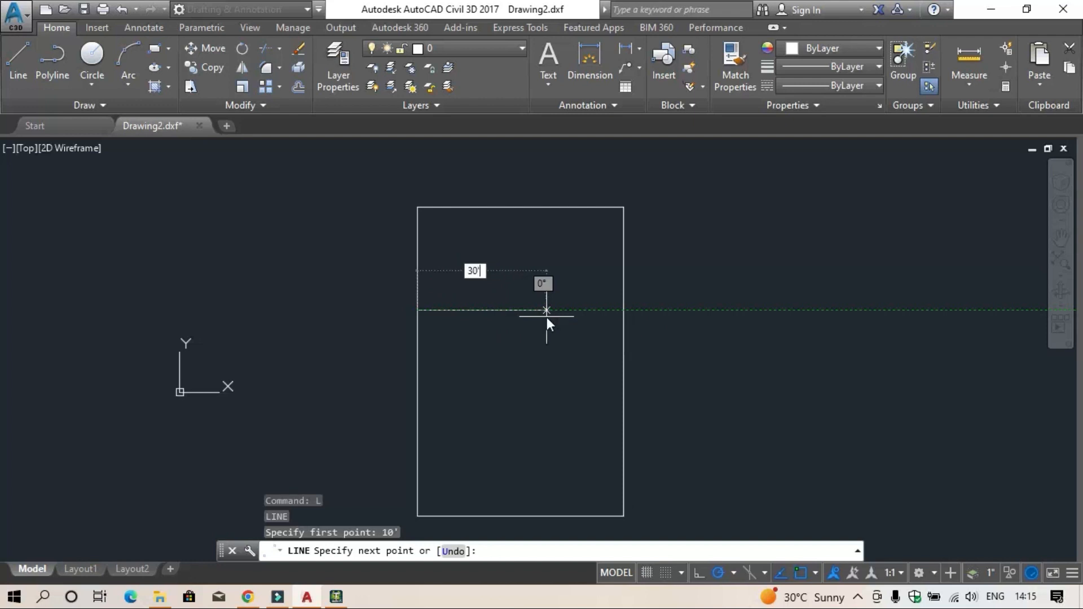
pyautogui.press('Return')
pyautogui.press('Return')
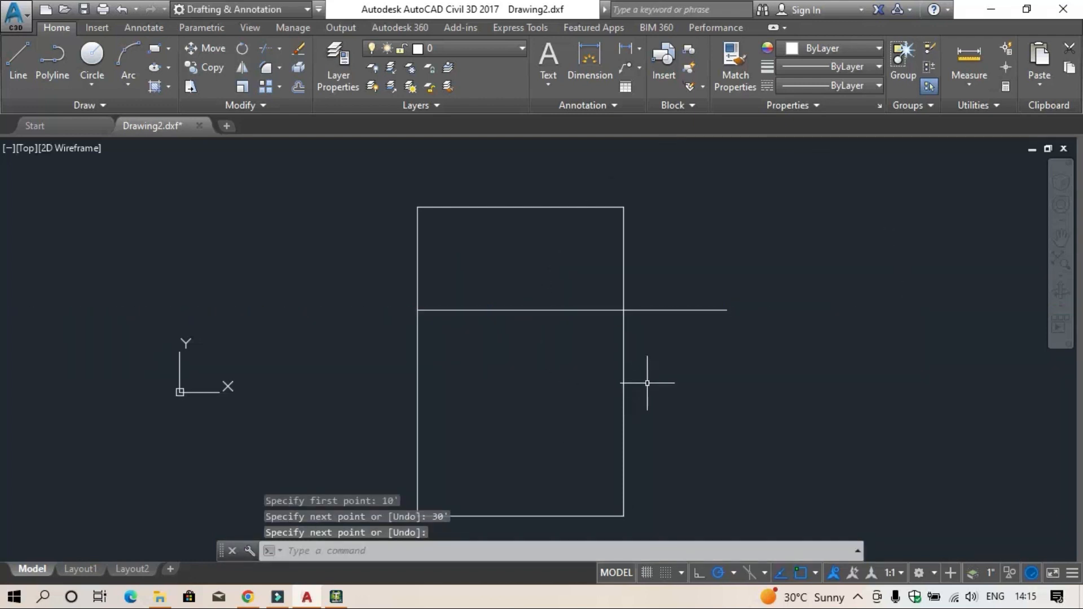
# - Trim the part of the inner horizontal line that sticks out past the rectangle's right side
pyautogui.write('tr')
pyautogui.press('Return')
pyautogui.press('Return')
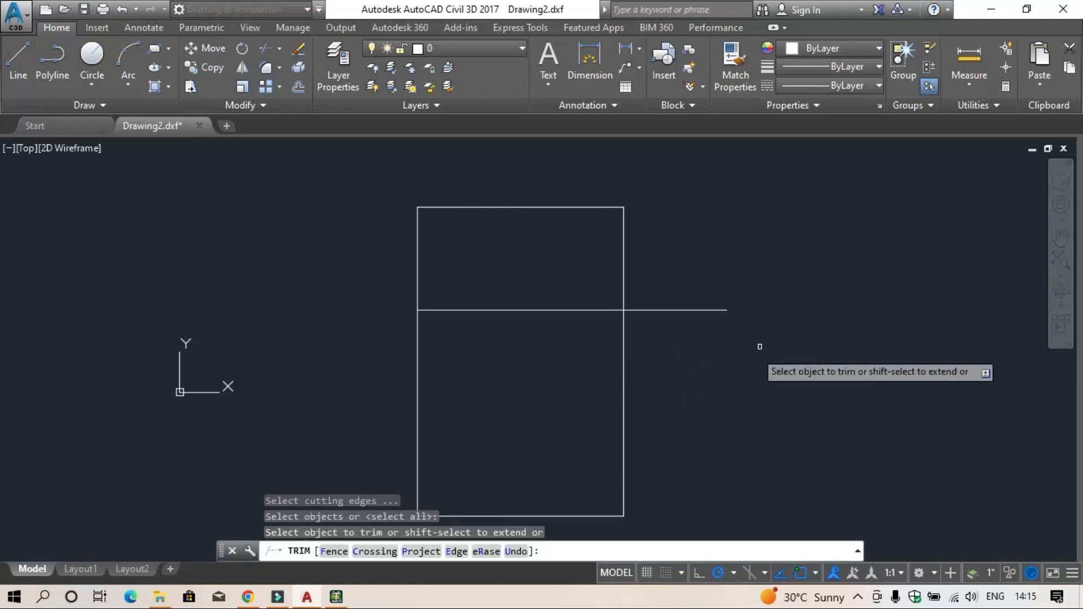
pyautogui.click(756, 347)
pyautogui.click(685, 265)
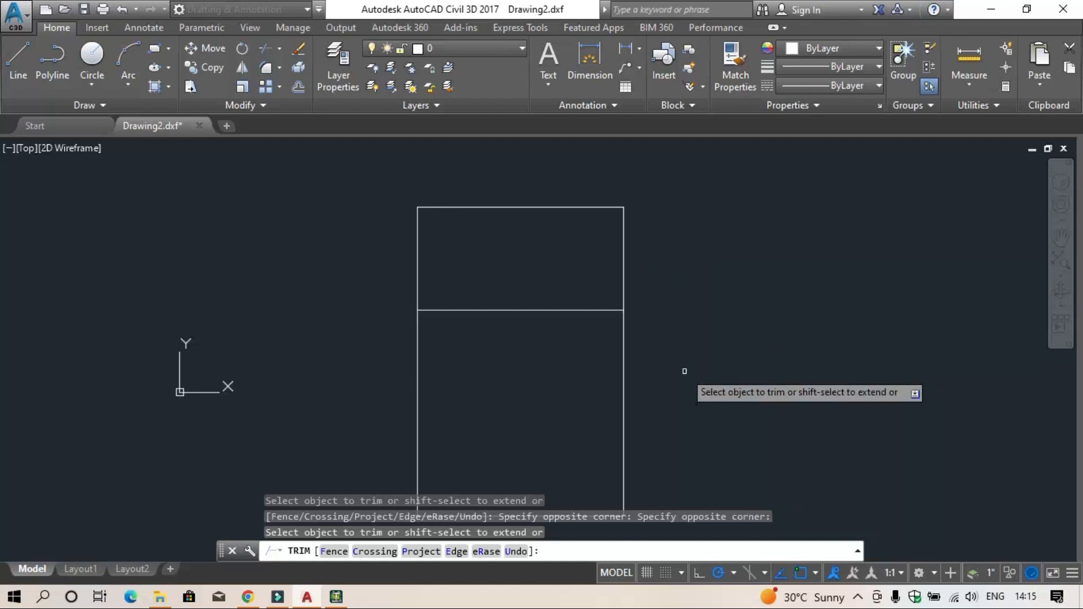
pyautogui.press('Escape')
pyautogui.write('l')
pyautogui.press('Return')
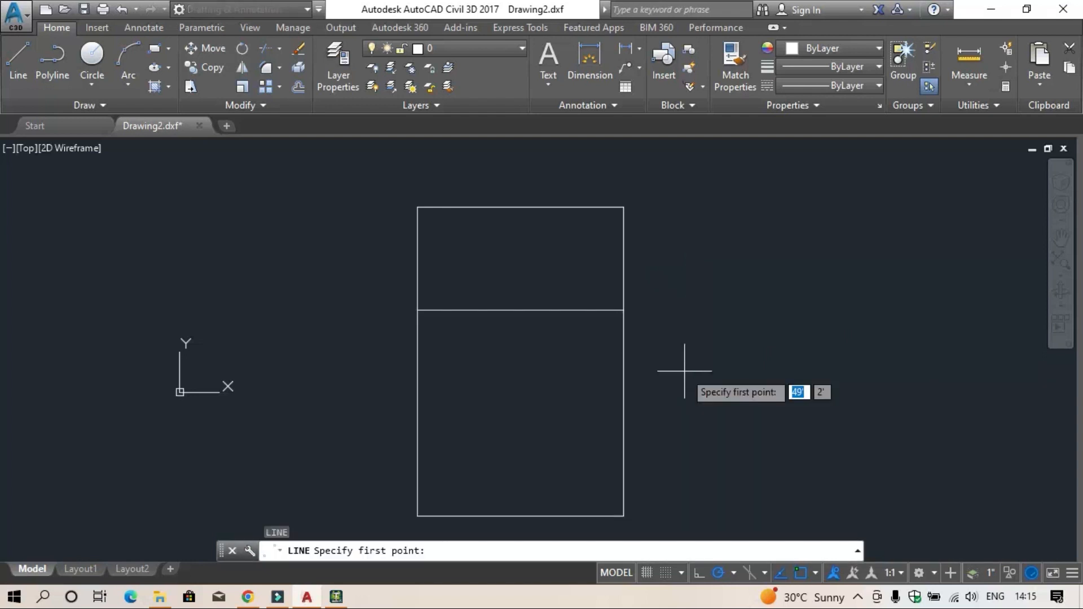
pyautogui.moveTo(570, 371); pyautogui.dragTo(546, 370, button='middle')
pyautogui.click(394, 312)
pyautogui.press('Escape')
pyautogui.write('l')
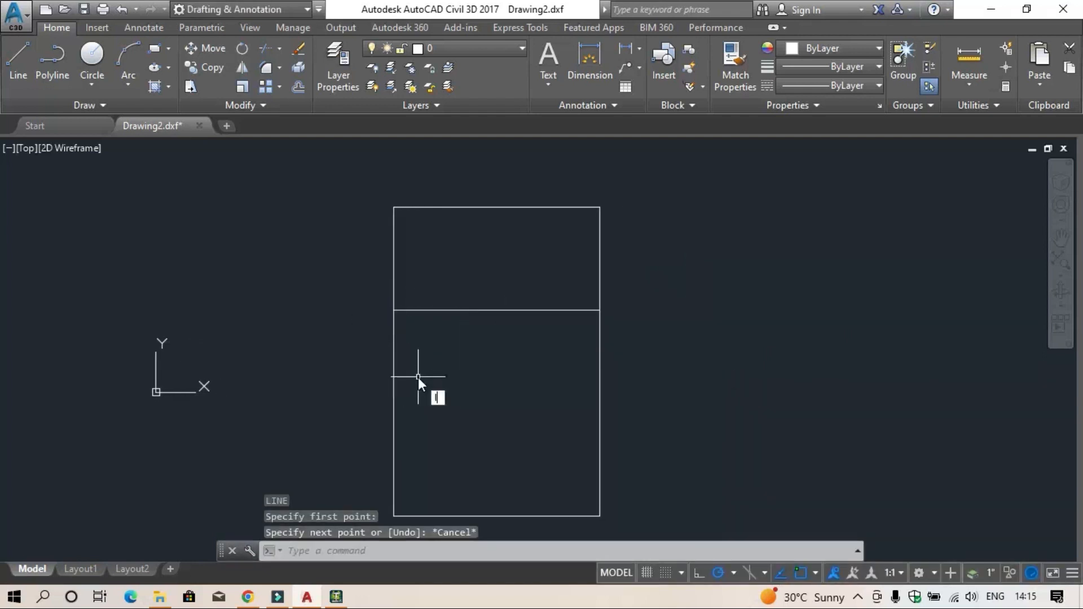
pyautogui.press('Return')
pyautogui.write("10'")
pyautogui.press('Return')
pyautogui.press('Escape')
# - Draw a 20' horizontal line to the right, starting on the rectangle's left side 10' below the first inner line
pyautogui.write('l')
pyautogui.press('Return')
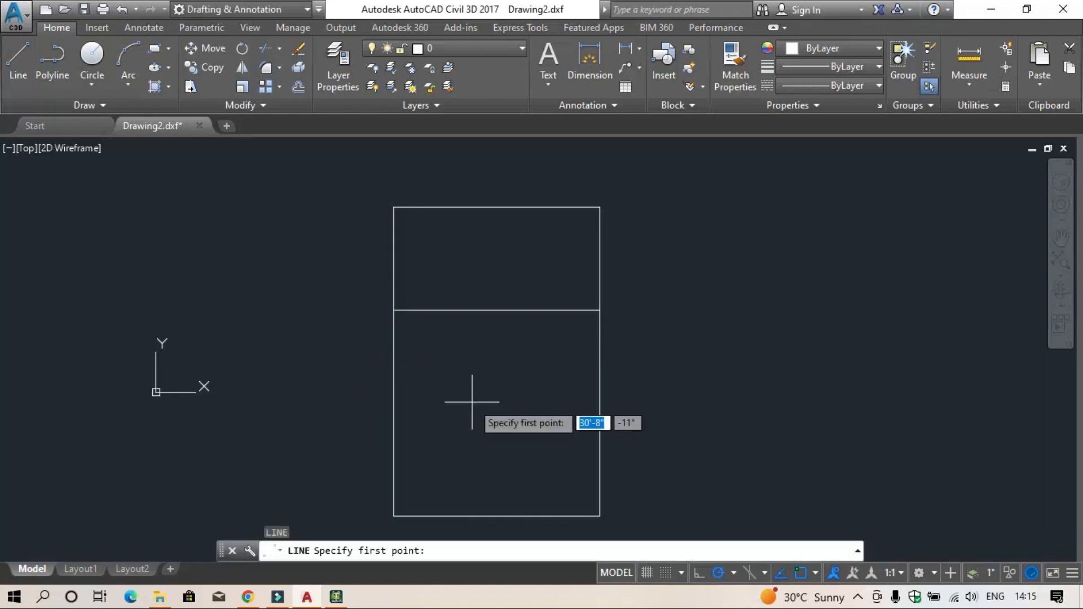
pyautogui.write("10'")
pyautogui.press('Return')
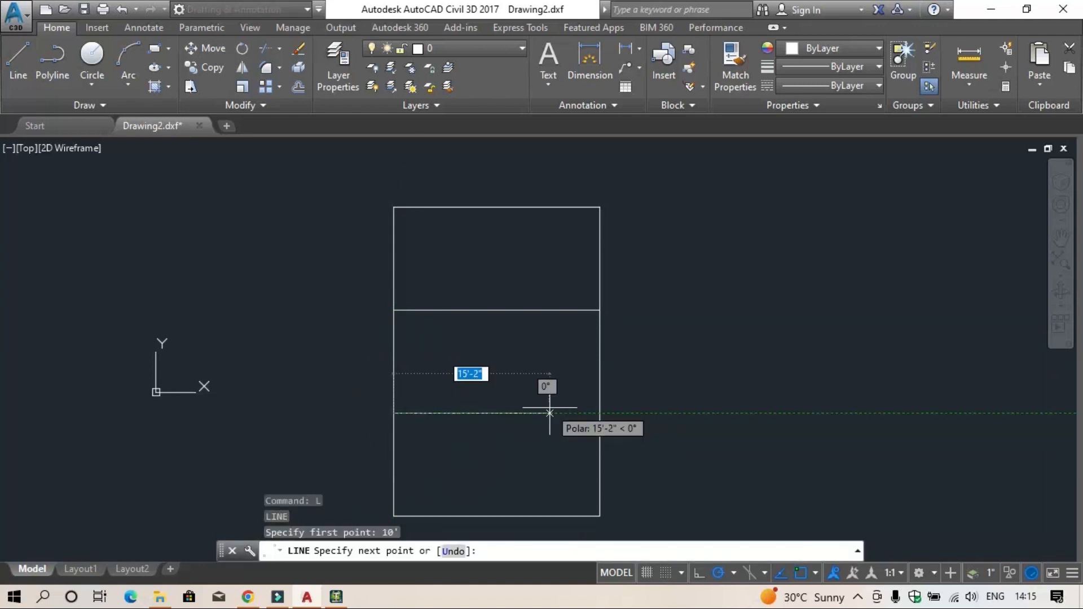
pyautogui.write("20'")
pyautogui.press('Return')
pyautogui.press('Escape')
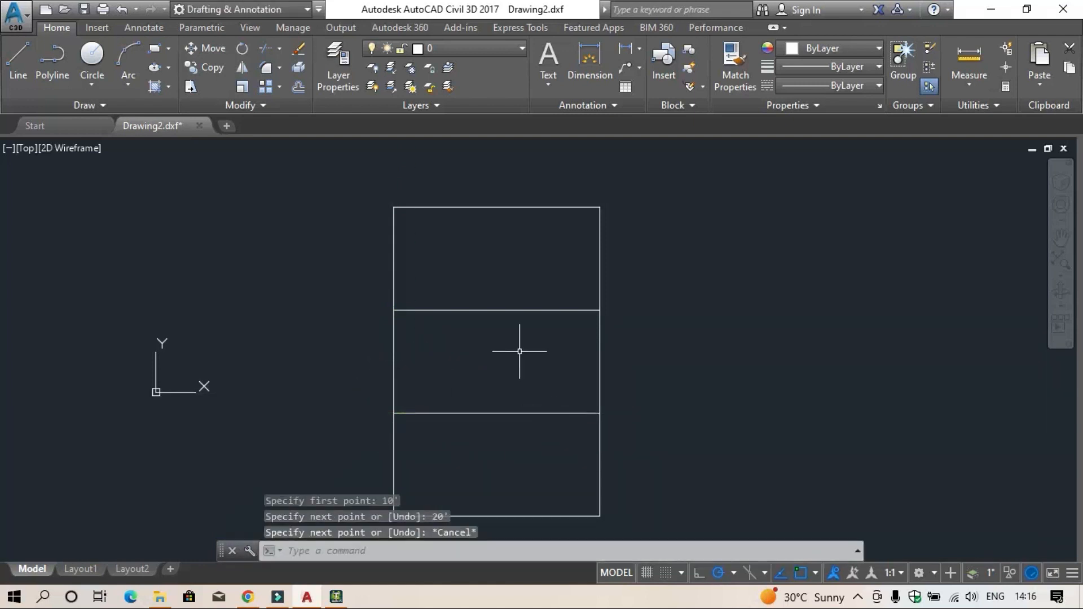
# - Draw a 30' vertical line straight up, starting on the rectangle's bottom side 7' from its lower-left corner
pyautogui.scroll(-2, 520, 351)
pyautogui.moveTo(519, 350); pyautogui.dragTo(507, 315, button='middle')
pyautogui.write('l')
pyautogui.press('Return')
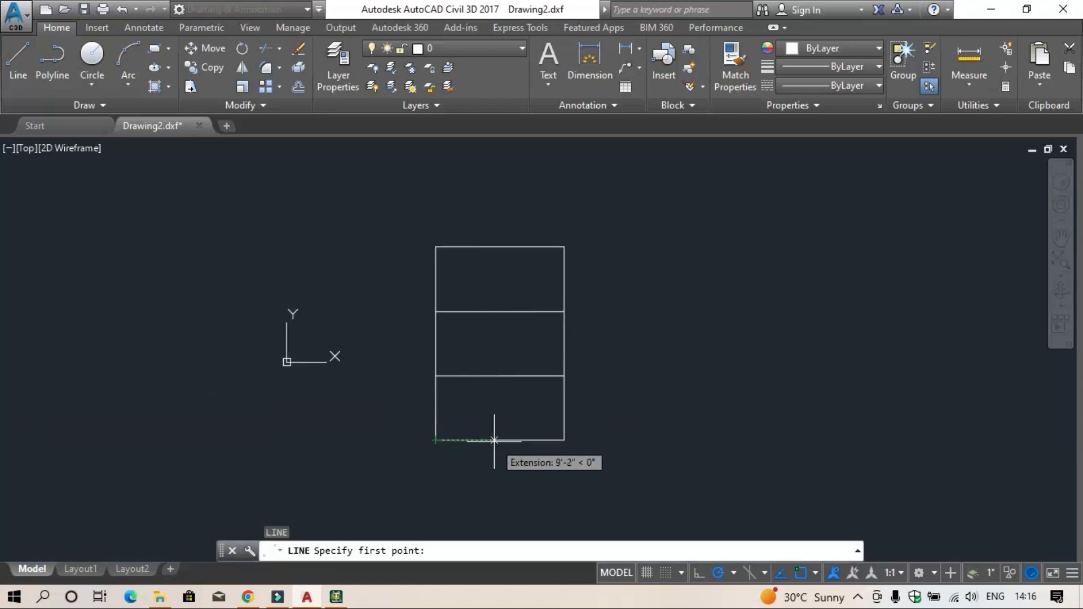
pyautogui.write('7')
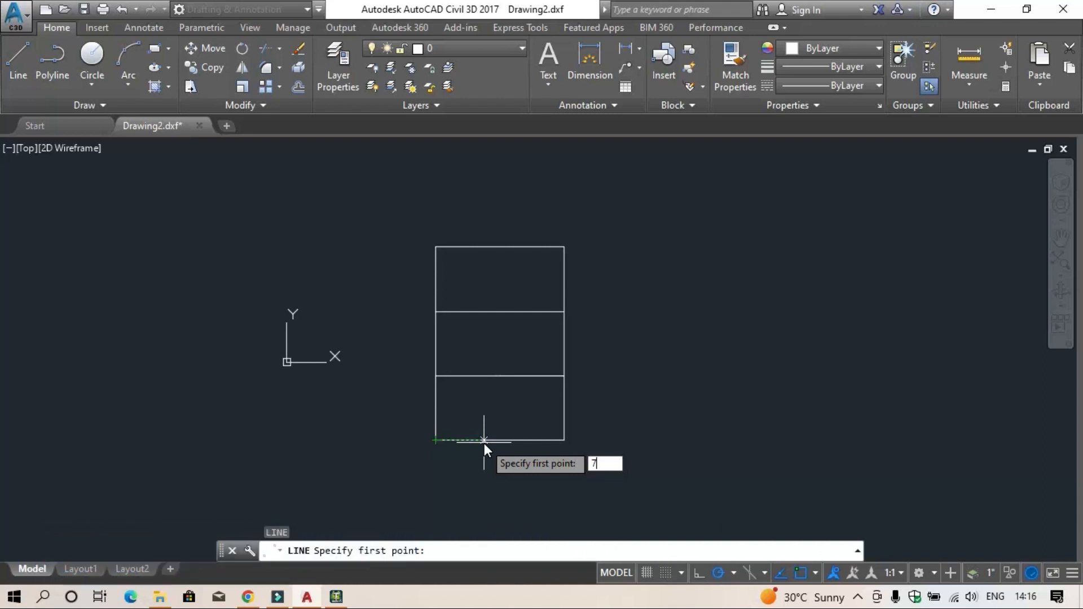
pyautogui.write("'")
pyautogui.press('Return')
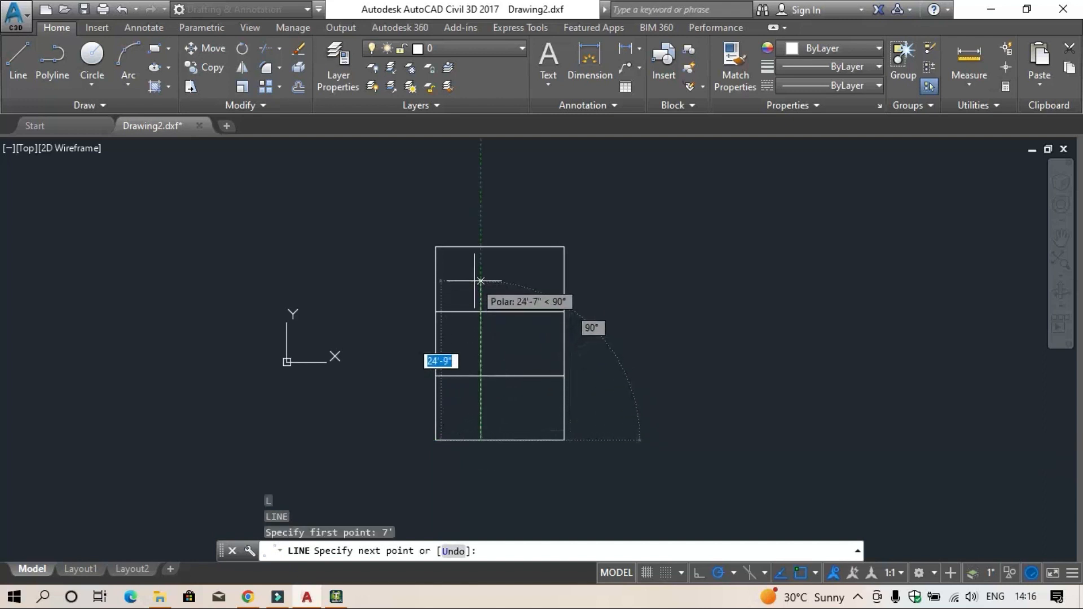
pyautogui.write("30'")
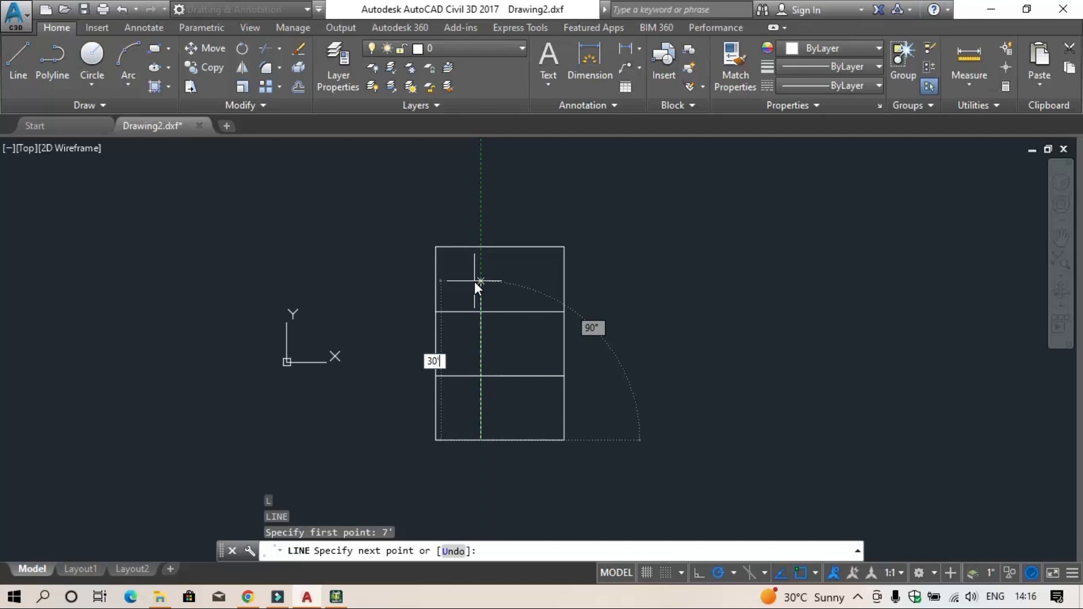
pyautogui.press('Return')
pyautogui.press('Escape')
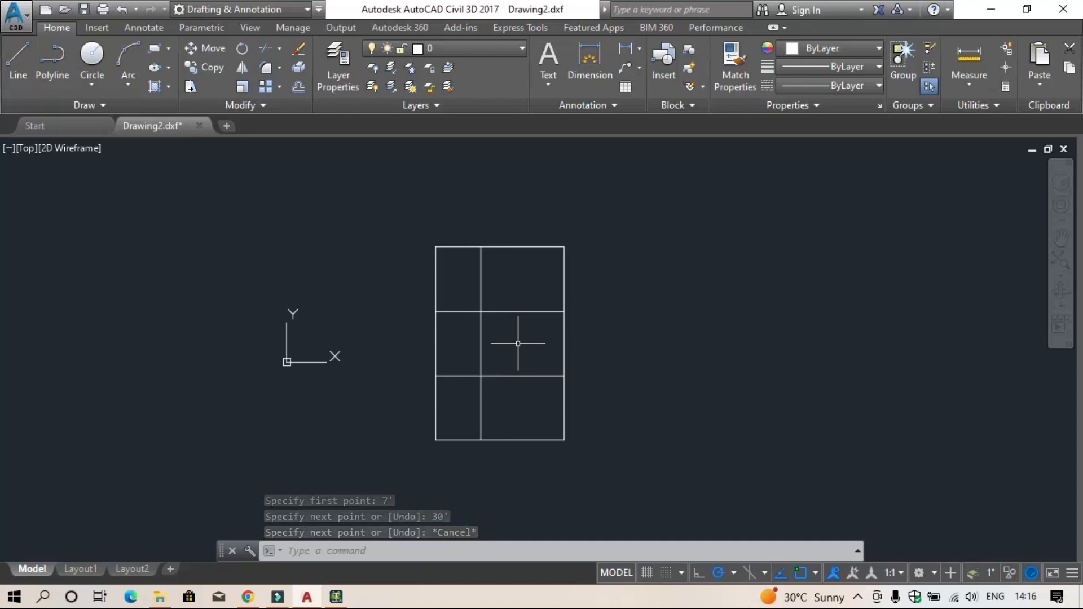
pyautogui.scroll(2, 518, 343)
pyautogui.scroll(2, 515, 346)
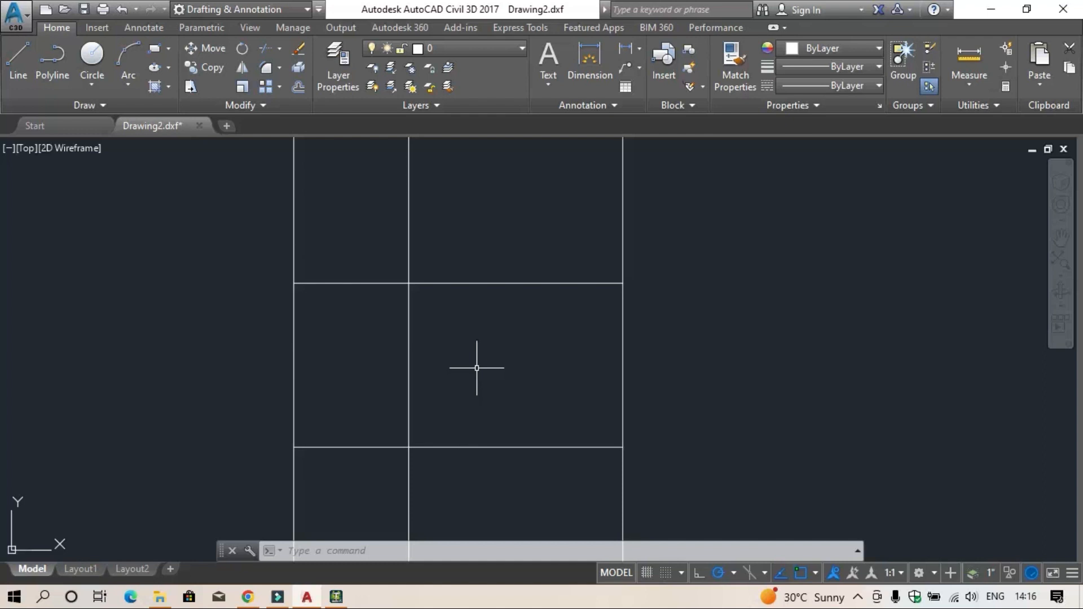
pyautogui.scroll(-6, 477, 368)
pyautogui.scroll(2, 477, 368)
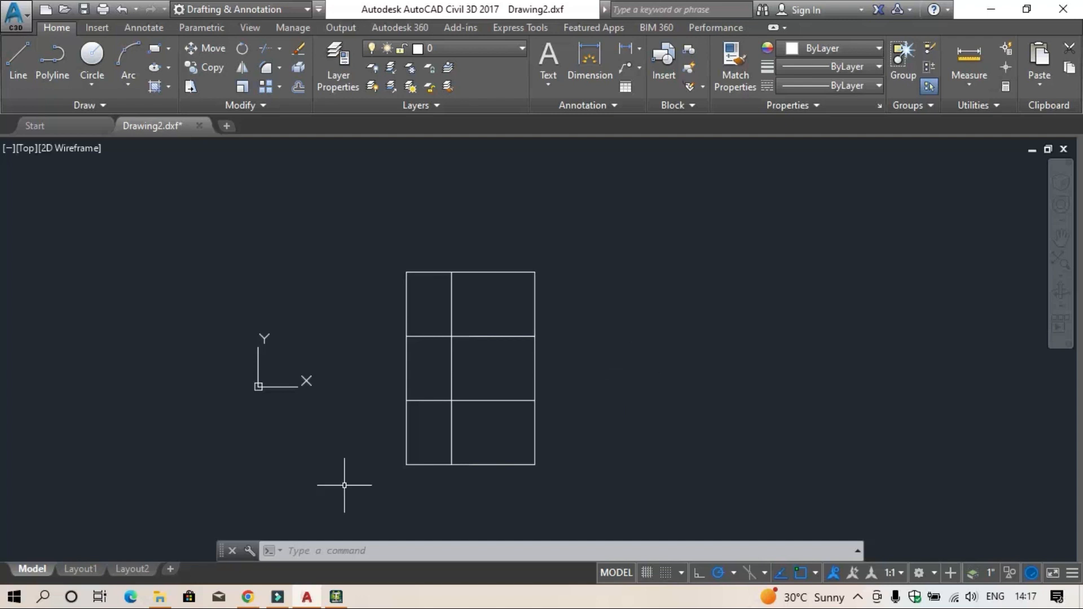
# - Save the drawing to the Desktop as Drawing2.dxf in AutoCAD 2013 DXF format, replacing the existing file
pyautogui.click(19, 19)
pyautogui.moveTo(45, 206)
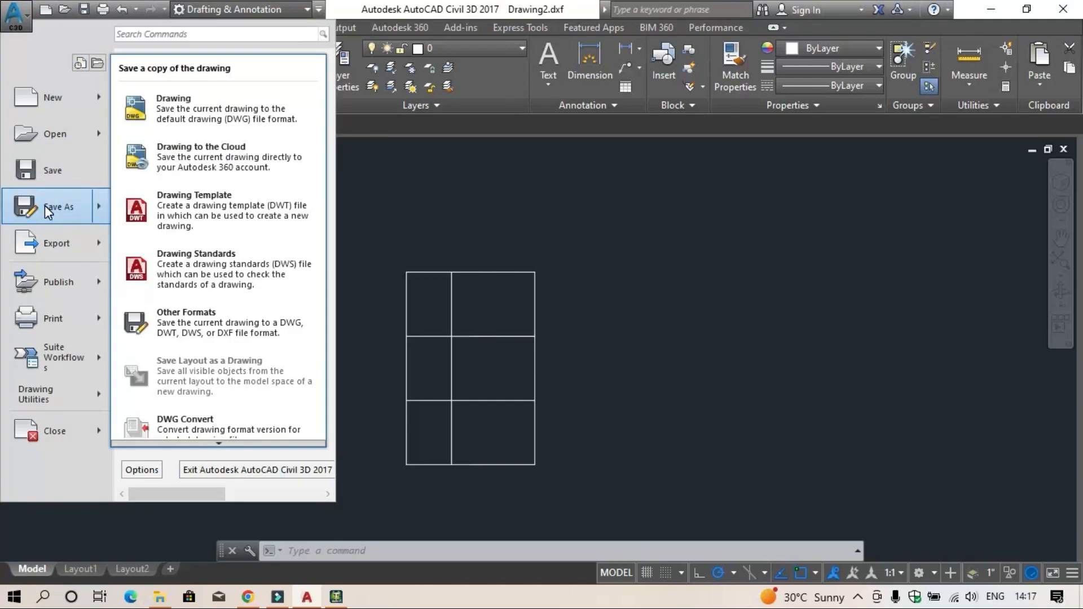
pyautogui.click(208, 108)
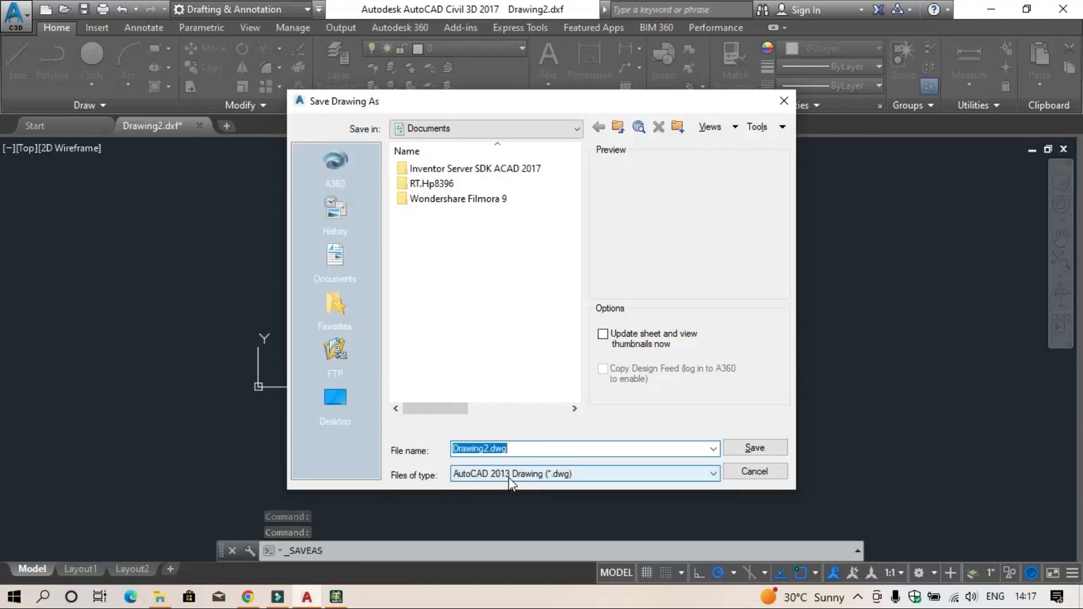
pyautogui.click(340, 390)
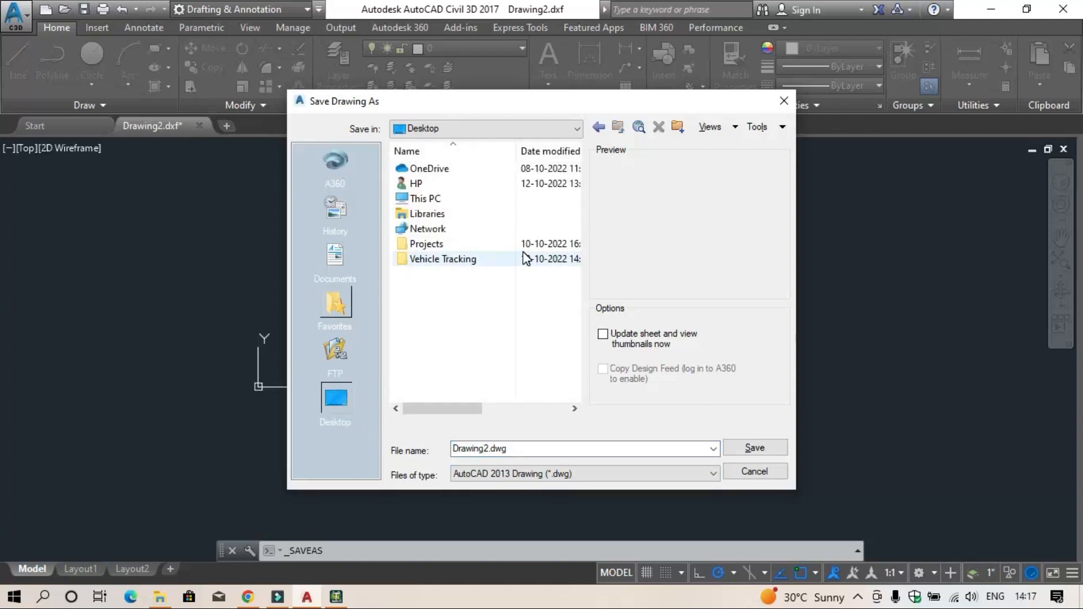
pyautogui.click(651, 475)
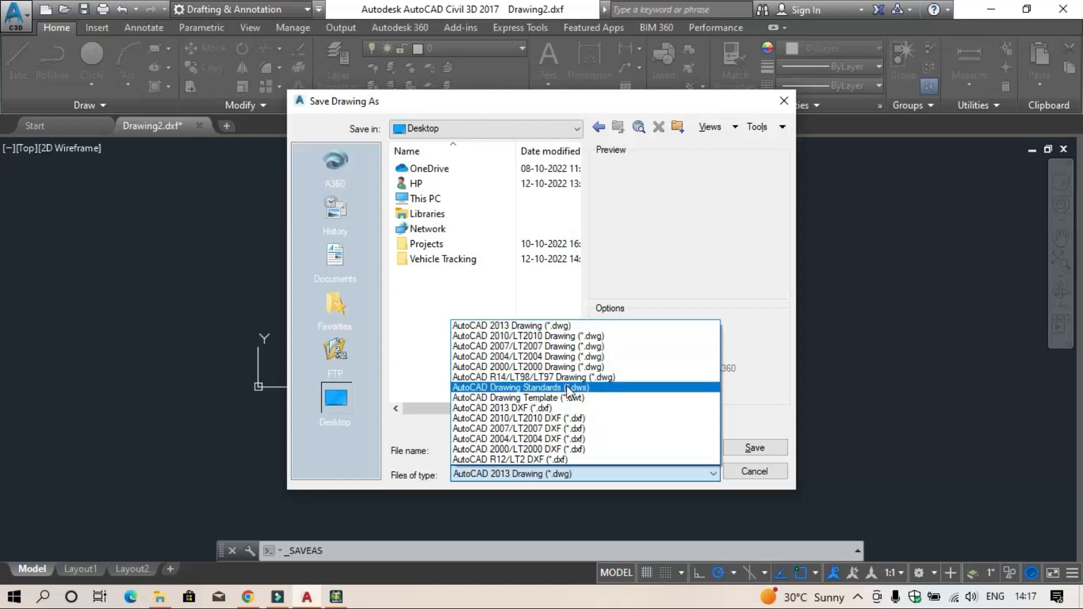
pyautogui.click(560, 407)
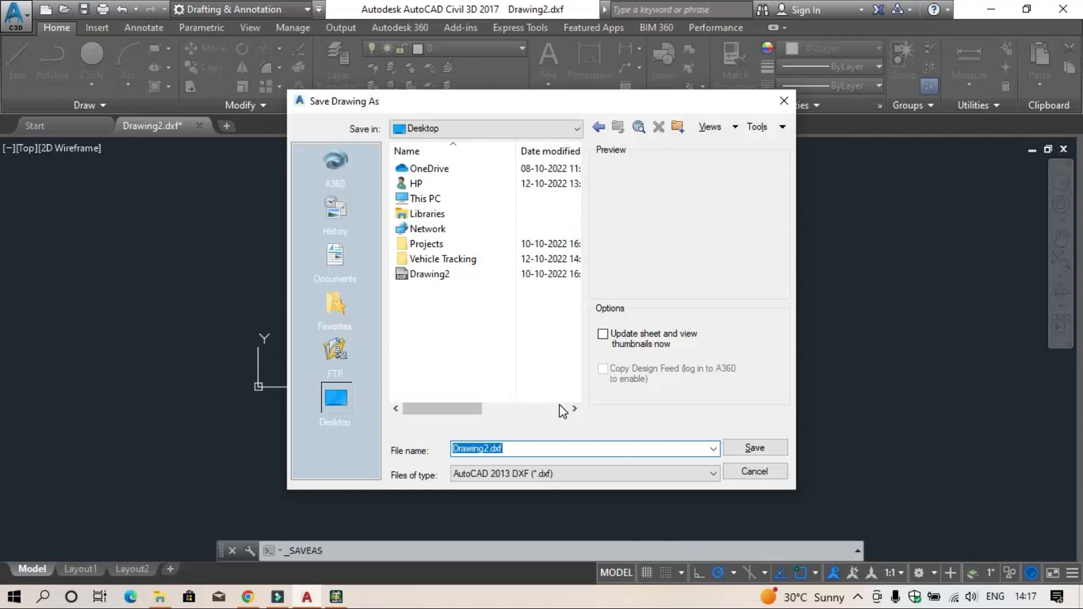
pyautogui.click(757, 447)
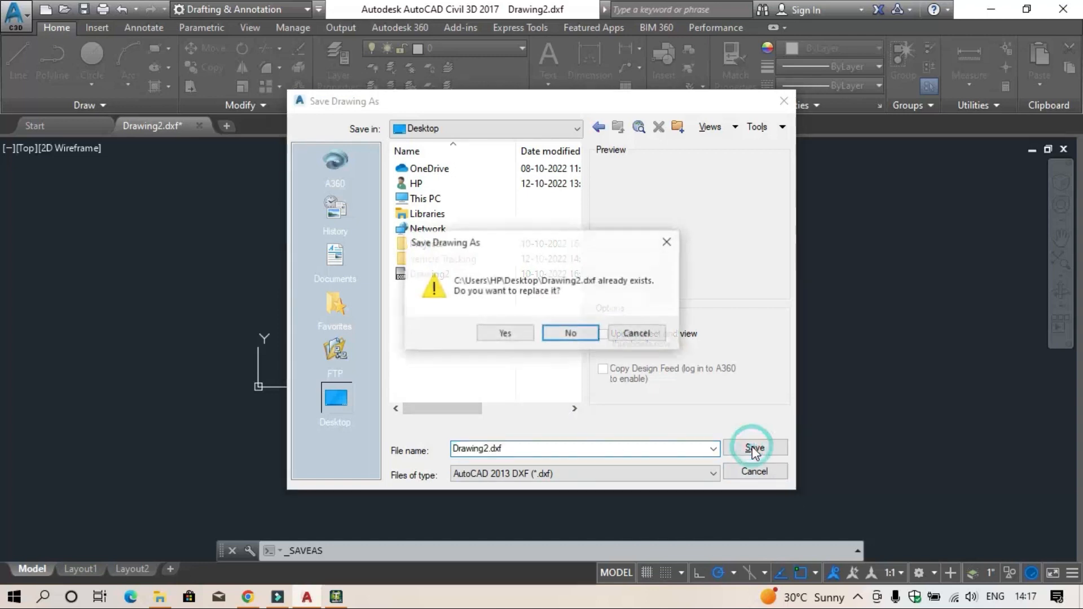
pyautogui.click(524, 337)
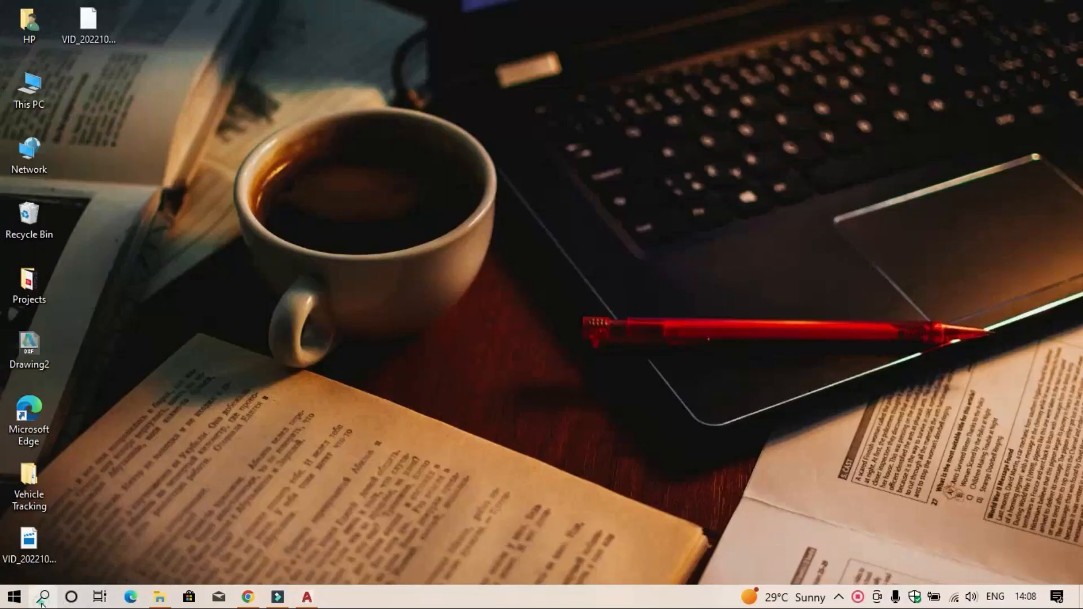
# - Search the installed apps for "staa" and launch STAAD.Pro
pyautogui.click(42, 599)
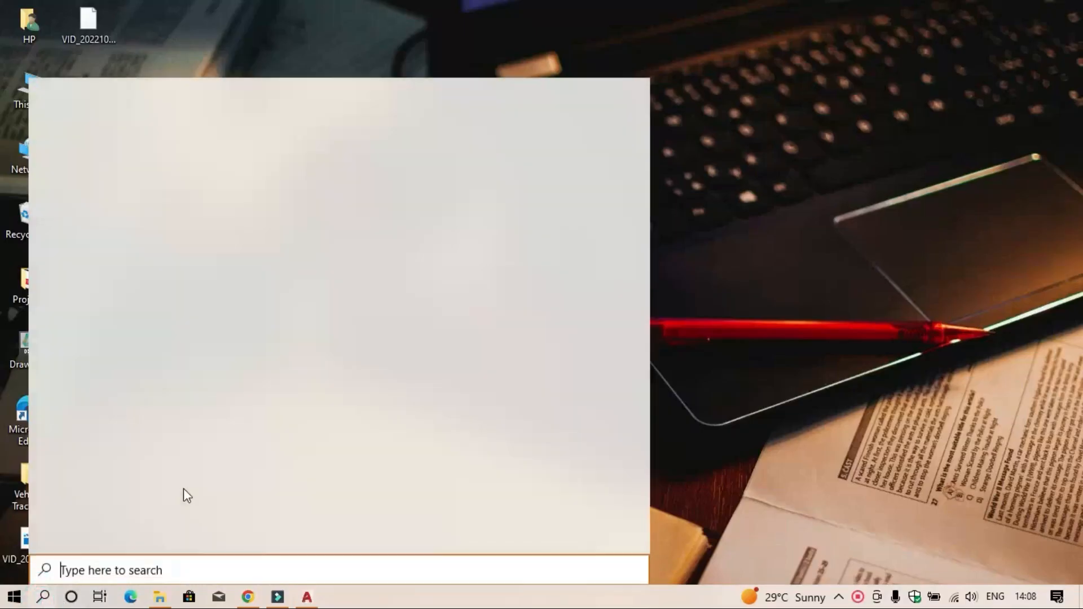
pyautogui.click(92, 99)
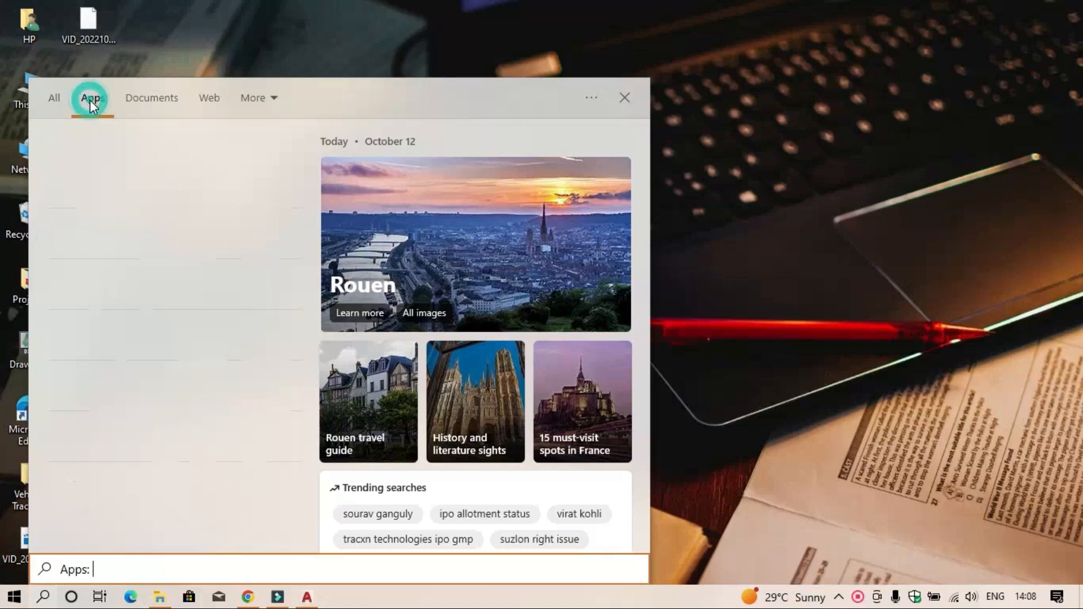
pyautogui.click(242, 564)
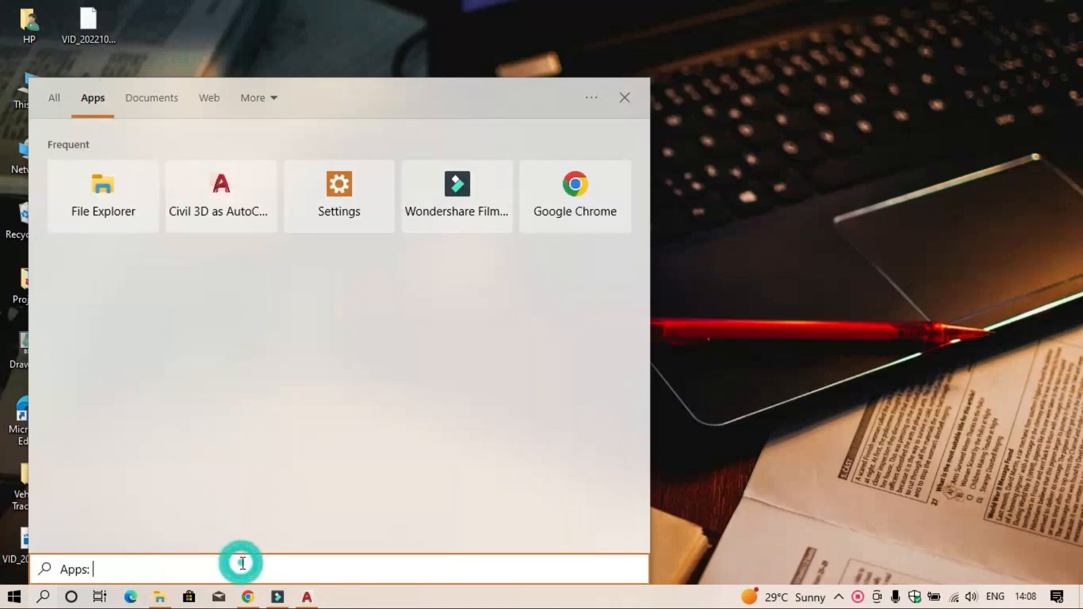
pyautogui.write('staa')
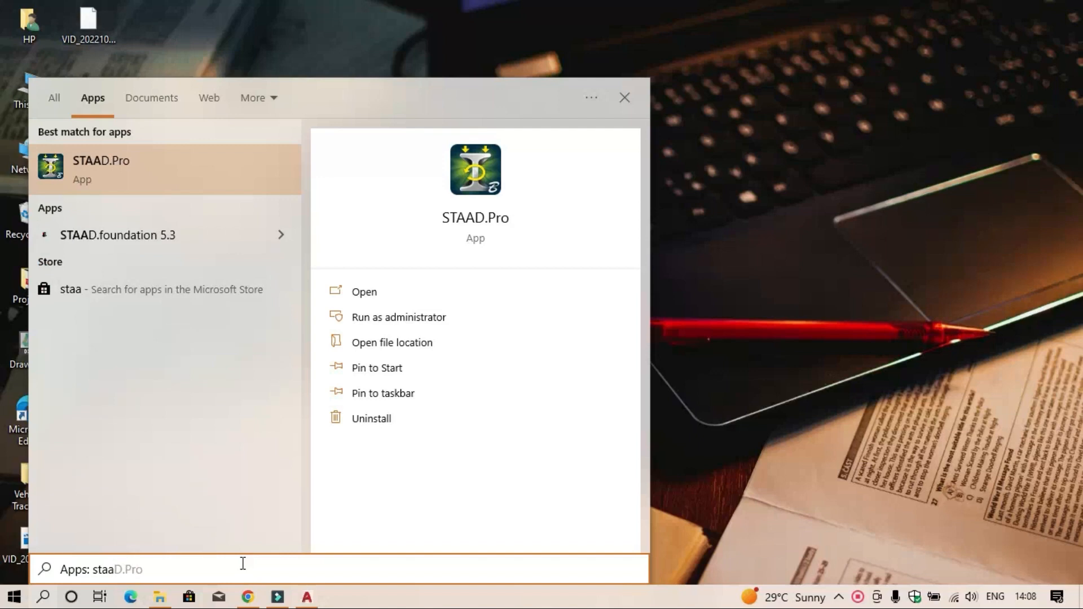
pyautogui.click(129, 189)
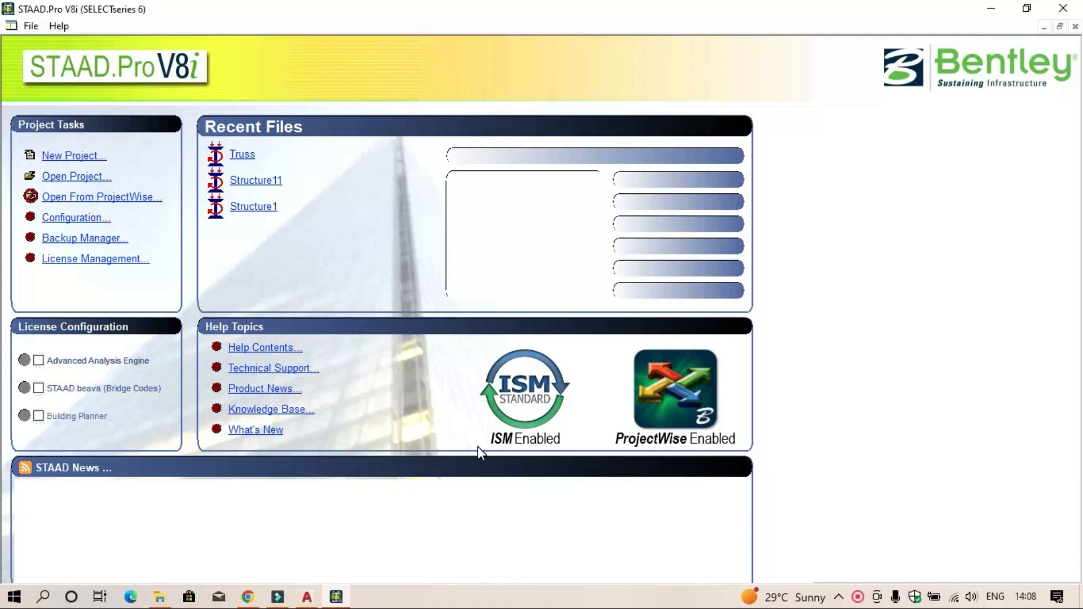
# - Create a new Space project named Structure111 in metres and kilonewtons, starting with the Add Beam option
pyautogui.click(76, 155)
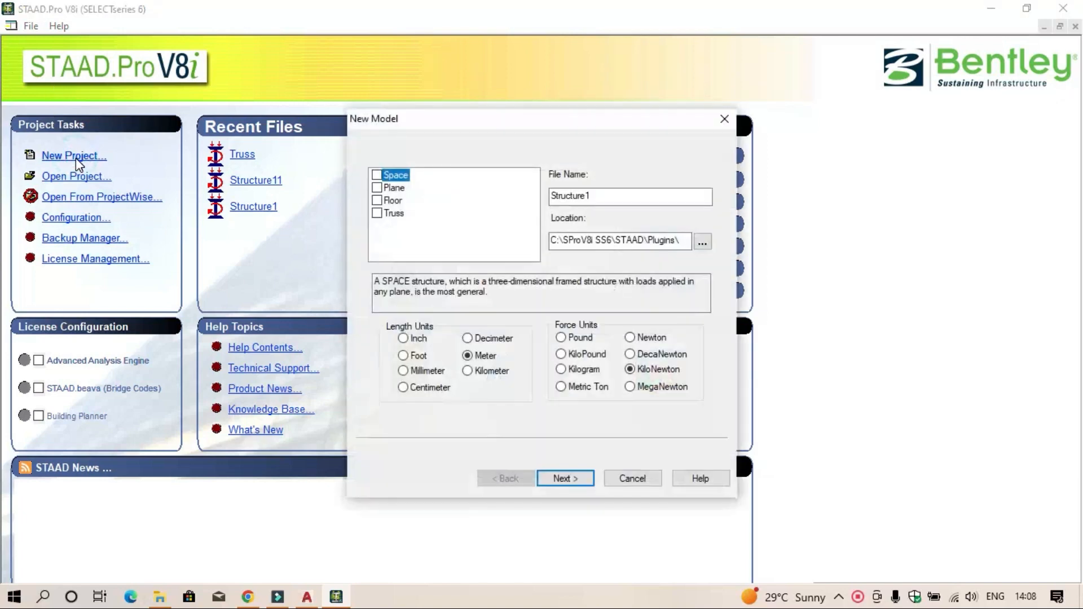
pyautogui.click(376, 176)
pyautogui.click(610, 195)
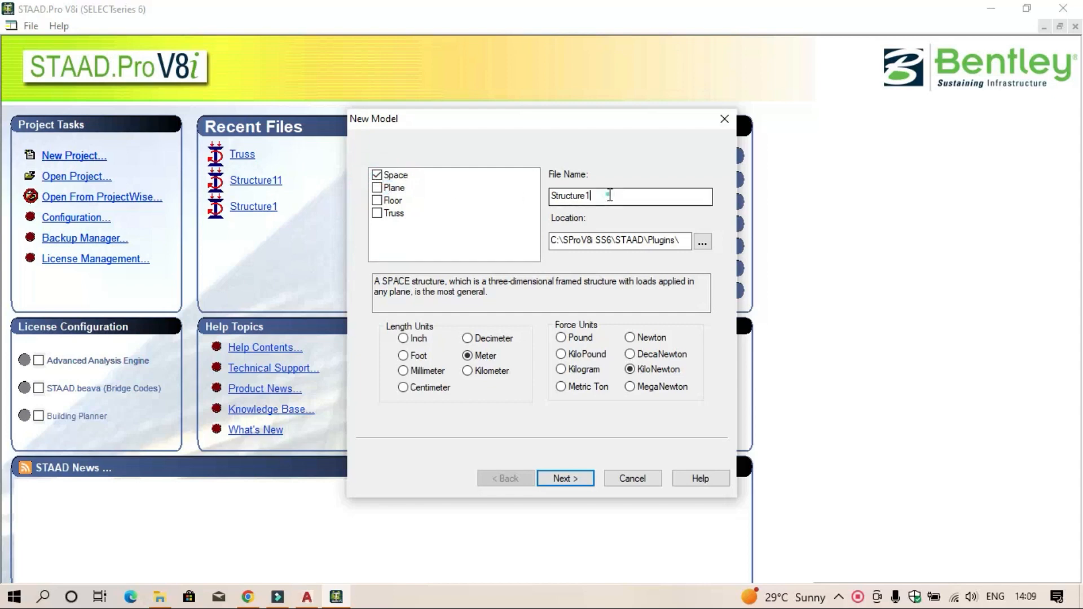
pyautogui.write('11')
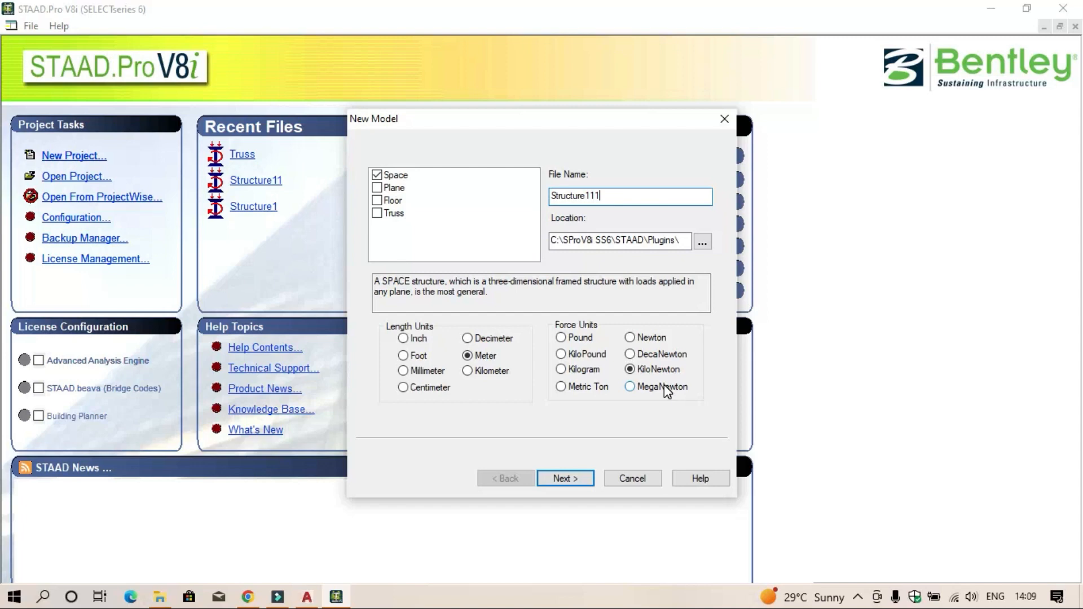
pyautogui.click(589, 479)
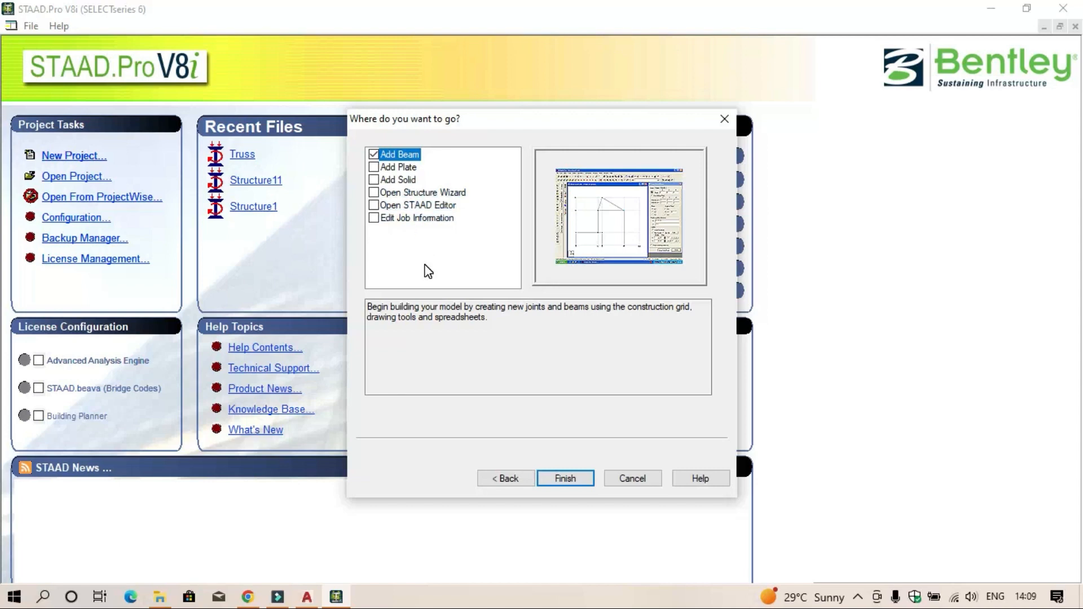
pyautogui.click(575, 477)
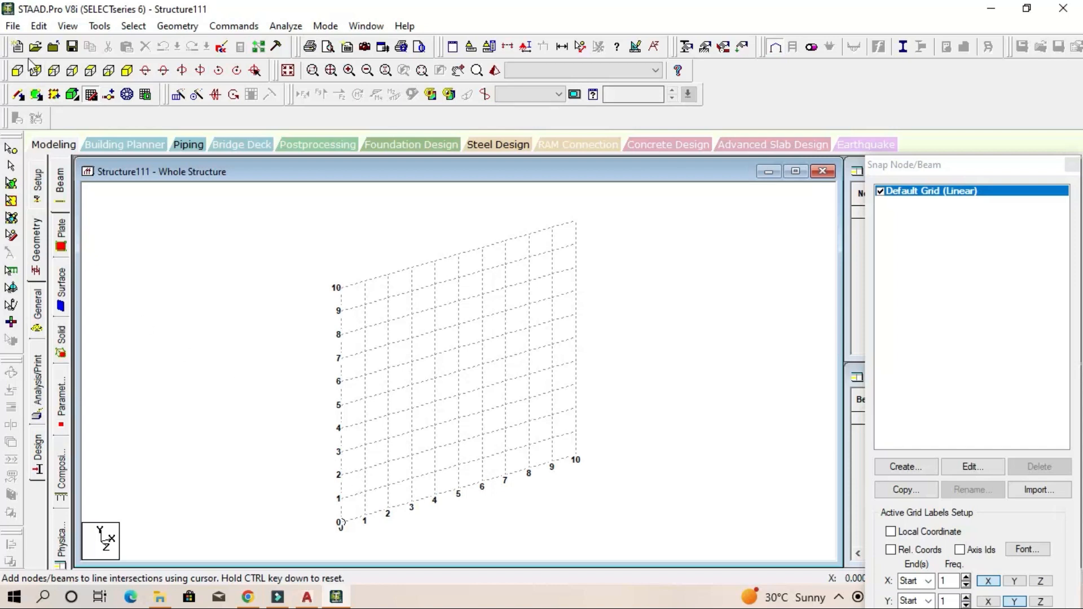
# - Import the Drawing2 DXF file from the Desktop as a 3D DXF model
pyautogui.click(14, 27)
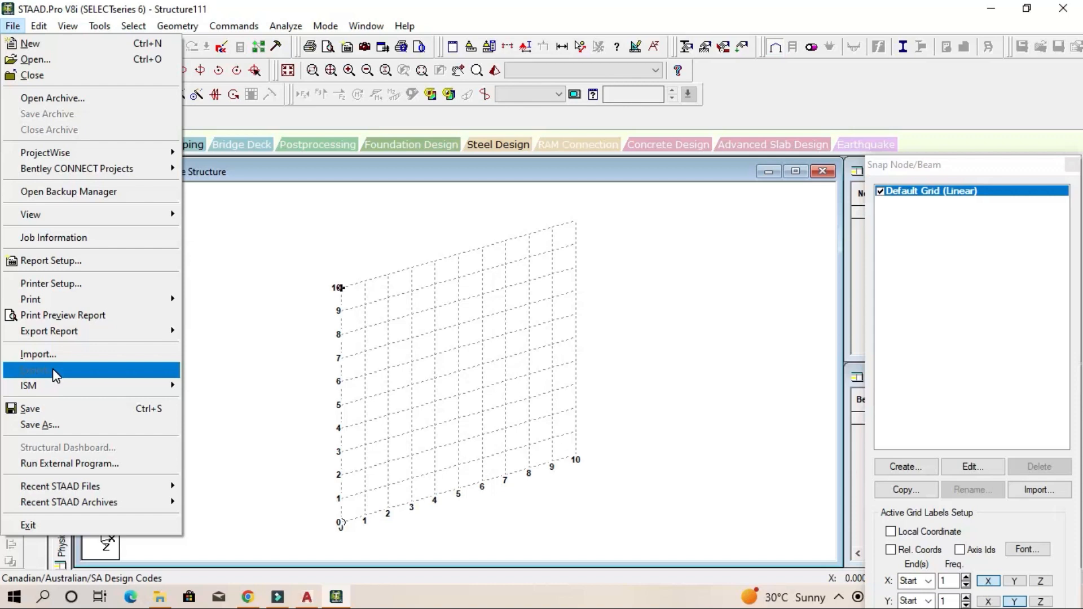
pyautogui.click(53, 355)
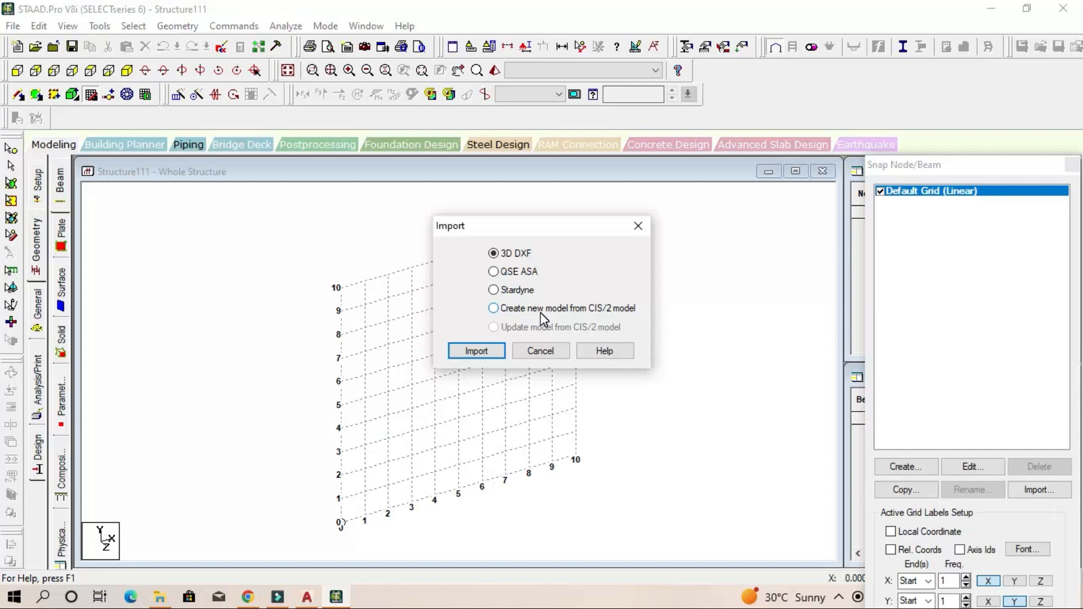
pyautogui.click(476, 350)
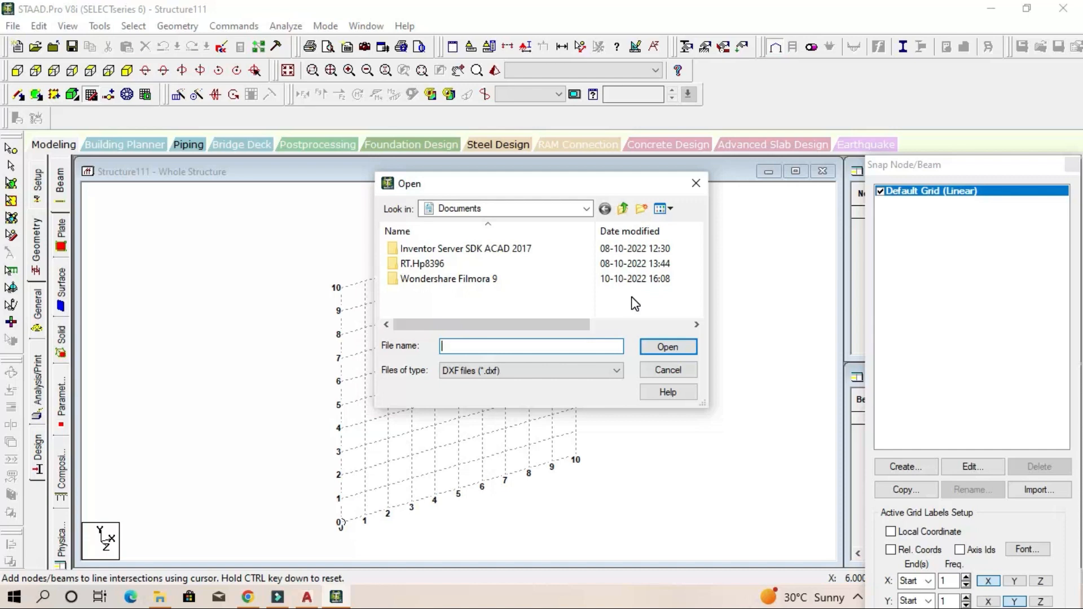
pyautogui.click(586, 212)
pyautogui.click(586, 216)
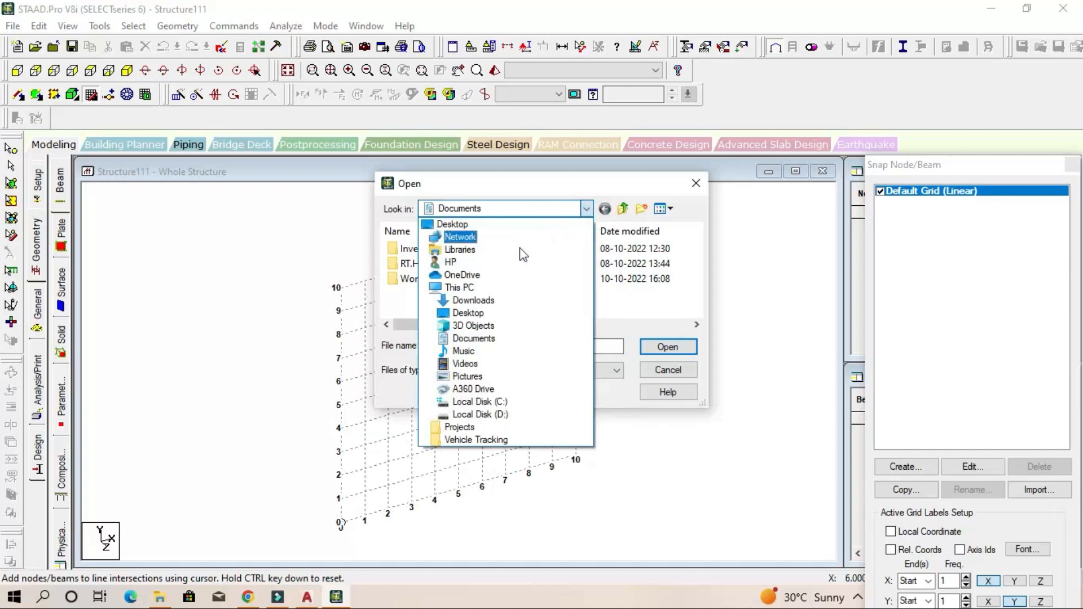
pyautogui.click(467, 312)
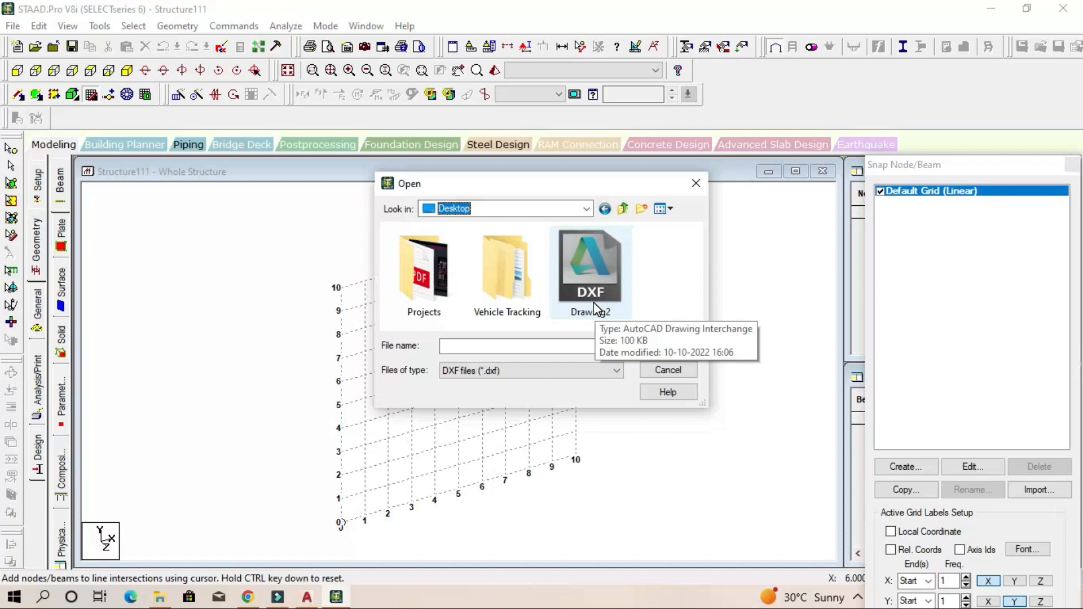
pyautogui.click(596, 273)
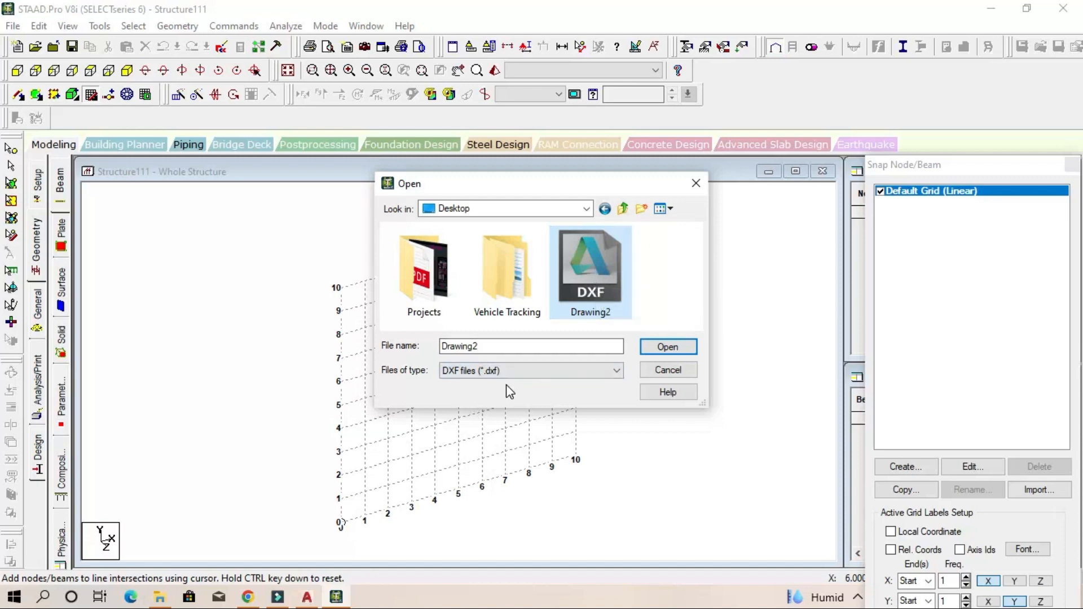
pyautogui.click(607, 371)
pyautogui.click(607, 371)
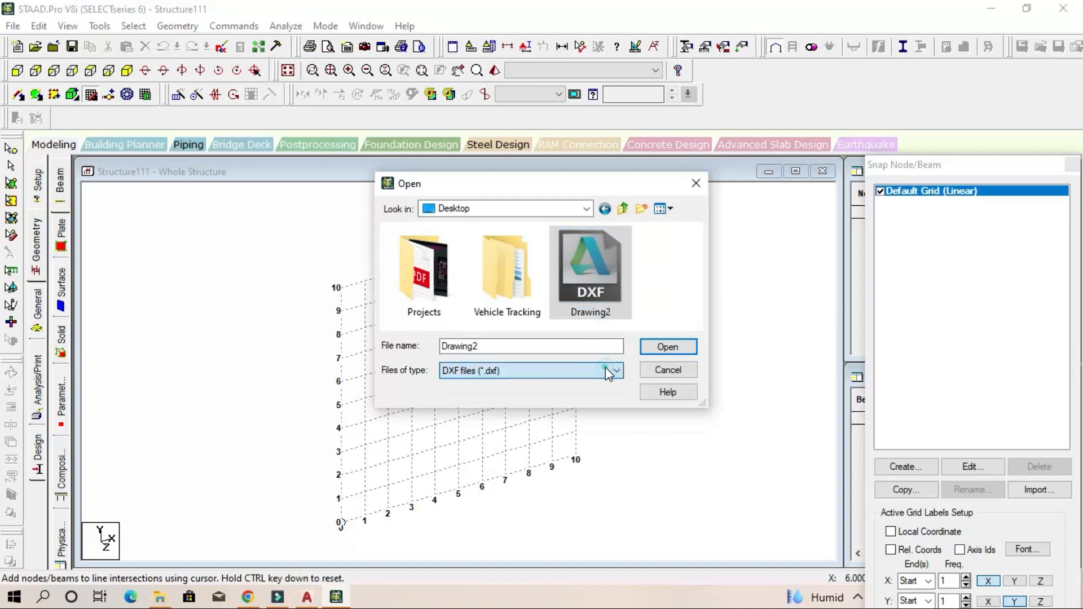
pyautogui.click(666, 348)
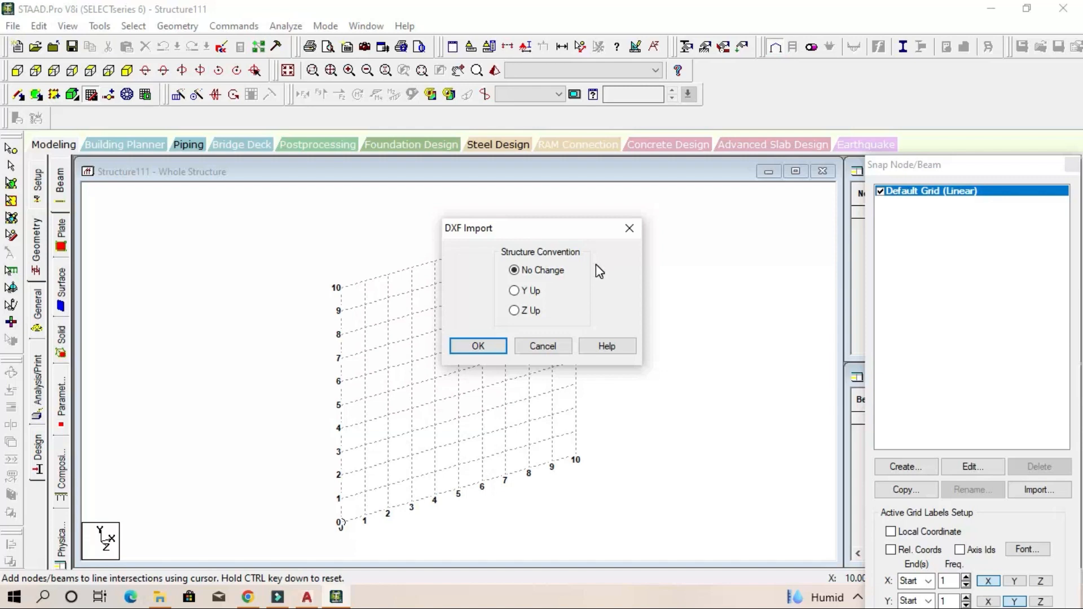
# - Set the imported structure's convention to Y Up and accept meter and kilonewton as the input units
pyautogui.click(525, 293)
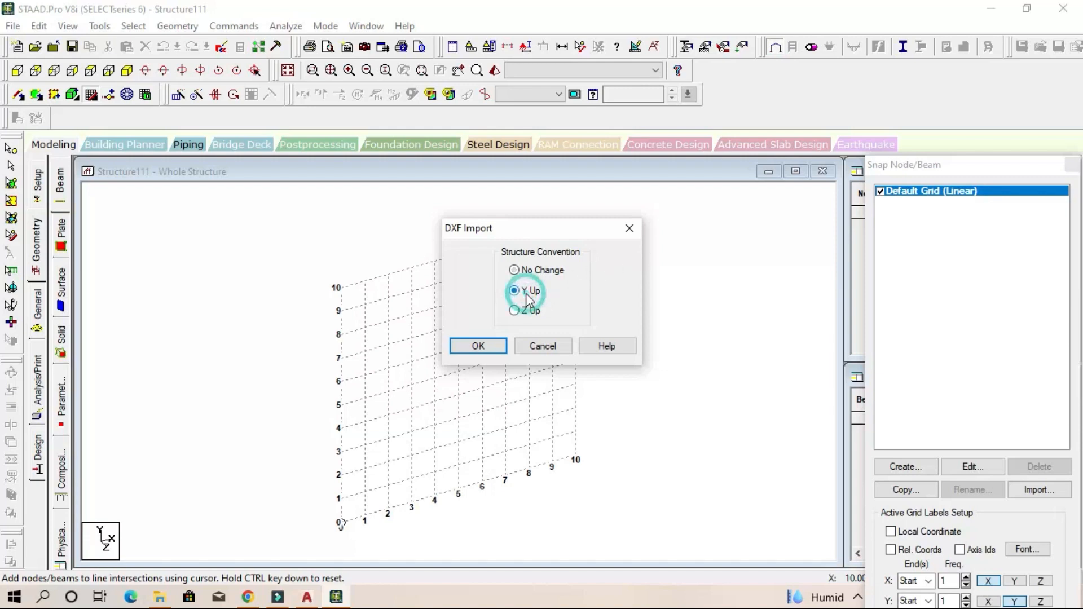
pyautogui.click(488, 350)
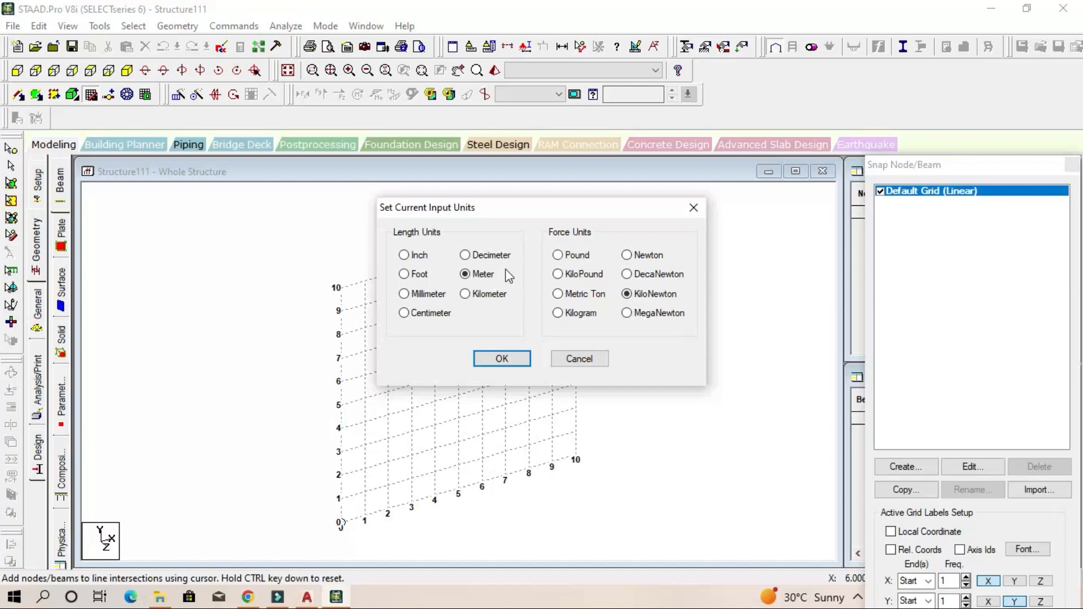
pyautogui.click(501, 359)
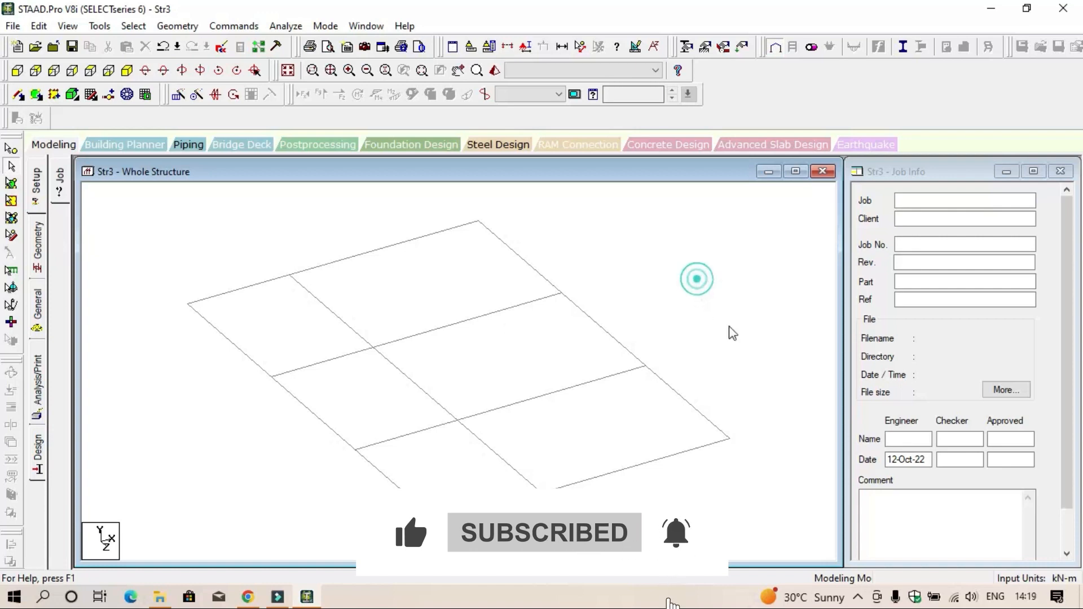
pyautogui.scroll(-3, 705, 339)
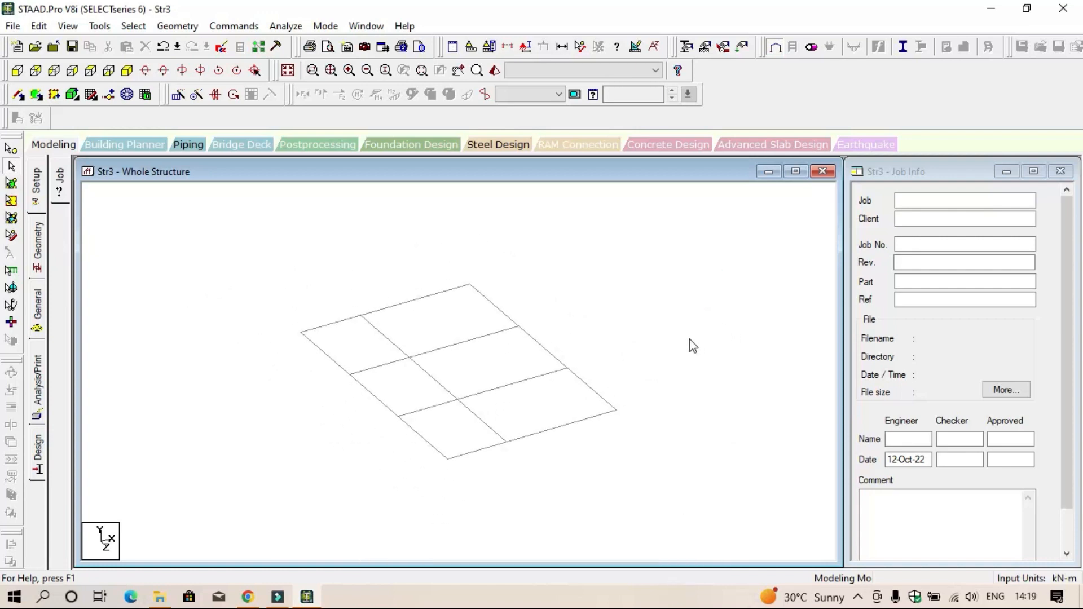
pyautogui.scroll(2, 598, 361)
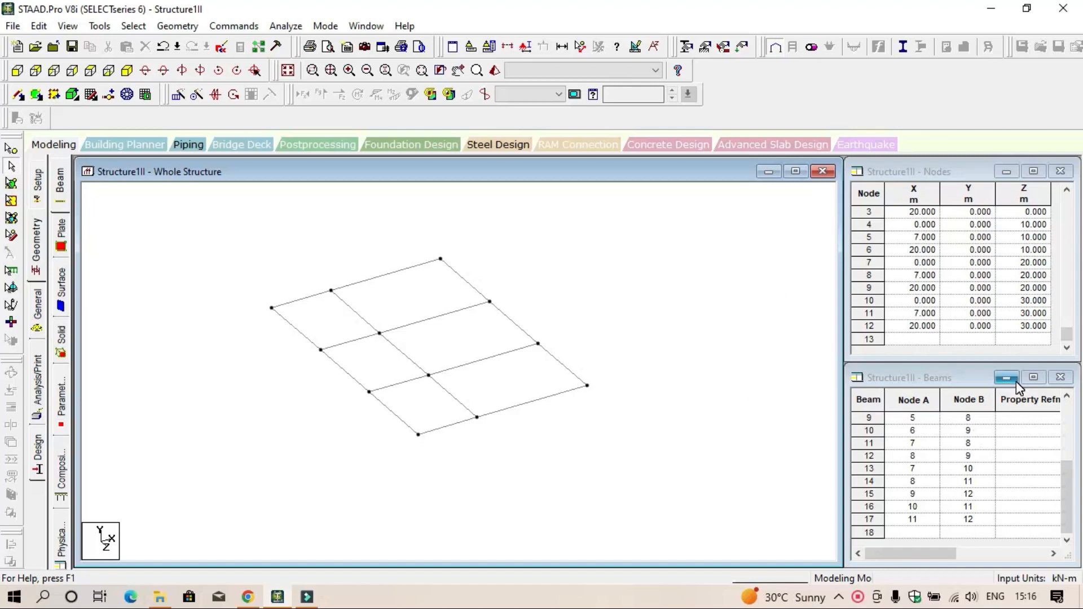
# - Select all nodes of the imported plan and clear them, and do the same with all its beams
pyautogui.click(12, 164)
pyautogui.click(201, 201)
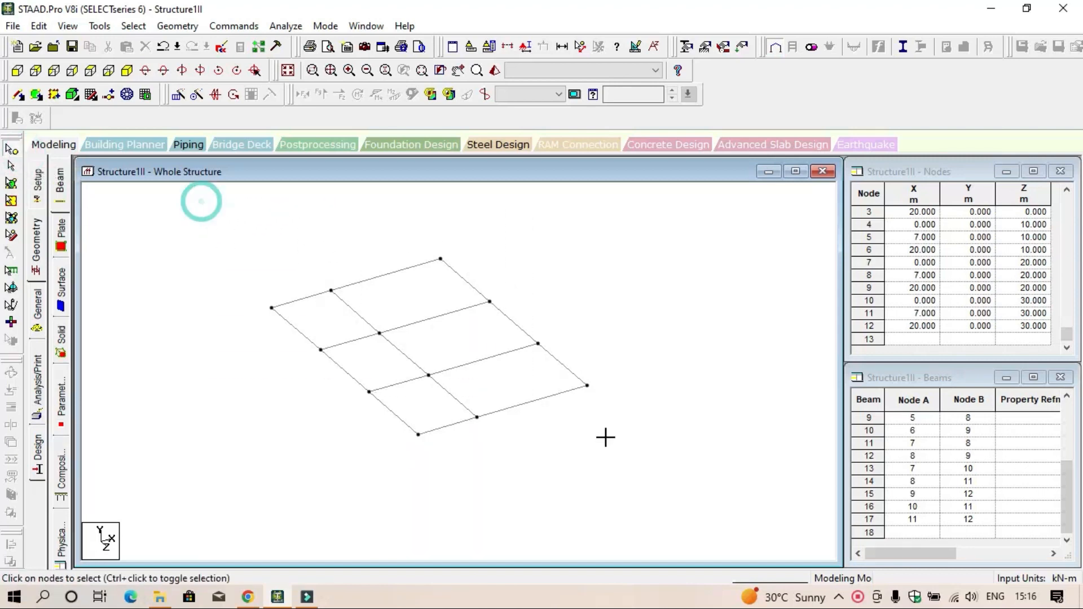
pyautogui.moveTo(605, 437); pyautogui.dragTo(644, 489)
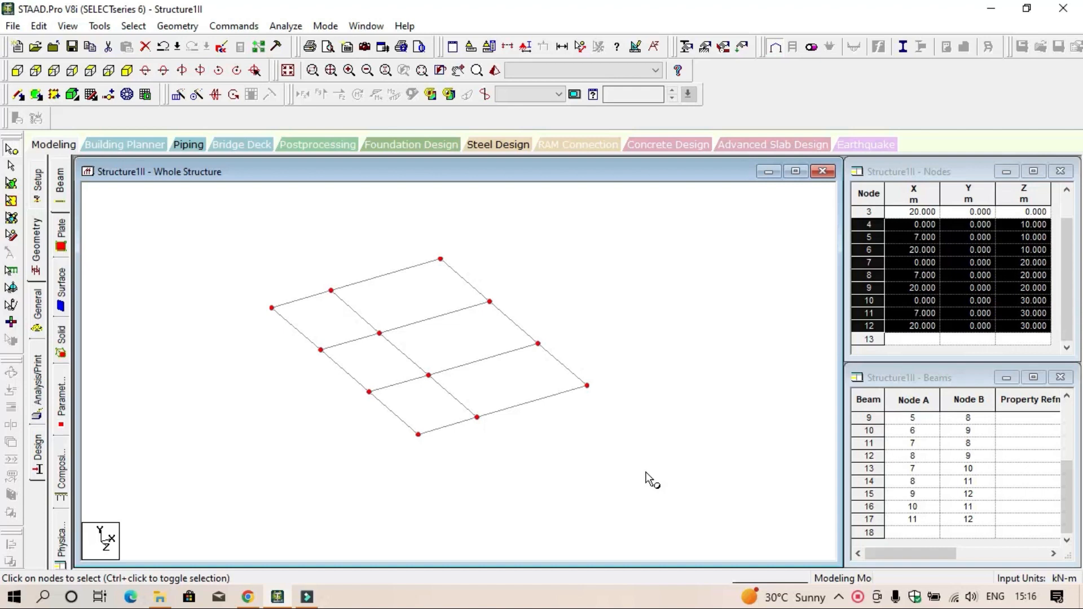
pyautogui.click(322, 270)
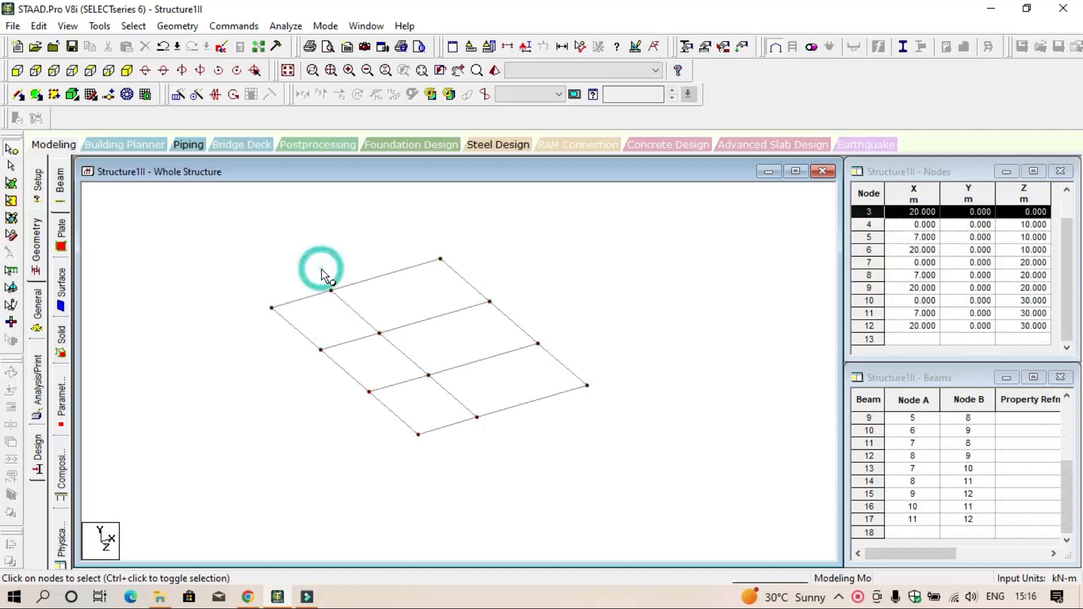
pyautogui.click(15, 173)
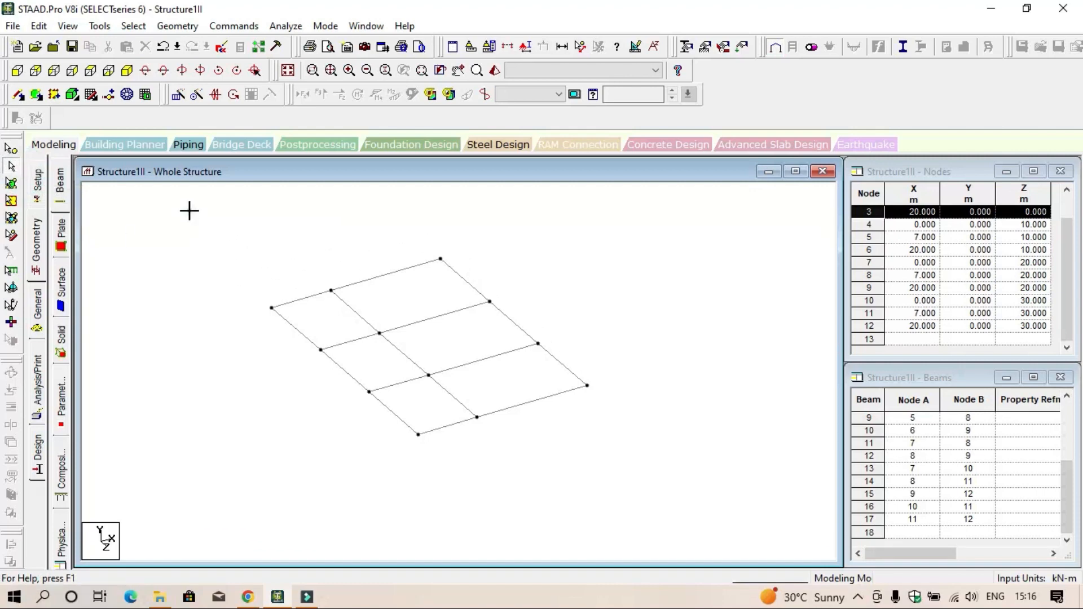
pyautogui.moveTo(190, 212); pyautogui.dragTo(644, 466)
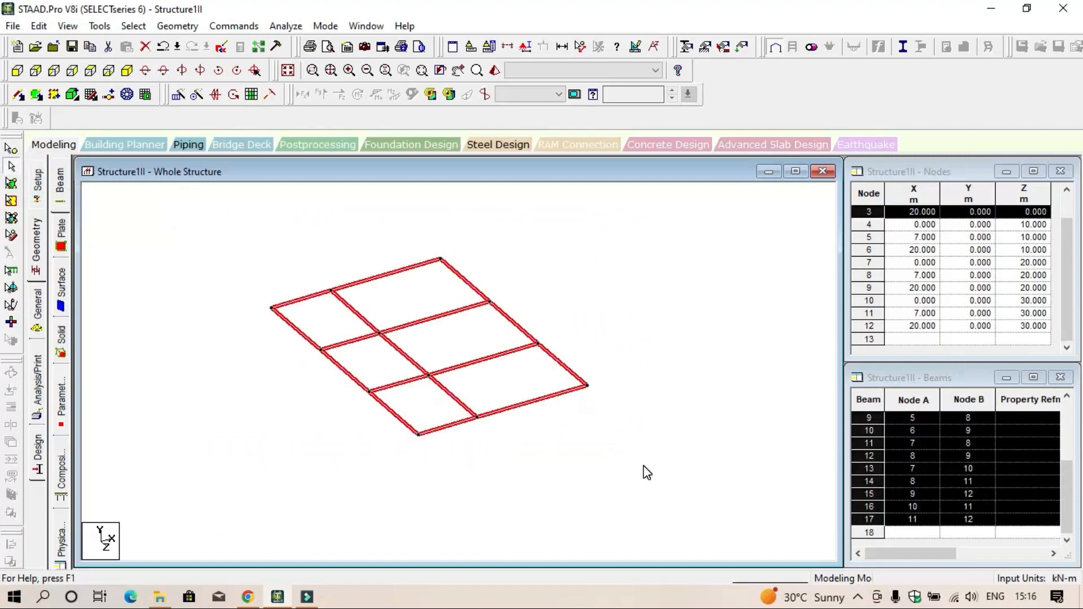
pyautogui.click(644, 467)
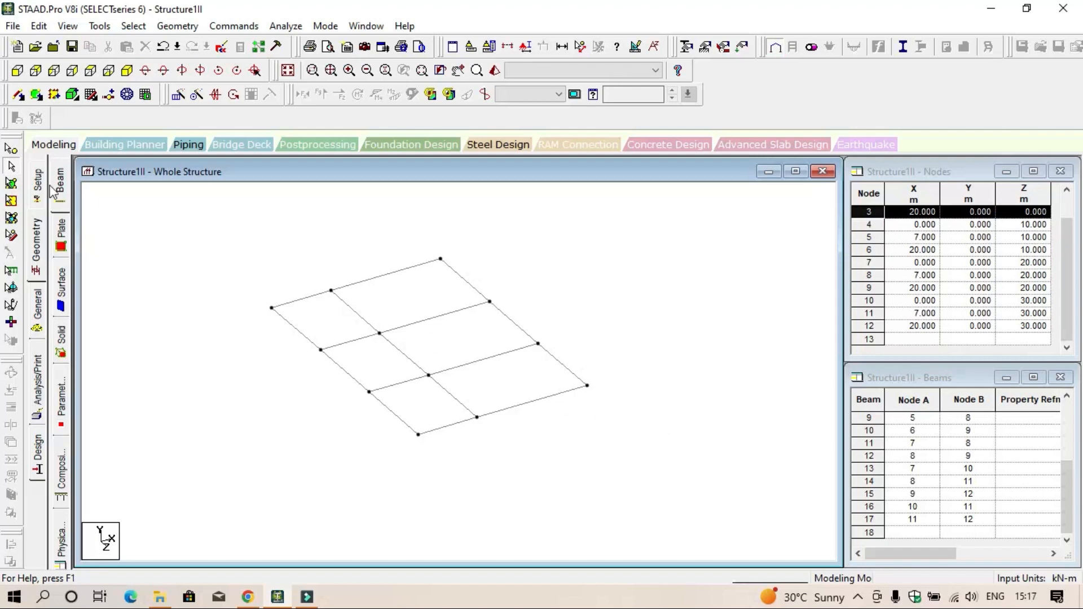
pyautogui.click(12, 149)
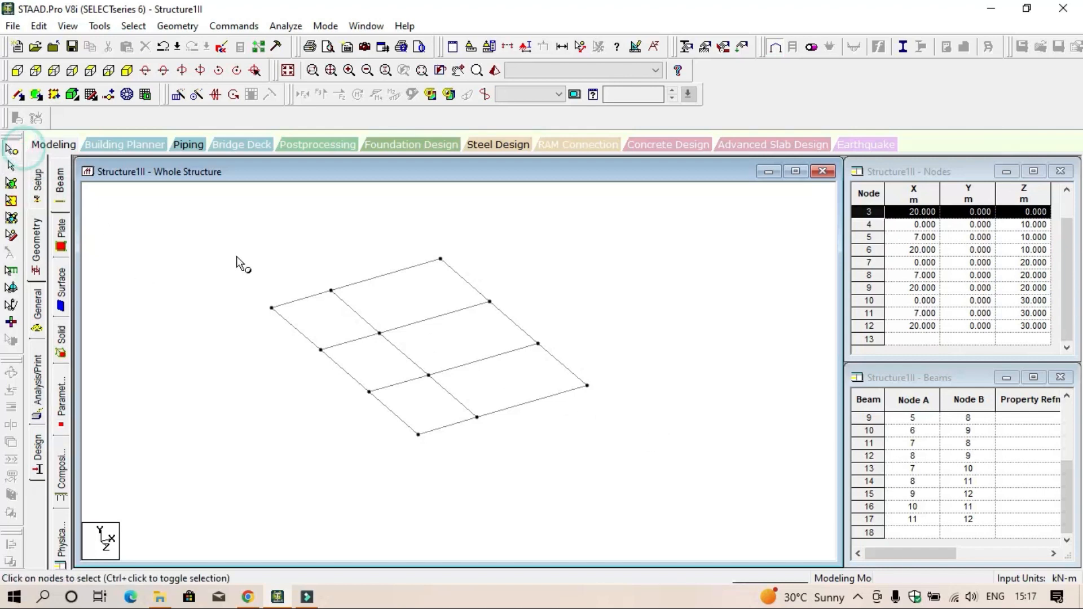
pyautogui.moveTo(221, 227); pyautogui.dragTo(676, 486)
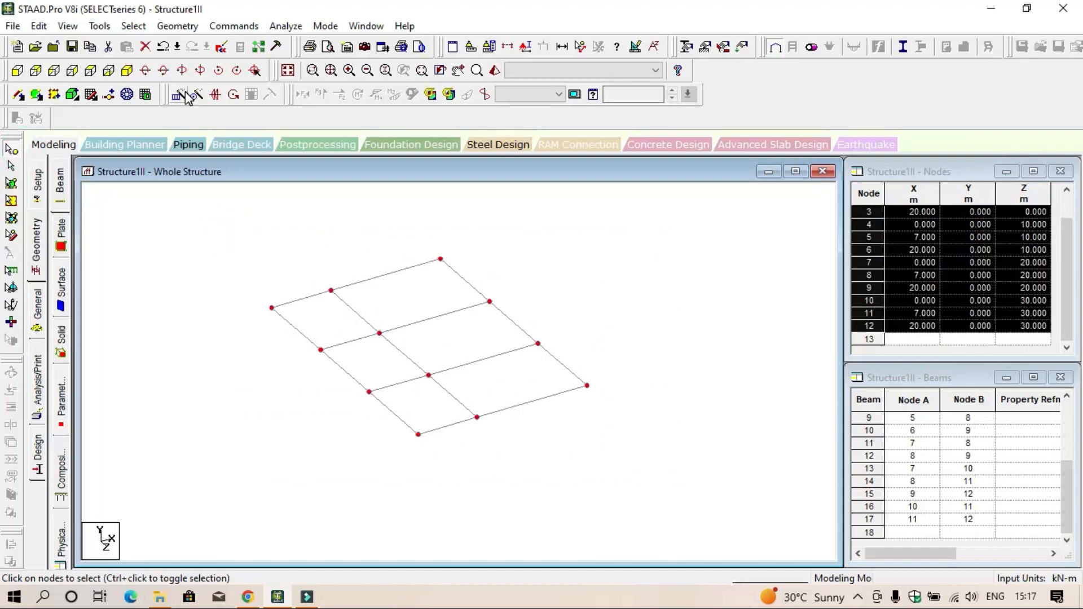
pyautogui.click(179, 97)
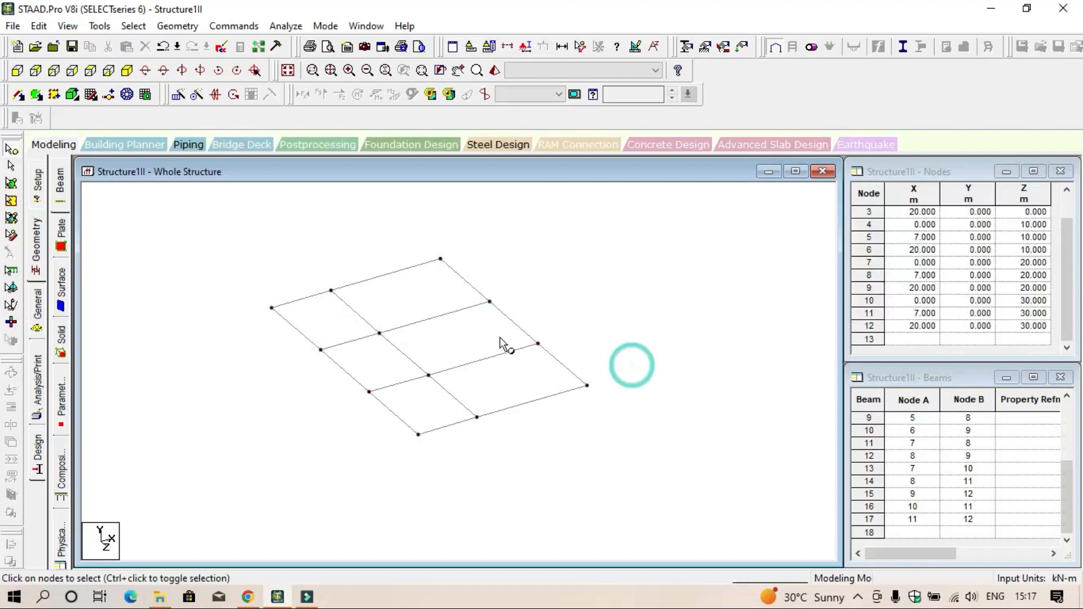
# - Select all nodes of the plan and set up a Translational Repeat in the global Y direction with 3 m default step spacing
pyautogui.scroll(2, 477, 409)
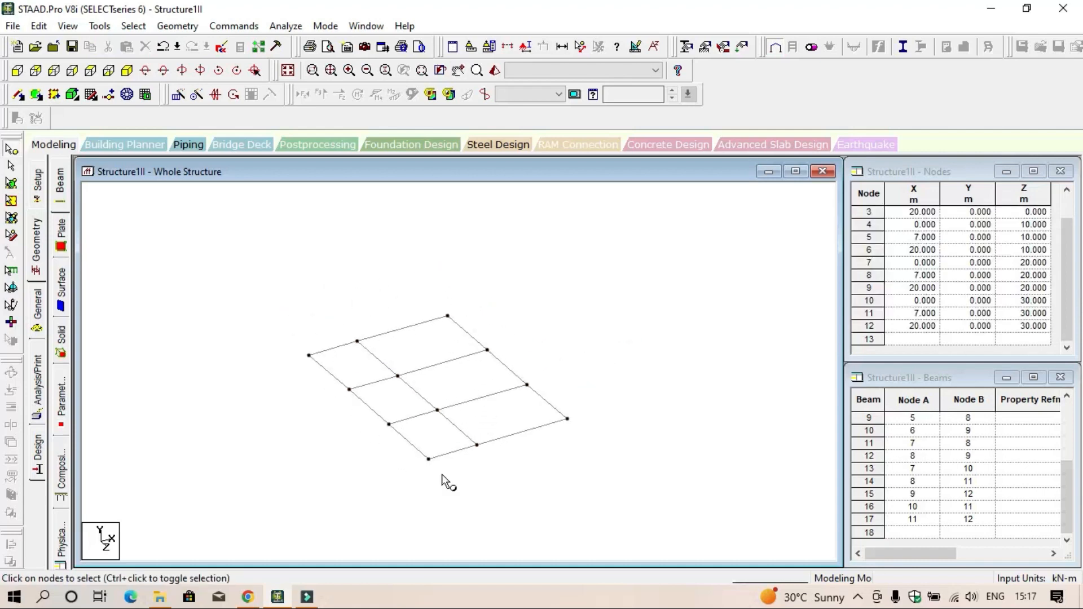
pyautogui.click(10, 165)
pyautogui.moveTo(242, 279); pyautogui.dragTo(213, 277)
pyautogui.click(11, 148)
pyautogui.moveTo(174, 242); pyautogui.dragTo(688, 492)
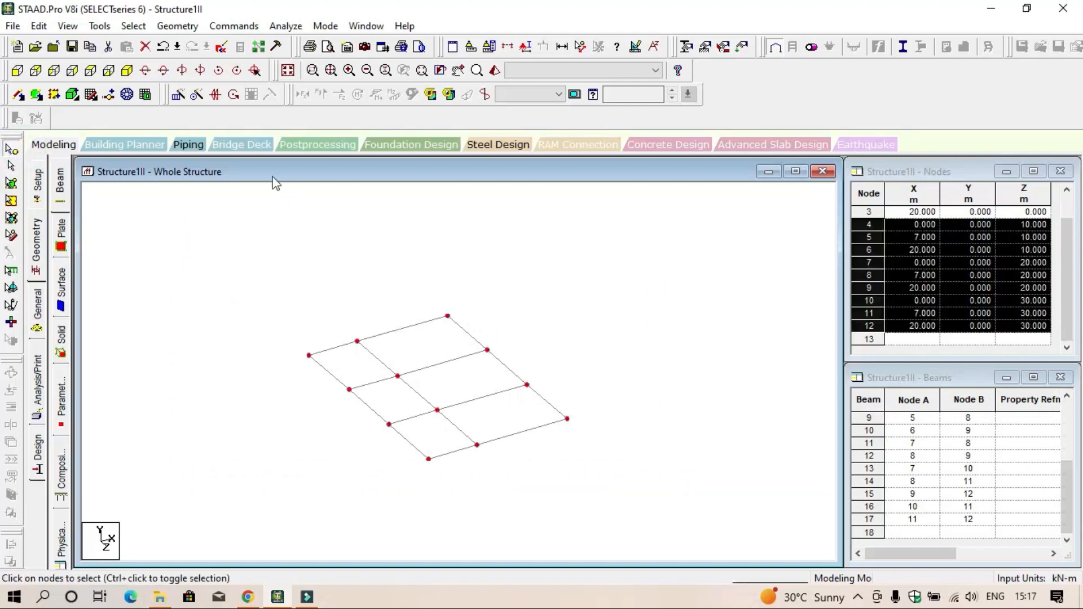
pyautogui.click(178, 95)
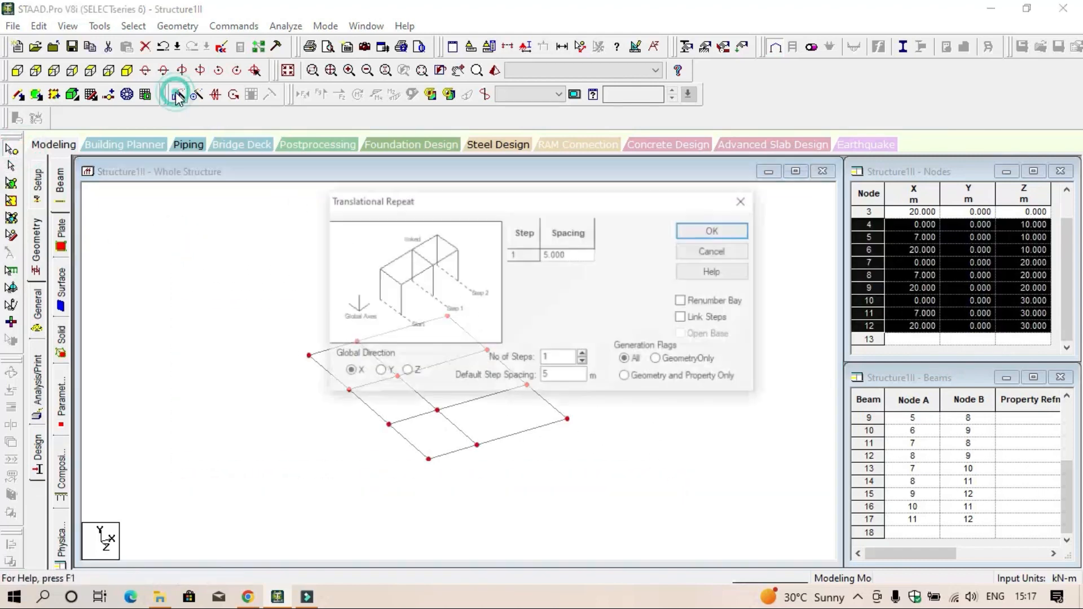
pyautogui.click(379, 372)
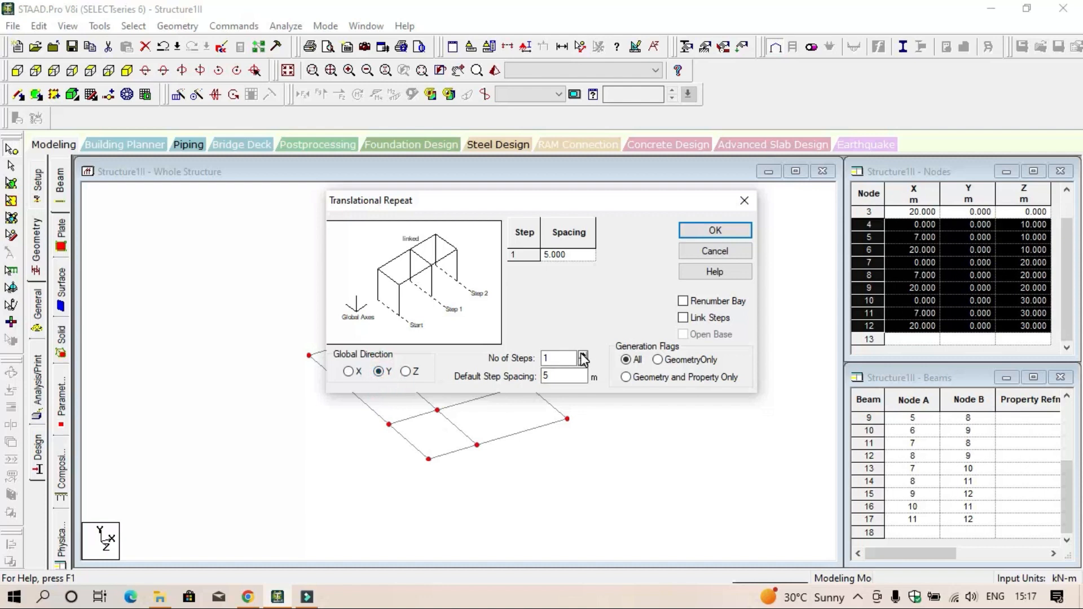
pyautogui.moveTo(563, 375); pyautogui.dragTo(505, 382)
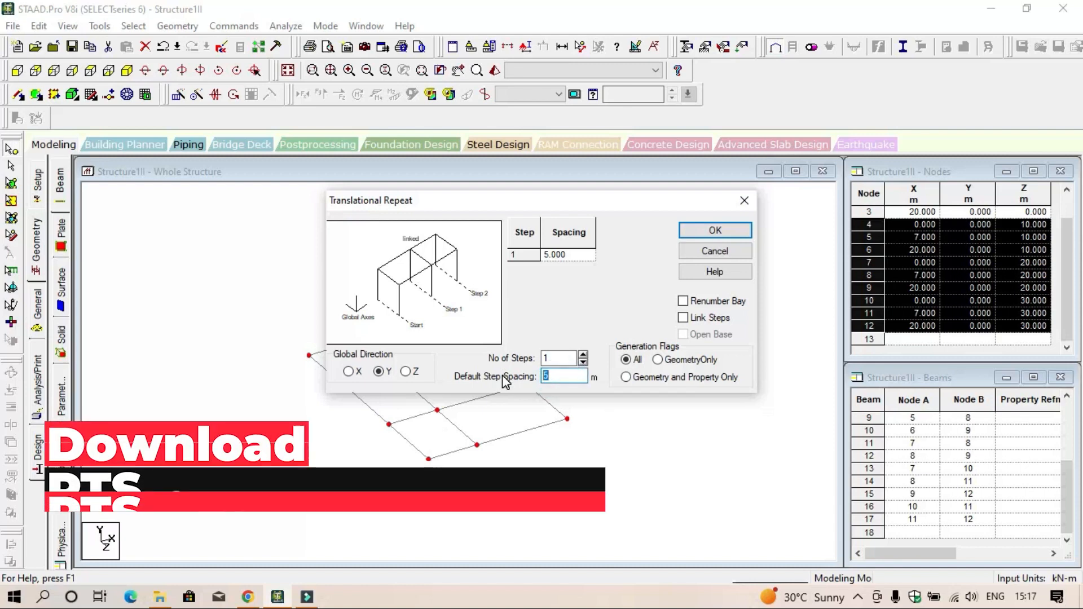
pyautogui.write('3')
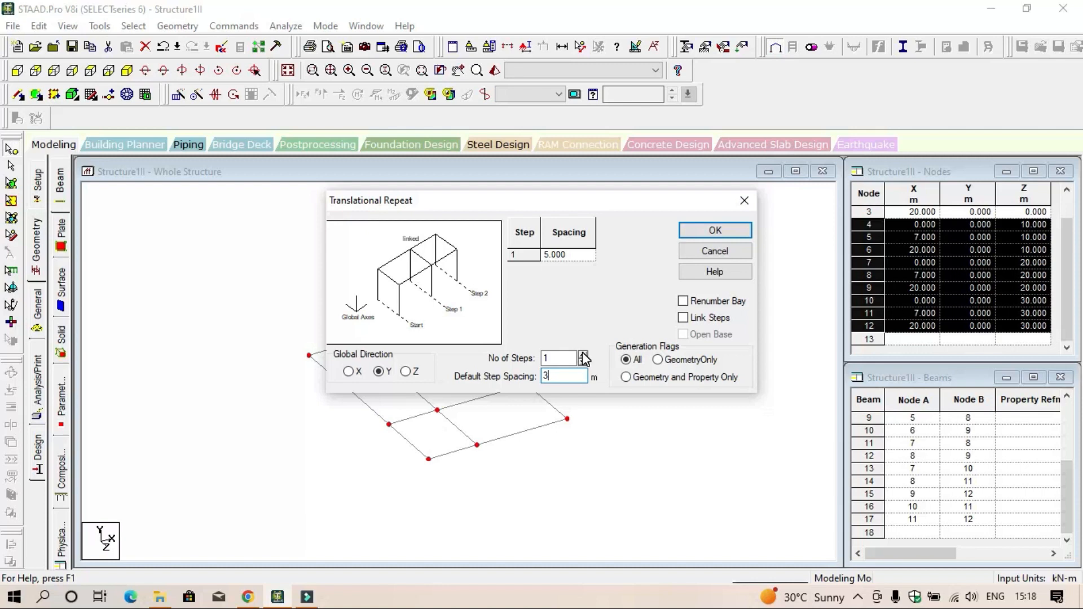
# - Set the repeat to 4 steps with Link Steps enabled and generate the building's storeys
pyautogui.click(584, 356)
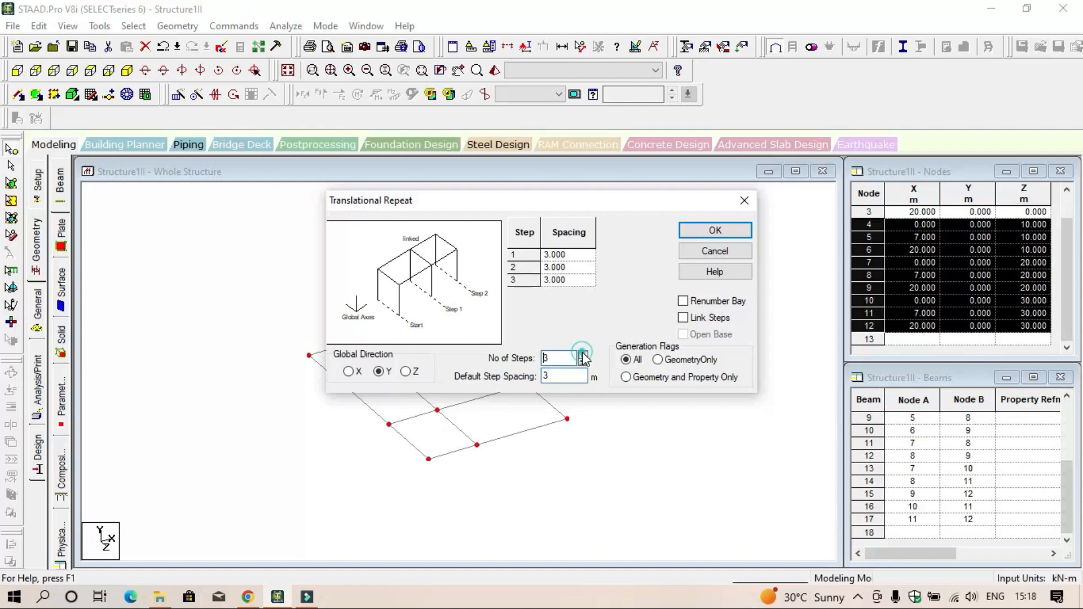
pyautogui.click(584, 355)
pyautogui.click(584, 355)
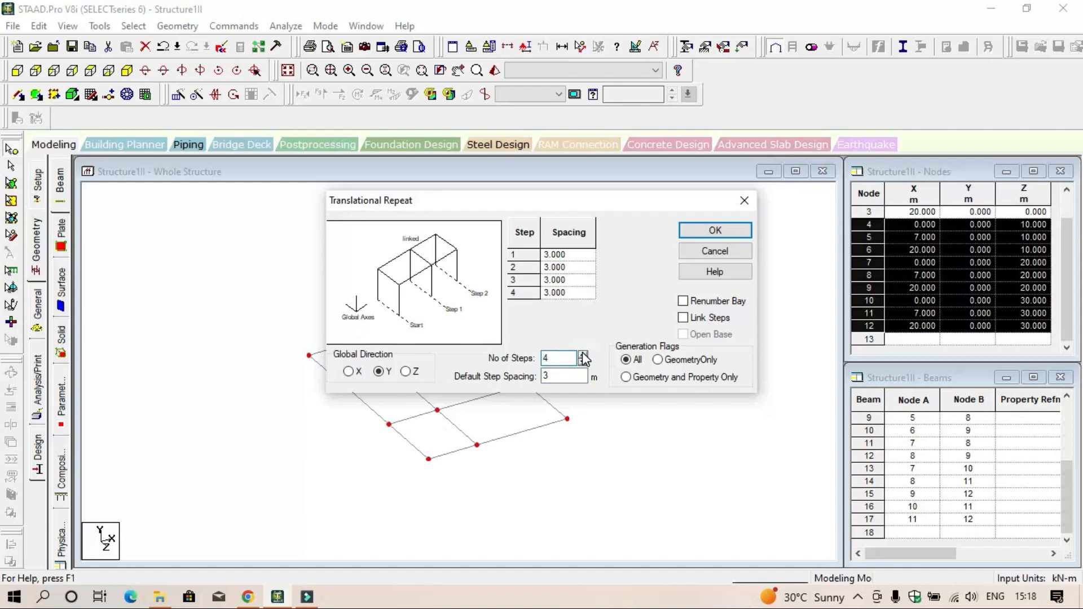
pyautogui.click(690, 318)
pyautogui.moveTo(558, 203); pyautogui.dragTo(702, 70)
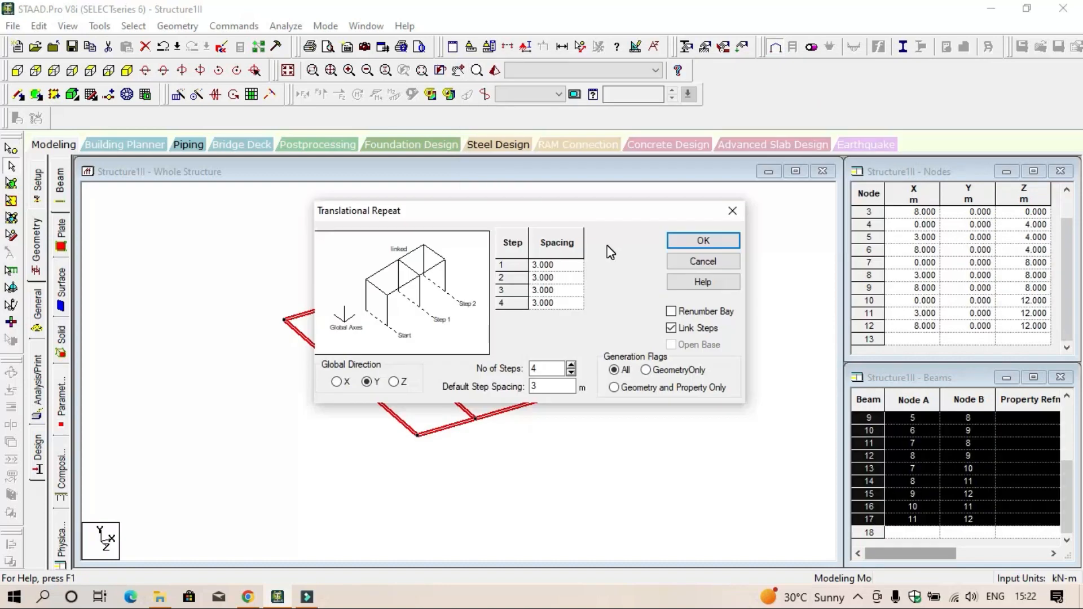
pyautogui.click(679, 242)
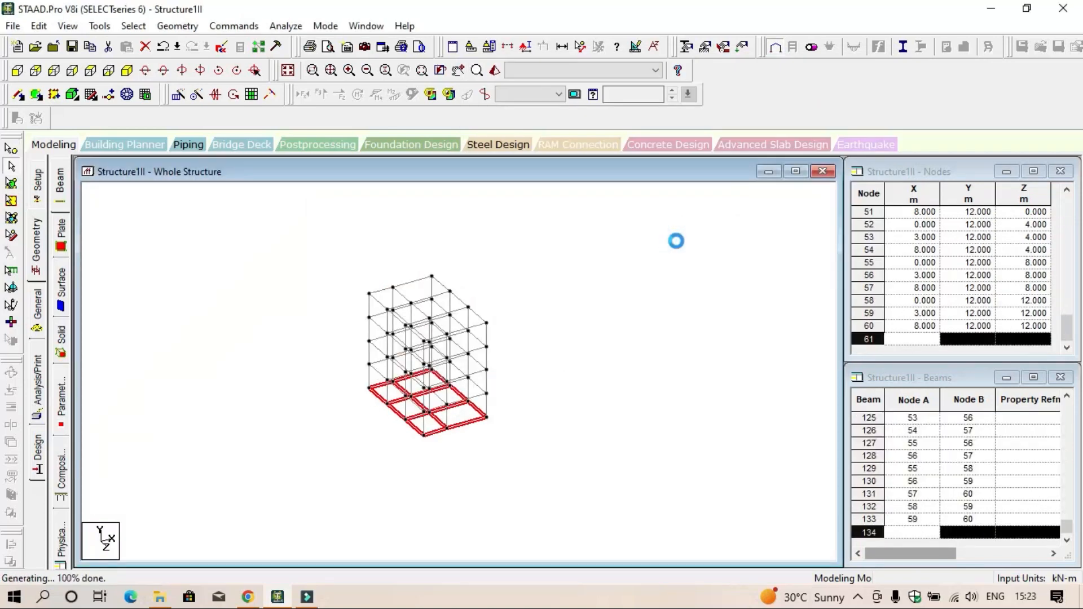
# - Clear the selection and show the multi-storey frame in front view
pyautogui.click(583, 287)
pyautogui.scroll(3, 439, 330)
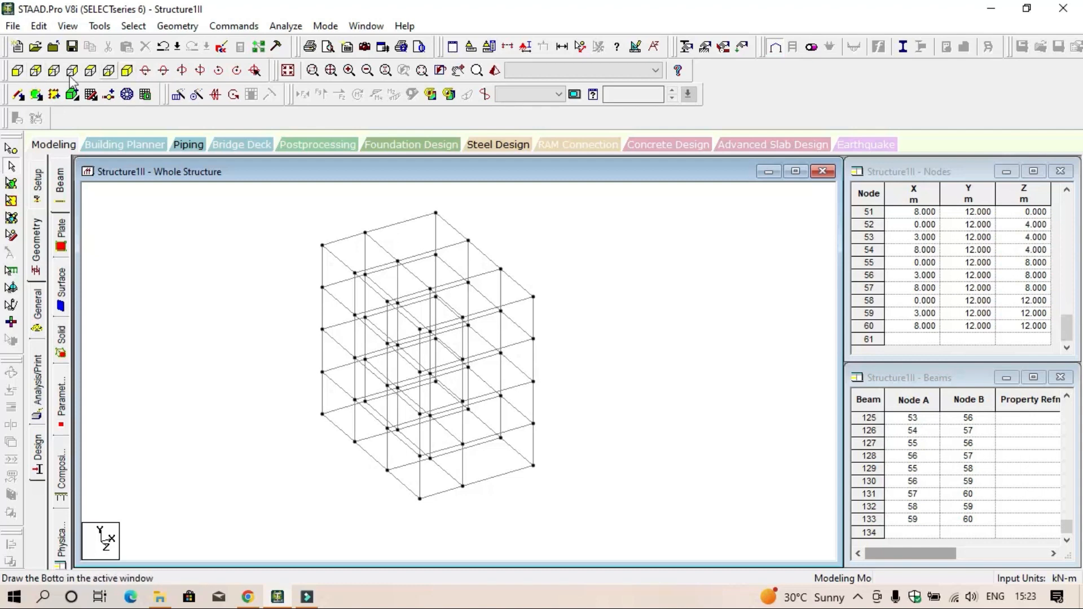
pyautogui.click(17, 70)
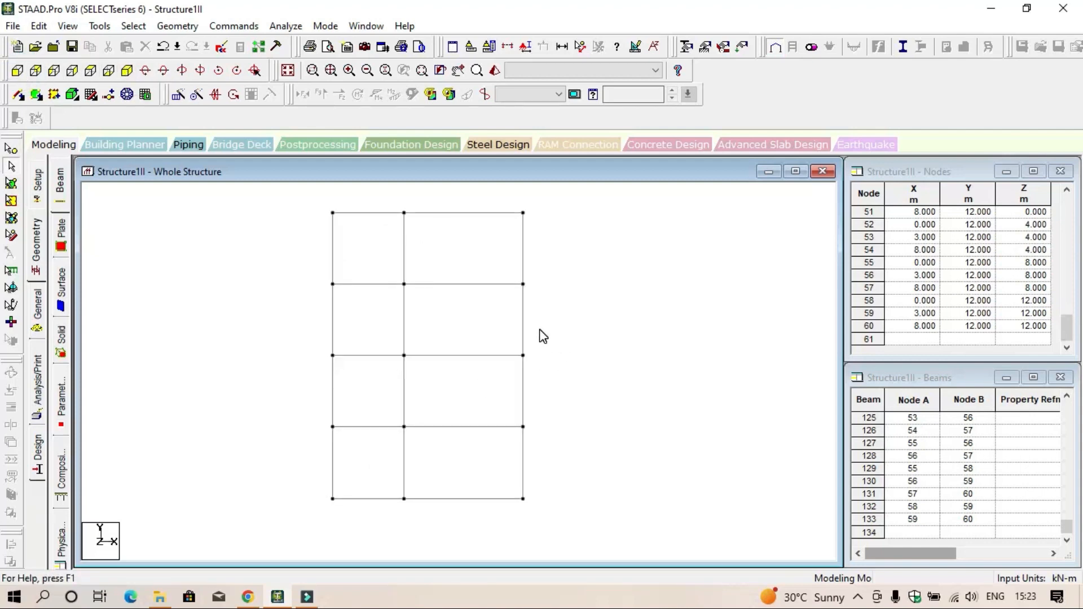
pyautogui.scroll(-1, 541, 330)
pyautogui.moveTo(586, 342); pyautogui.dragTo(588, 308, button='middle')
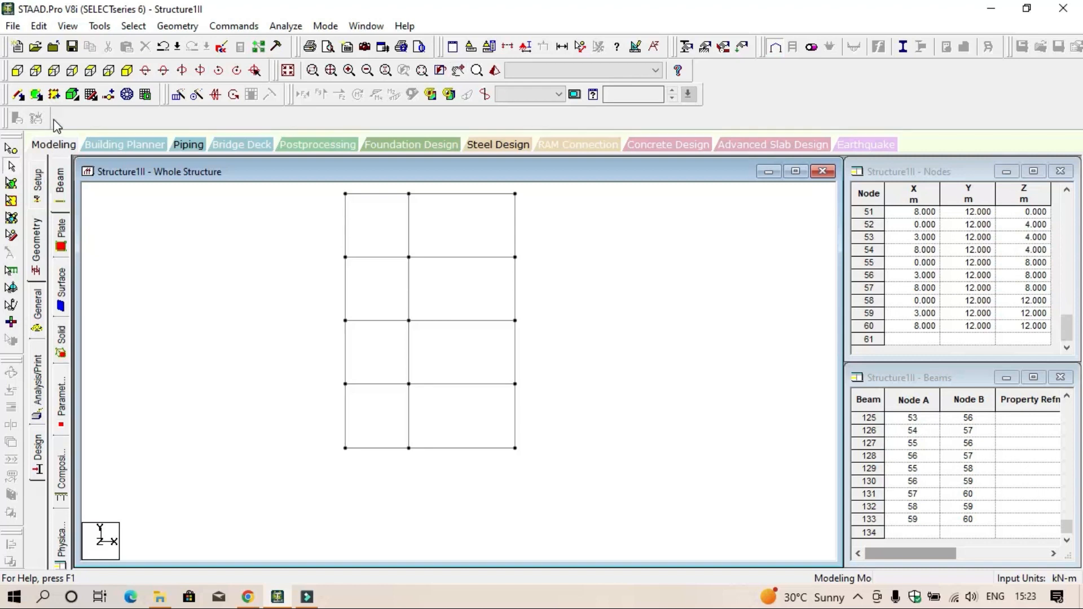
# - Select all beams at the base level of the frame, check them in isometric view and delete them
pyautogui.moveTo(530, 474); pyautogui.dragTo(325, 438)
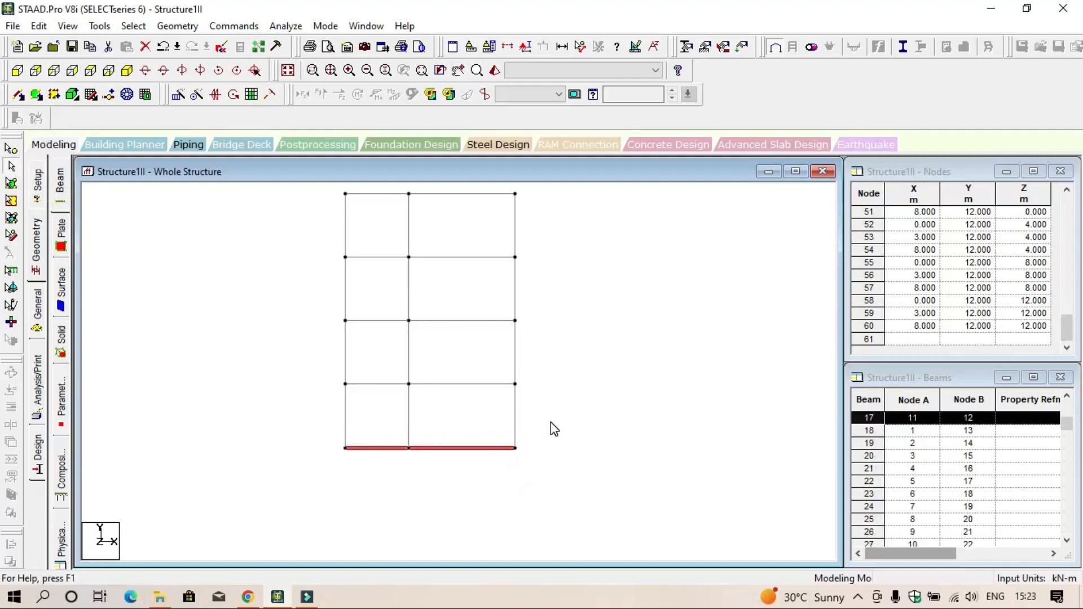
pyautogui.click(127, 70)
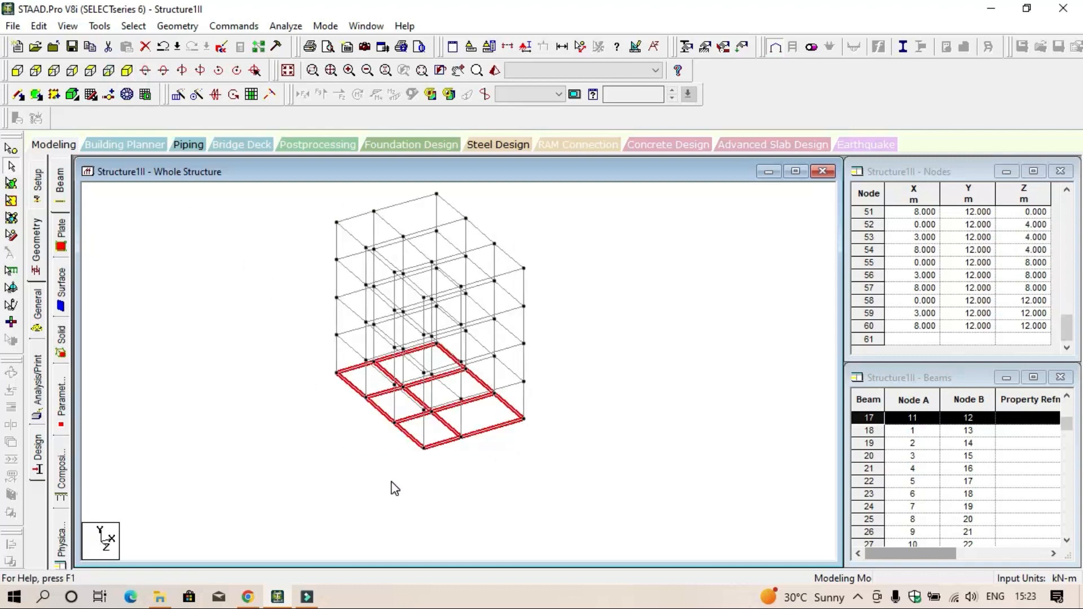
pyautogui.press('Delete')
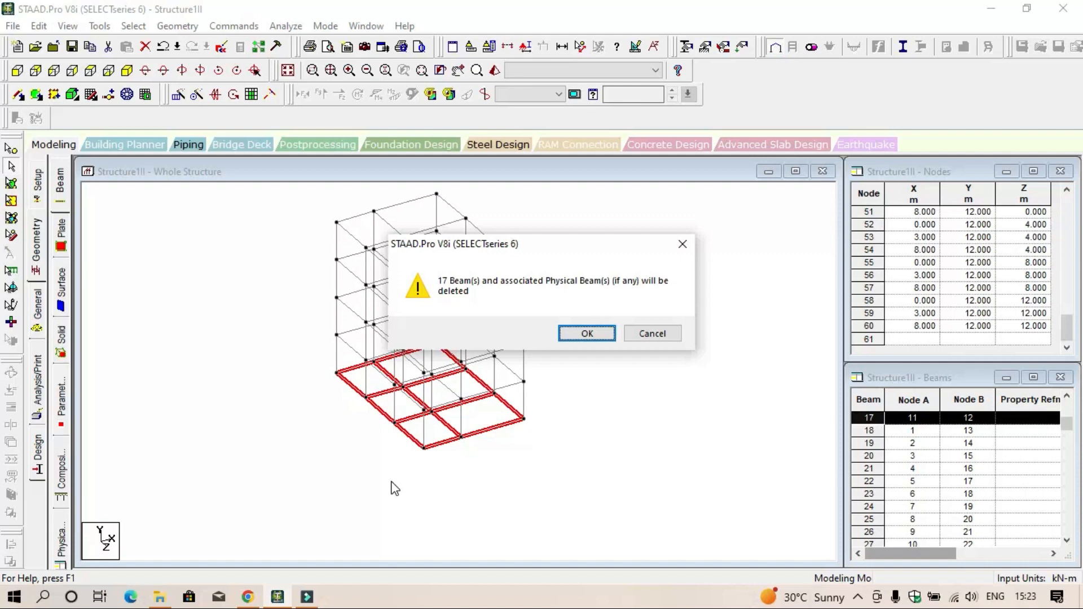
pyautogui.press('Return')
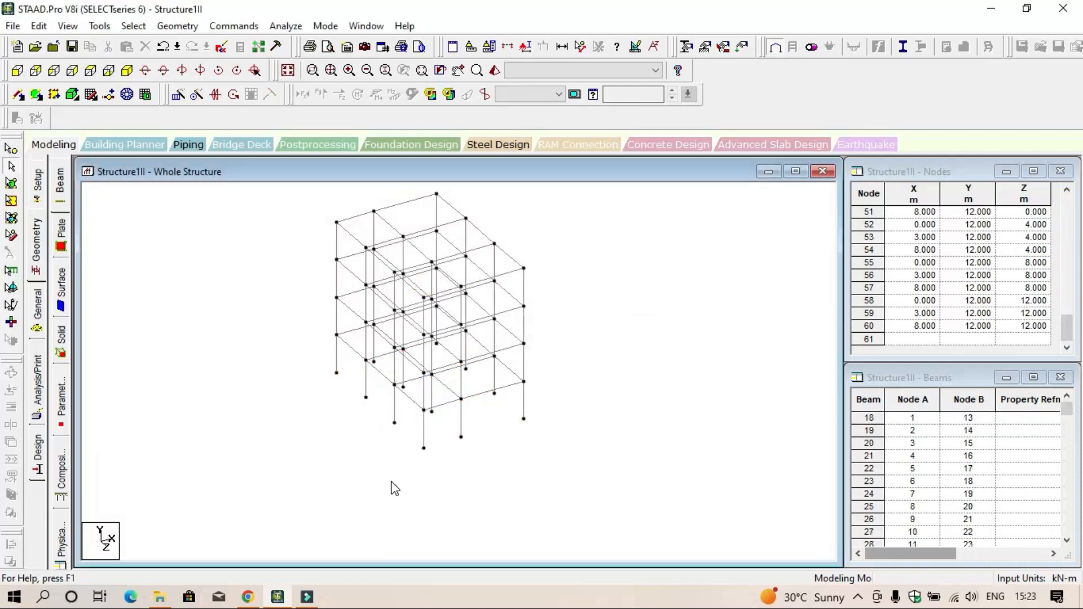
pyautogui.click(622, 377)
# - Inspect the frame from an angle in a 3D rendered view and close the rendering
pyautogui.scroll(1, 475, 382)
pyautogui.moveTo(564, 465); pyautogui.dragTo(611, 507, button='middle')
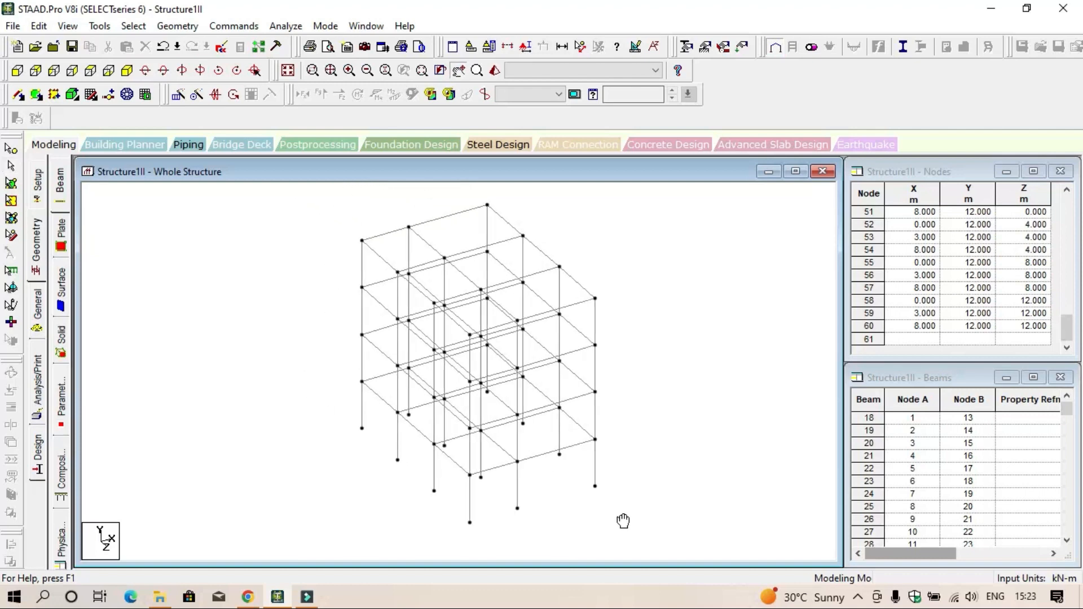
pyautogui.scroll(-1, 584, 428)
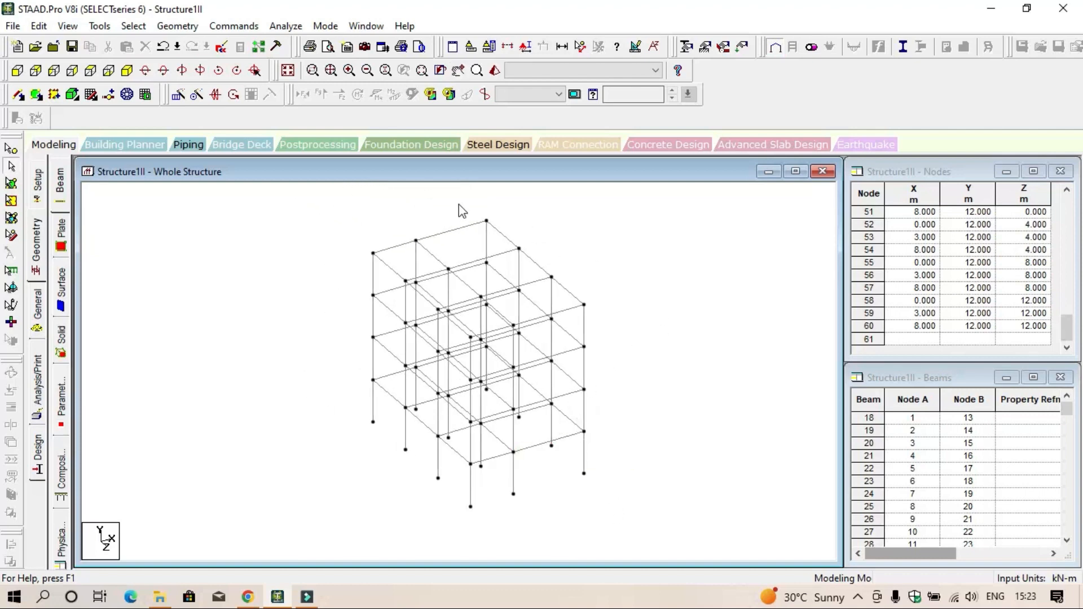
pyautogui.scroll(-2, 681, 353)
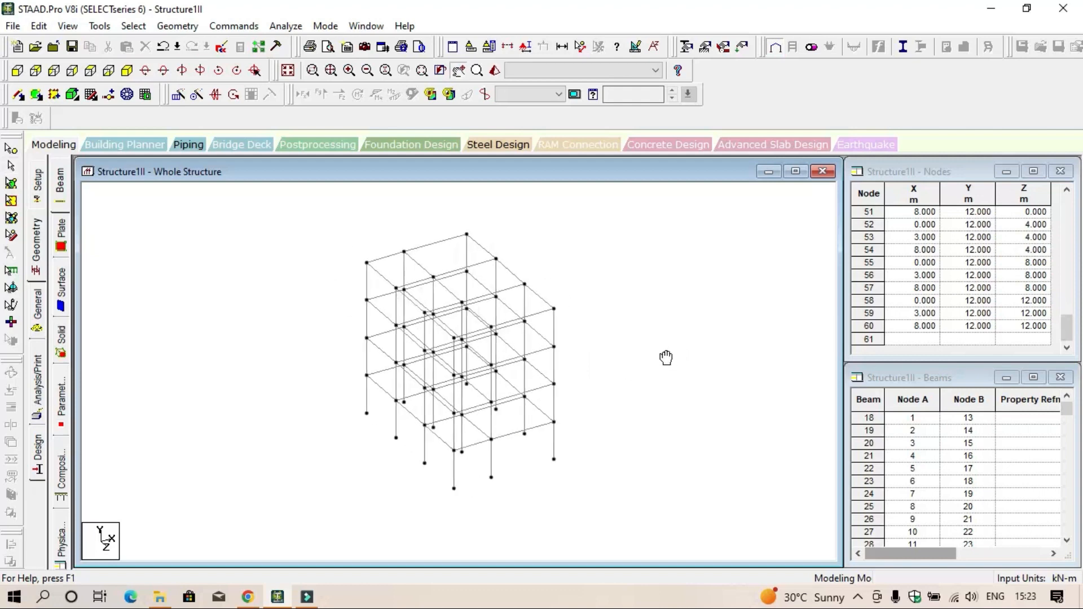
pyautogui.click(494, 71)
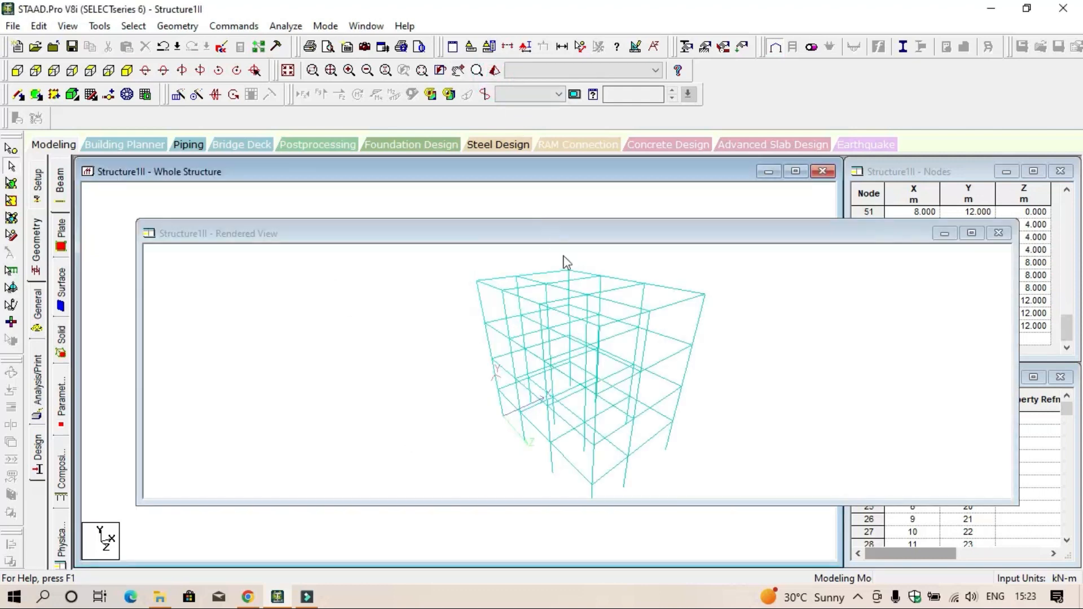
pyautogui.moveTo(623, 379); pyautogui.dragTo(639, 417)
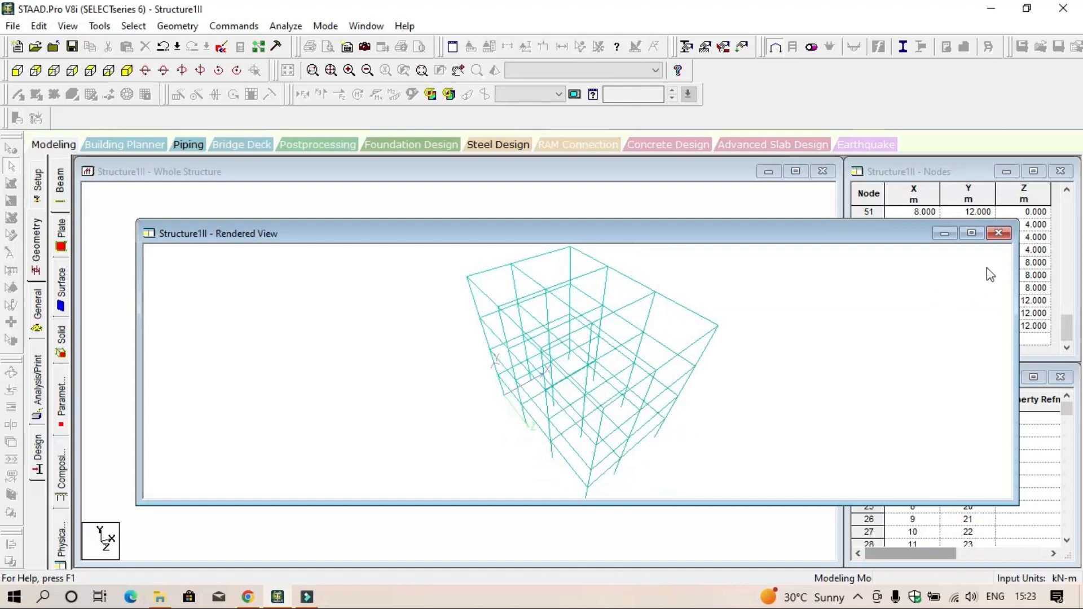
pyautogui.click(998, 233)
pyautogui.moveTo(597, 361); pyautogui.dragTo(563, 357, button='middle')
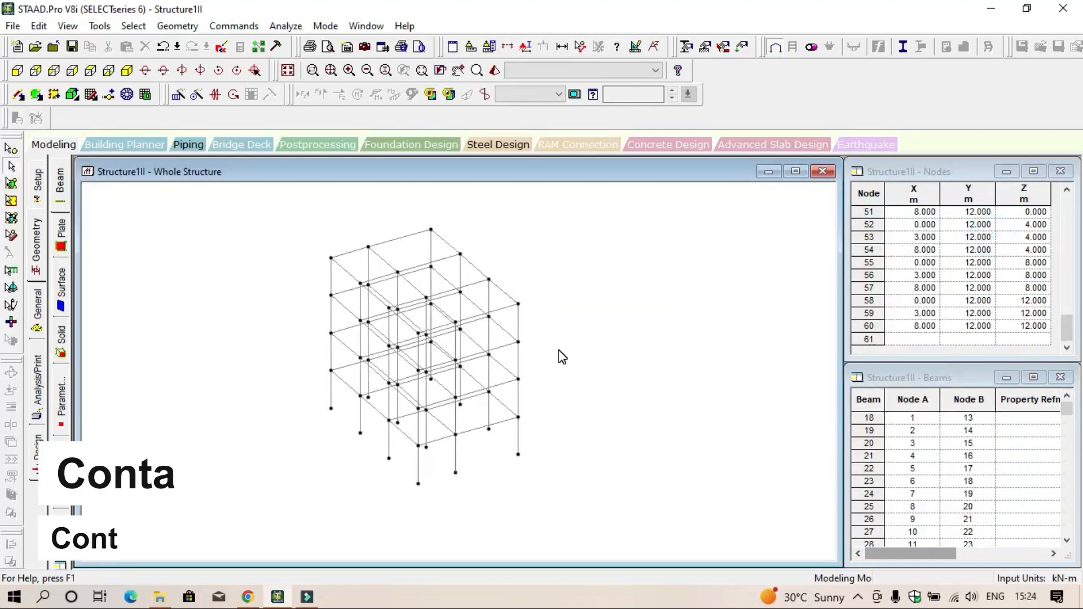
# - Define a circular concrete section property with YD 0.23 m and add it to the section list
pyautogui.click(37, 309)
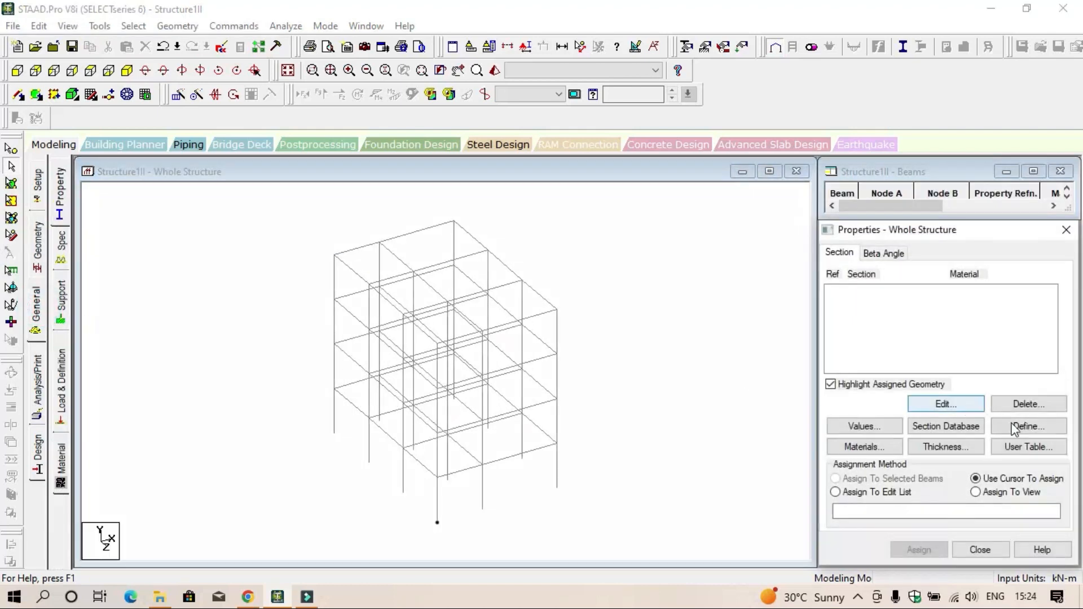
pyautogui.click(1028, 426)
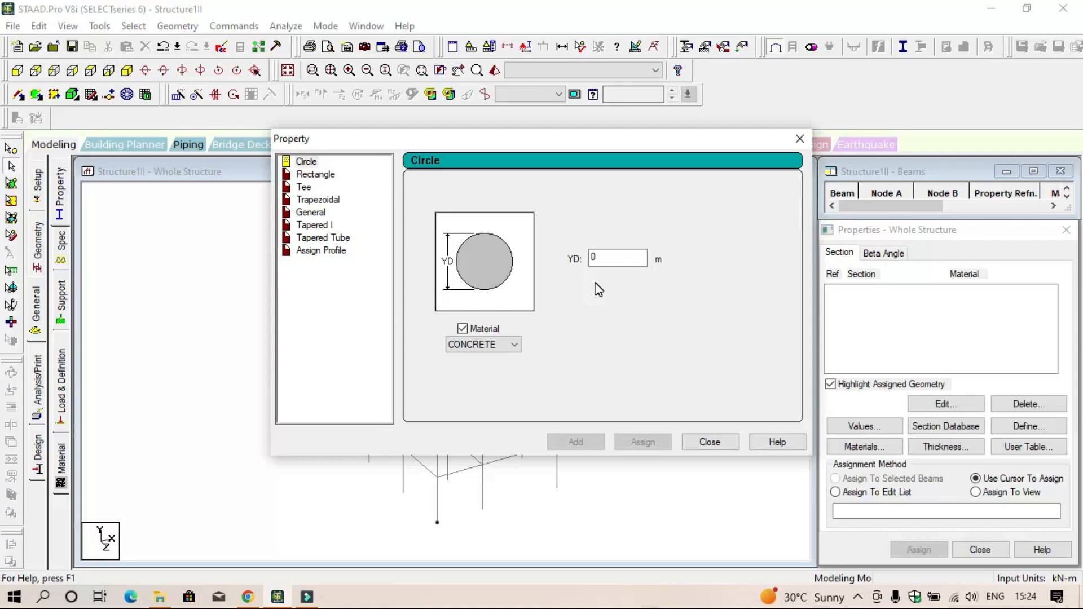
pyautogui.doubleClick(610, 258)
pyautogui.write('0.23')
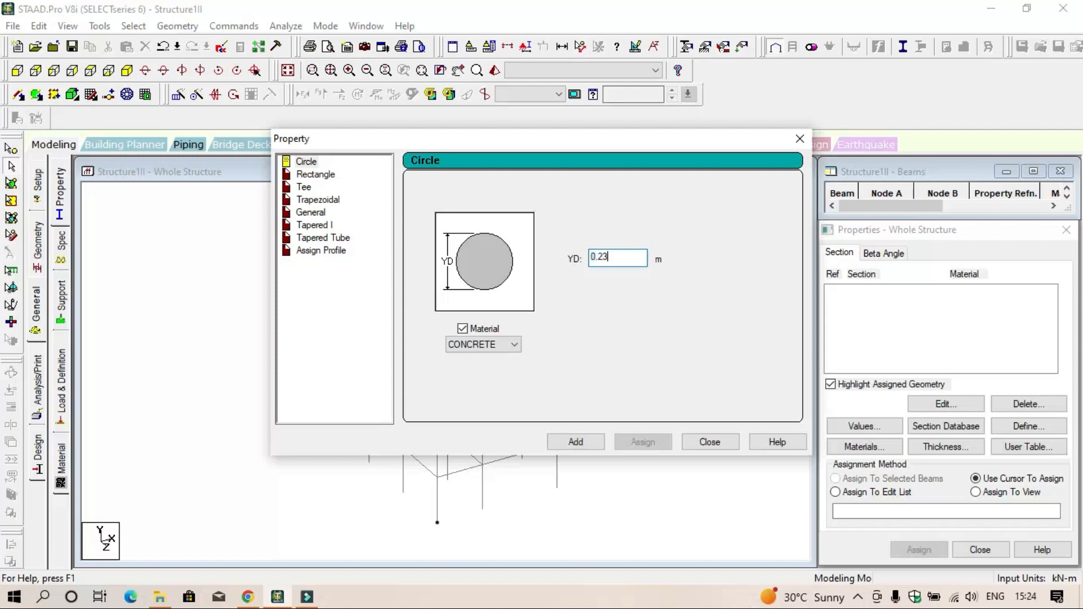
pyautogui.click(586, 443)
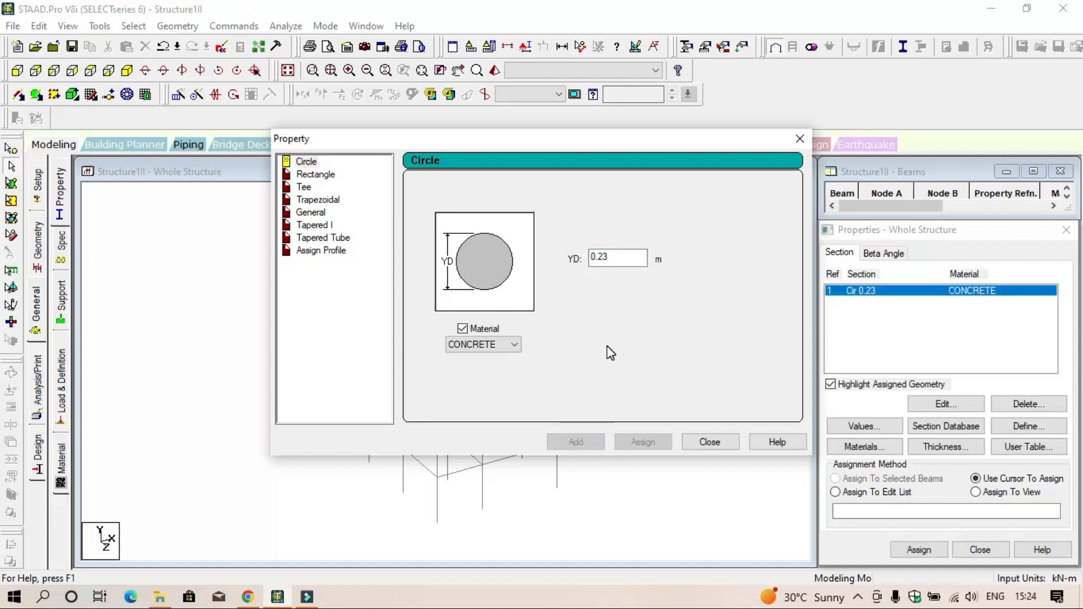
# - Add a rectangular concrete section with YD and ZD both 0.23 m and close the property definition
pyautogui.click(313, 175)
pyautogui.click(615, 249)
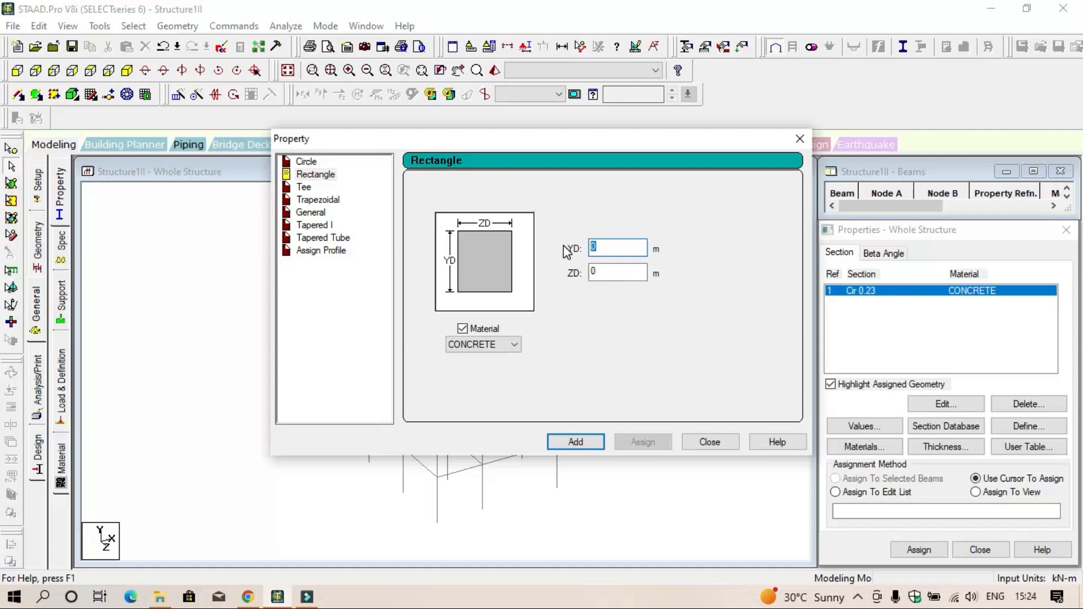
pyautogui.write('0.23')
pyautogui.click(620, 273)
pyautogui.click(579, 442)
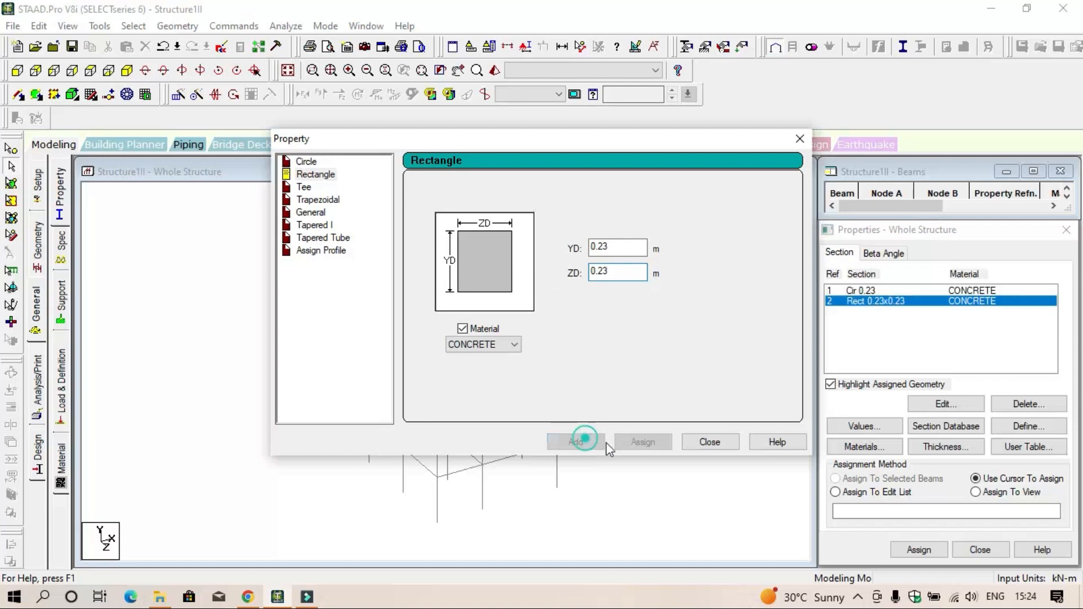
pyautogui.click(714, 443)
# - Assign the circular 0.23 section to all members parallel to Y, then clear the selection
pyautogui.scroll(-1, 563, 295)
pyautogui.moveTo(563, 294); pyautogui.dragTo(530, 287, button='middle')
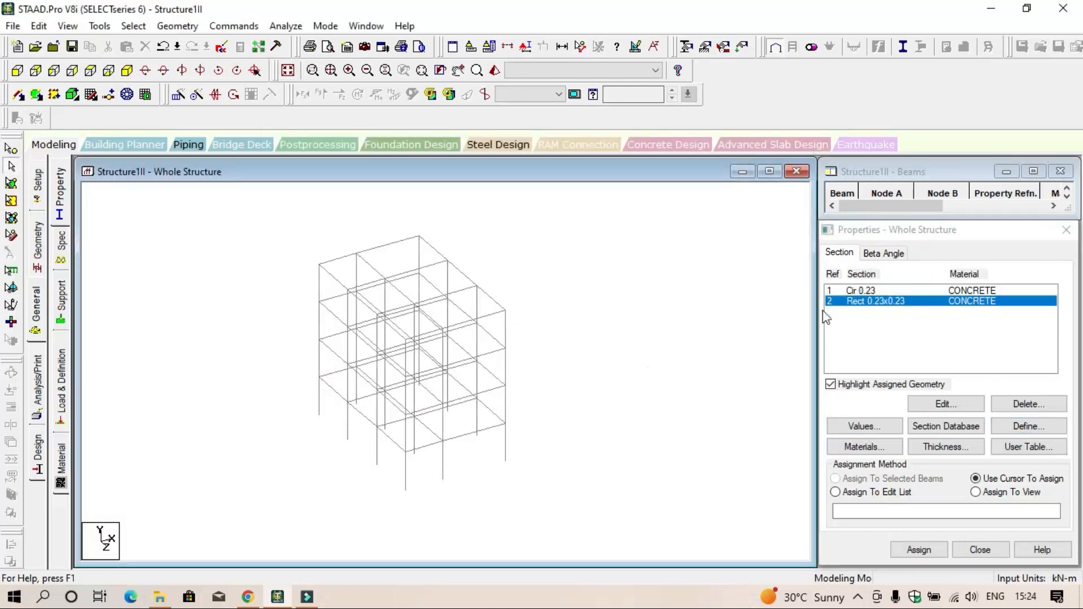
pyautogui.click(875, 291)
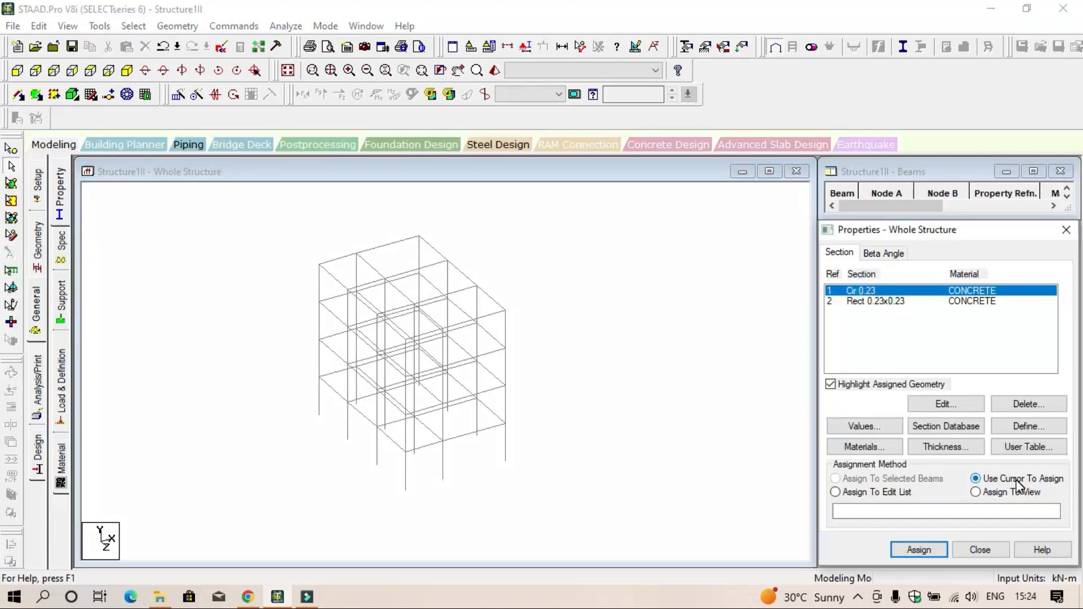
pyautogui.click(176, 26)
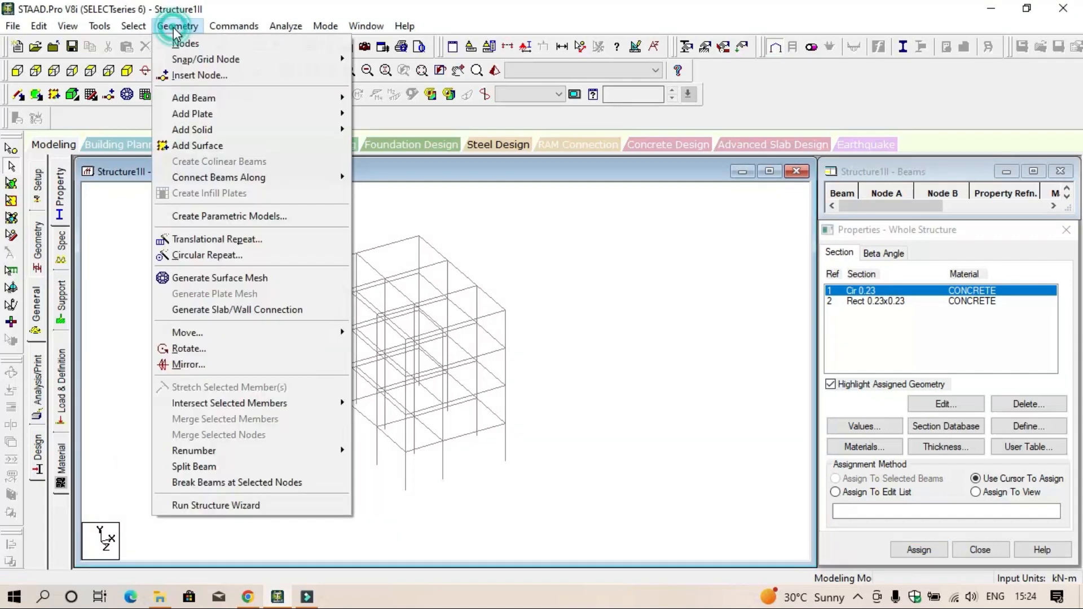
pyautogui.moveTo(220, 104)
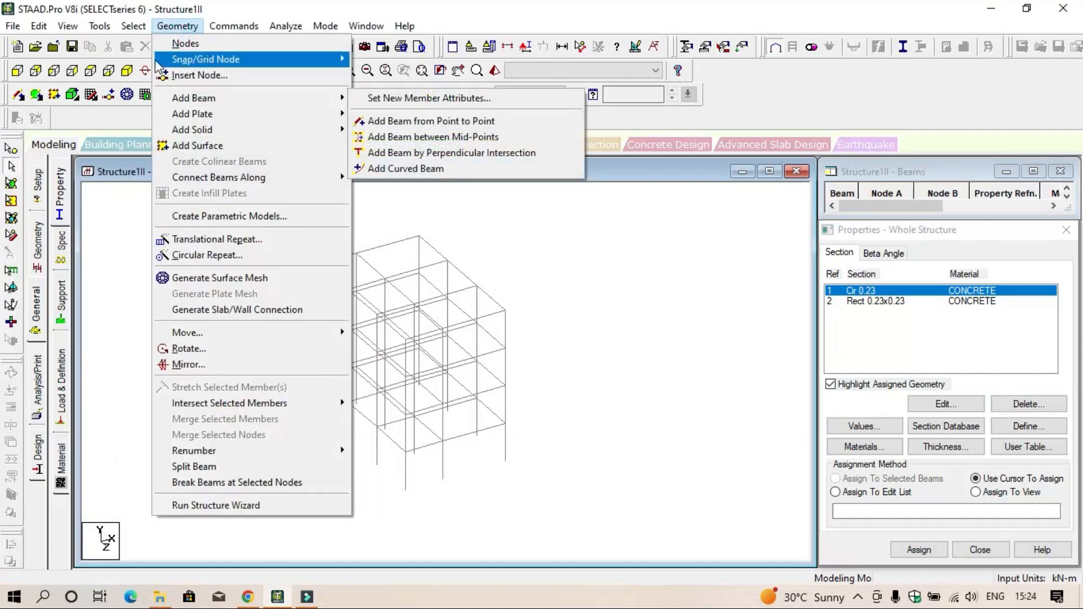
pyautogui.moveTo(133, 26)
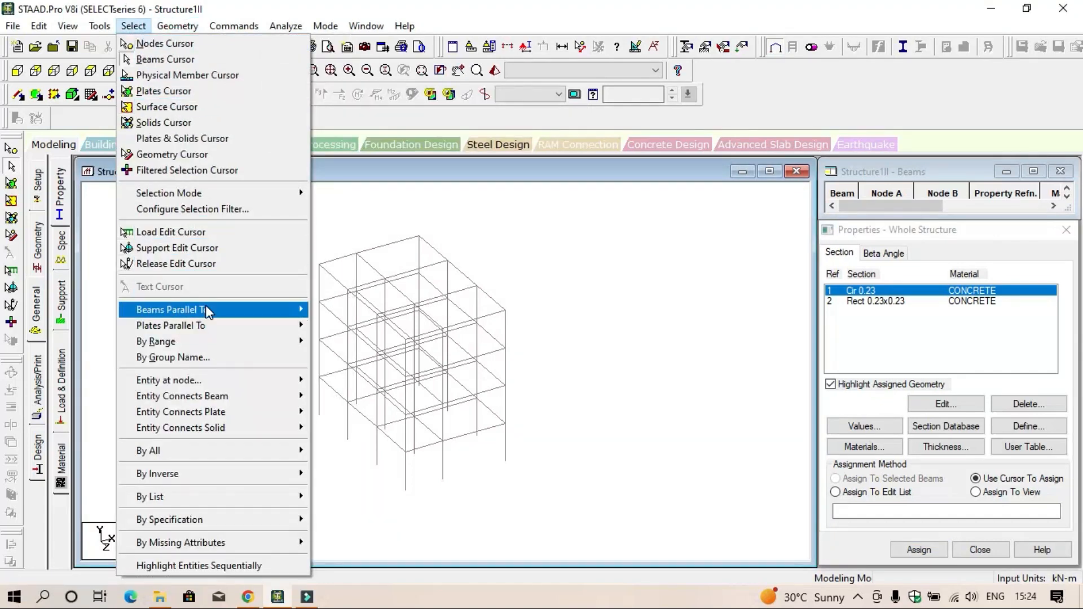
pyautogui.moveTo(206, 309)
pyautogui.click(338, 325)
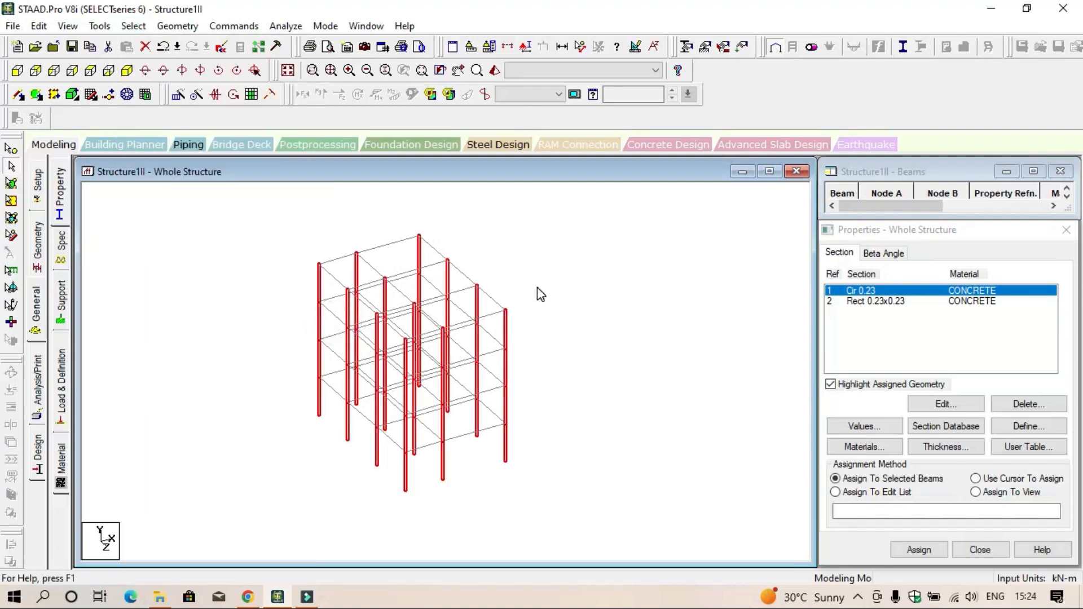
pyautogui.click(912, 551)
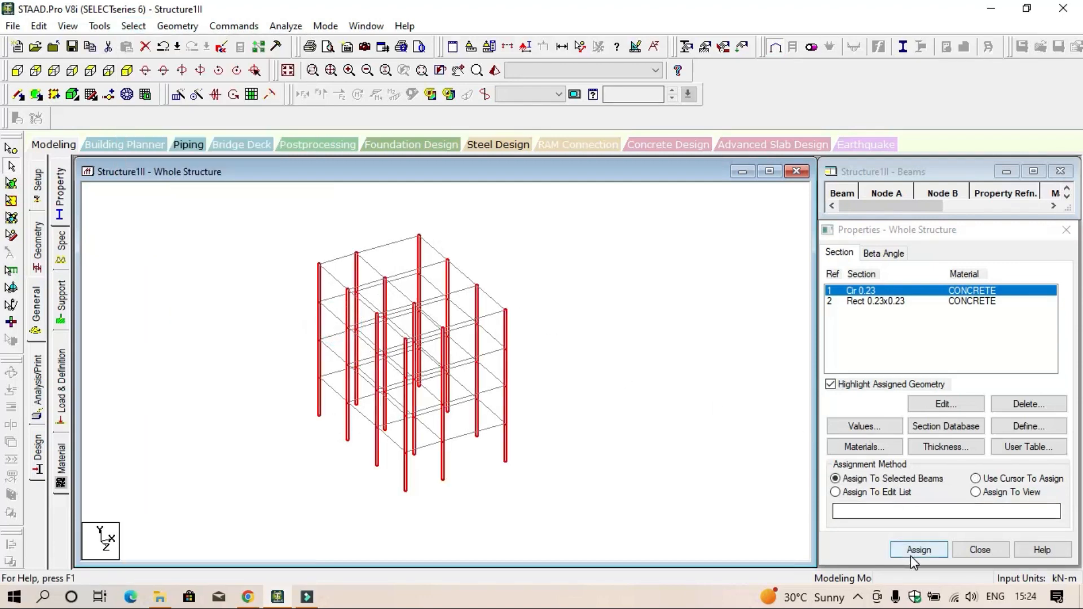
pyautogui.click(988, 435)
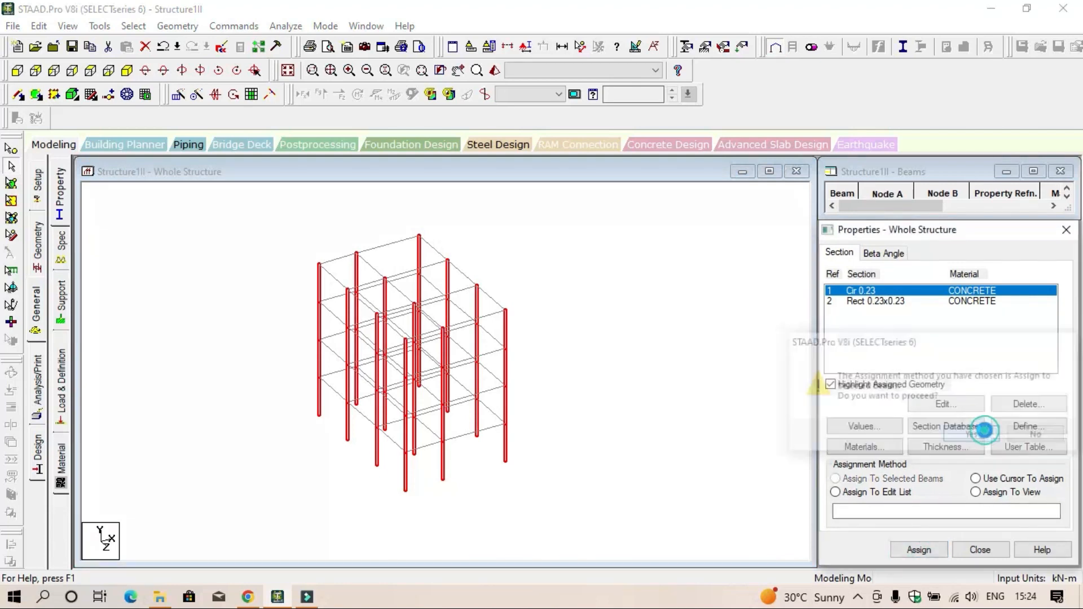
pyautogui.click(728, 377)
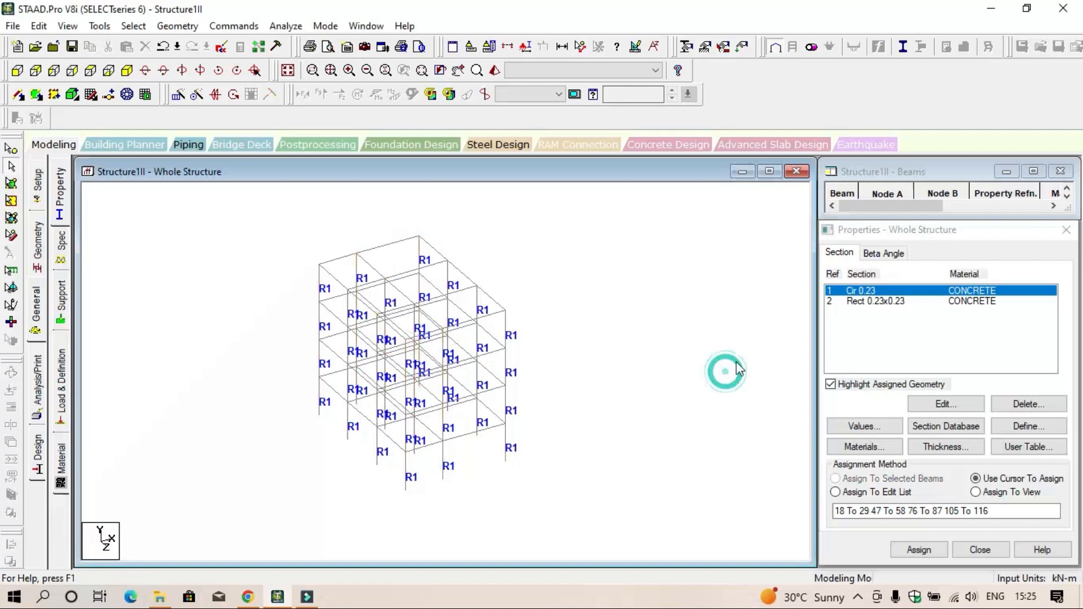
# - Assign the rectangular 0.23x0.23 section to all beams parallel to X and Z, then clear the selection
pyautogui.click(884, 301)
pyautogui.click(134, 26)
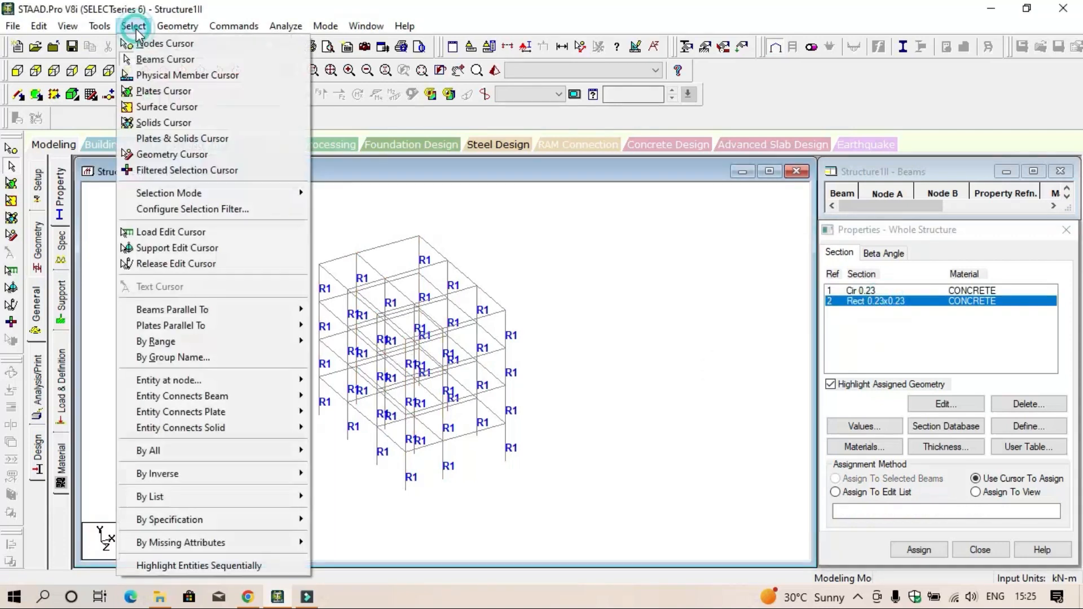
pyautogui.moveTo(225, 311)
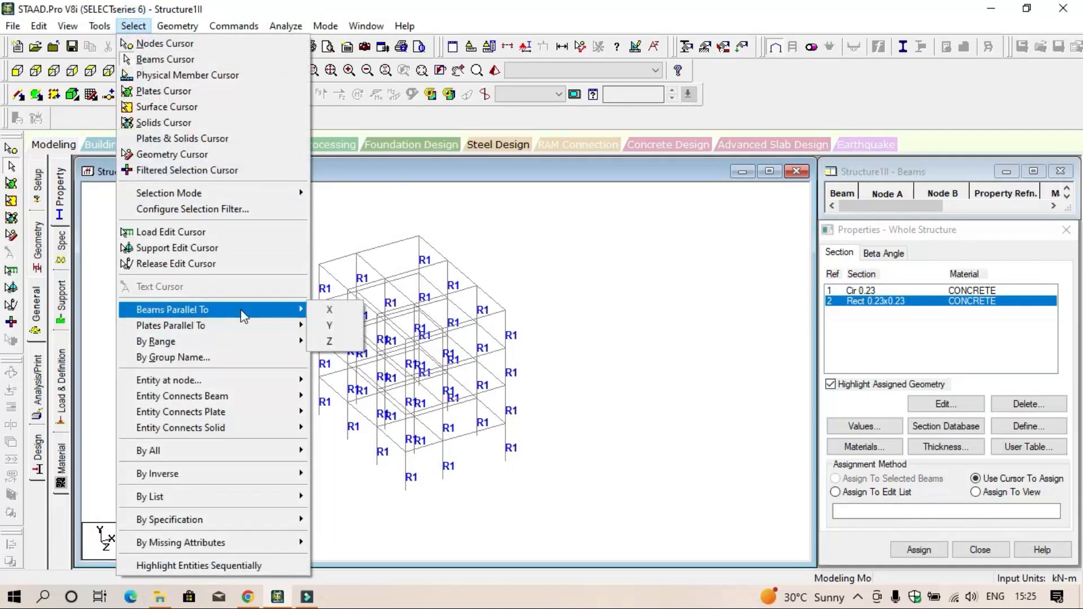
pyautogui.click(330, 309)
pyautogui.click(132, 27)
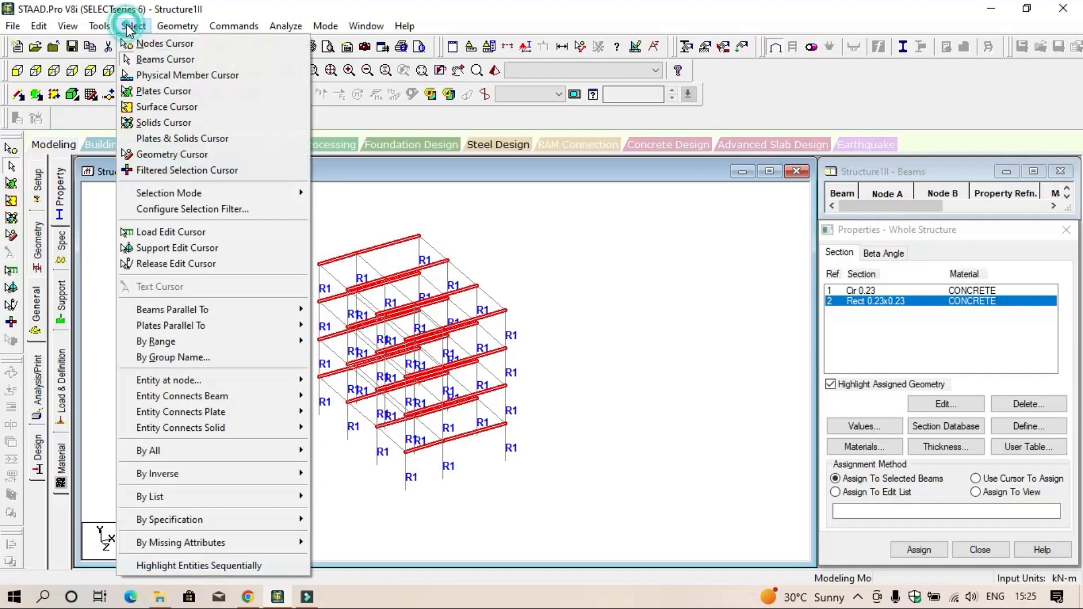
pyautogui.moveTo(310, 315)
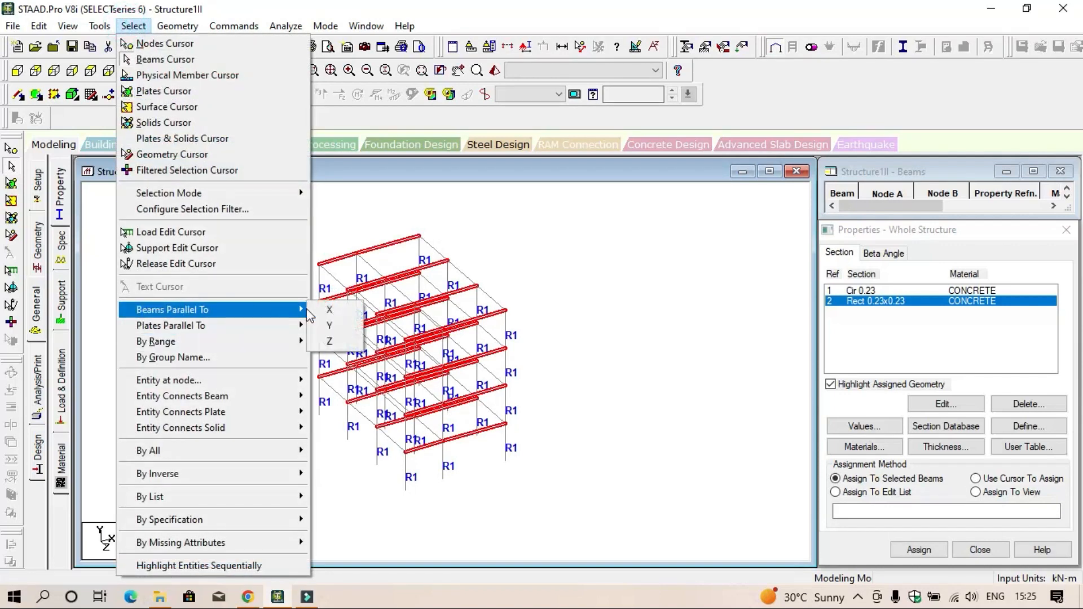
pyautogui.click(330, 342)
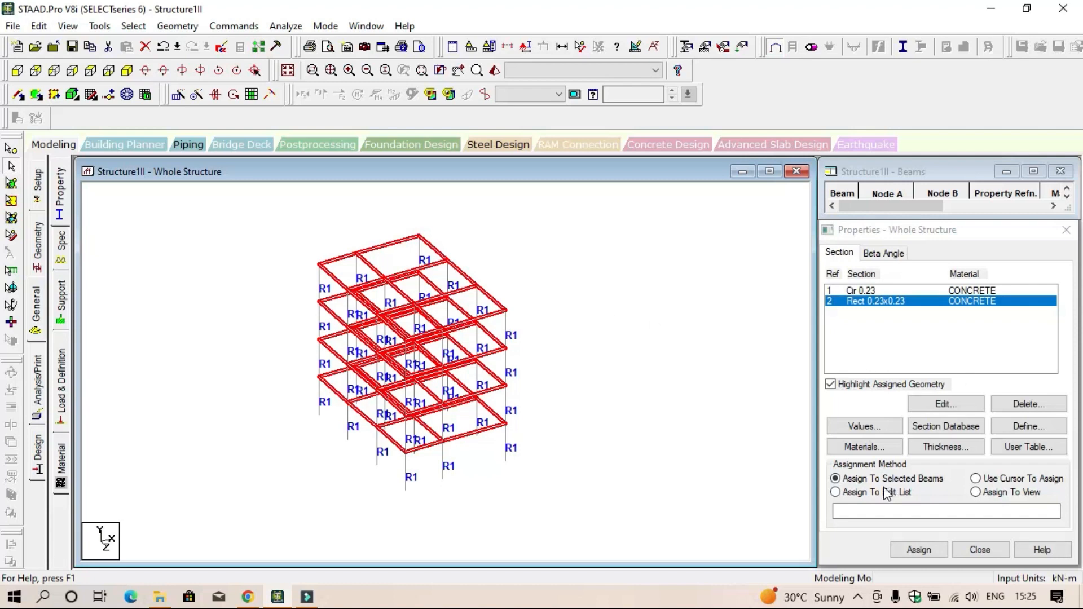
pyautogui.click(920, 550)
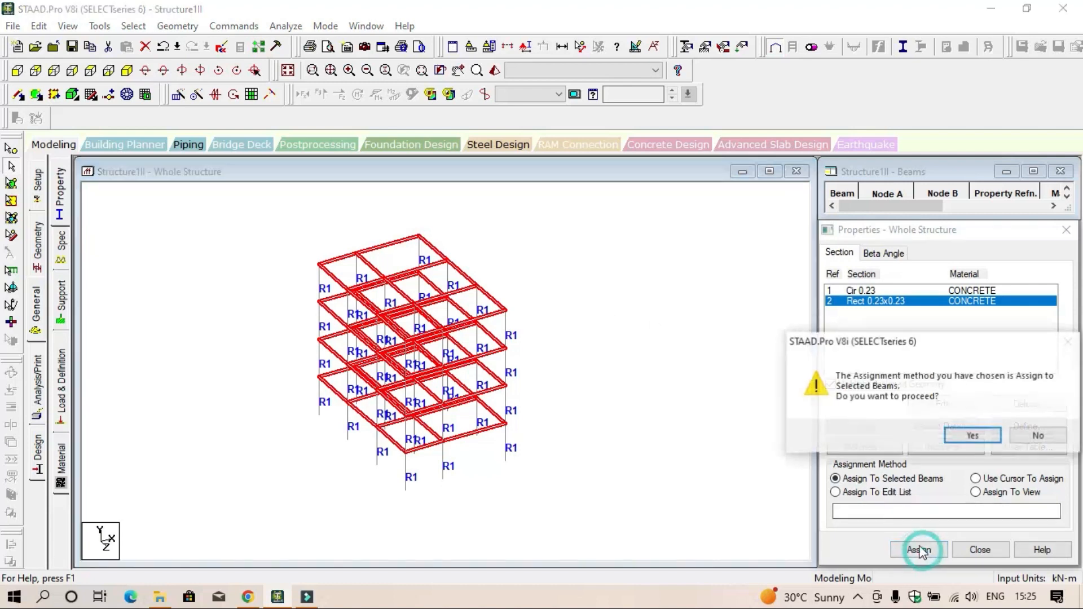
pyautogui.click(971, 436)
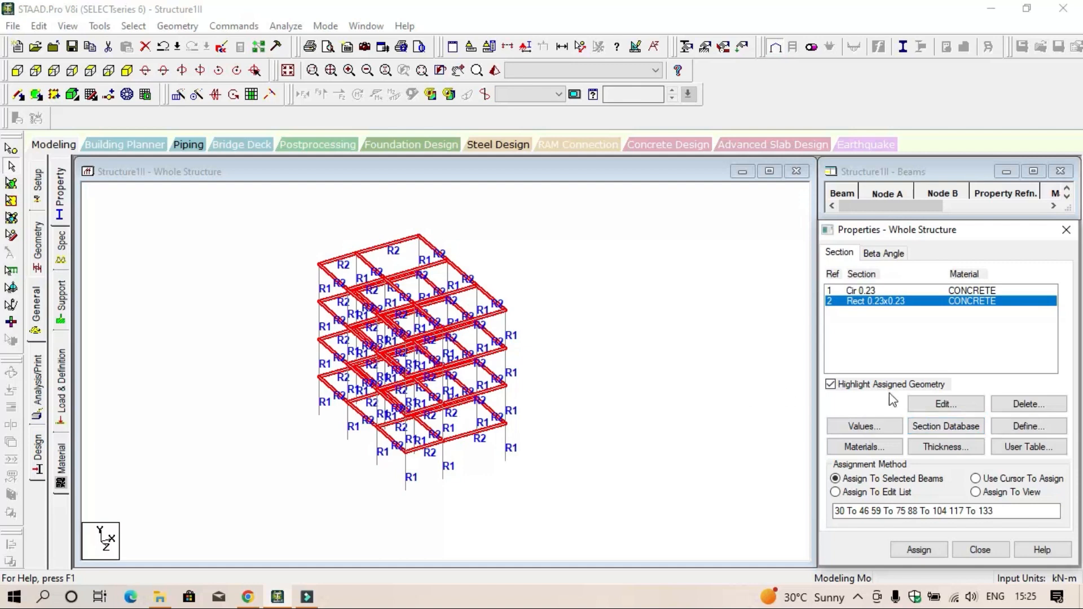
pyautogui.click(664, 376)
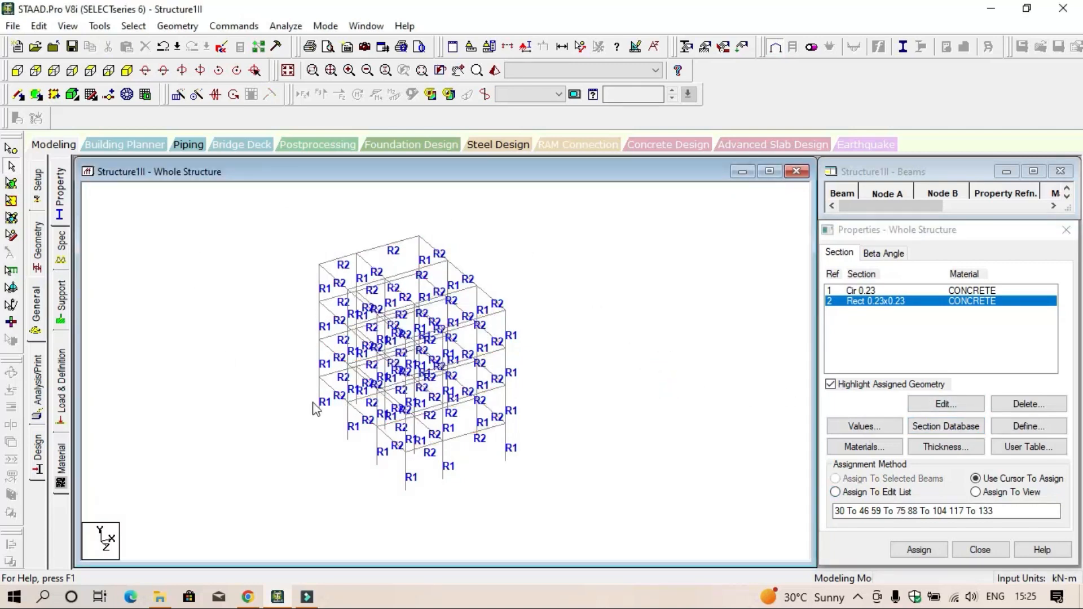
# - Inspect the frame with its assigned member sections from several angles in the 3D rendered view, then close that view
pyautogui.click(494, 71)
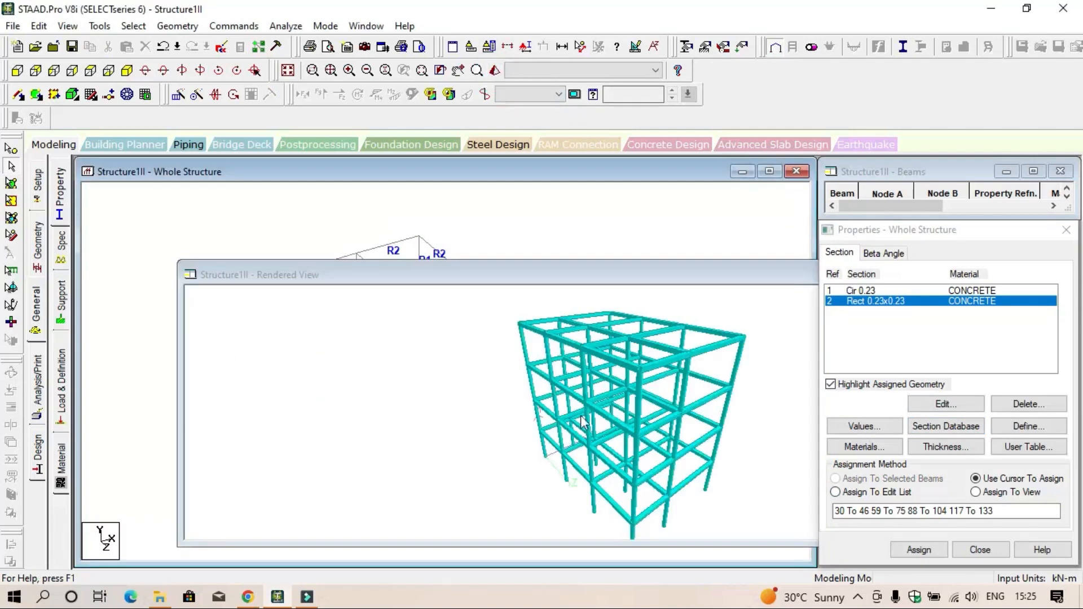
pyautogui.moveTo(452, 366); pyautogui.dragTo(554, 469)
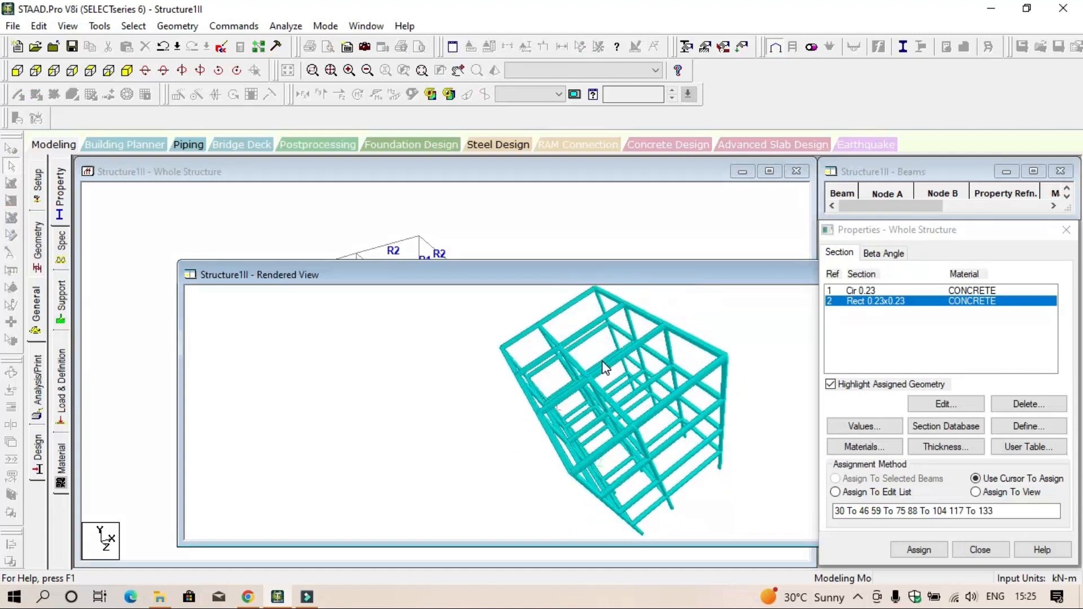
pyautogui.moveTo(605, 367); pyautogui.dragTo(709, 335)
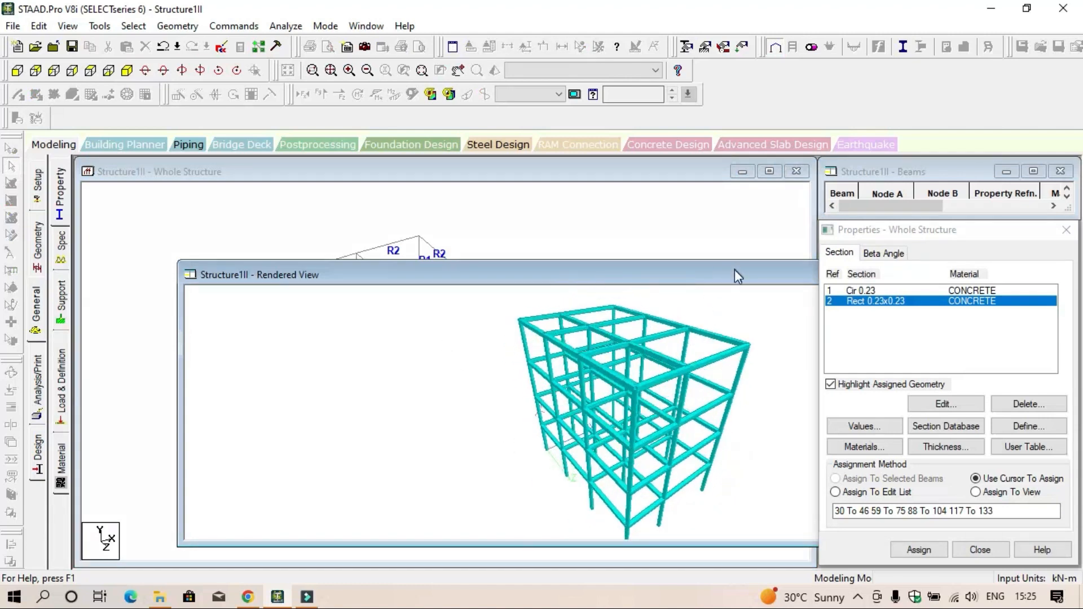
pyautogui.moveTo(732, 282); pyautogui.dragTo(351, 251)
pyautogui.click(656, 244)
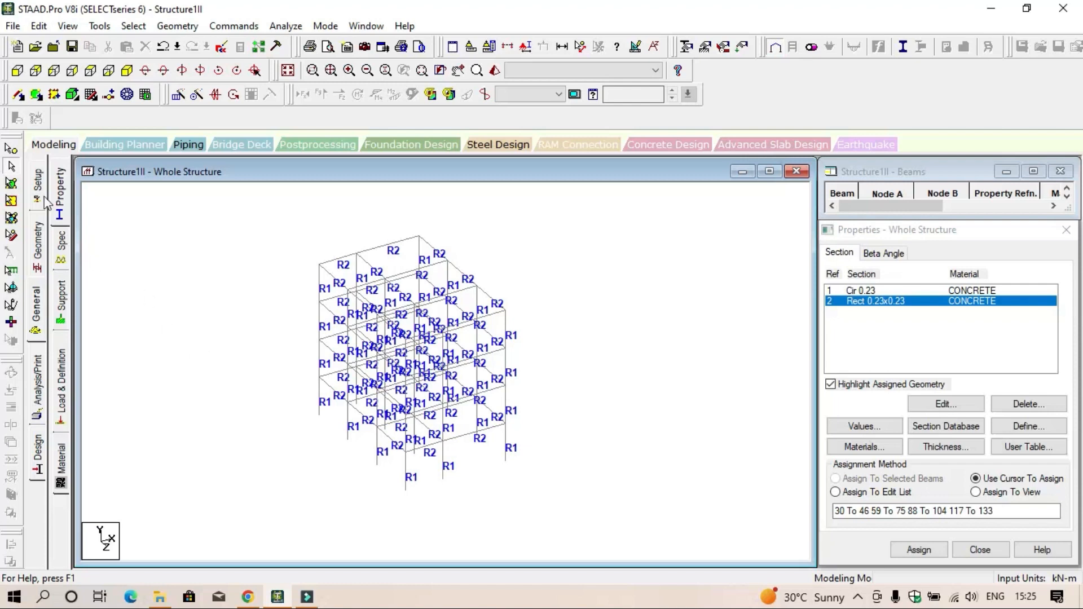
# - Isolate the lowest storey from the front view using the Window / Rubber Band section option and display it in isometric view
pyautogui.click(17, 70)
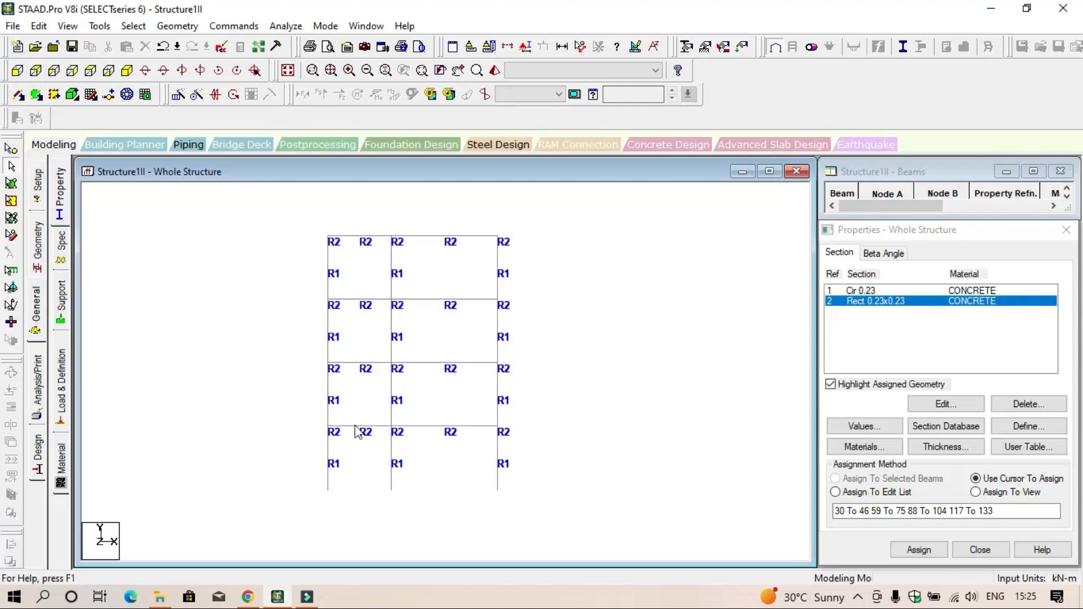
pyautogui.click(511, 50)
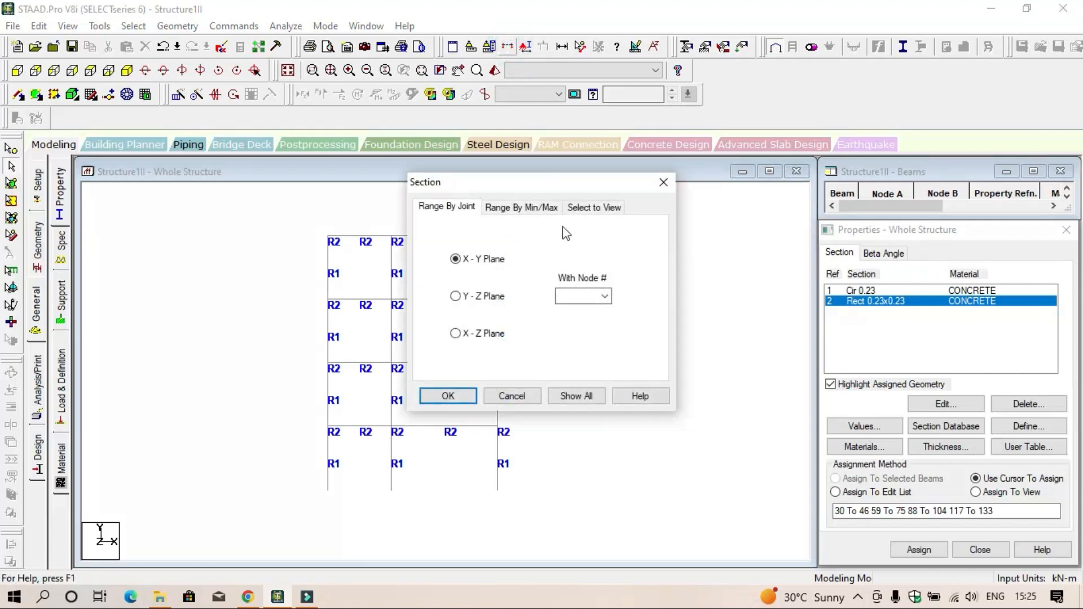
pyautogui.click(588, 209)
pyautogui.moveTo(590, 188); pyautogui.dragTo(761, 102)
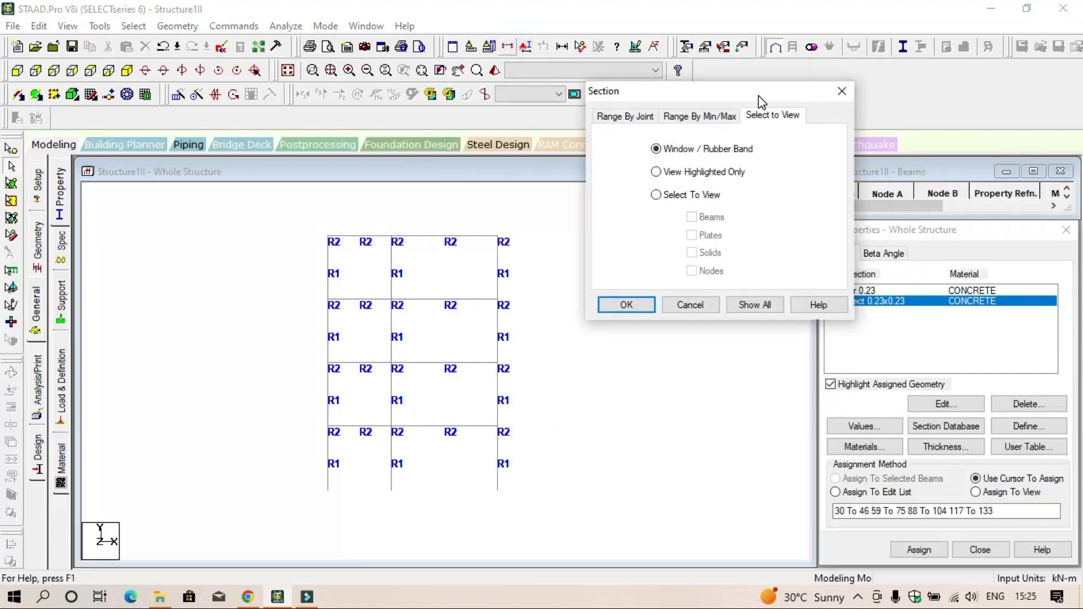
pyautogui.click(625, 306)
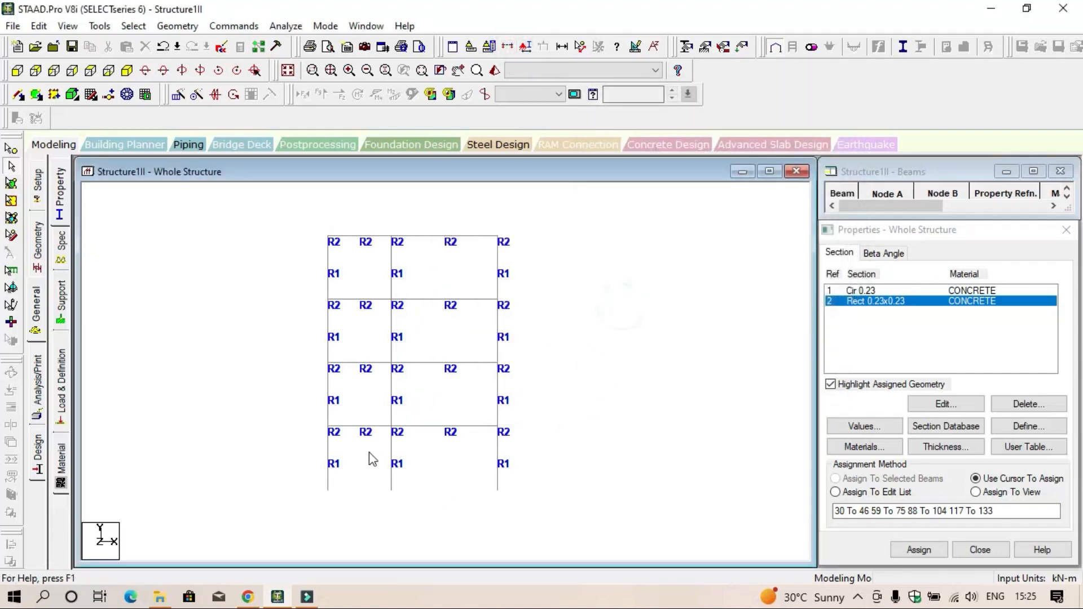
pyautogui.moveTo(305, 425); pyautogui.dragTo(536, 513)
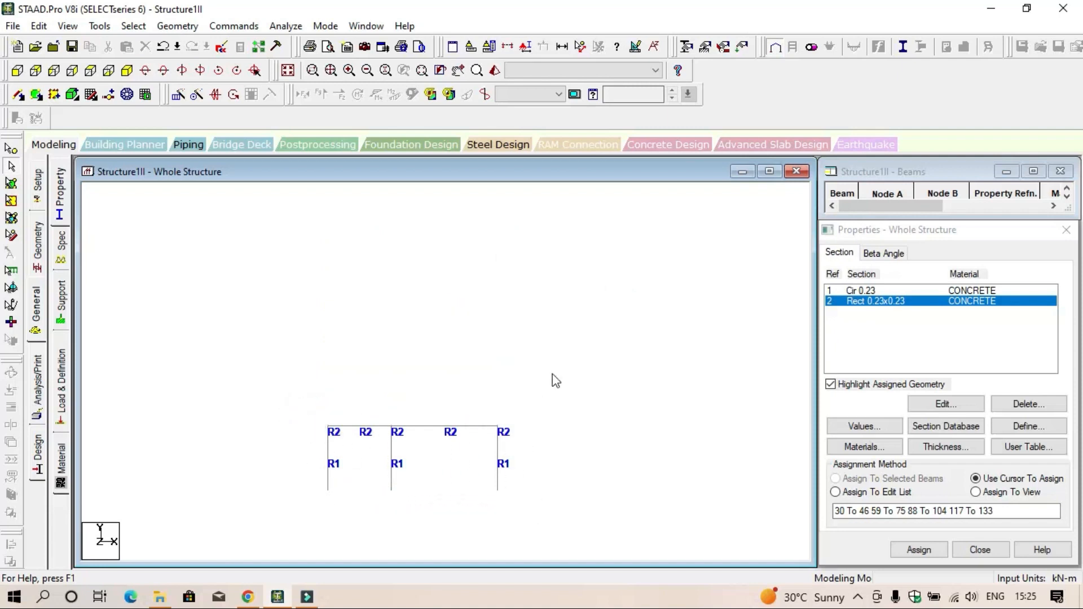
pyautogui.click(126, 71)
pyautogui.scroll(2, 390, 388)
pyautogui.moveTo(528, 372); pyautogui.dragTo(513, 324, button='middle')
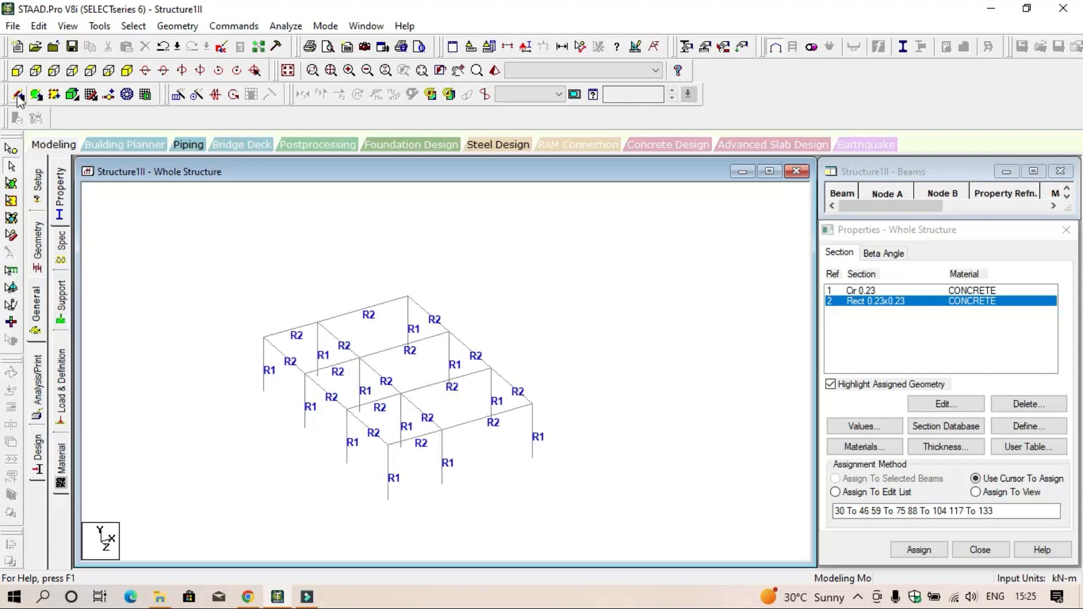
# - Accept the auto save and add a quad plate through the four outer corner nodes at the top of the lowest storey
pyautogui.click(168, 28)
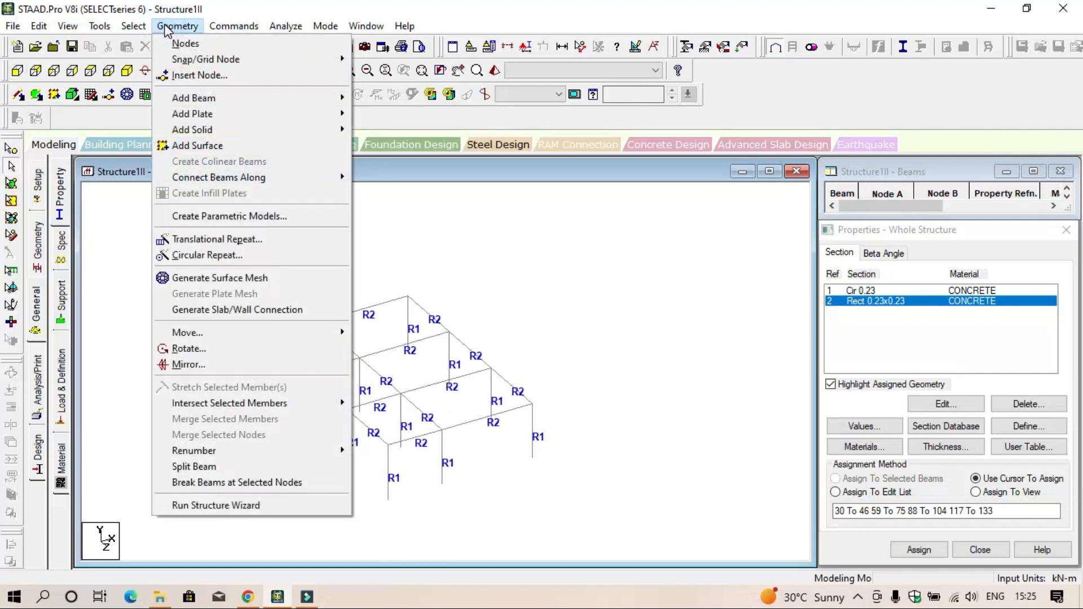
pyautogui.moveTo(235, 116)
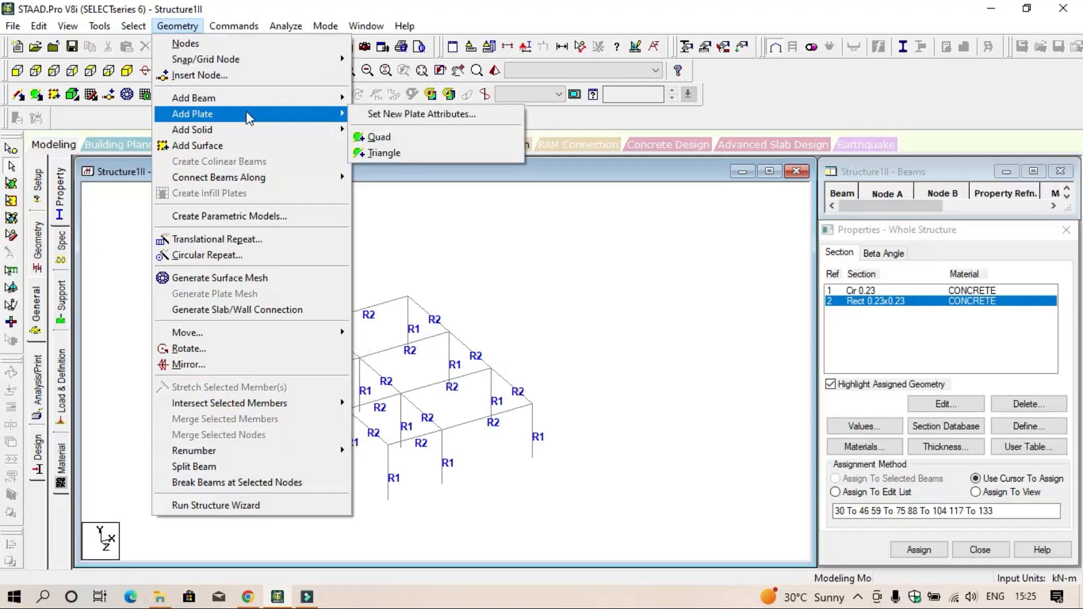
pyautogui.click(392, 138)
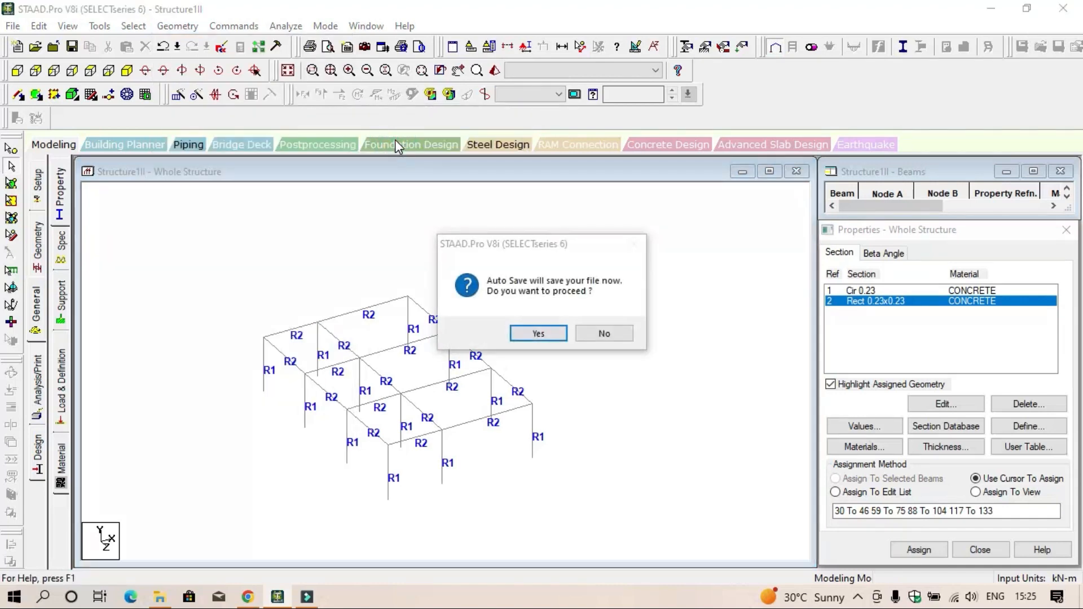
pyautogui.click(542, 332)
pyautogui.click(444, 320)
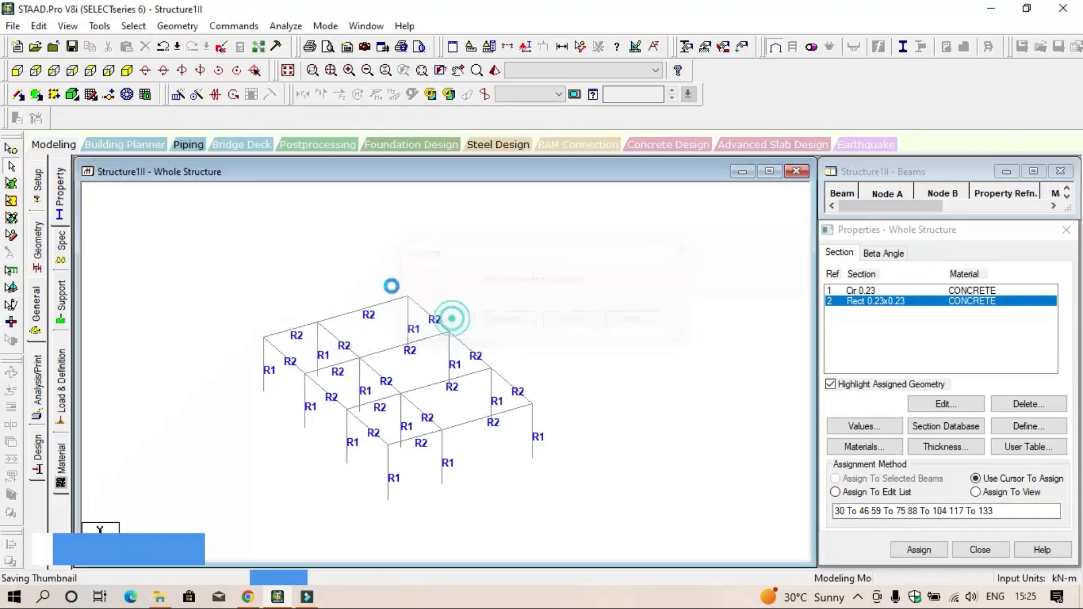
pyautogui.click(177, 26)
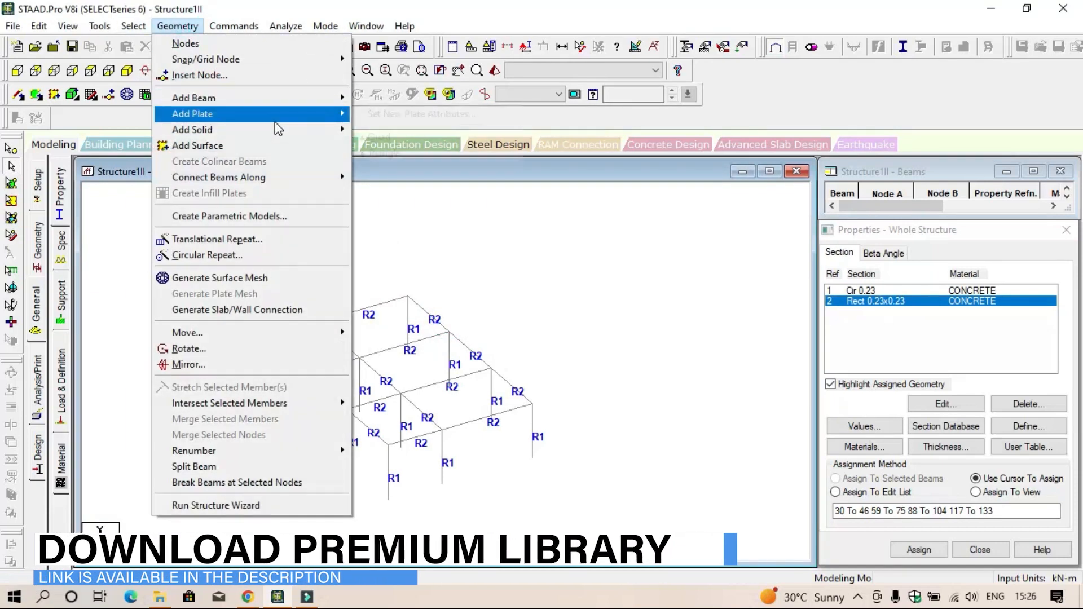
pyautogui.moveTo(280, 115)
pyautogui.click(412, 139)
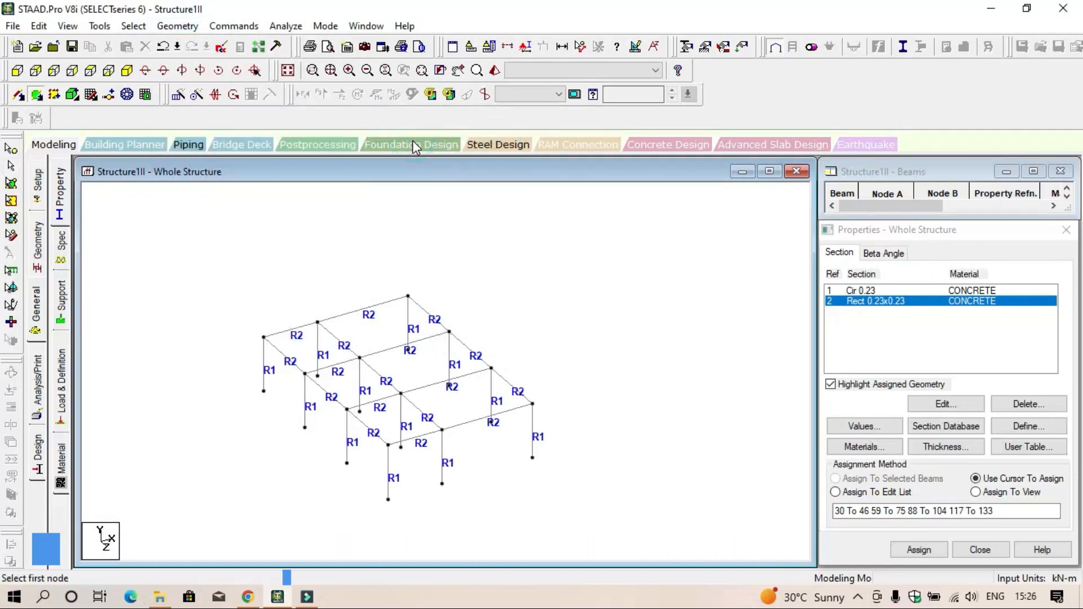
pyautogui.click(265, 338)
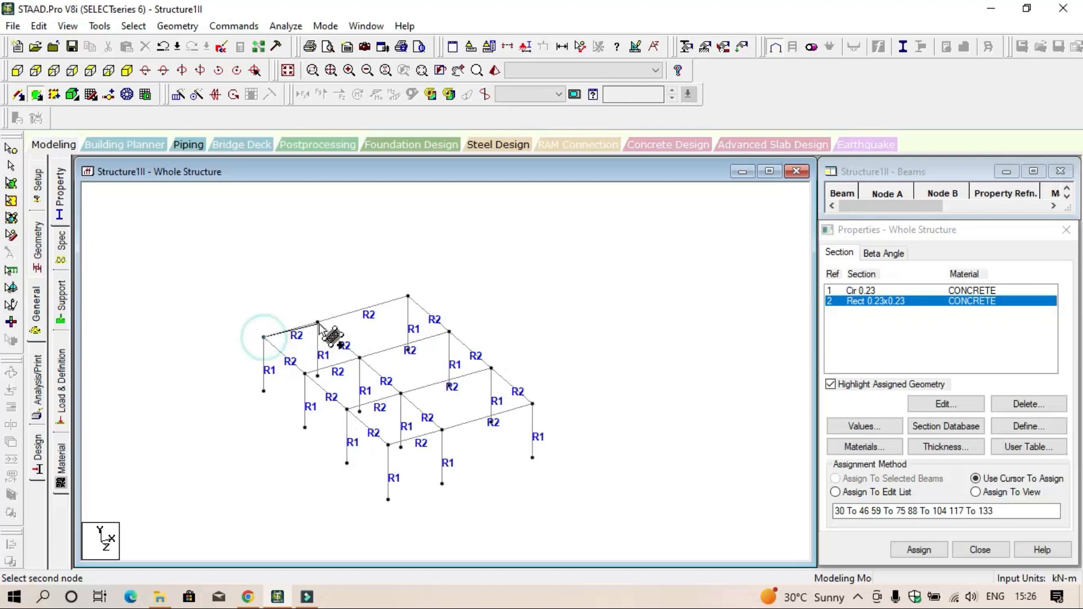
pyautogui.click(407, 297)
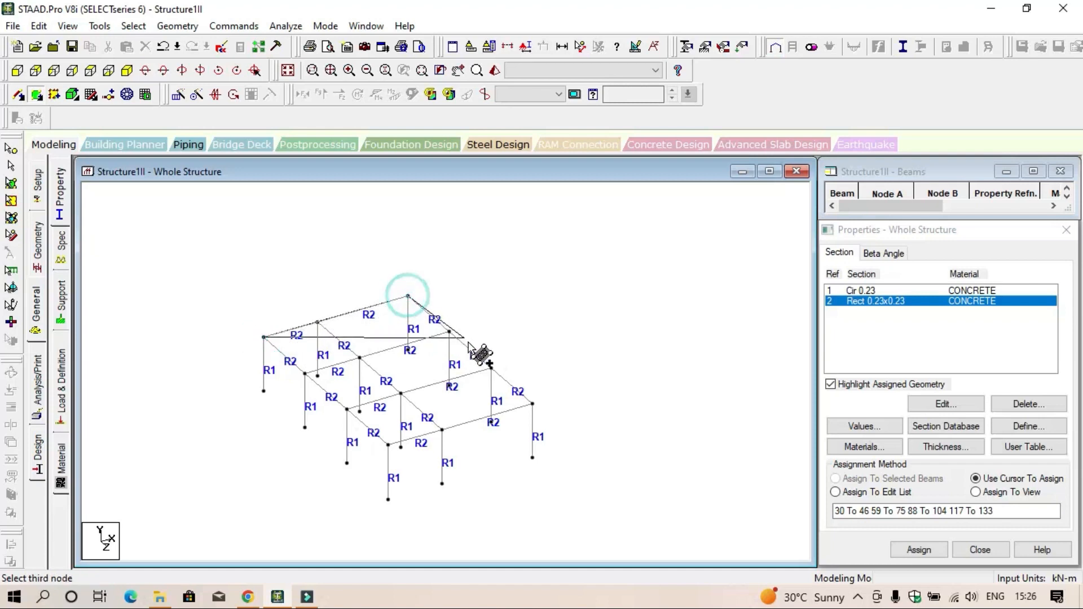
pyautogui.click(533, 404)
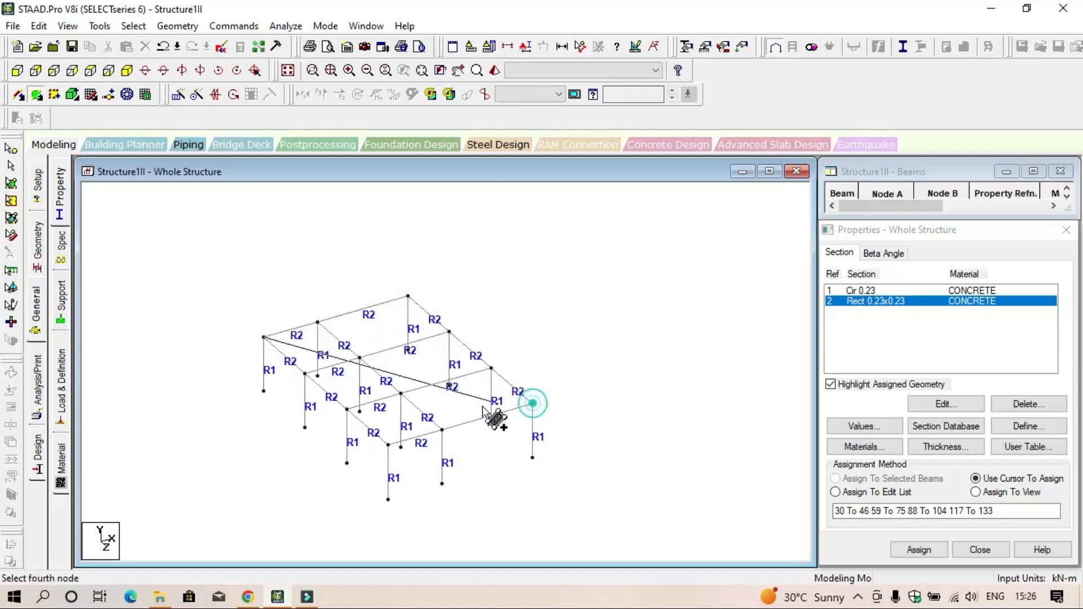
pyautogui.click(388, 445)
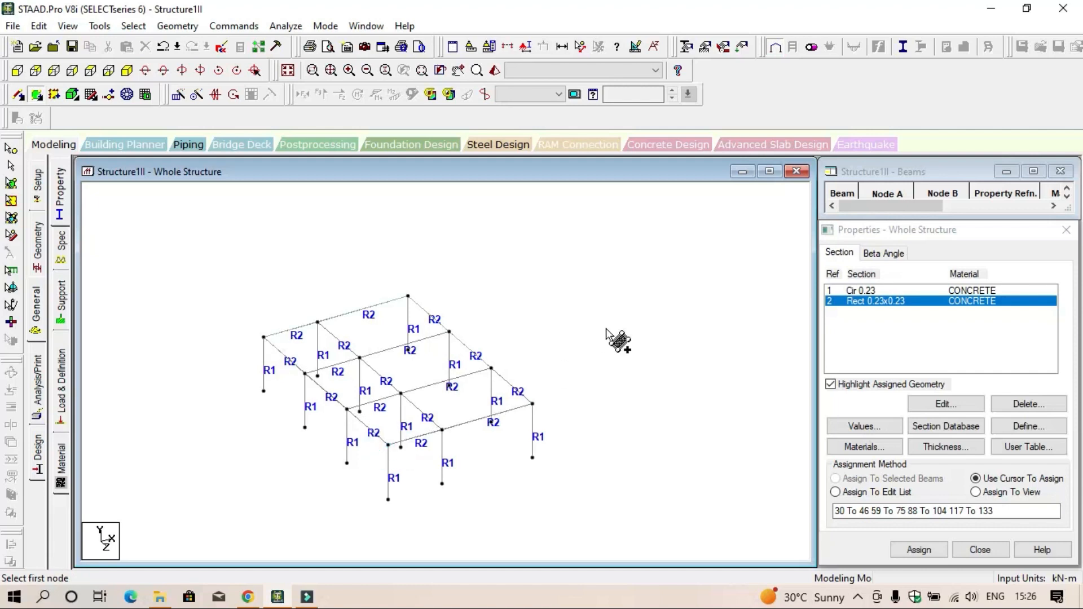
# - Define a concrete plate element thickness of 0.15 m at all four nodes, add it to the section list and close the definition
pyautogui.click(36, 331)
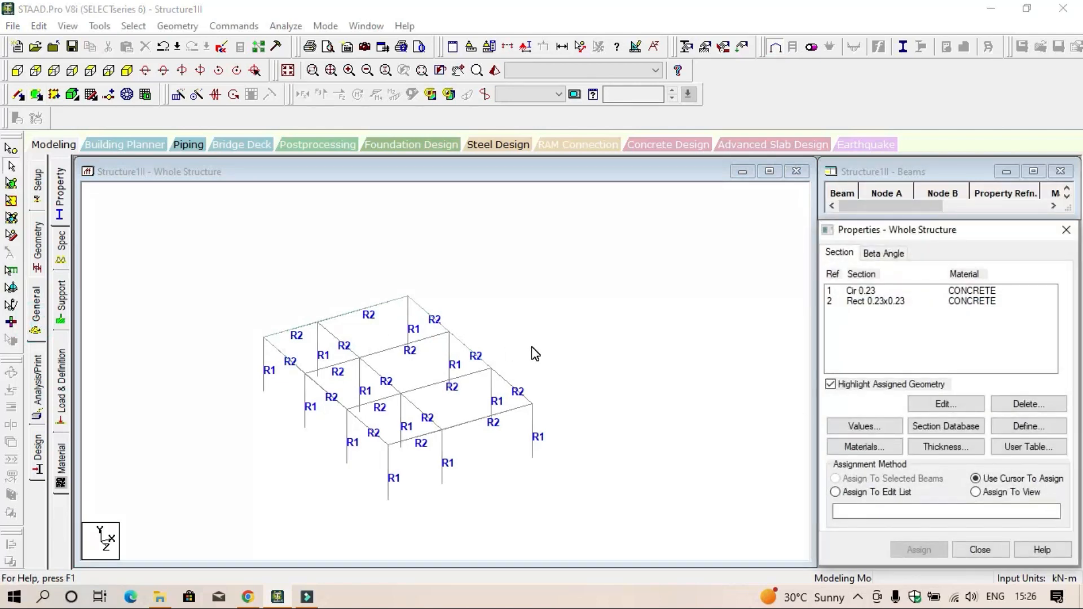
pyautogui.click(946, 447)
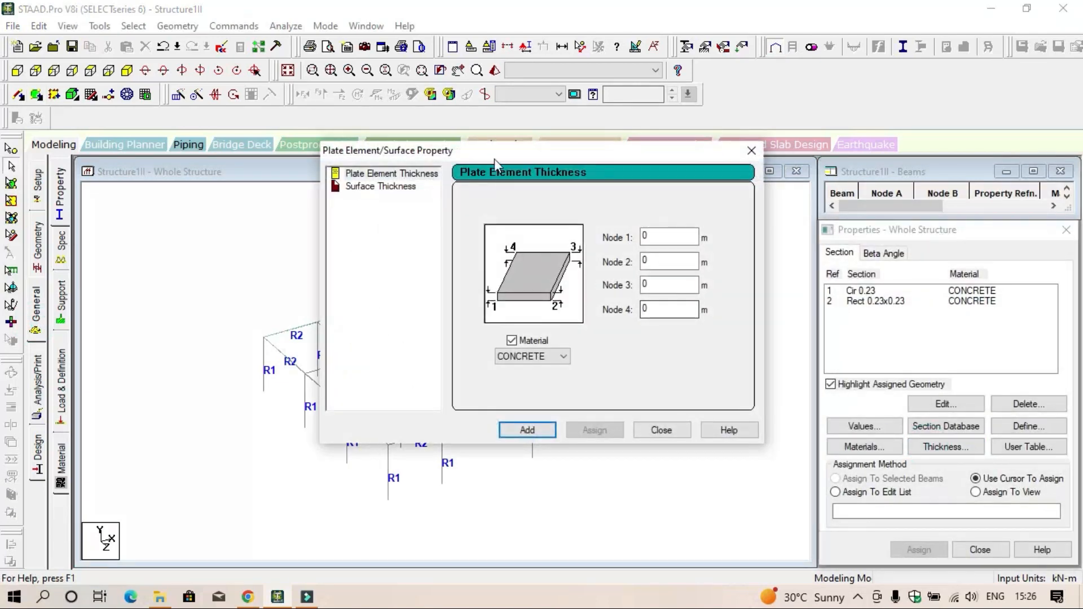
pyautogui.moveTo(492, 152); pyautogui.dragTo(391, 46)
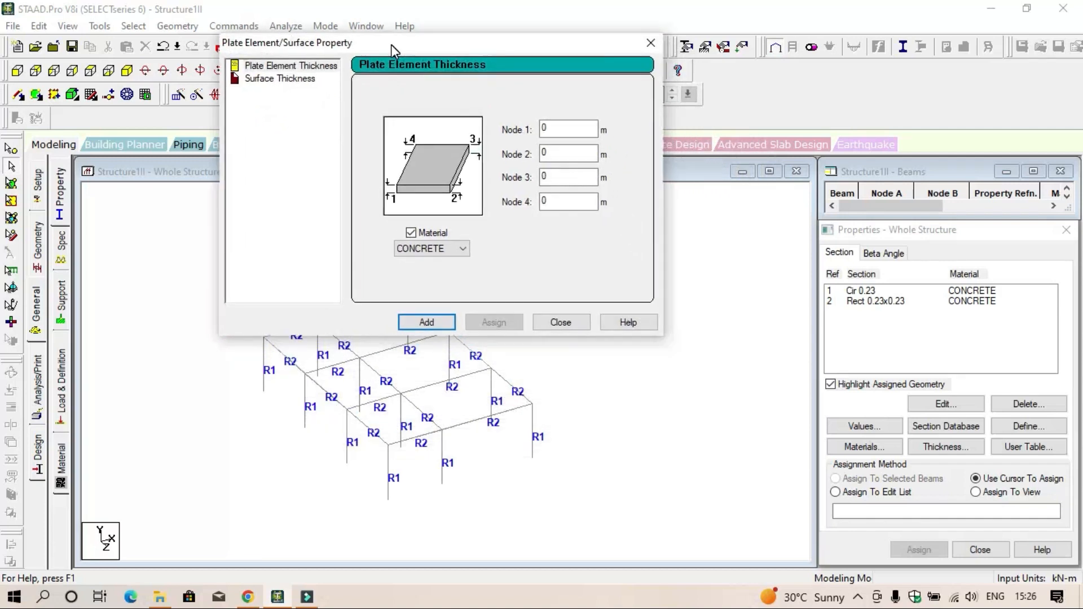
pyautogui.doubleClick(555, 129)
pyautogui.write('0.15')
pyautogui.click(426, 323)
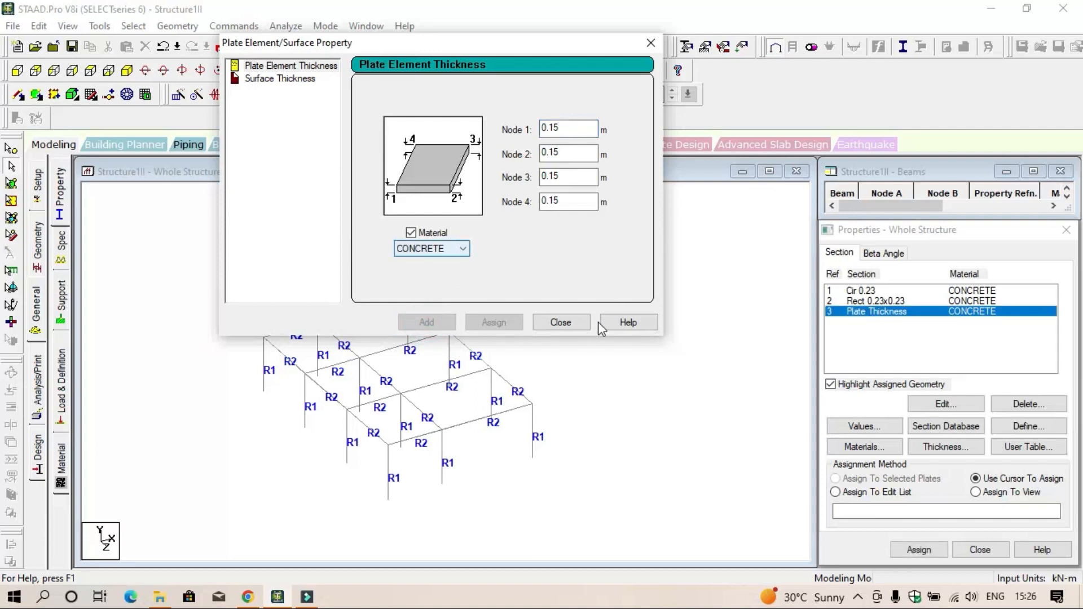
pyautogui.click(567, 322)
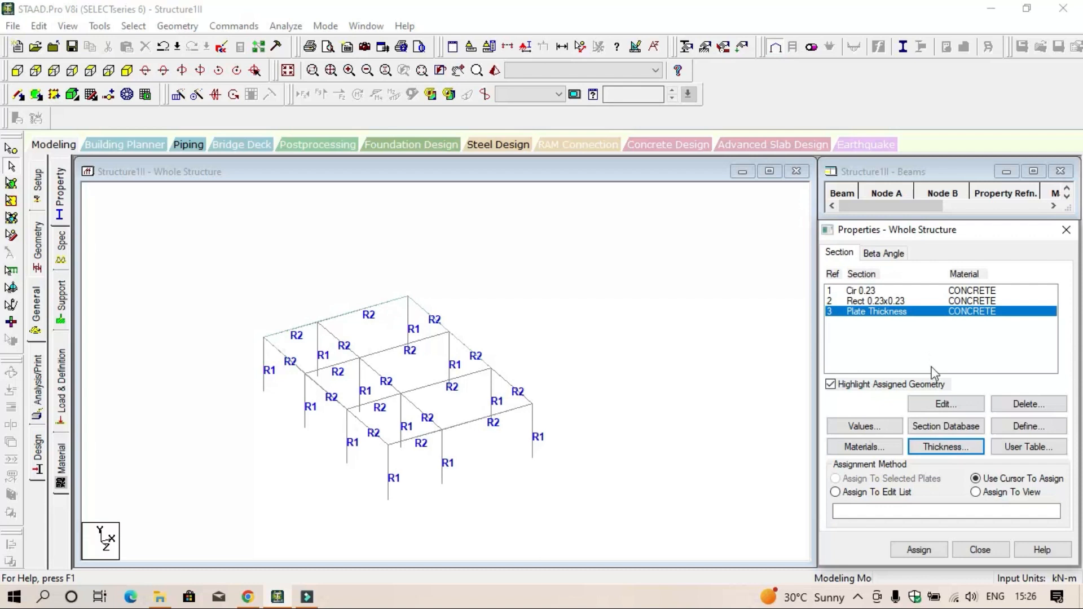
# - Assign the plate thickness property to the view so the new slab plate receives it, then clear the selection
pyautogui.click(976, 493)
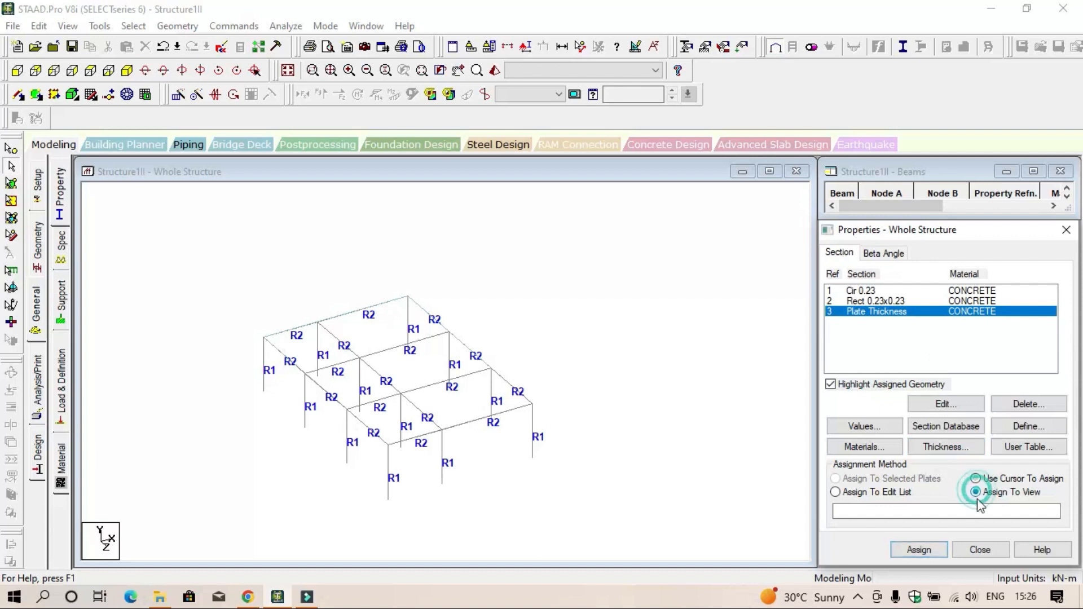
pyautogui.click(922, 551)
pyautogui.click(958, 435)
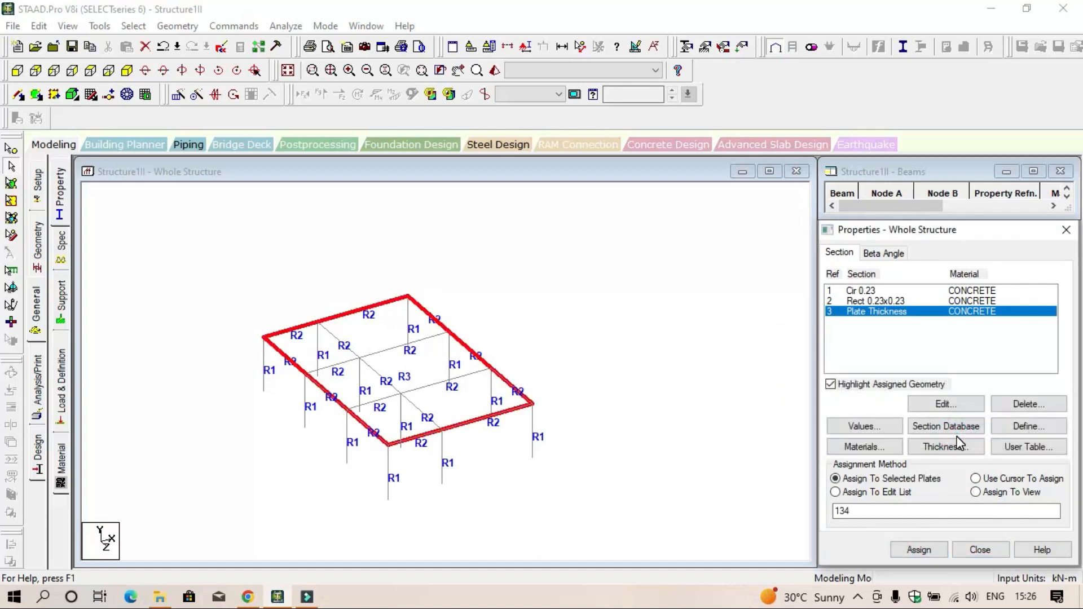
pyautogui.click(714, 335)
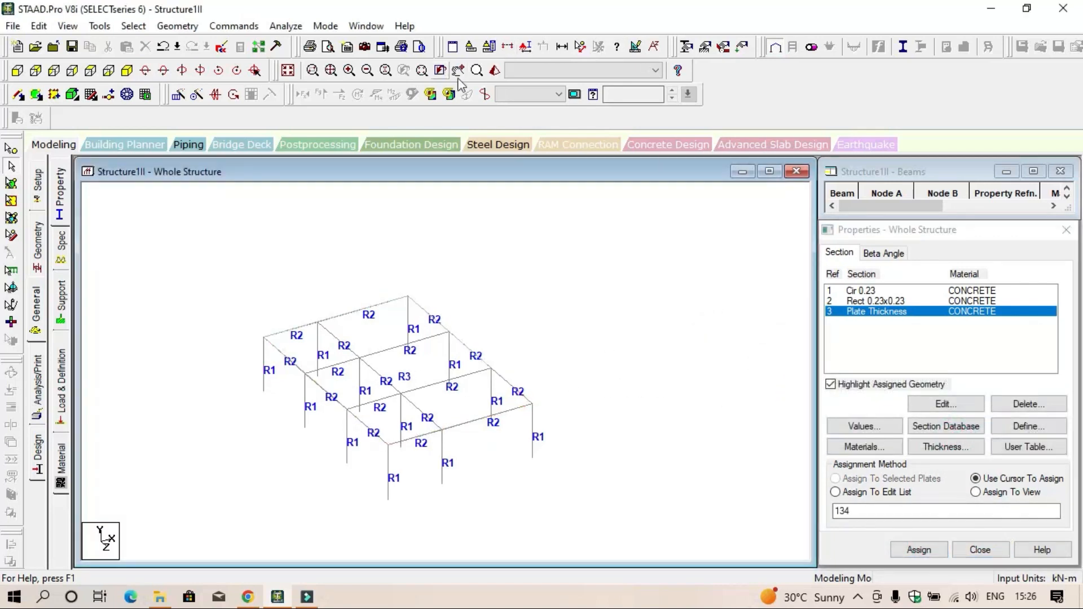
# - Inspect the slab plate within the frame in the 3D rendered view, then close that view
pyautogui.click(495, 71)
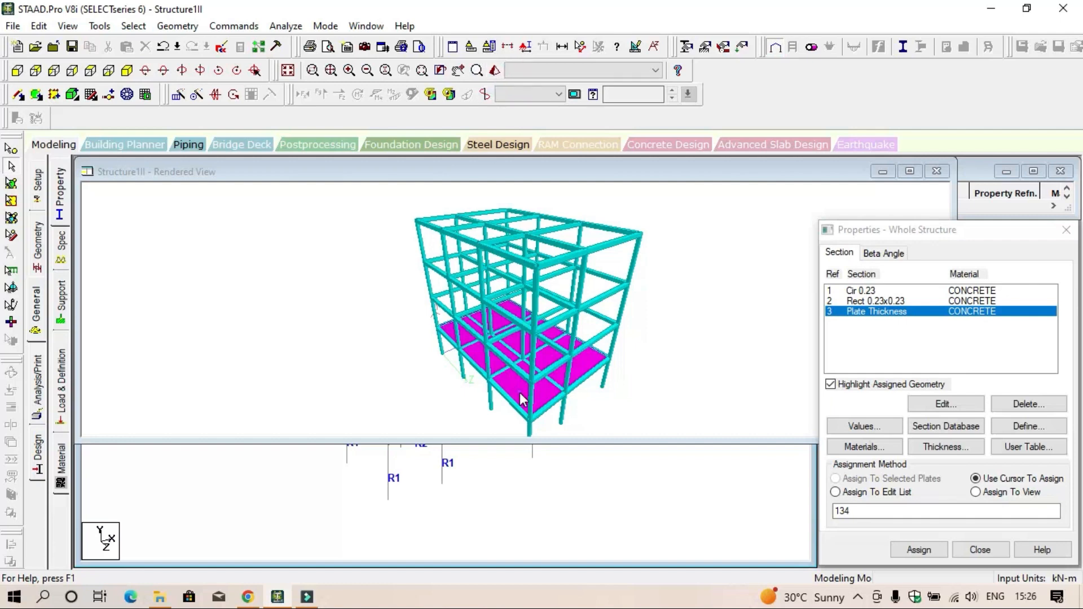
pyautogui.moveTo(523, 399)
pyautogui.mouseDown()
pyautogui.moveTo(517, 387)
pyautogui.moveTo(533, 386)
pyautogui.mouseUp()
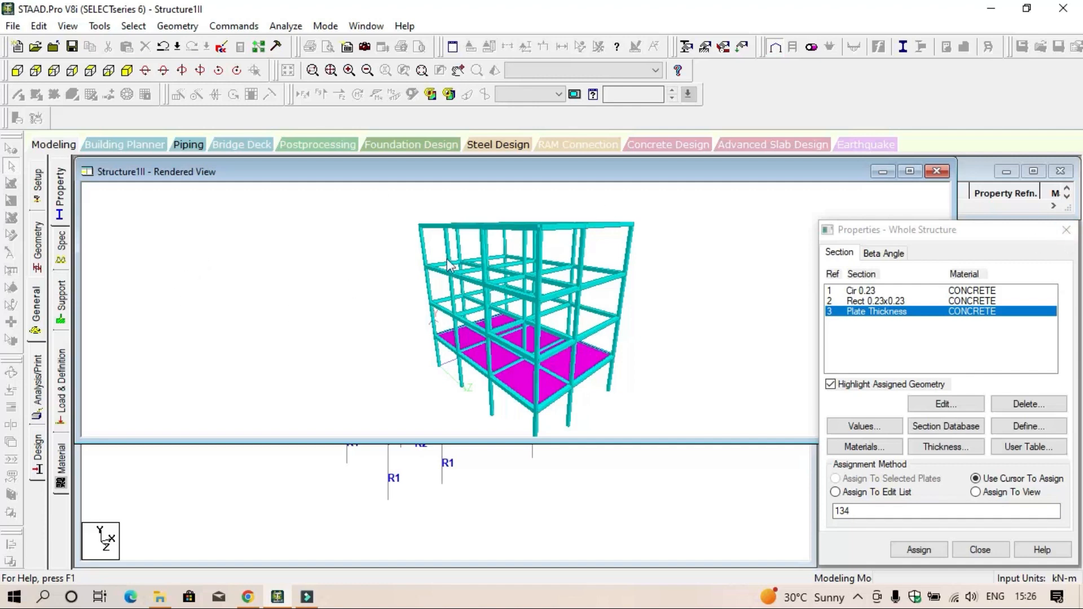
pyautogui.click(937, 171)
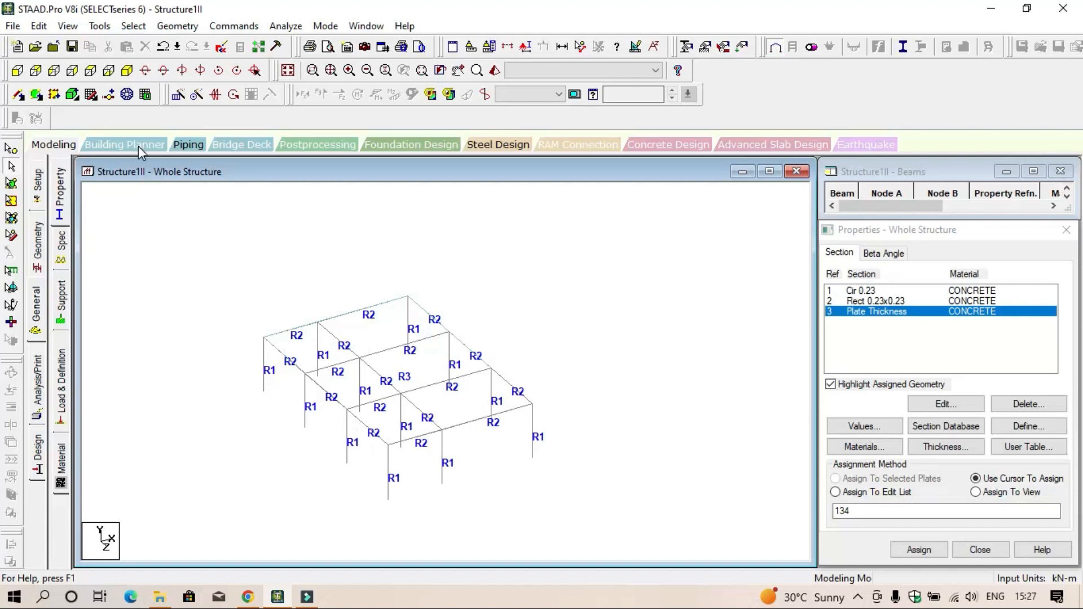
# - Display the whole structure again and repeat the lowest slab plate upward along global Y in 3 steps with 3 m spacing
pyautogui.click(90, 94)
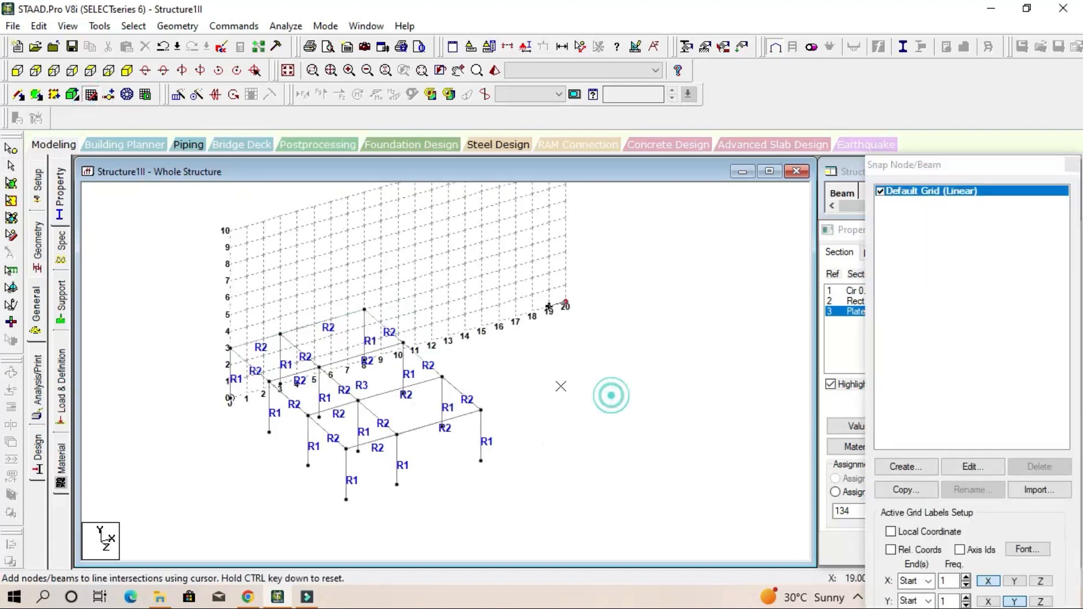
pyautogui.click(288, 70)
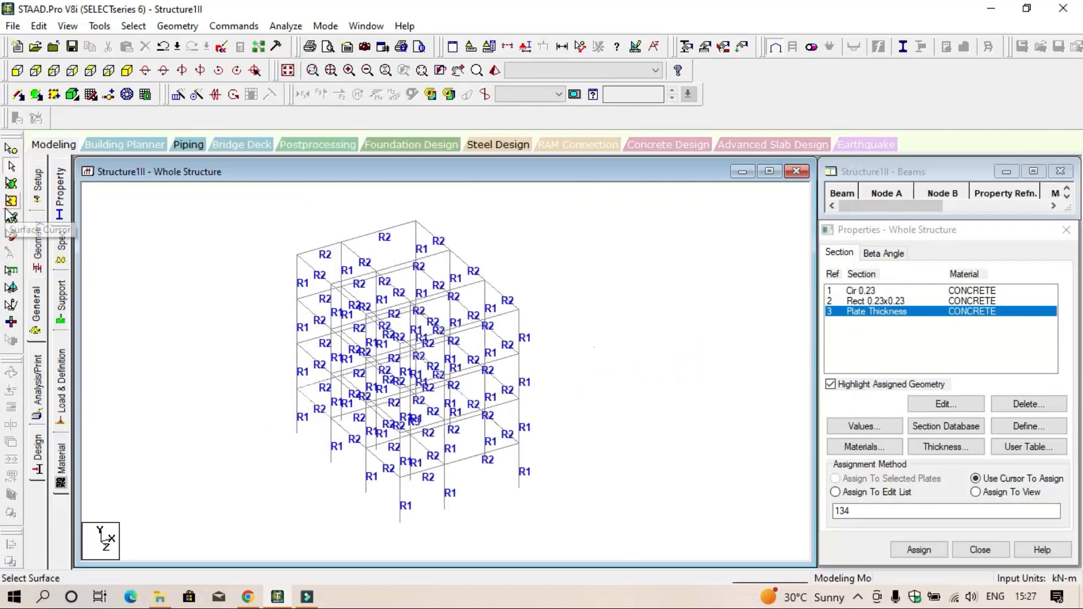
pyautogui.click(11, 191)
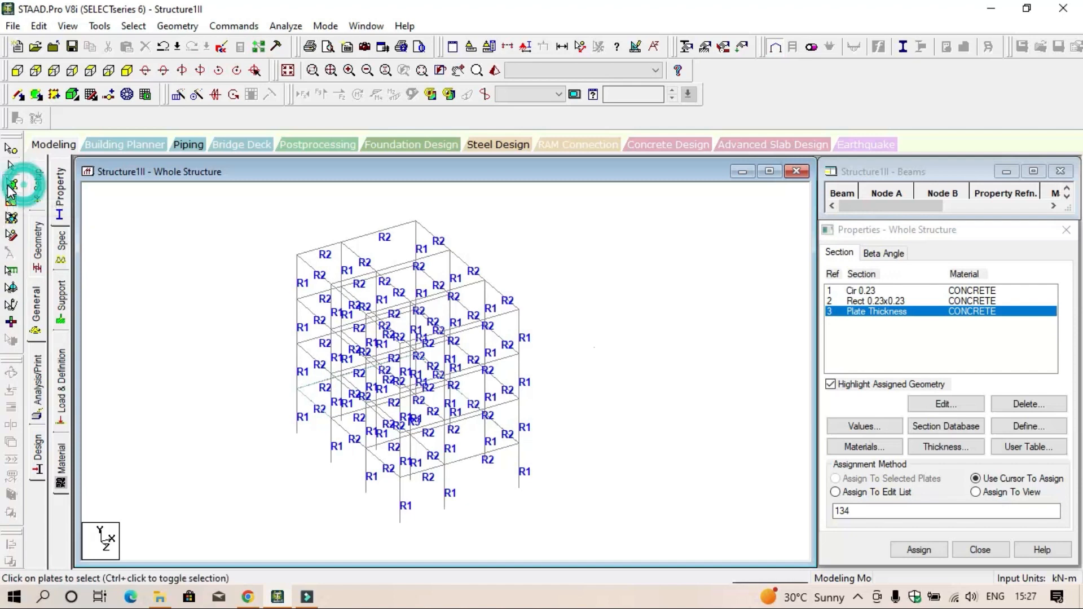
pyautogui.click(469, 453)
pyautogui.scroll(-1, 618, 369)
pyautogui.moveTo(547, 379); pyautogui.dragTo(410, 360, button='middle')
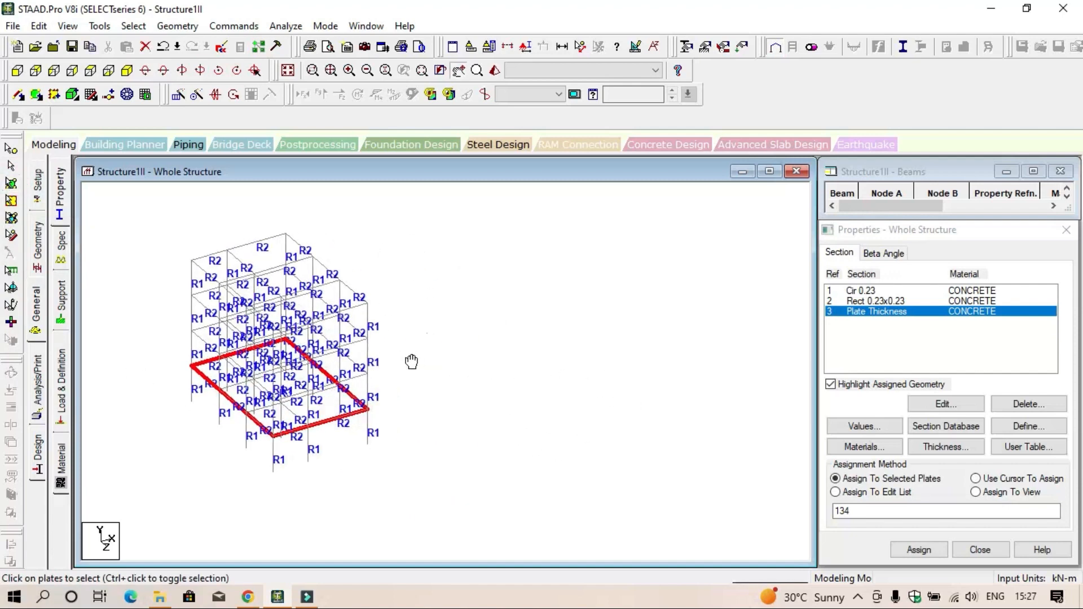
pyautogui.click(178, 96)
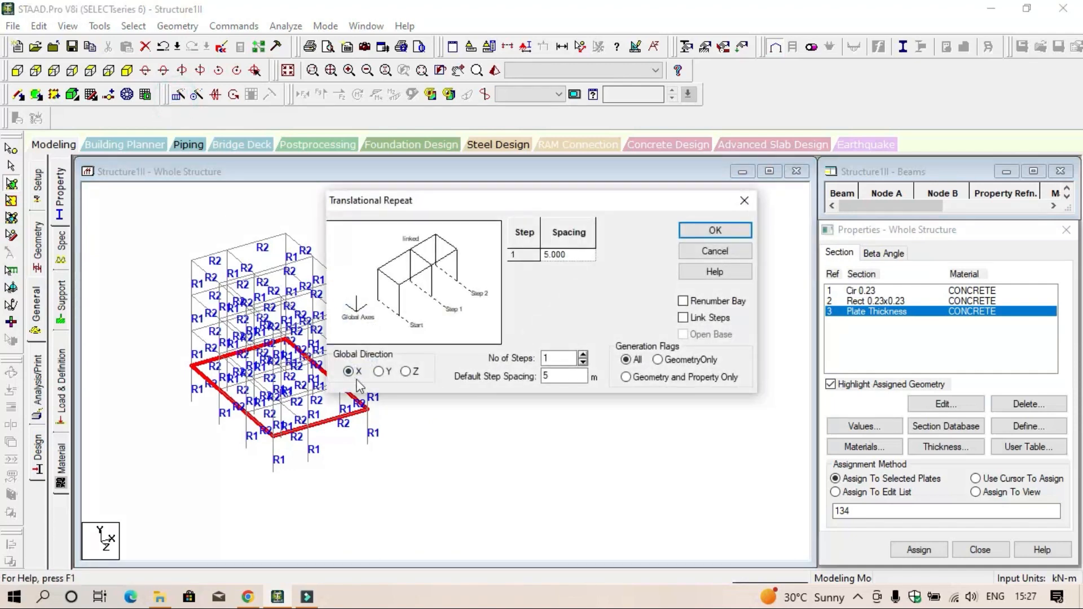
pyautogui.click(379, 371)
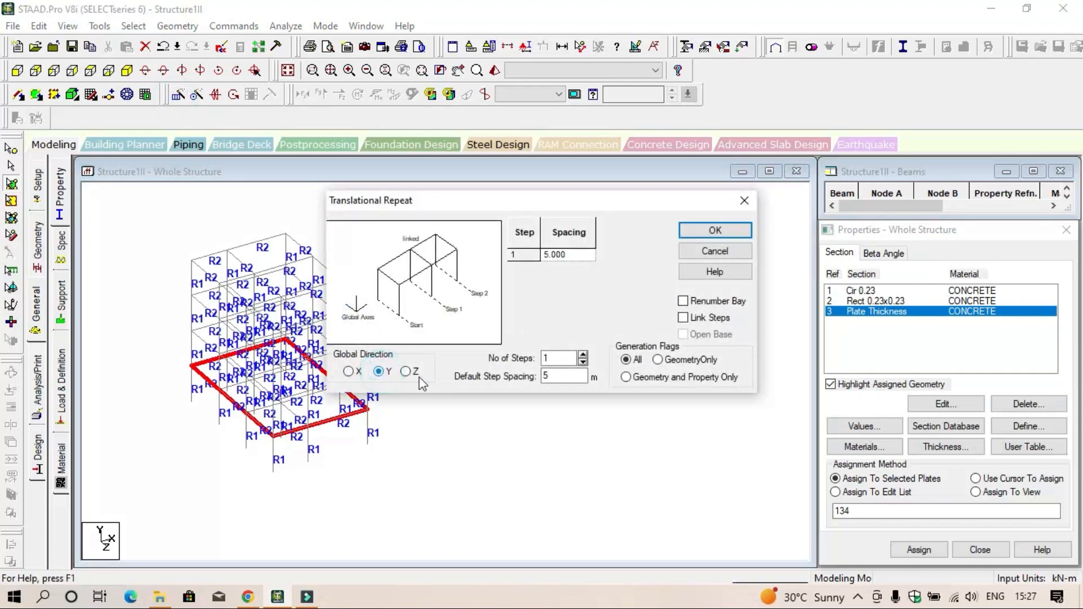
pyautogui.doubleClick(553, 376)
pyautogui.write('3')
pyautogui.click(584, 354)
pyautogui.click(583, 355)
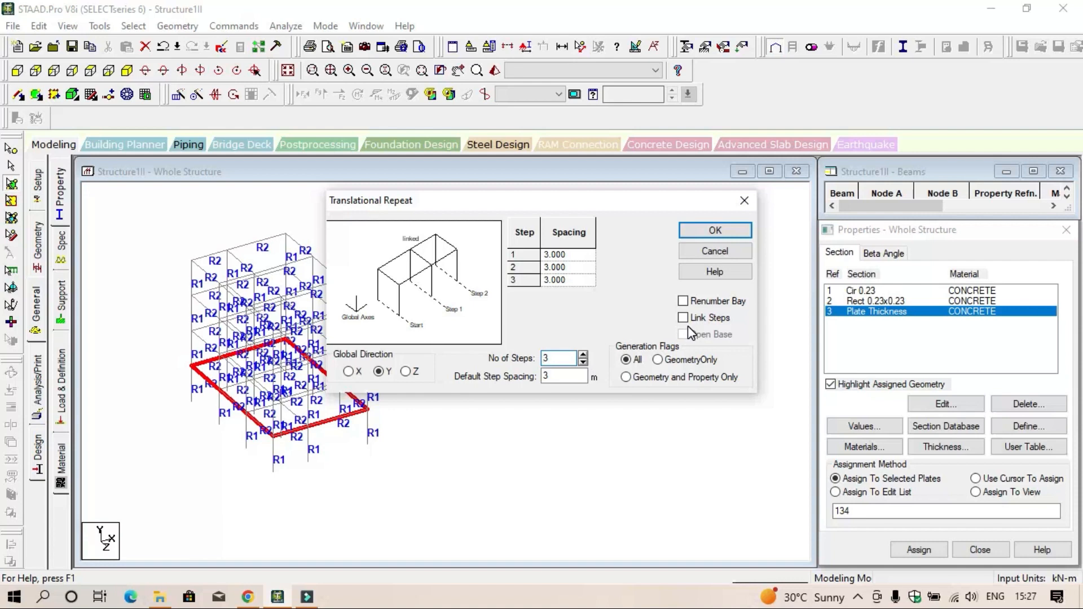
pyautogui.click(706, 232)
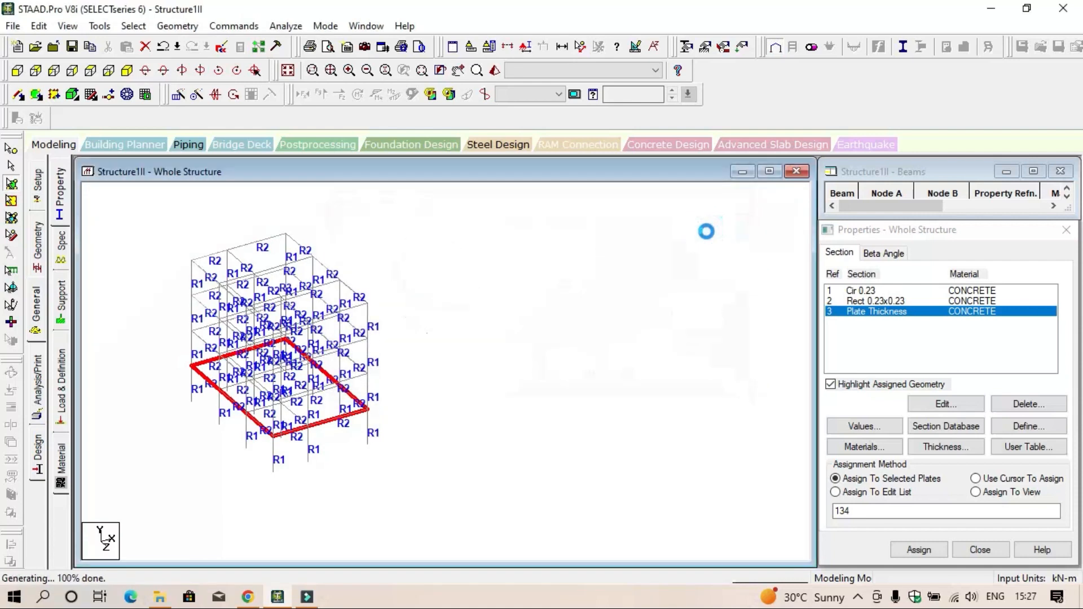
pyautogui.click(466, 384)
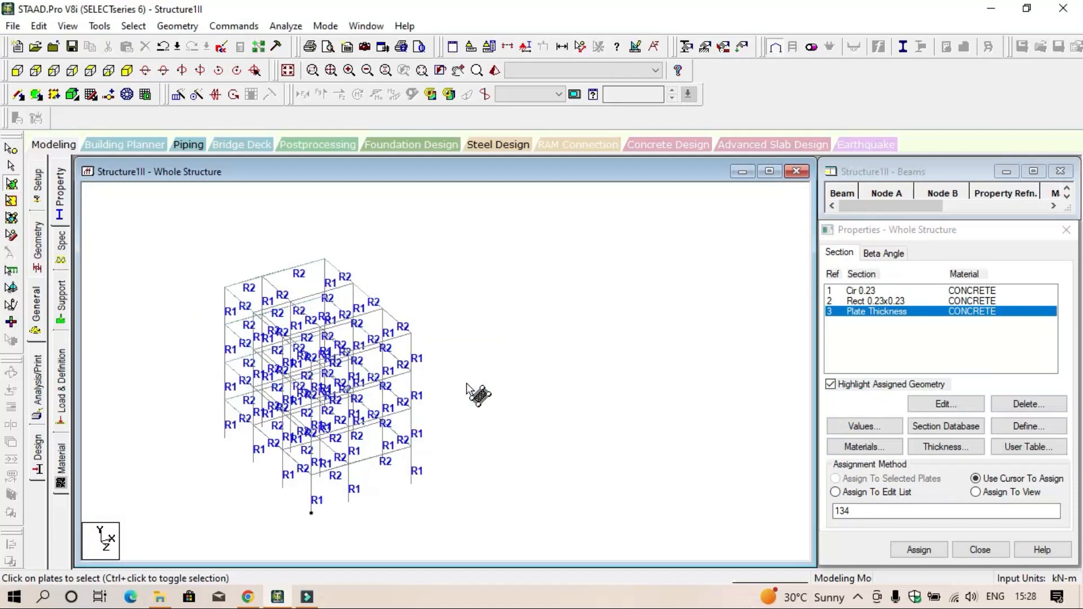
# - Inspect the slab plates on all storeys in the 3D rendered view, turning the model, then close that view
pyautogui.click(495, 71)
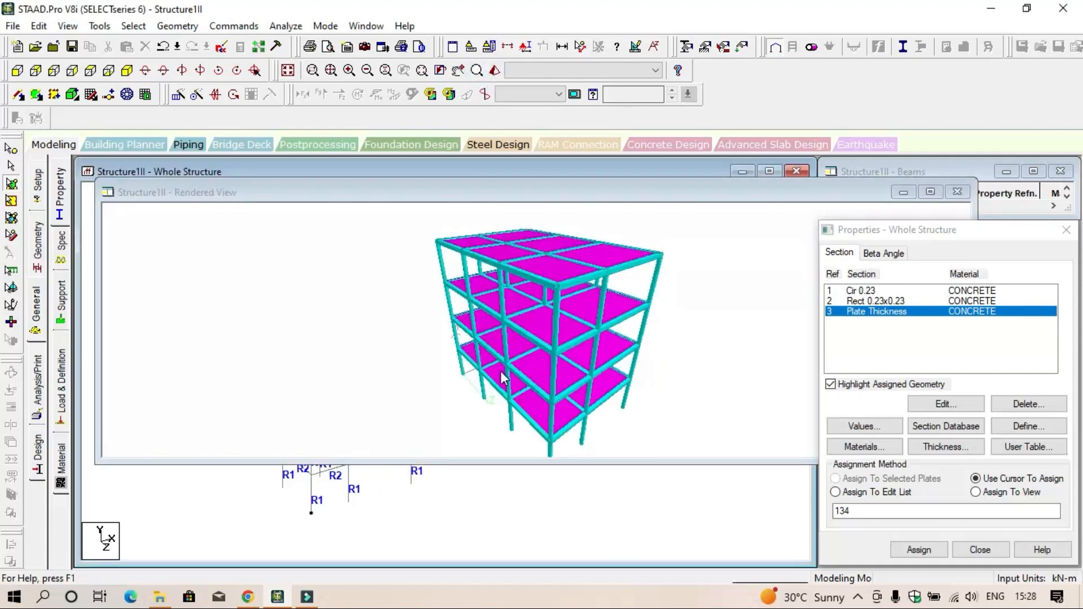
pyautogui.moveTo(504, 379); pyautogui.dragTo(547, 338)
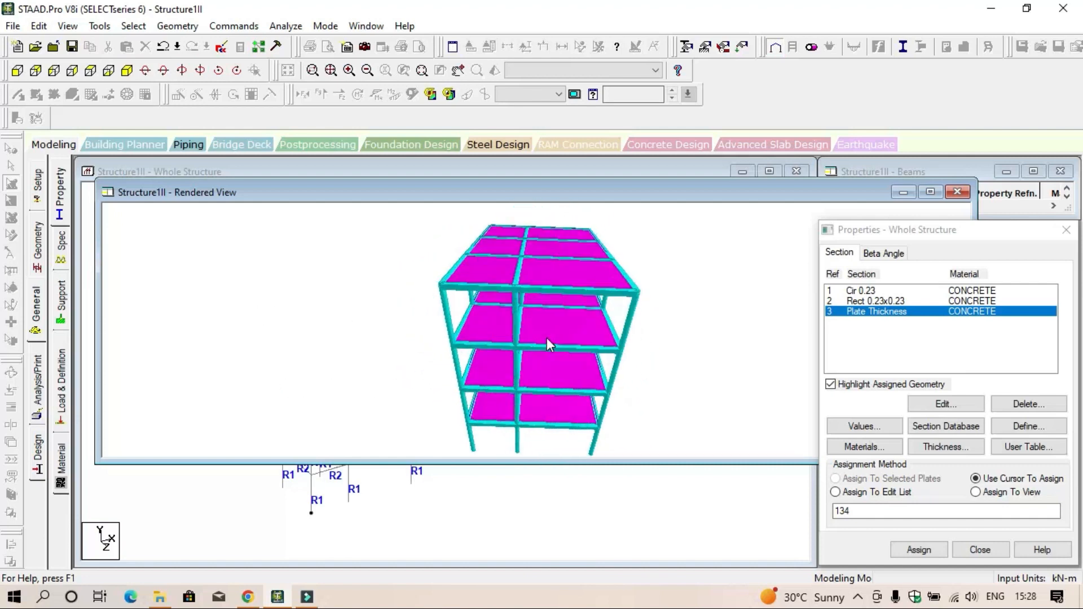
pyautogui.click(958, 193)
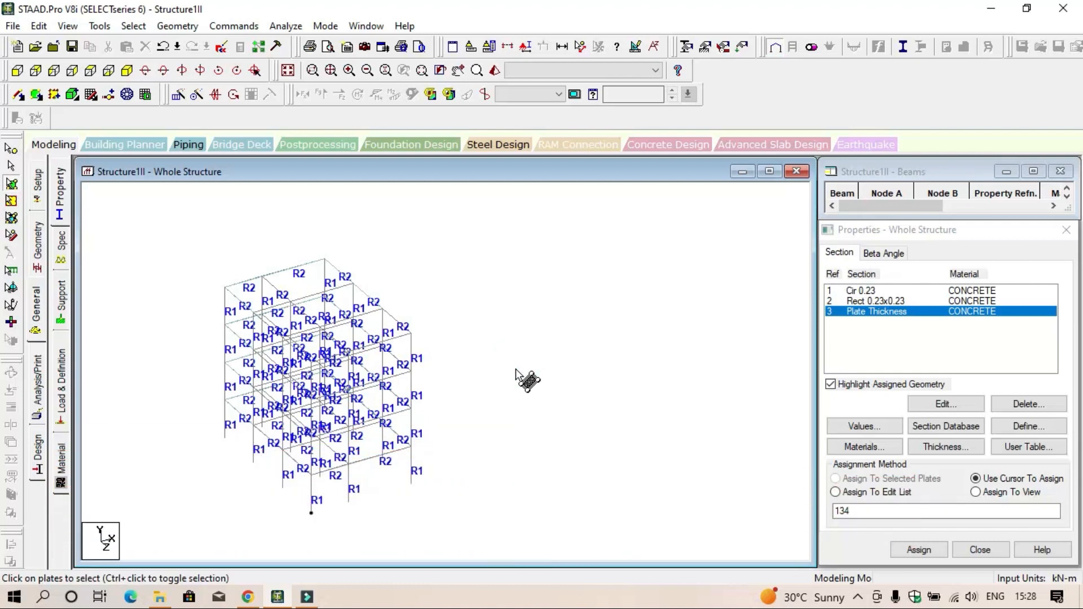
# - Create a fixed support definition for the structure
pyautogui.click(61, 322)
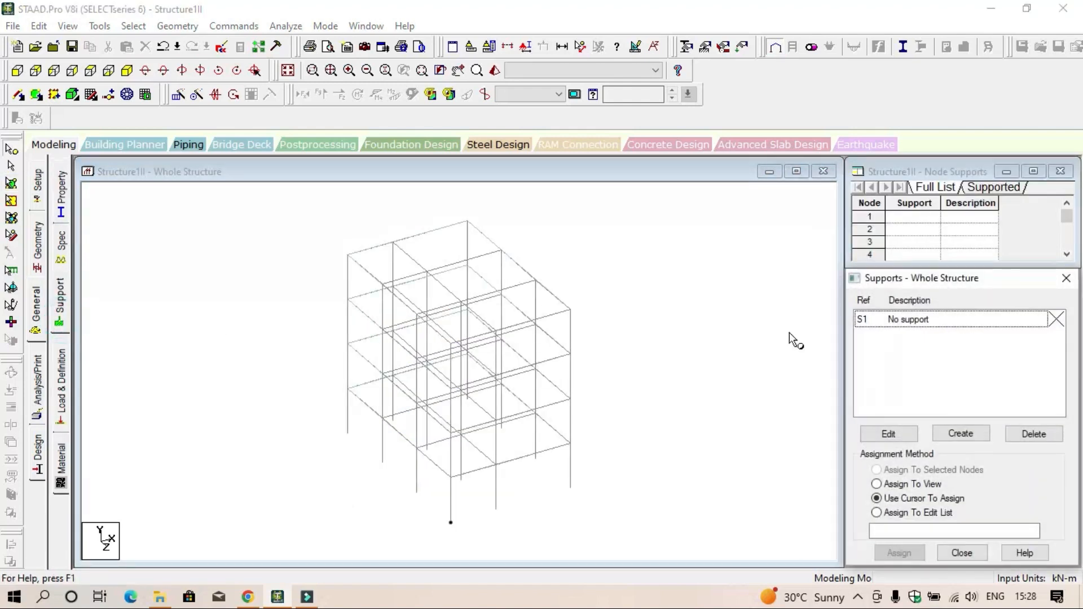
pyautogui.click(954, 435)
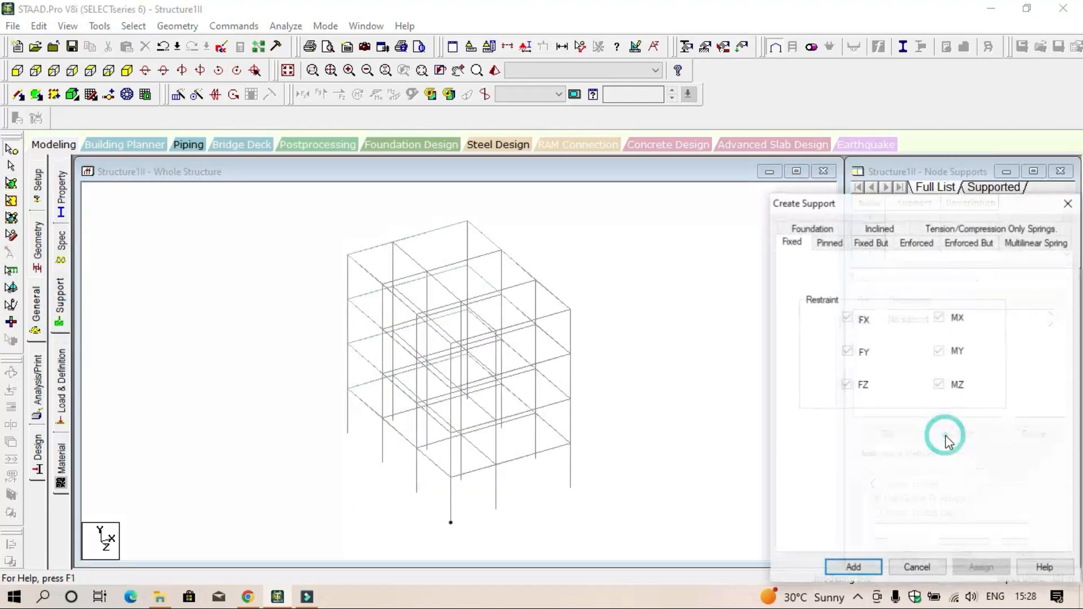
pyautogui.click(844, 573)
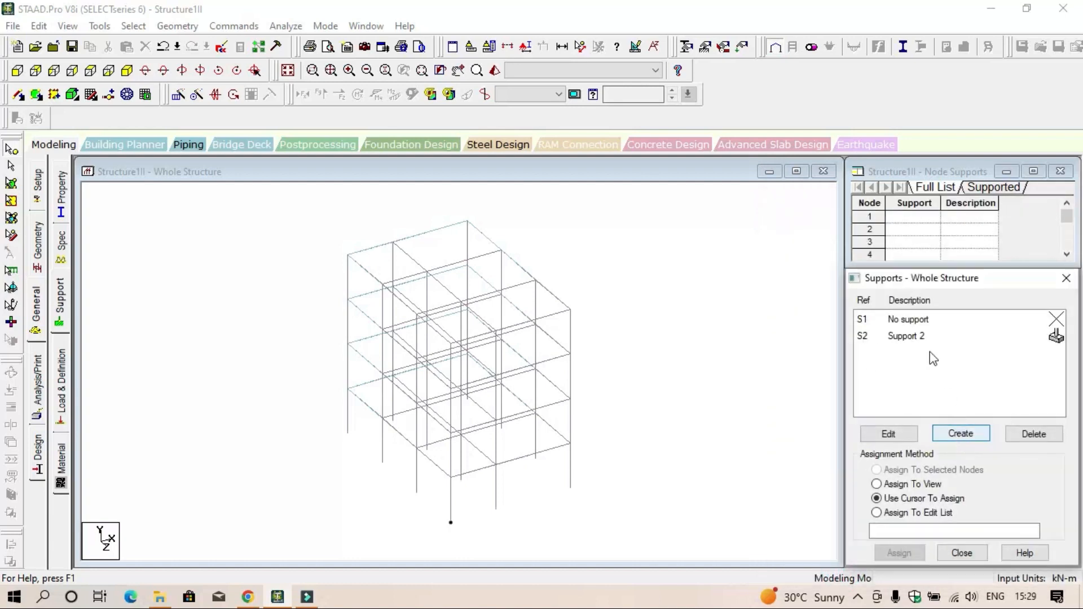
# - Assign the fixed support to all column base nodes, selecting them in the front view, and clear the selection
pyautogui.click(21, 75)
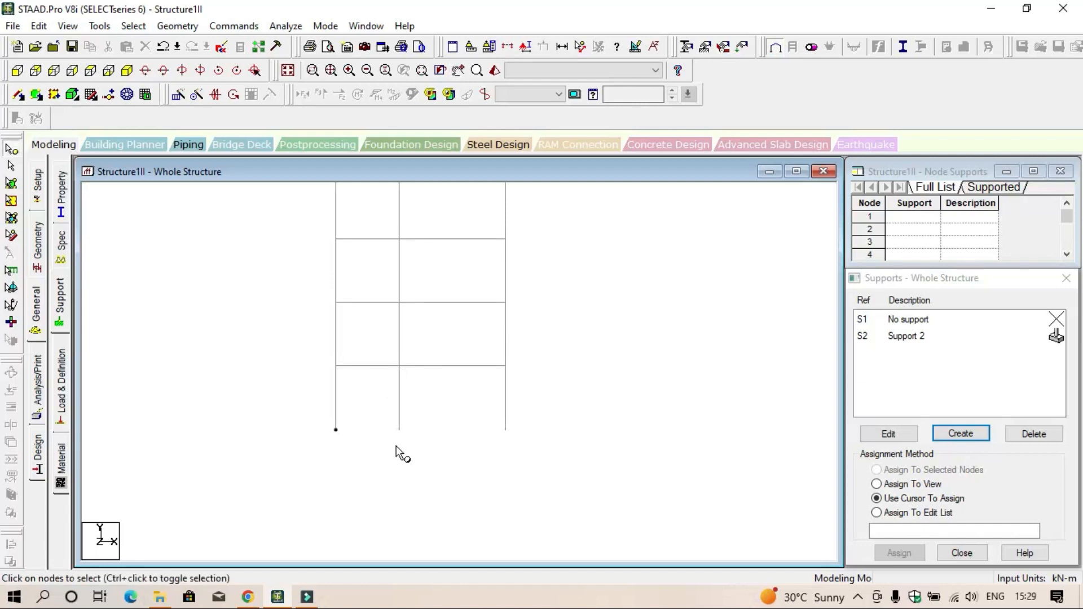
pyautogui.click(913, 336)
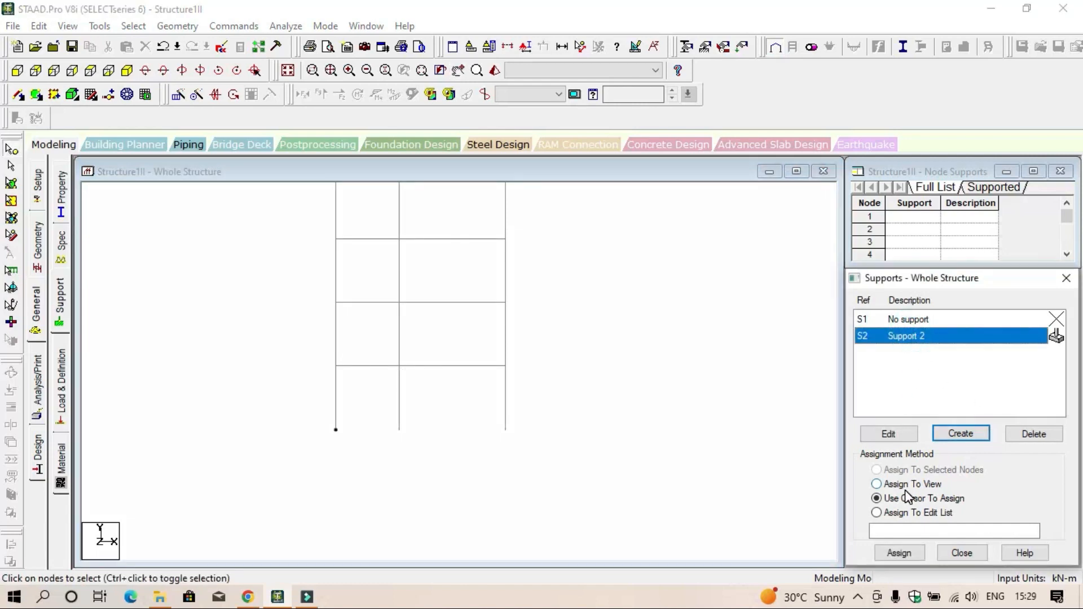
pyautogui.moveTo(316, 423); pyautogui.dragTo(541, 448)
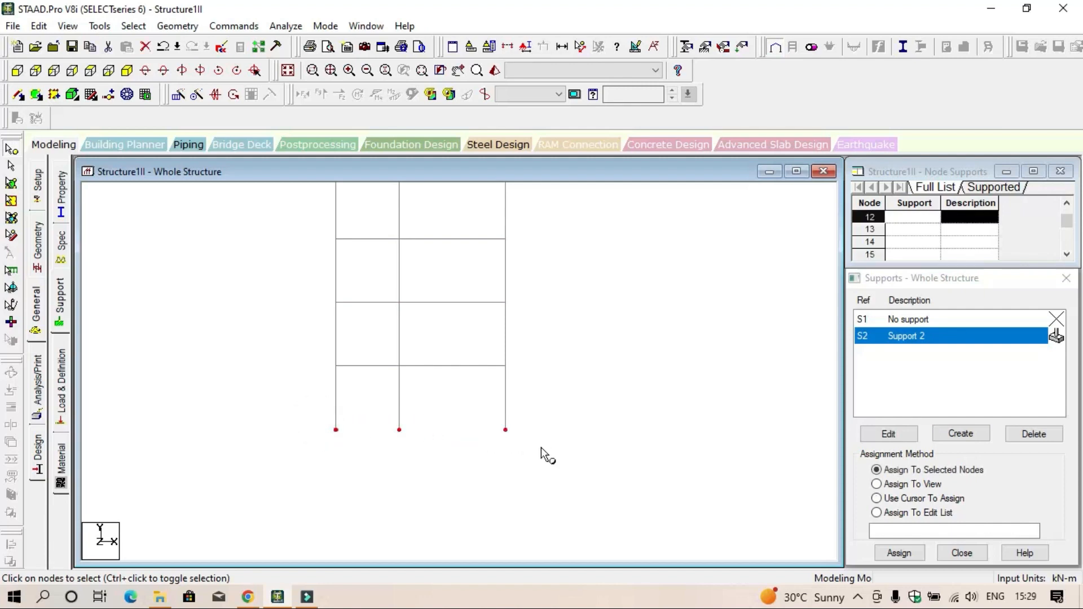
pyautogui.click(127, 71)
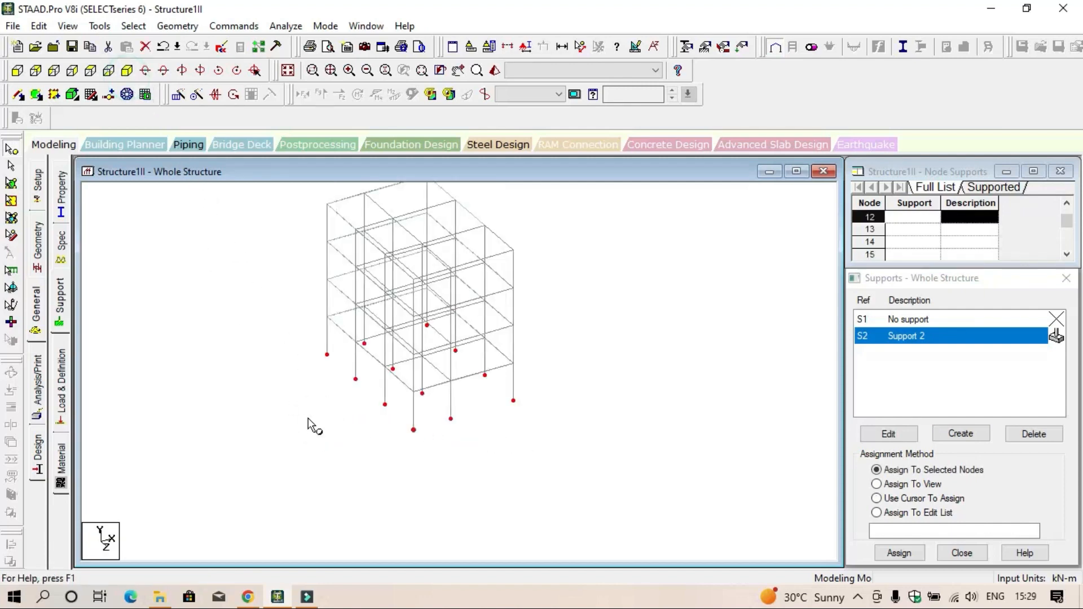
pyautogui.click(896, 554)
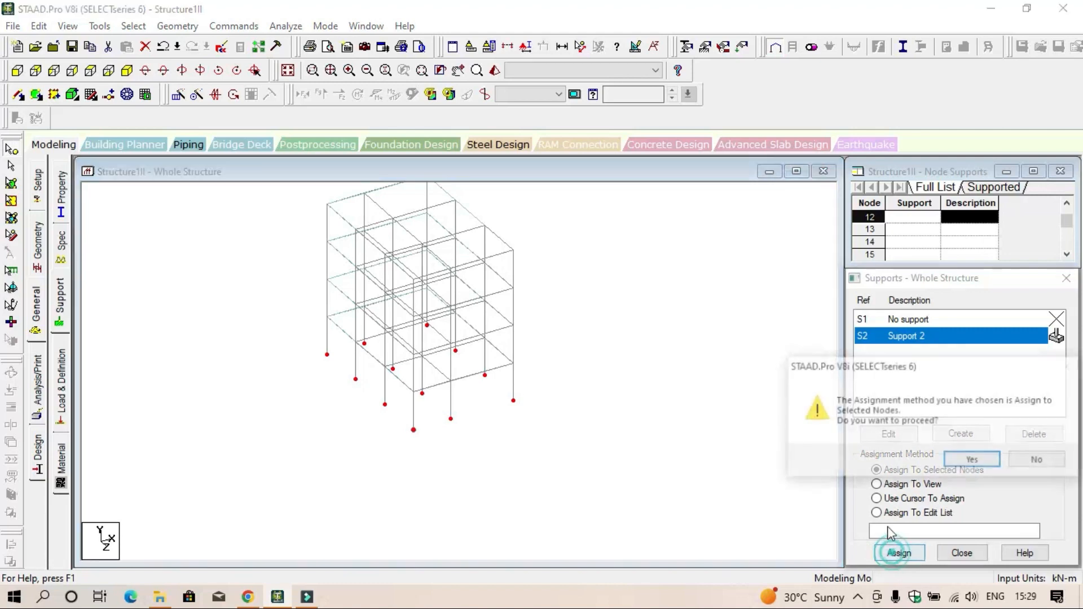
pyautogui.click(974, 461)
pyautogui.click(725, 375)
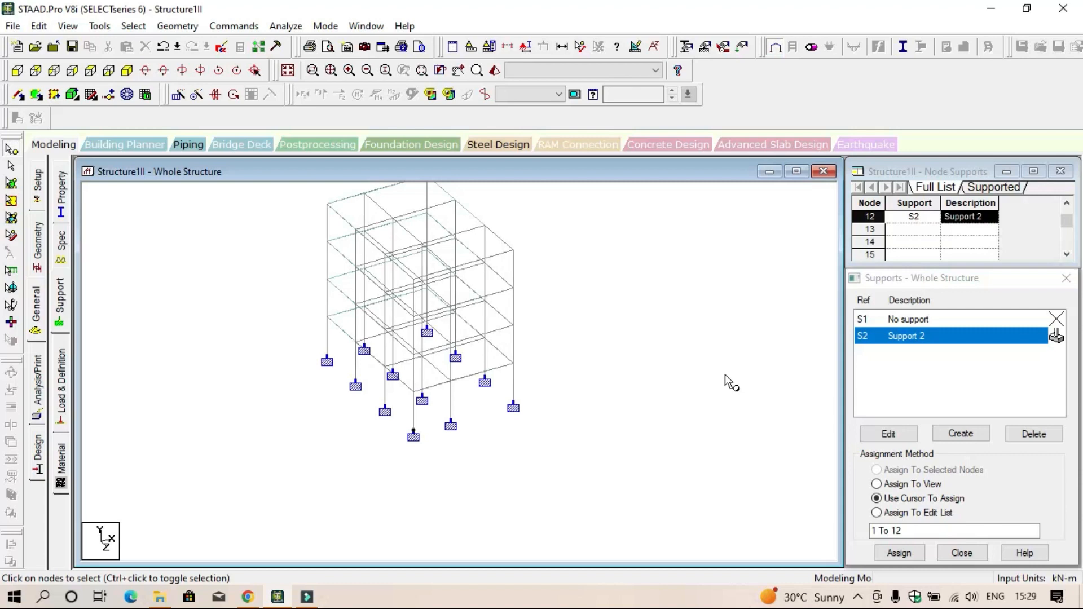
# - Open the load definitions and look at the settings for a new primary load case without adding one
pyautogui.click(62, 413)
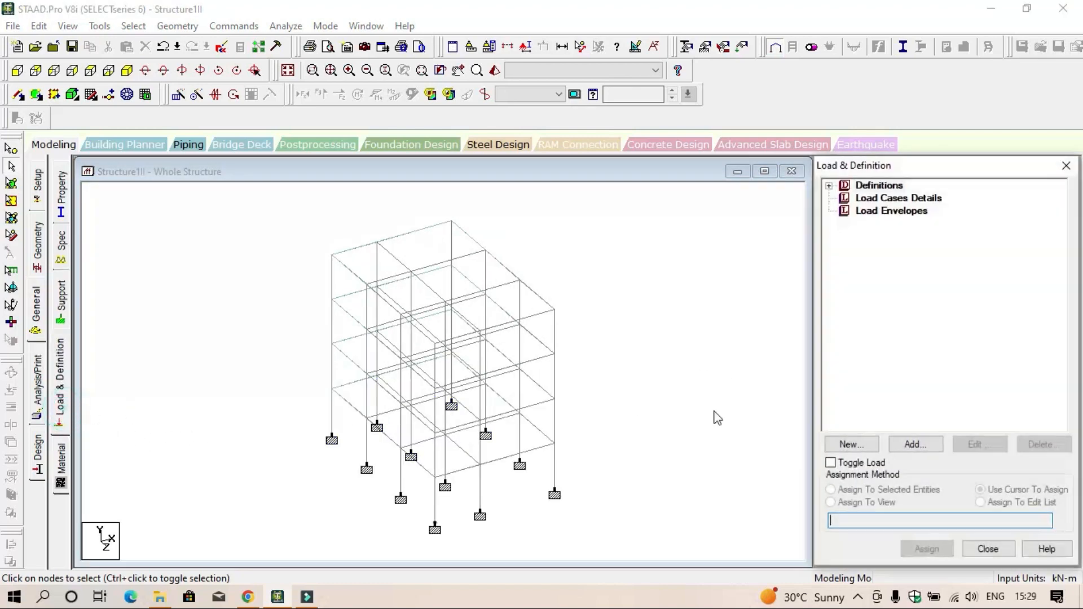
pyautogui.click(901, 203)
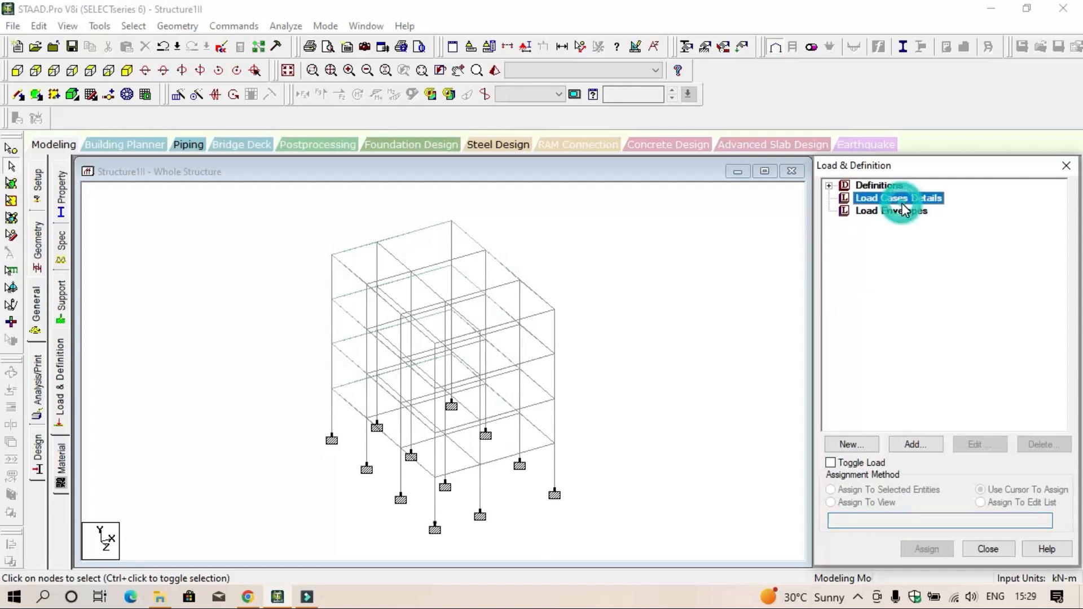
pyautogui.click(915, 444)
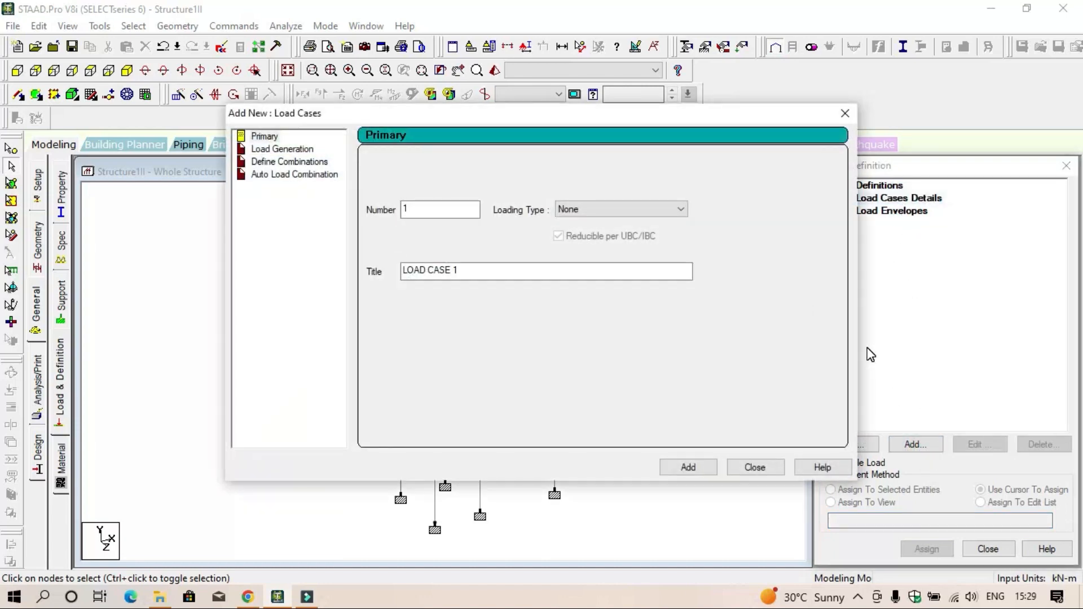
pyautogui.click(845, 114)
pyautogui.click(873, 202)
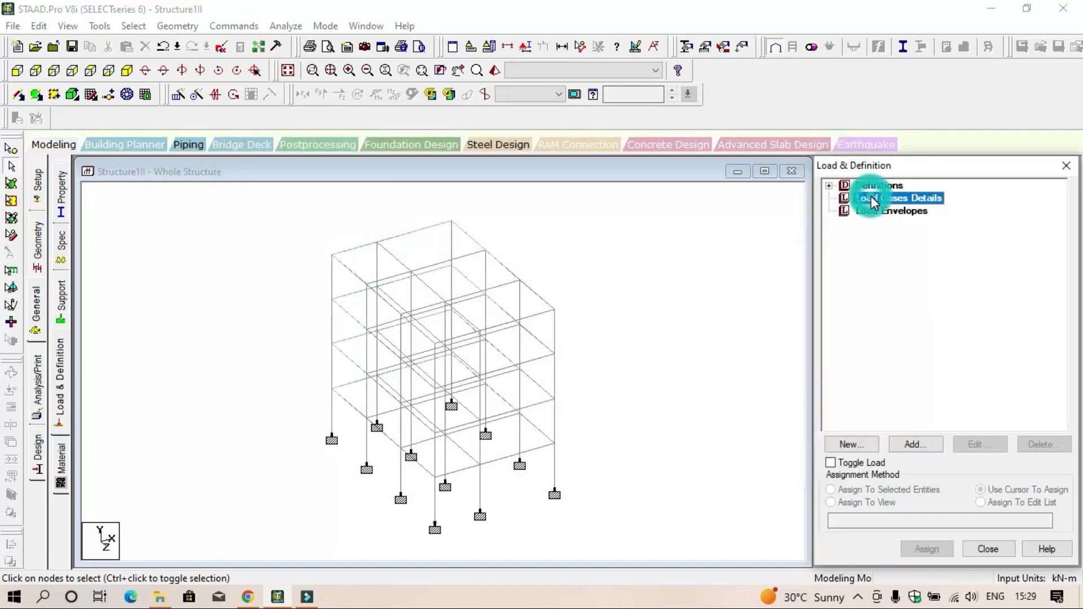
pyautogui.click(910, 446)
pyautogui.click(845, 113)
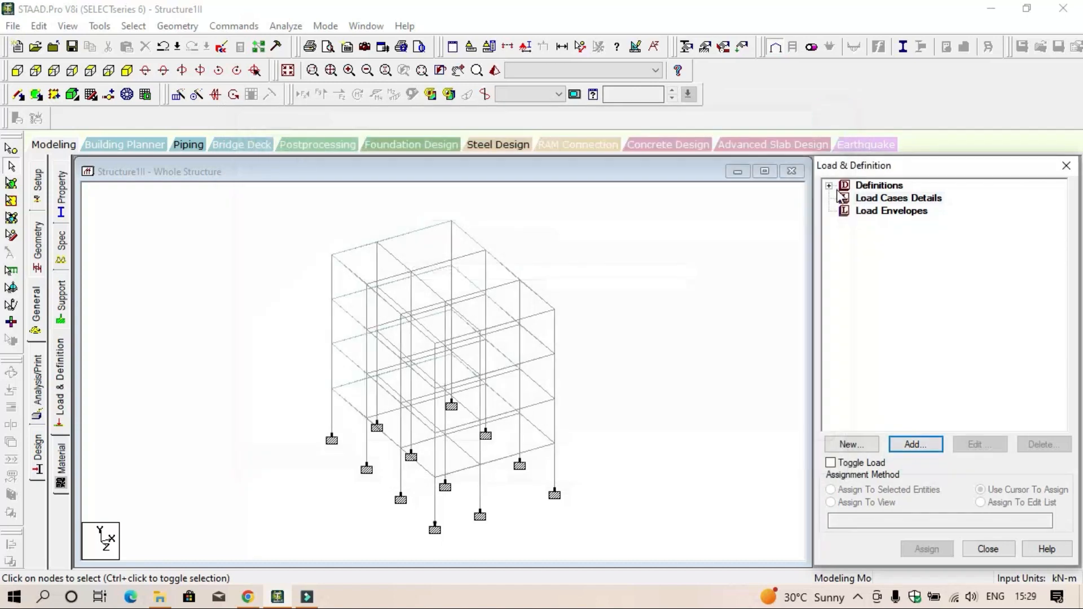
pyautogui.click(829, 186)
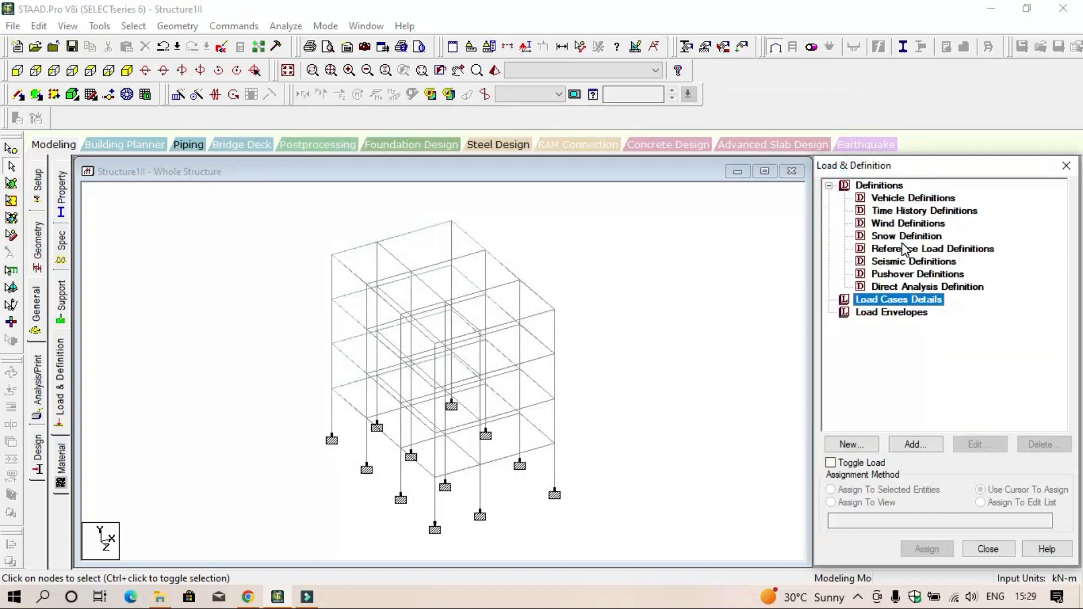
pyautogui.click(913, 262)
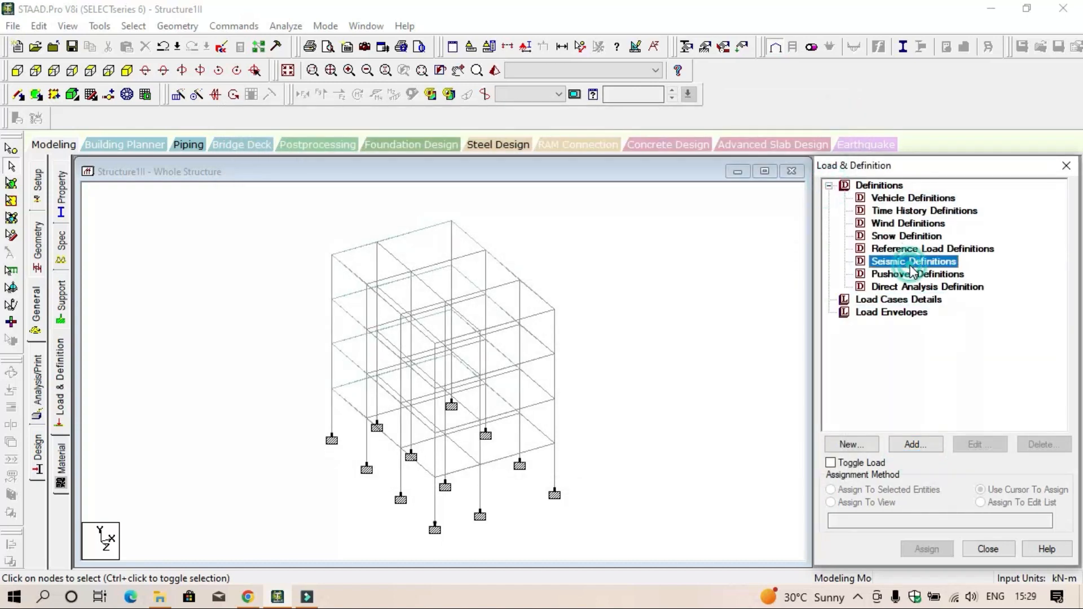
pyautogui.click(914, 444)
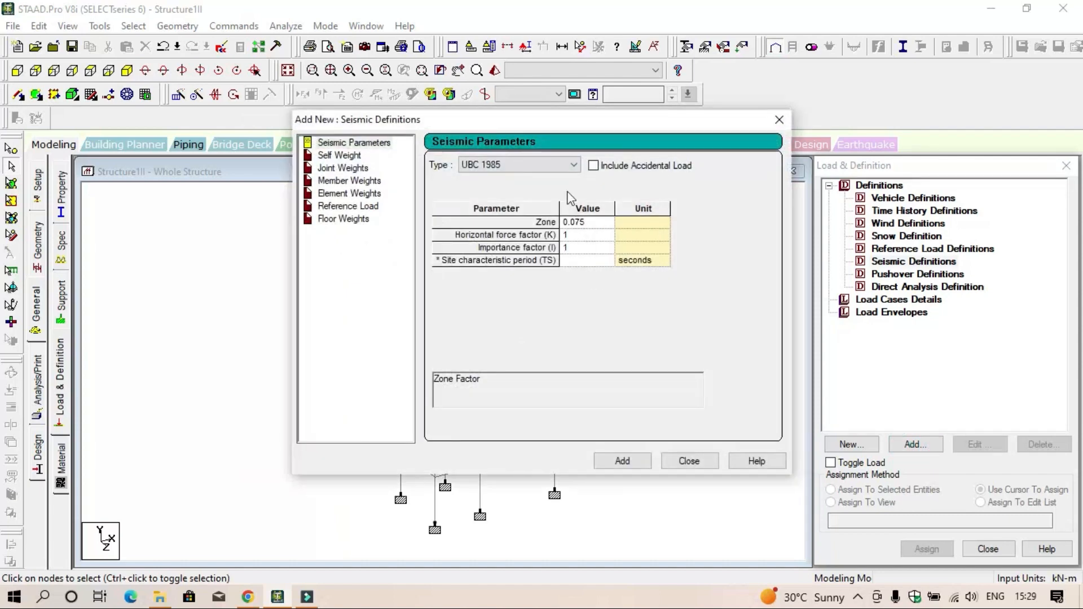
pyautogui.click(566, 169)
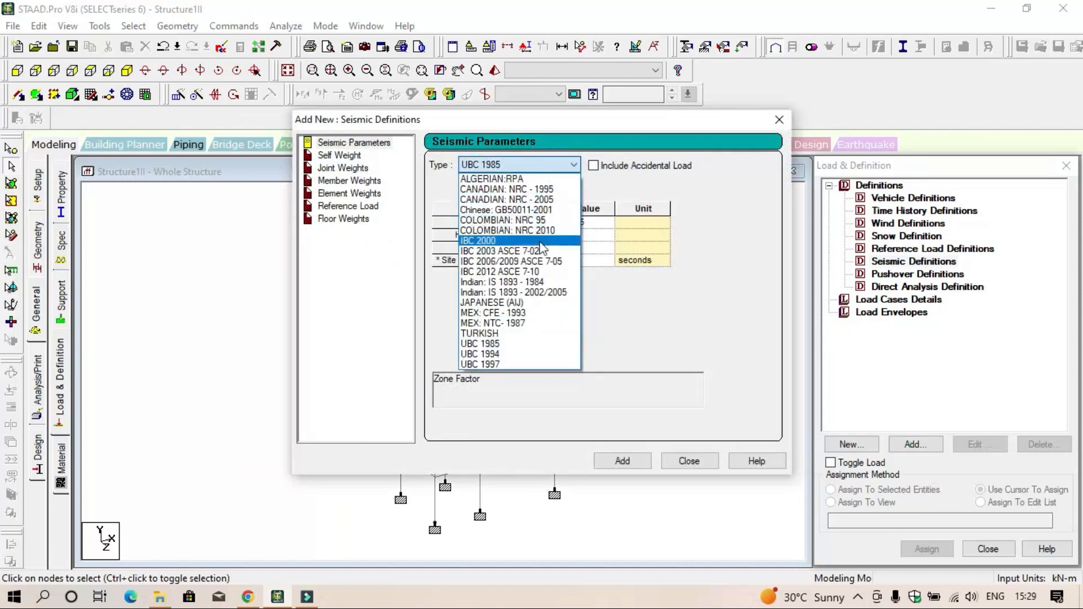
pyautogui.click(540, 293)
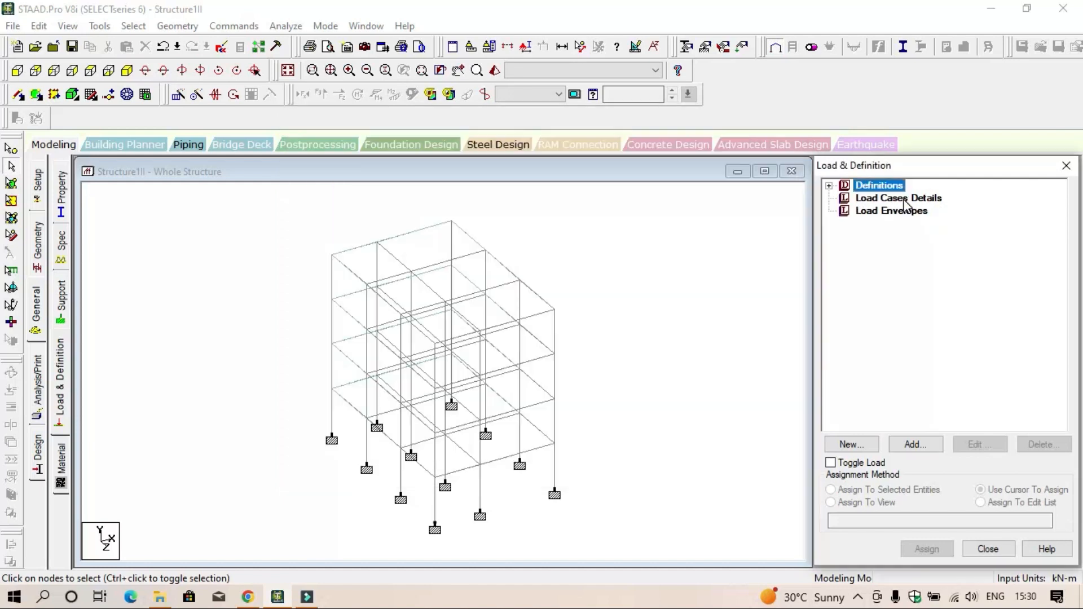
# - Add primary load case 1 with the Dead loading type and the title DL
pyautogui.click(901, 198)
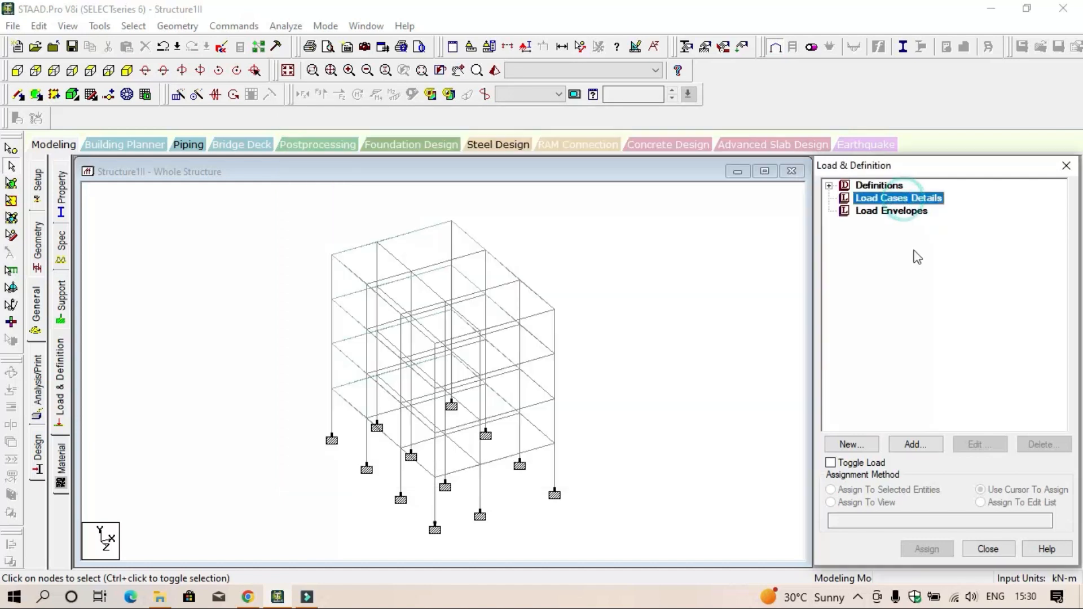
pyautogui.click(914, 446)
pyautogui.click(607, 216)
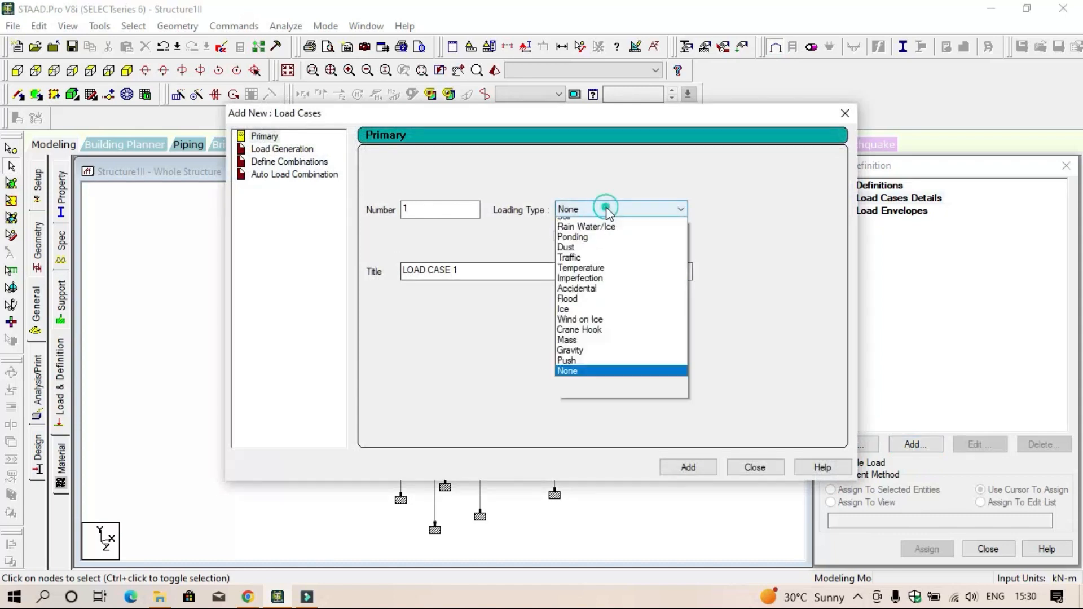
pyautogui.click(606, 220)
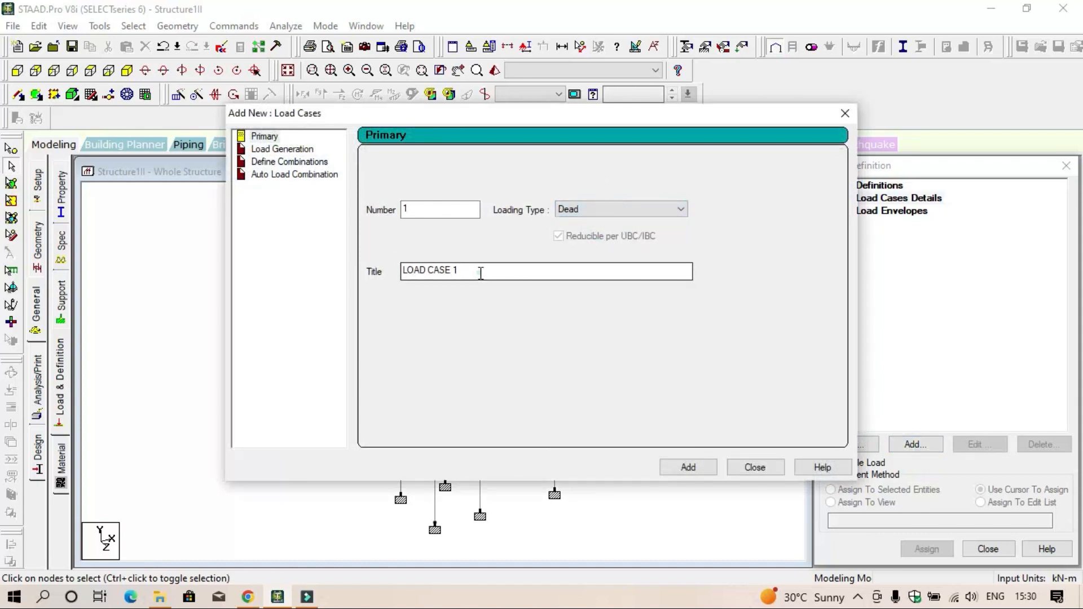
pyautogui.moveTo(479, 271); pyautogui.dragTo(259, 279)
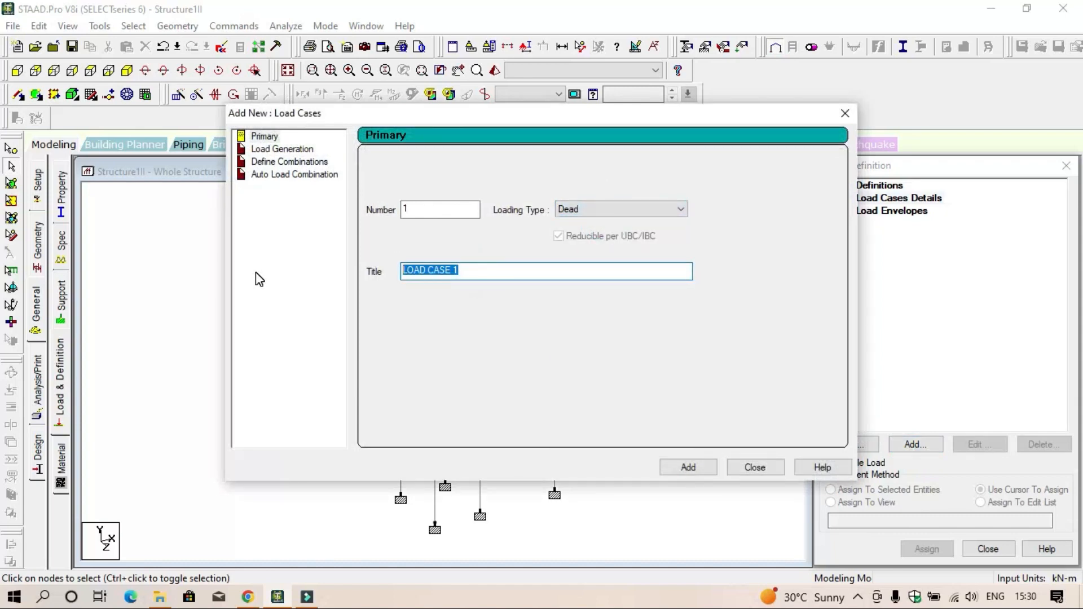
pyautogui.write('DL')
pyautogui.click(689, 468)
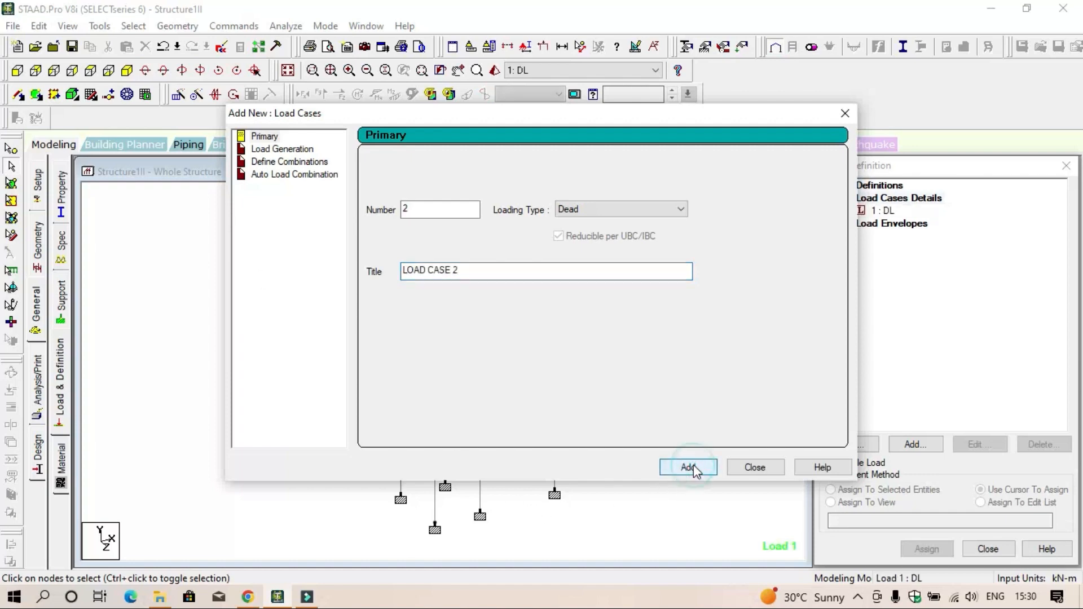
# - Add primary load case 2 with the Live loading type and the title LL
pyautogui.click(681, 210)
pyautogui.click(641, 232)
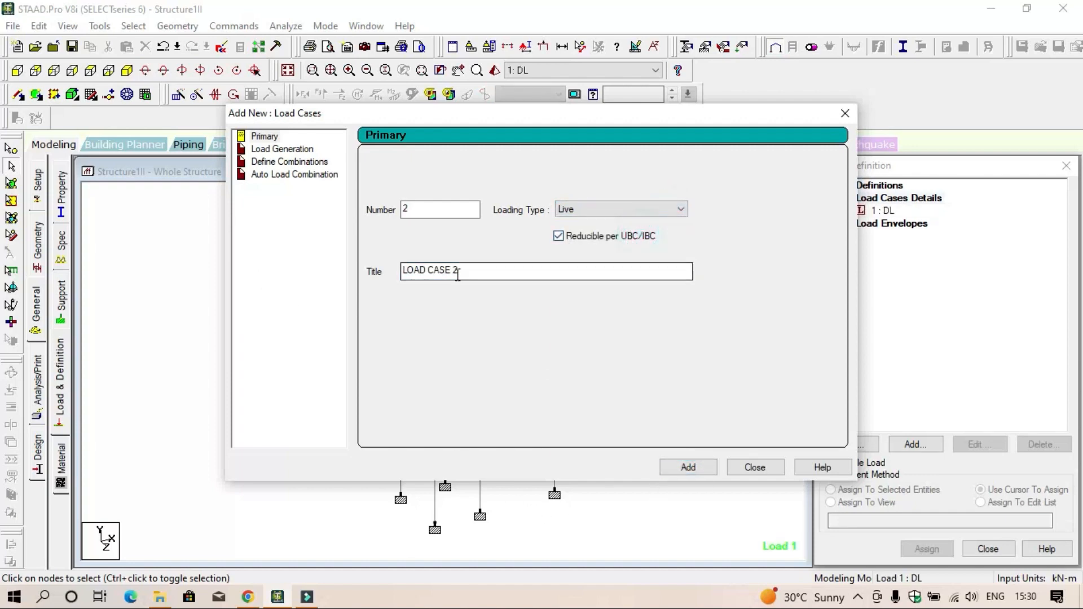
pyautogui.moveTo(478, 269); pyautogui.dragTo(314, 274)
pyautogui.write('L')
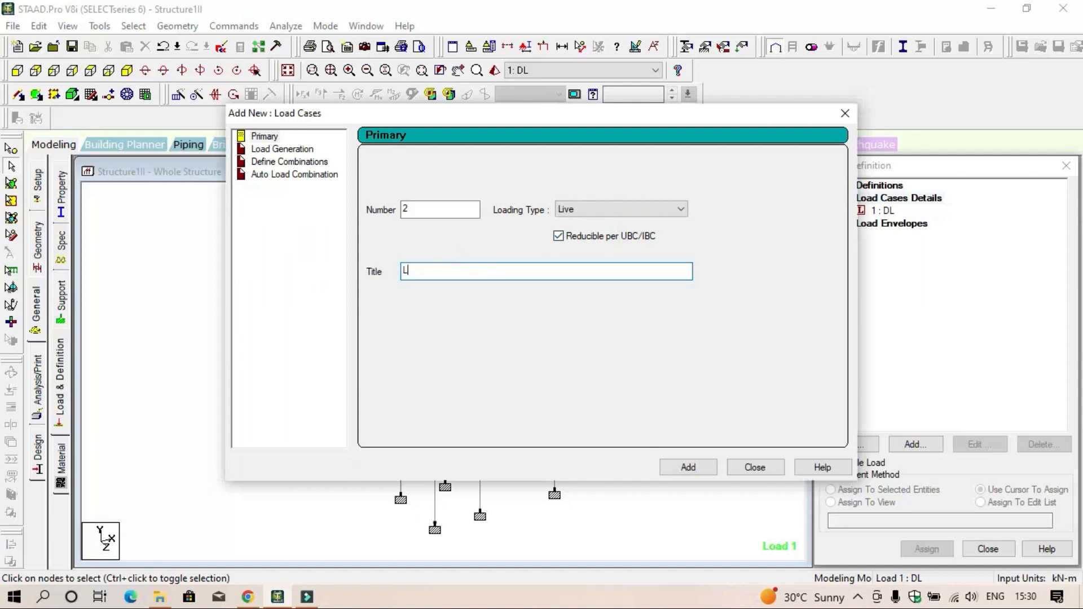
pyautogui.write('L')
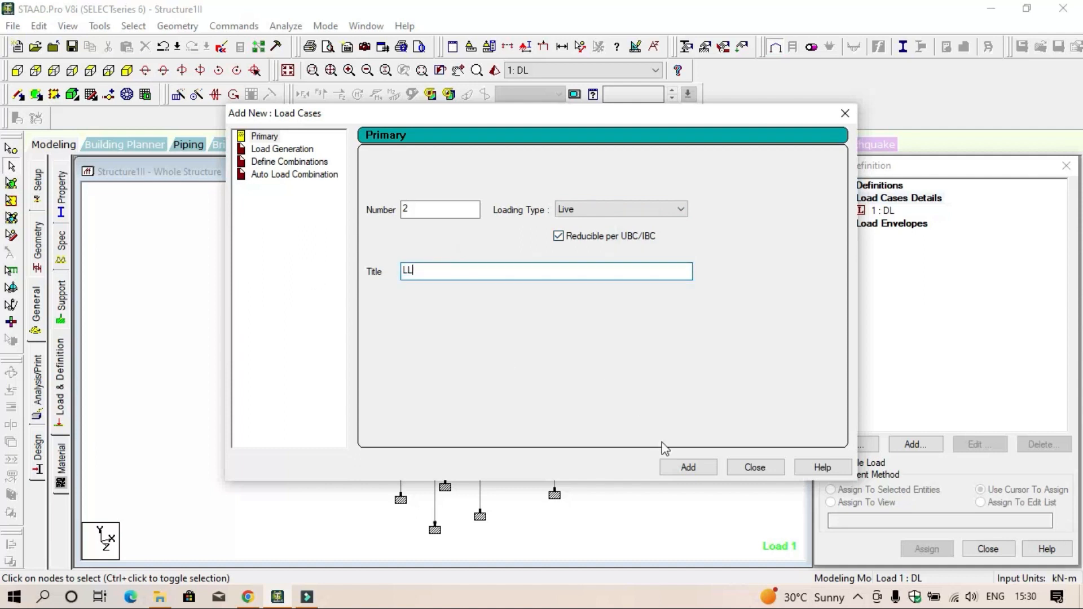
pyautogui.click(680, 468)
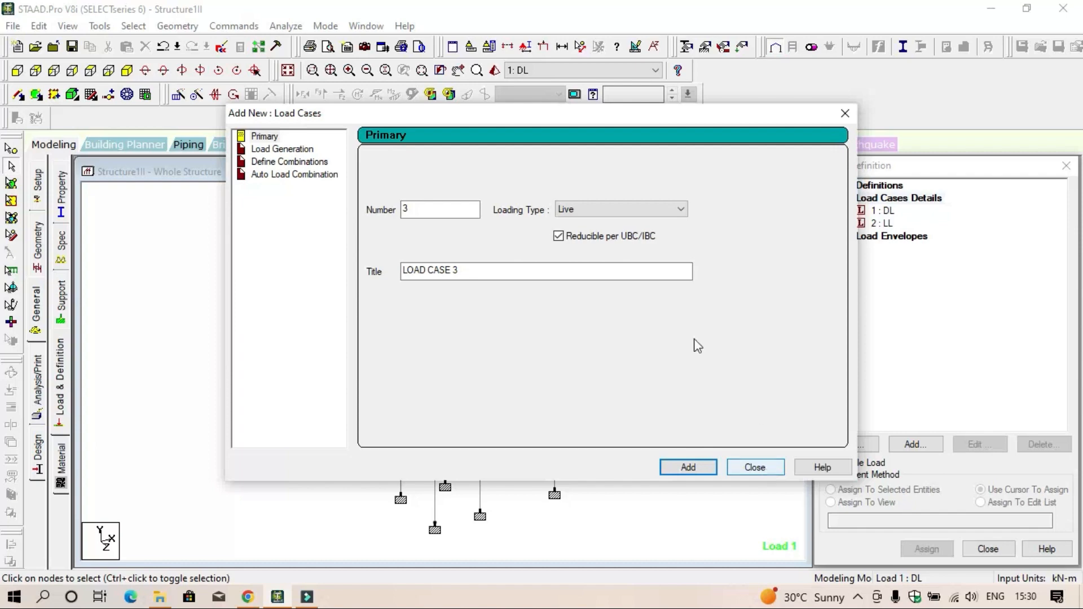
pyautogui.click(681, 210)
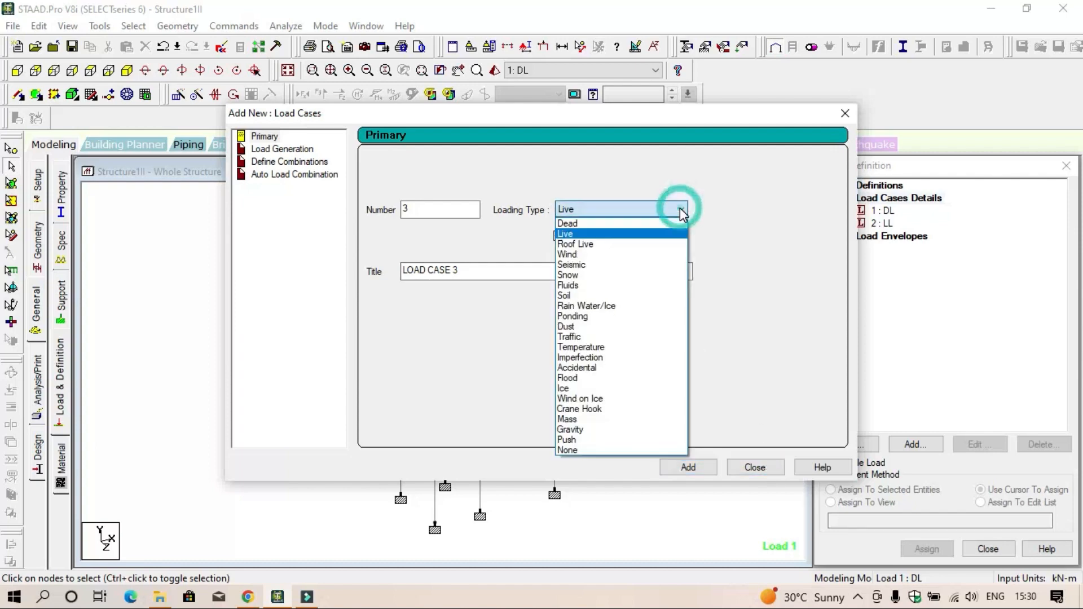
pyautogui.click(635, 265)
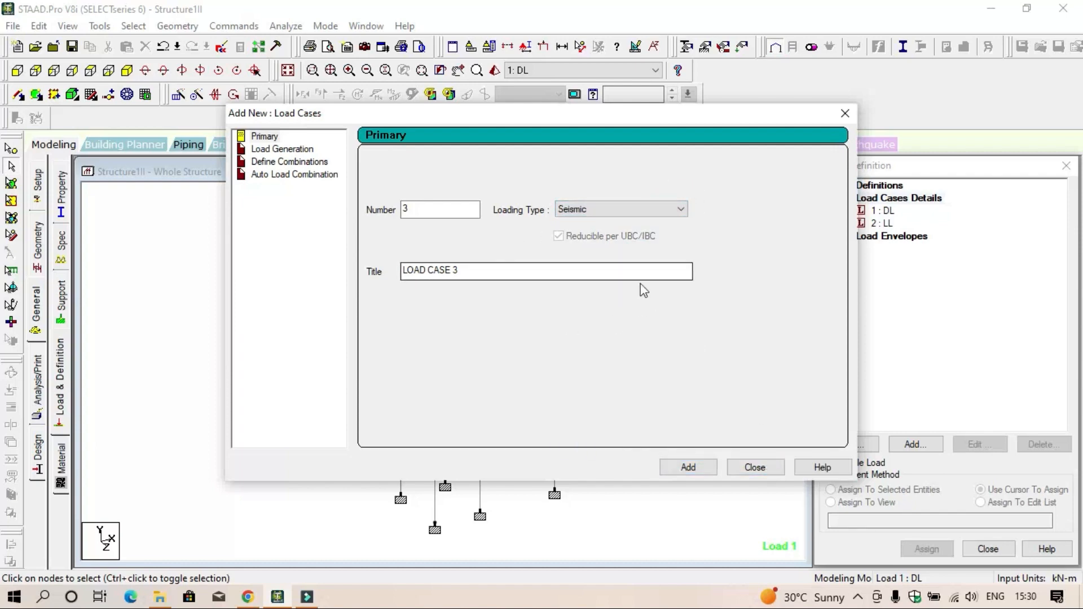
pyautogui.click(754, 468)
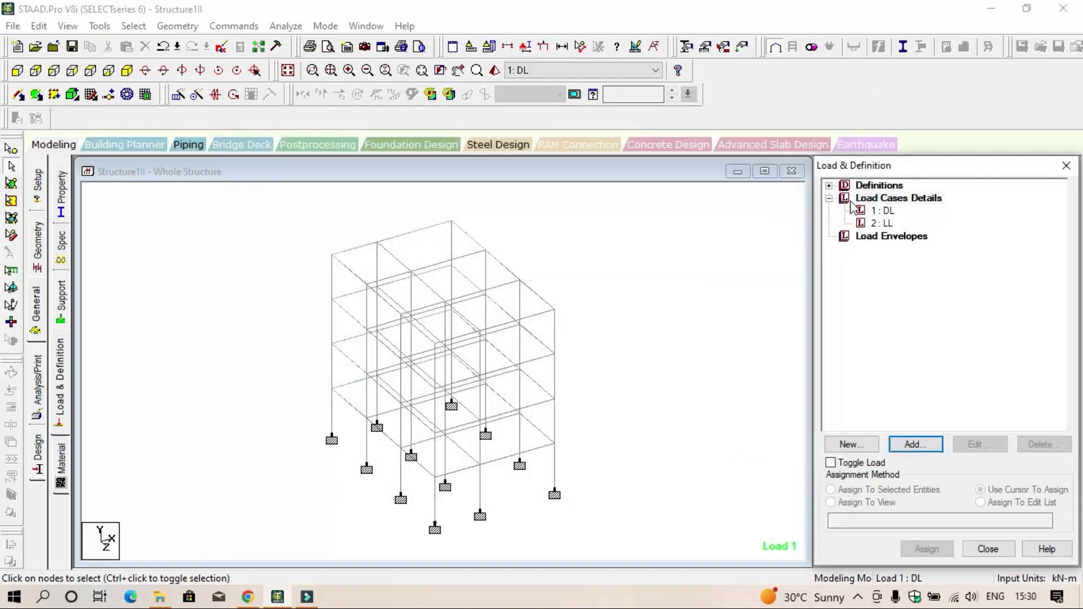
# - Add a selfweight load in the Y direction with factor -1 to the DL load case
pyautogui.click(829, 186)
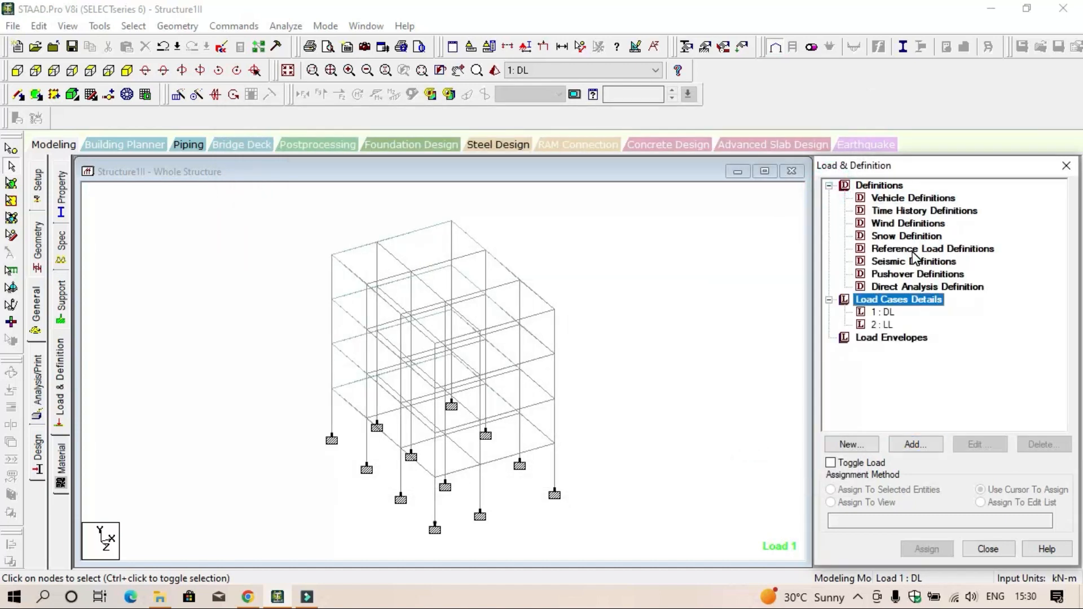
pyautogui.click(884, 312)
pyautogui.click(928, 450)
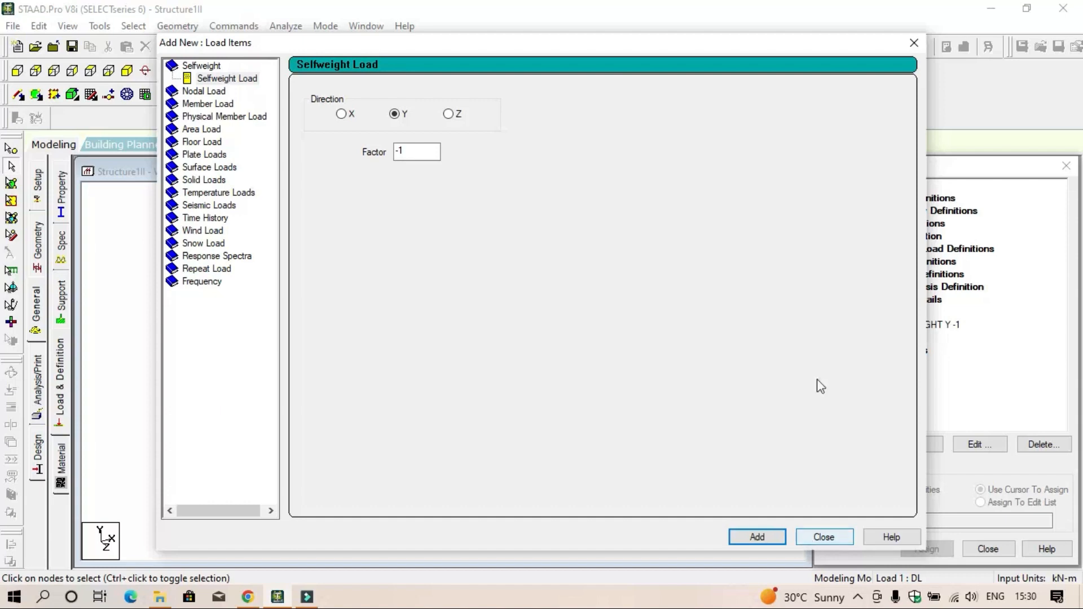
pyautogui.click(914, 44)
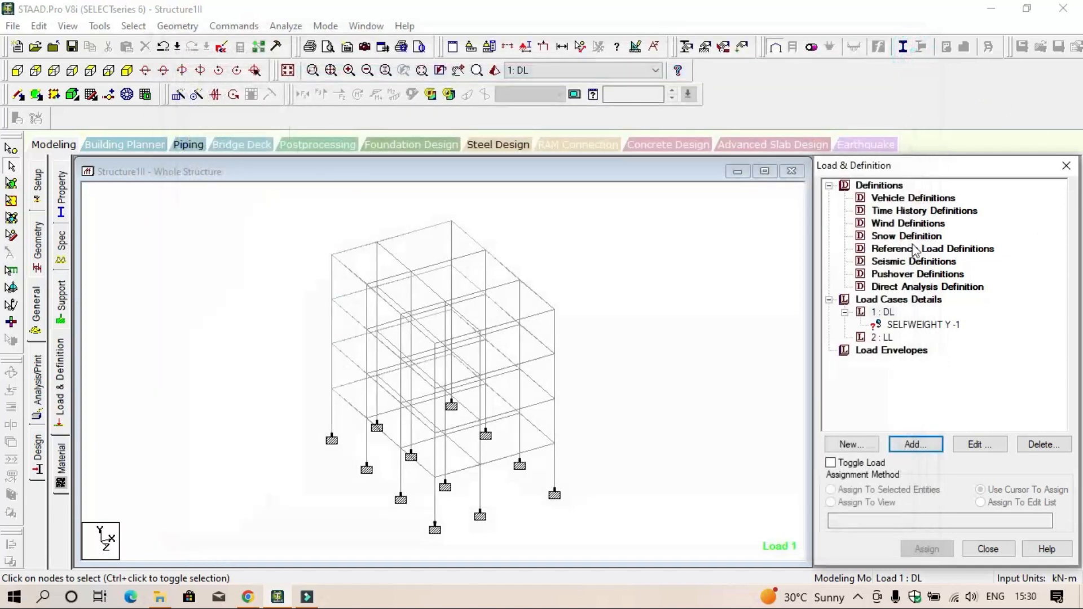
# - Open the new load items for the LL load case, saving the file, and examine the member and floor load types
pyautogui.click(884, 337)
pyautogui.click(916, 445)
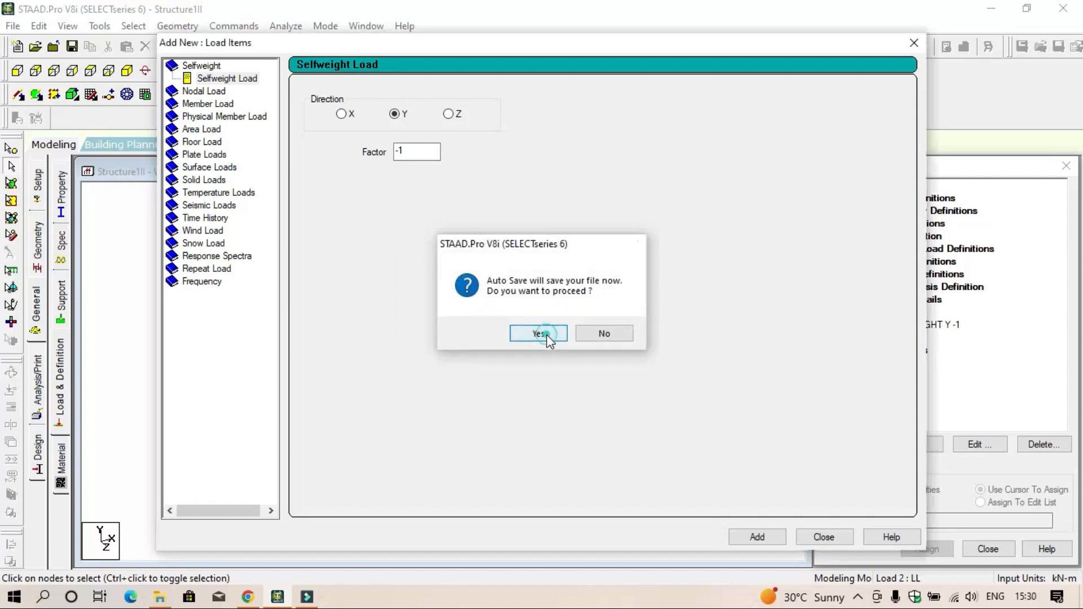
pyautogui.click(547, 334)
pyautogui.click(446, 319)
pyautogui.click(224, 104)
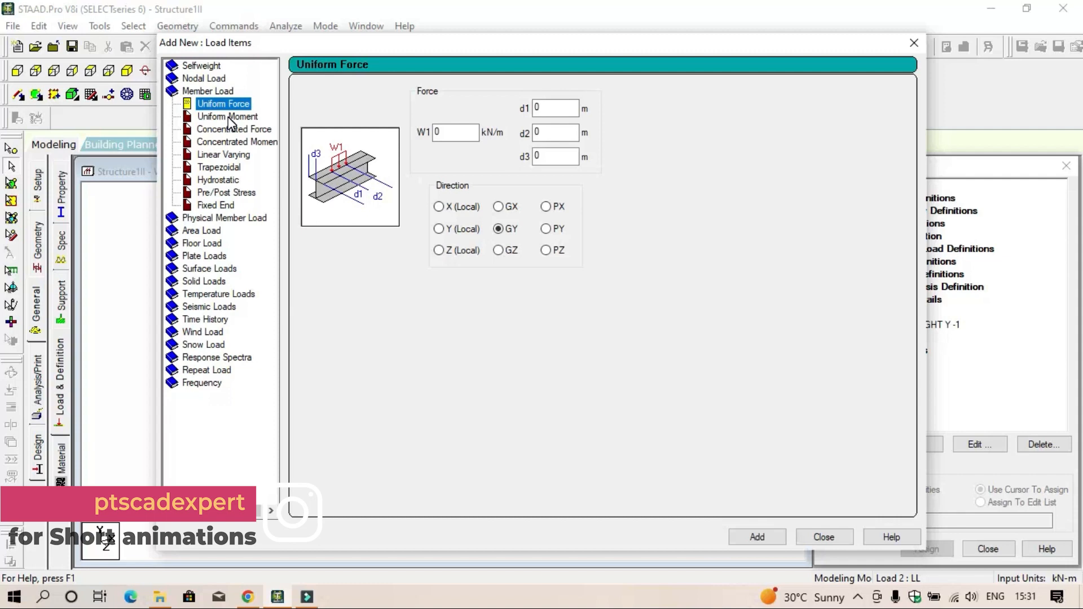
pyautogui.click(229, 117)
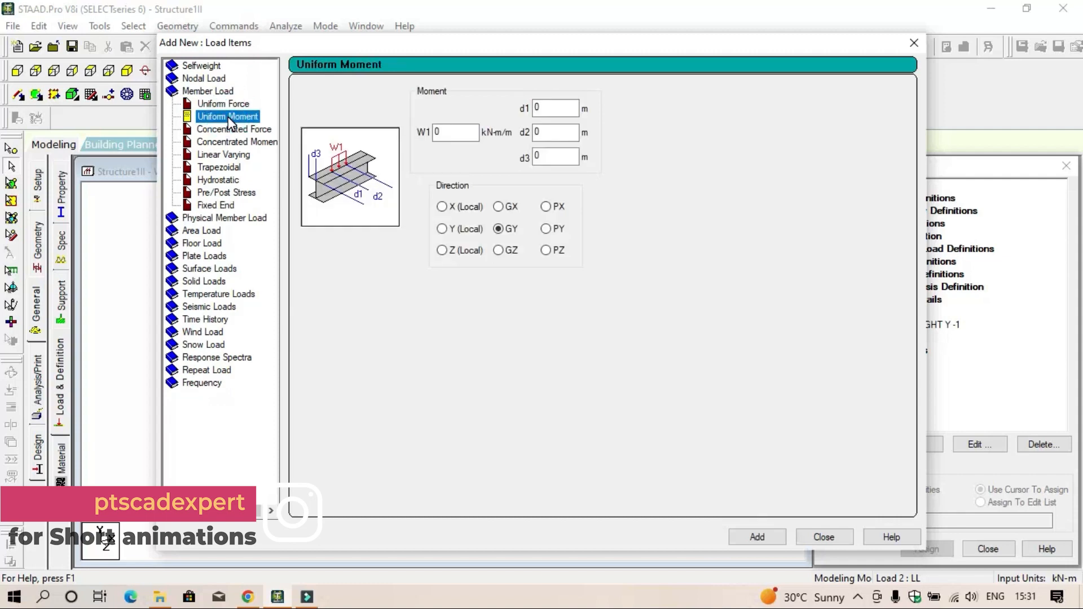
pyautogui.click(220, 155)
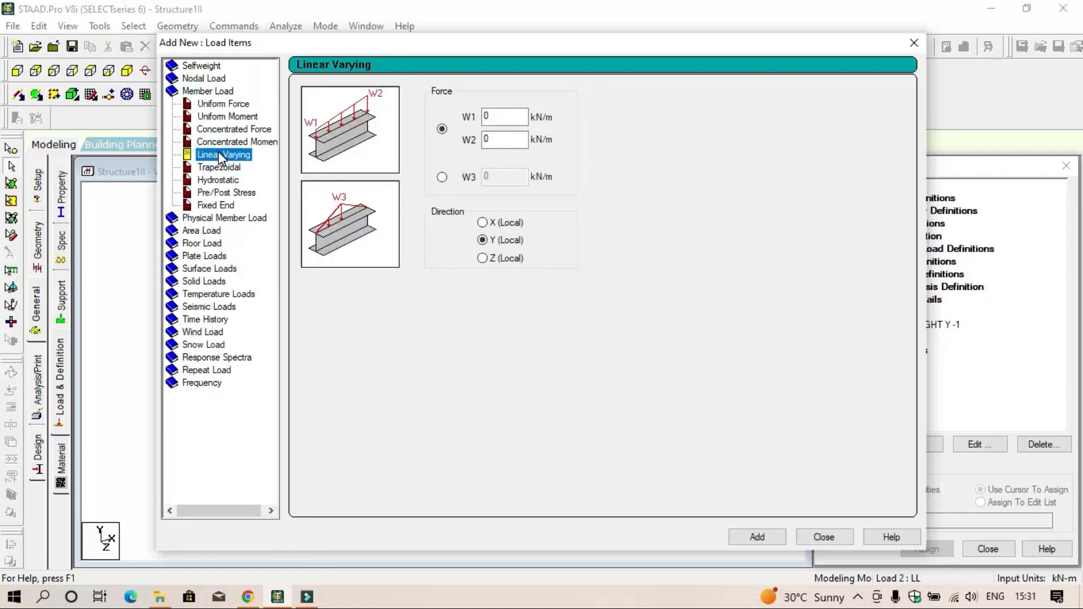
pyautogui.click(209, 245)
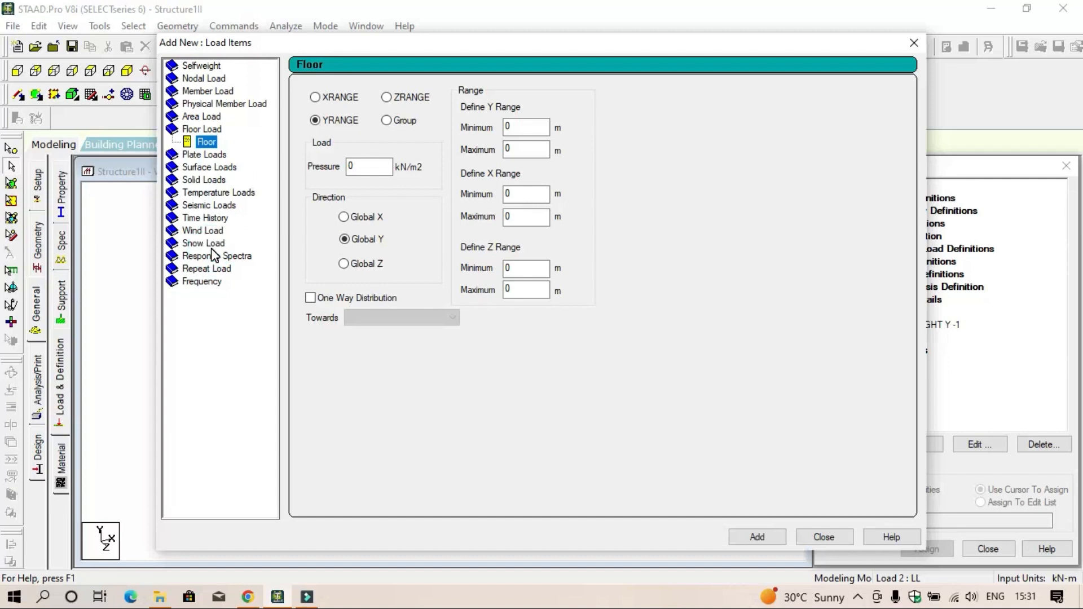
# - Add a uniform member force of -10 kN/m in the GY direction to the LL load case
pyautogui.click(207, 92)
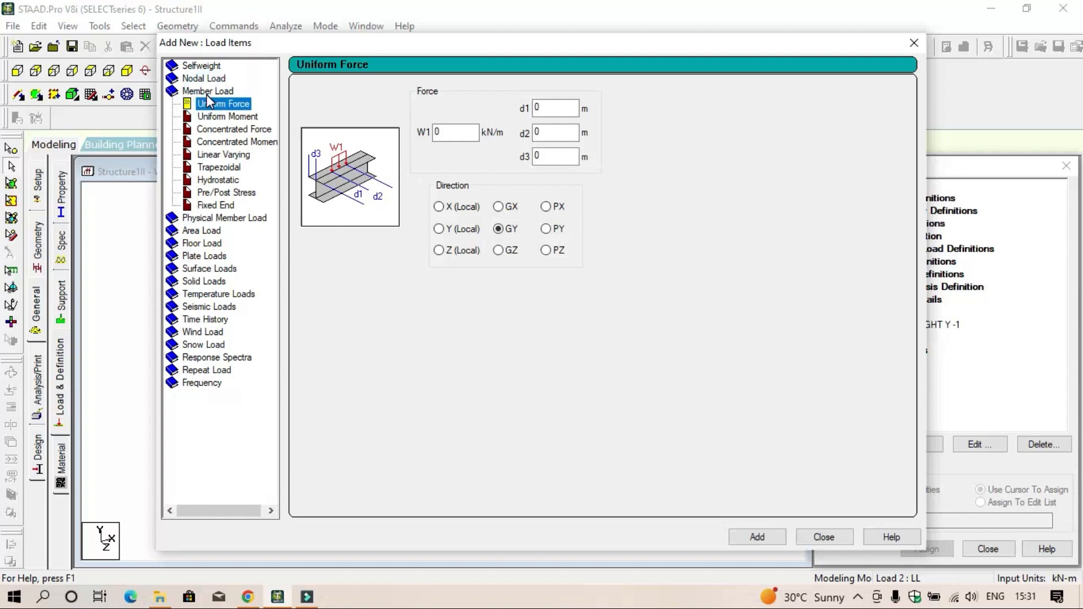
pyautogui.click(442, 132)
pyautogui.doubleClick(441, 132)
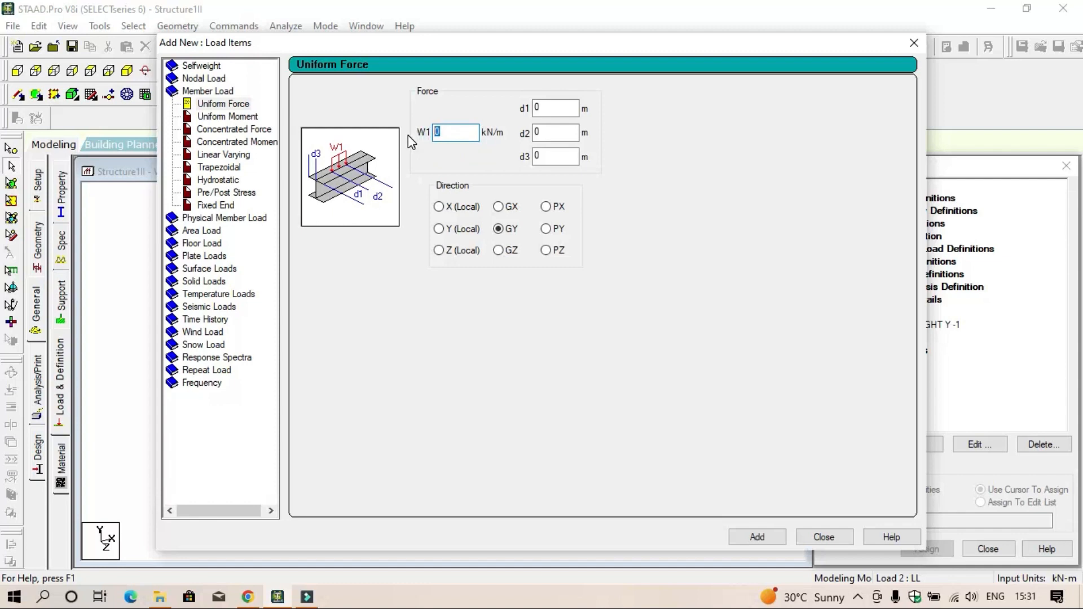
pyautogui.write('-1')
pyautogui.click(766, 538)
pyautogui.click(820, 539)
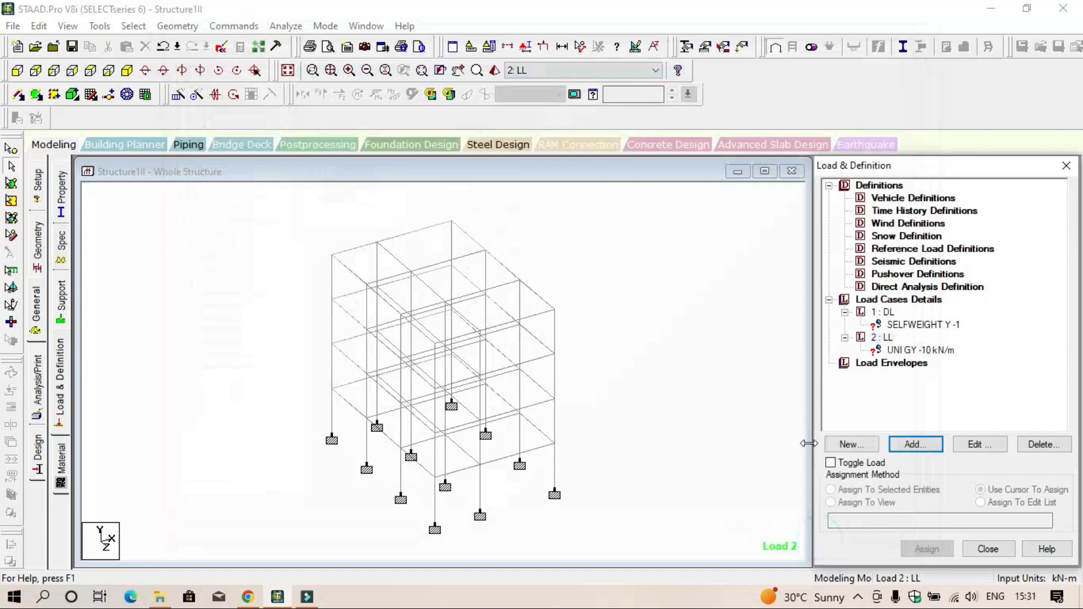
# - Assign the DL selfweight load to the whole structure in view
pyautogui.click(930, 324)
pyautogui.click(889, 505)
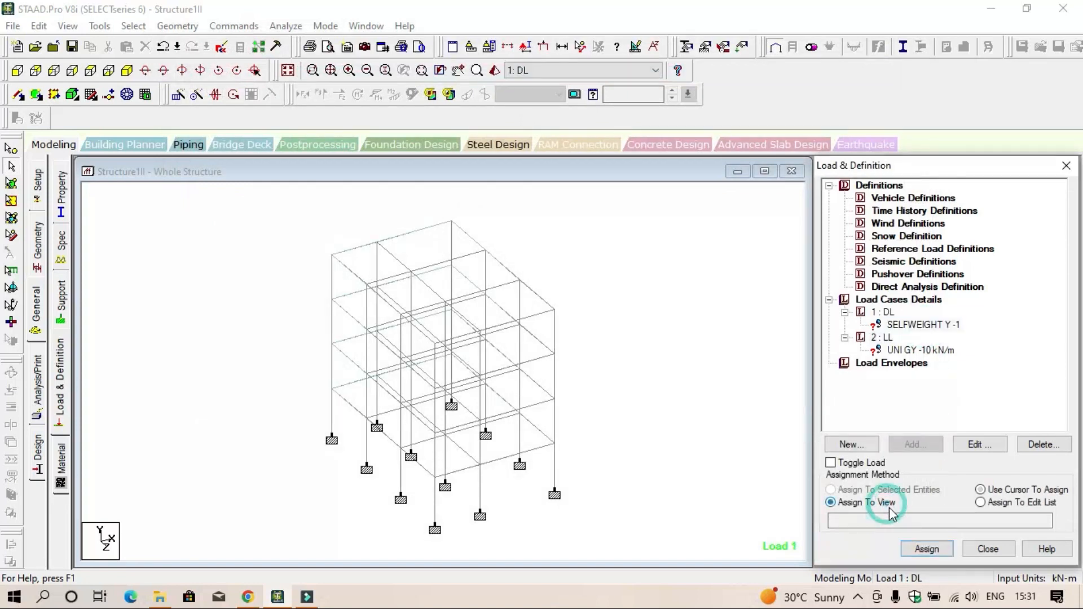
pyautogui.click(927, 549)
pyautogui.click(968, 405)
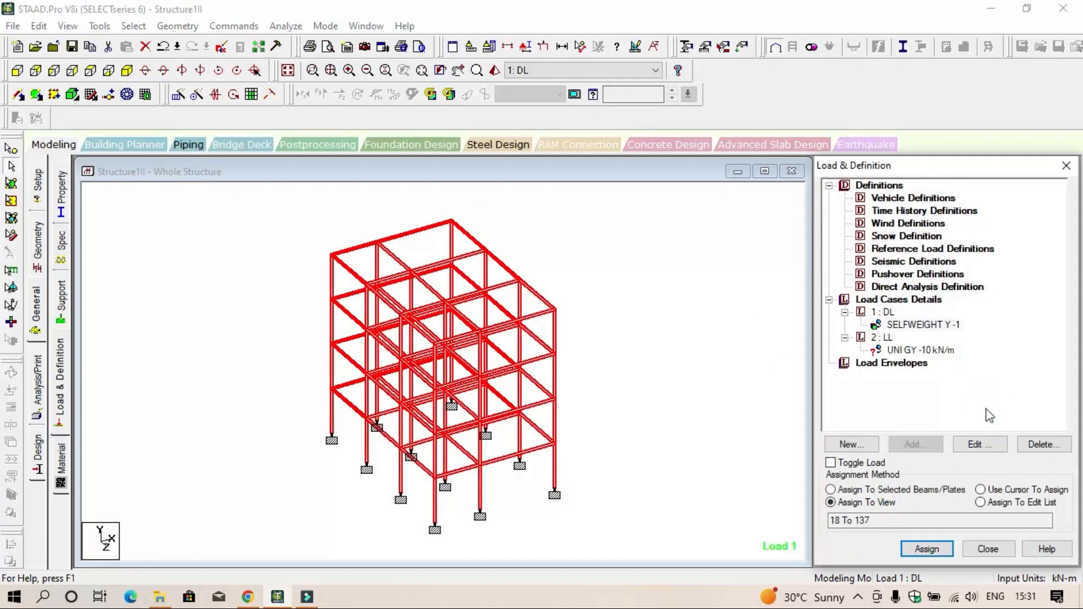
# - Assign the LL uniform member load to all members in view
pyautogui.click(916, 352)
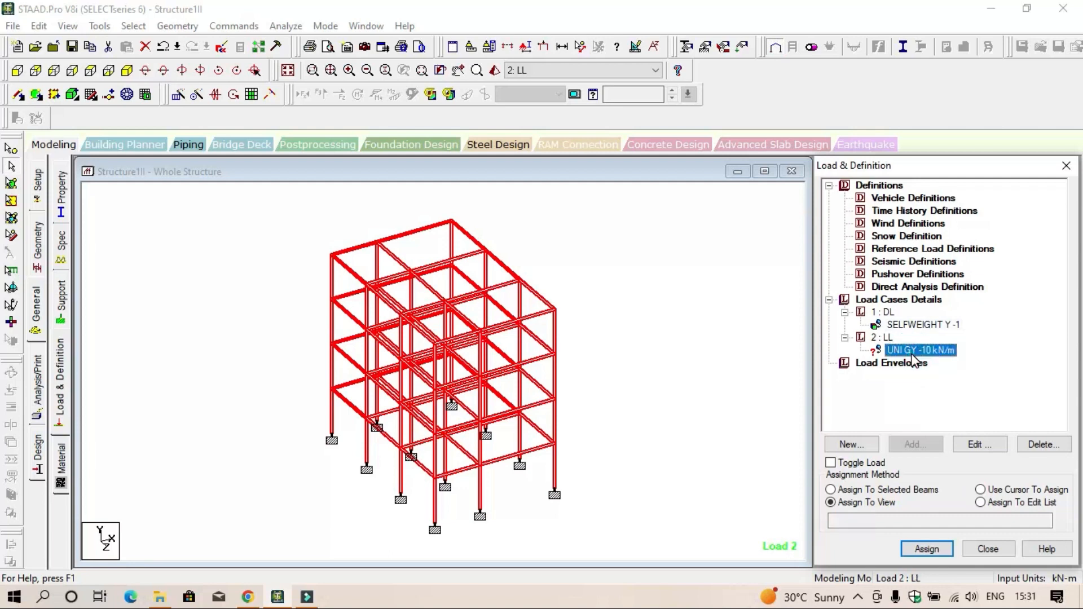
pyautogui.click(926, 549)
pyautogui.click(969, 404)
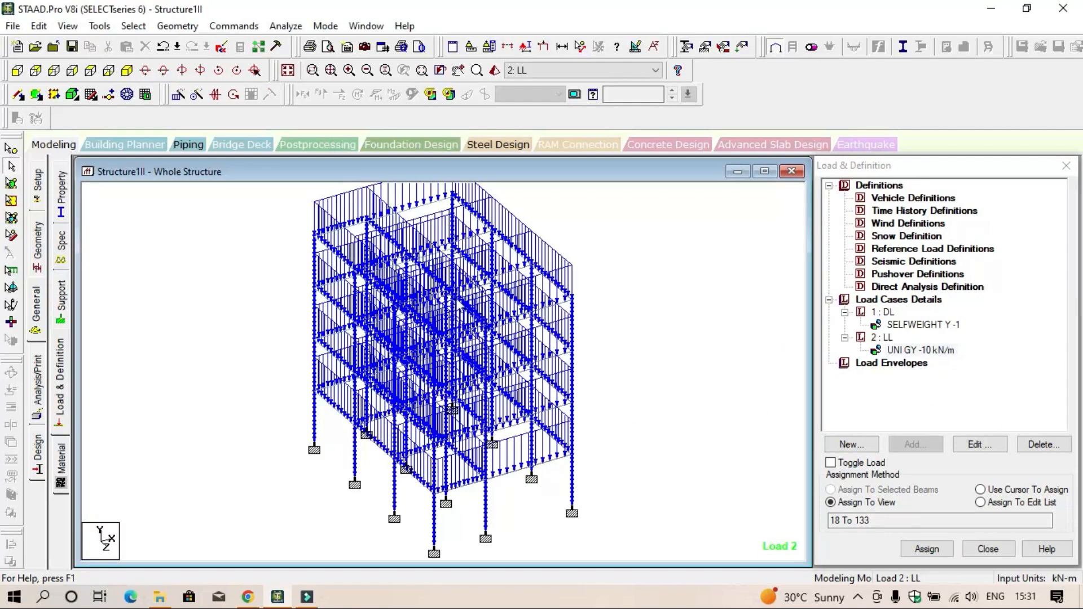
# - Add a Perform Analysis command with the No Print option to the structure
pyautogui.moveTo(636, 393); pyautogui.dragTo(594, 419, button='middle')
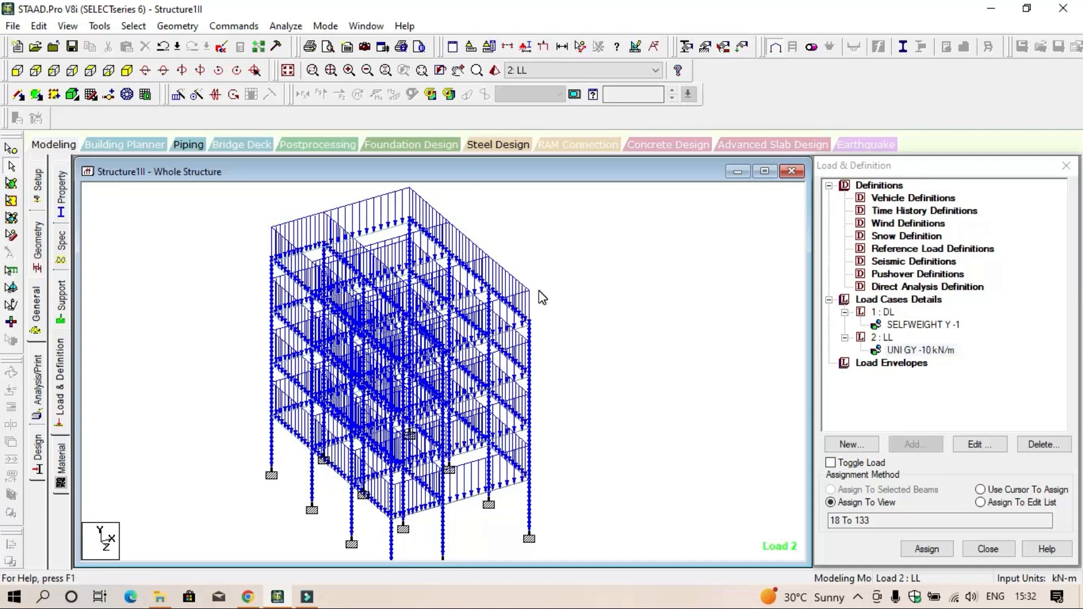
pyautogui.scroll(-3, 542, 297)
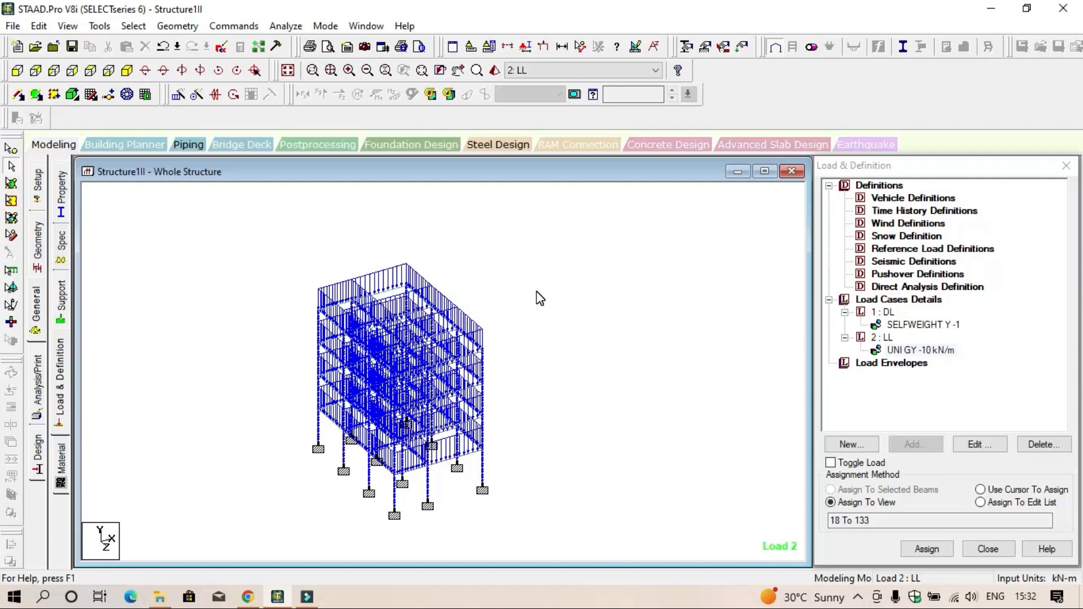
pyautogui.click(37, 405)
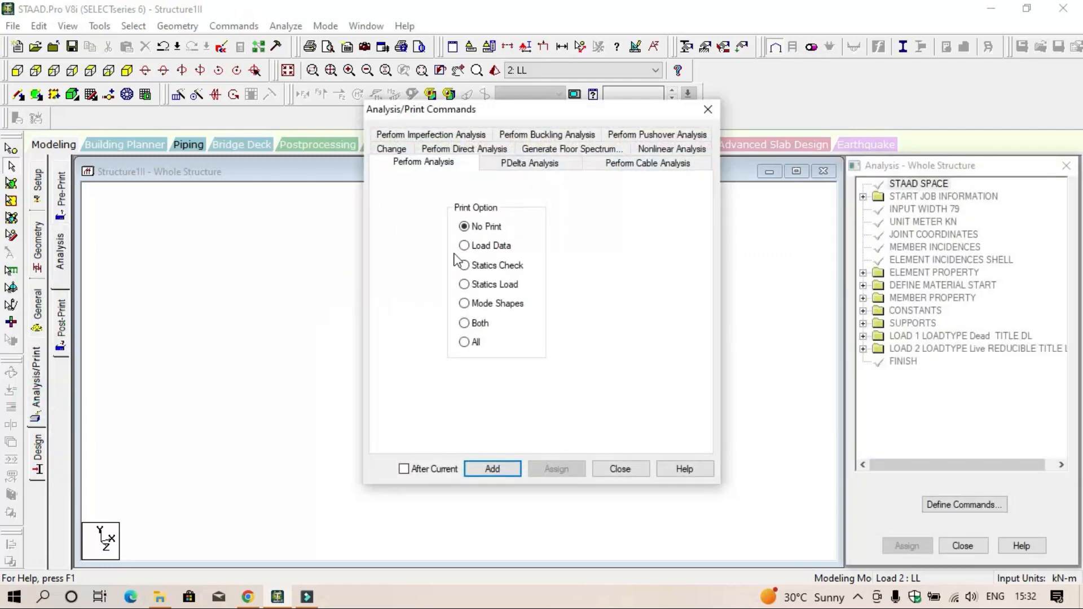
pyautogui.click(489, 474)
pyautogui.click(600, 471)
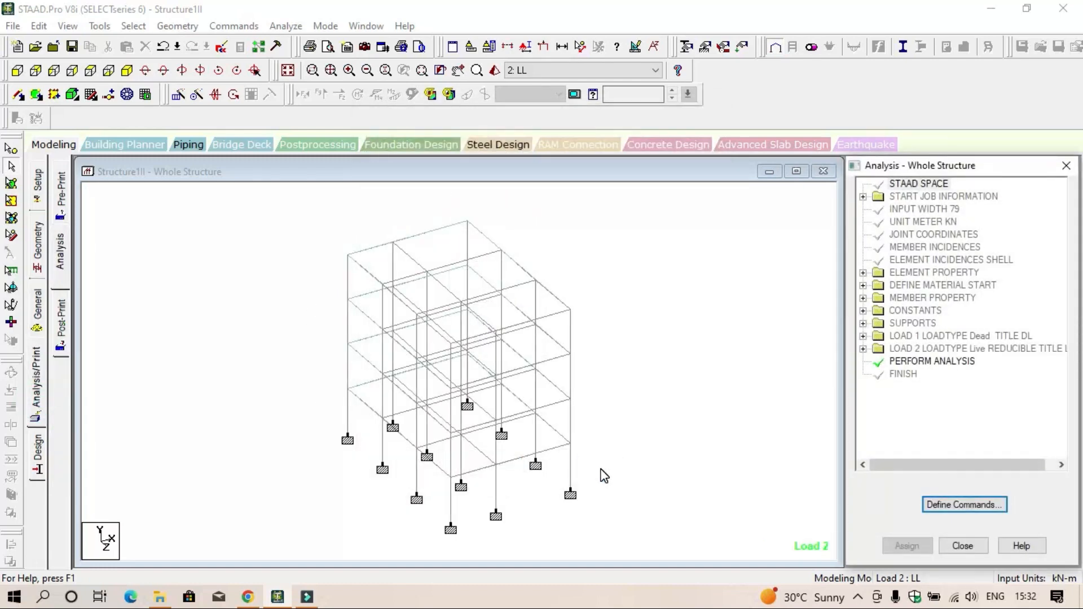
# - Run the analysis, saving the modified structure, and move the analysis report window aside
pyautogui.click(286, 26)
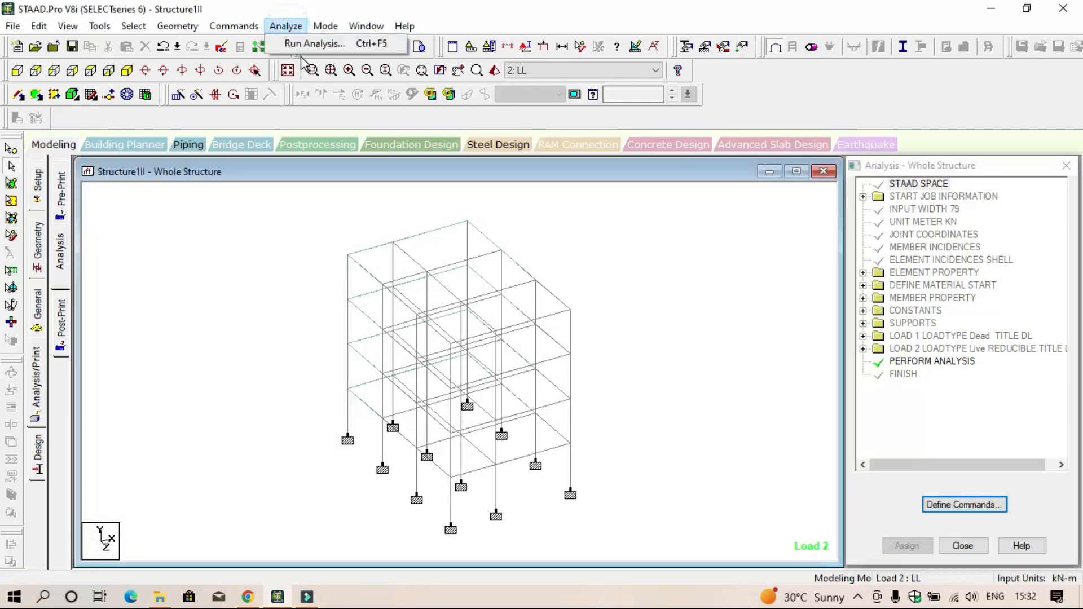
pyautogui.click(305, 44)
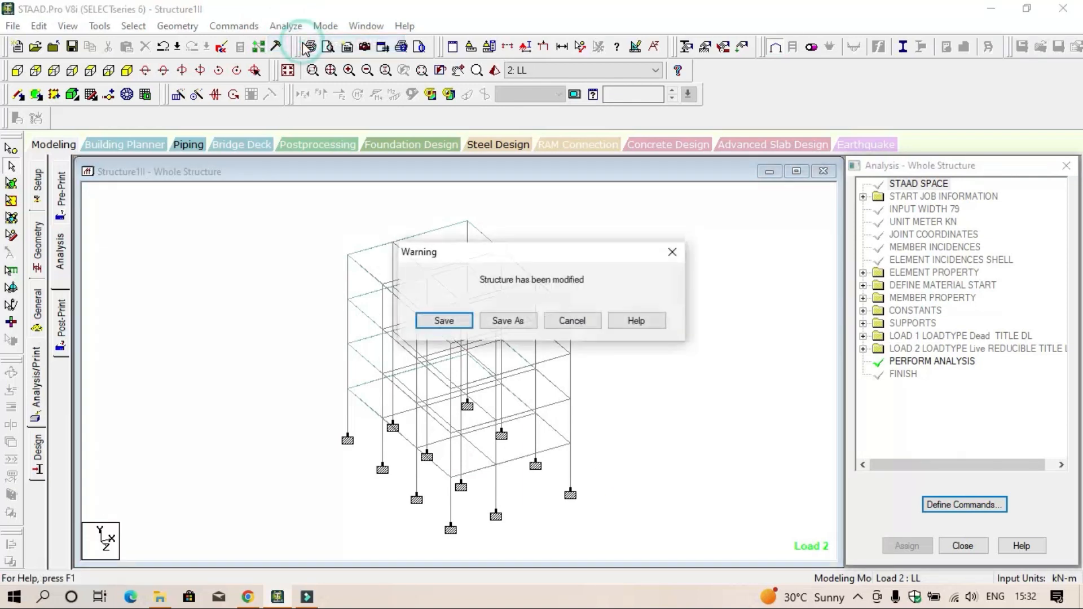
pyautogui.click(444, 321)
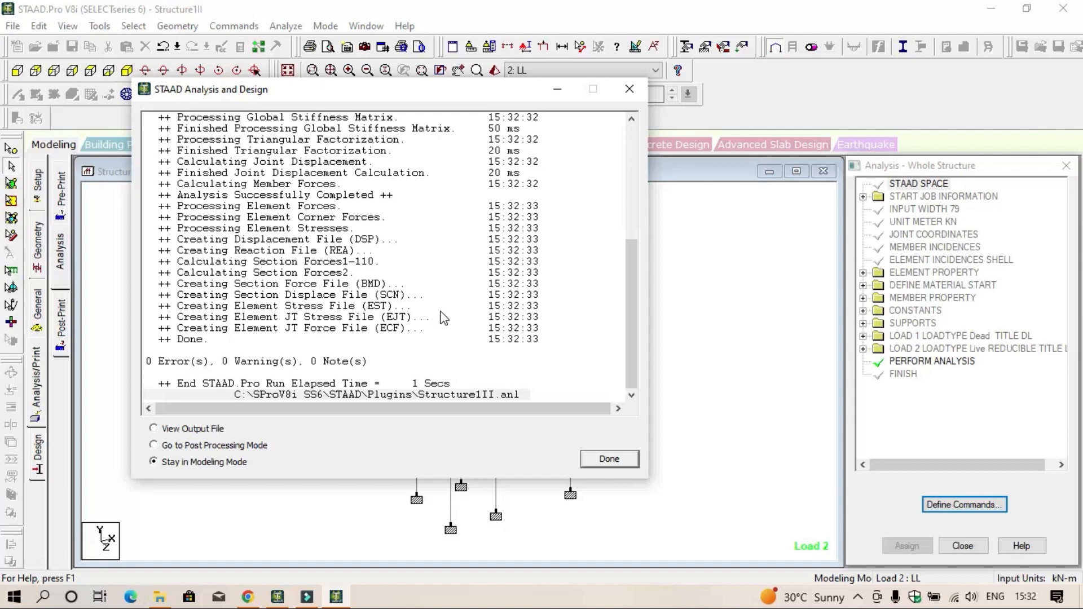
pyautogui.moveTo(395, 86); pyautogui.dragTo(318, 36)
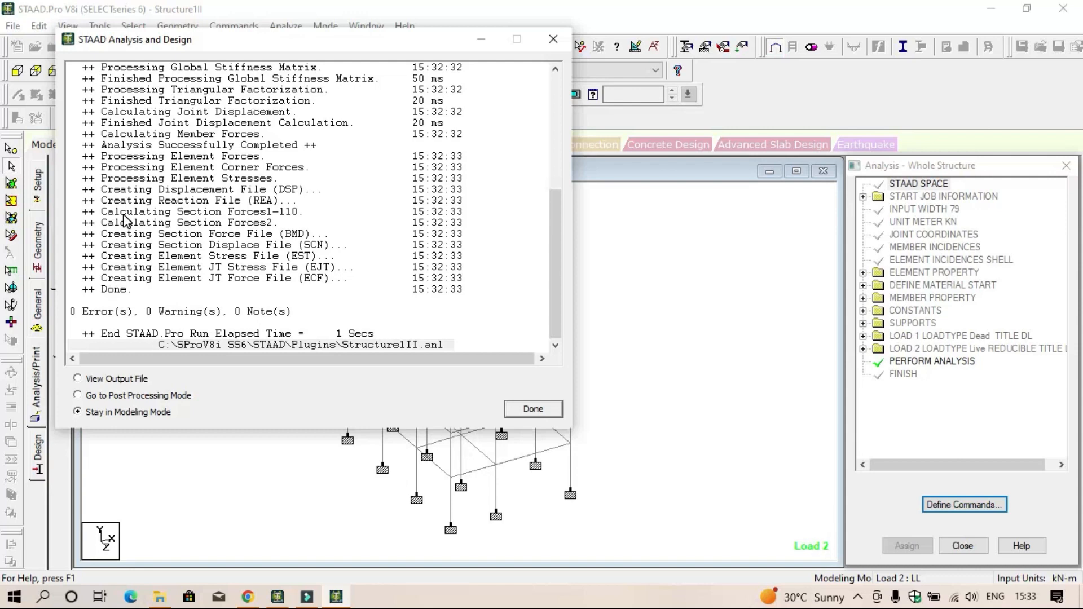
# - Switch to post-processing mode with load cases 1 DL and 2 LL selected for the results
pyautogui.click(113, 395)
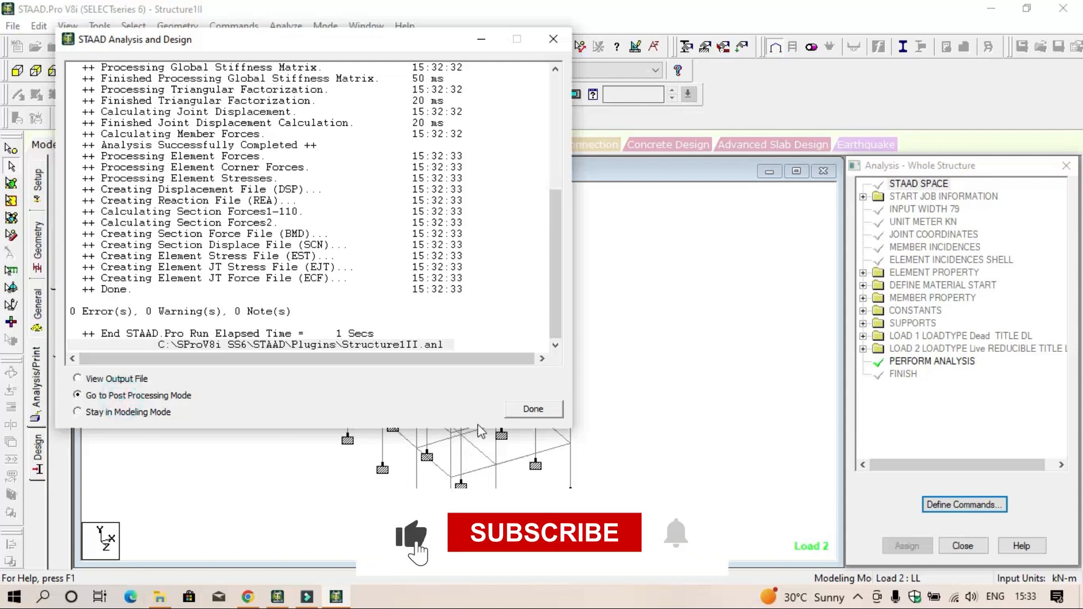
pyautogui.click(533, 409)
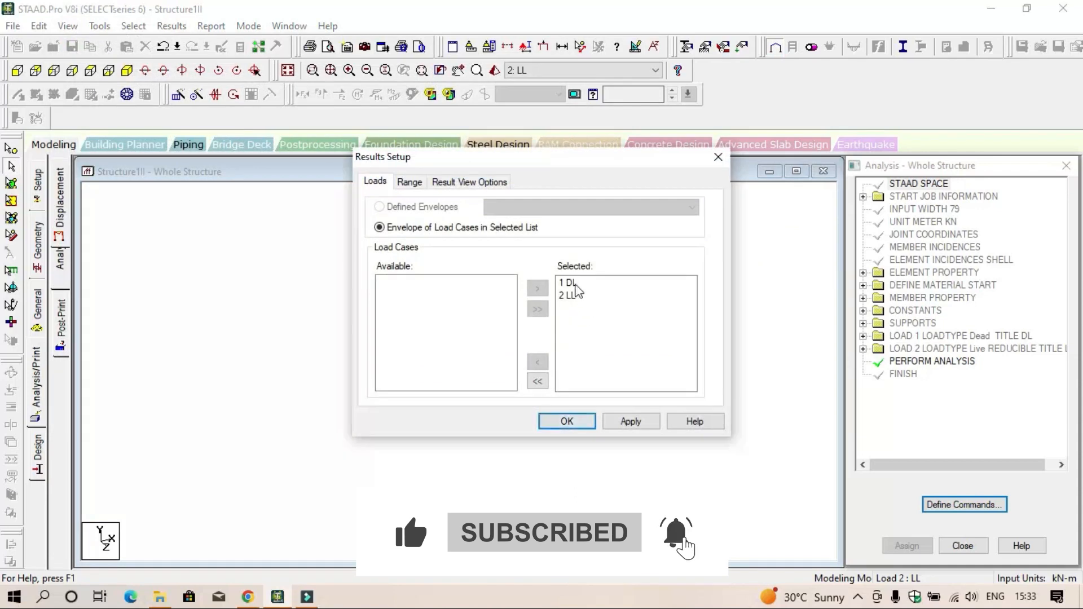
pyautogui.click(577, 276)
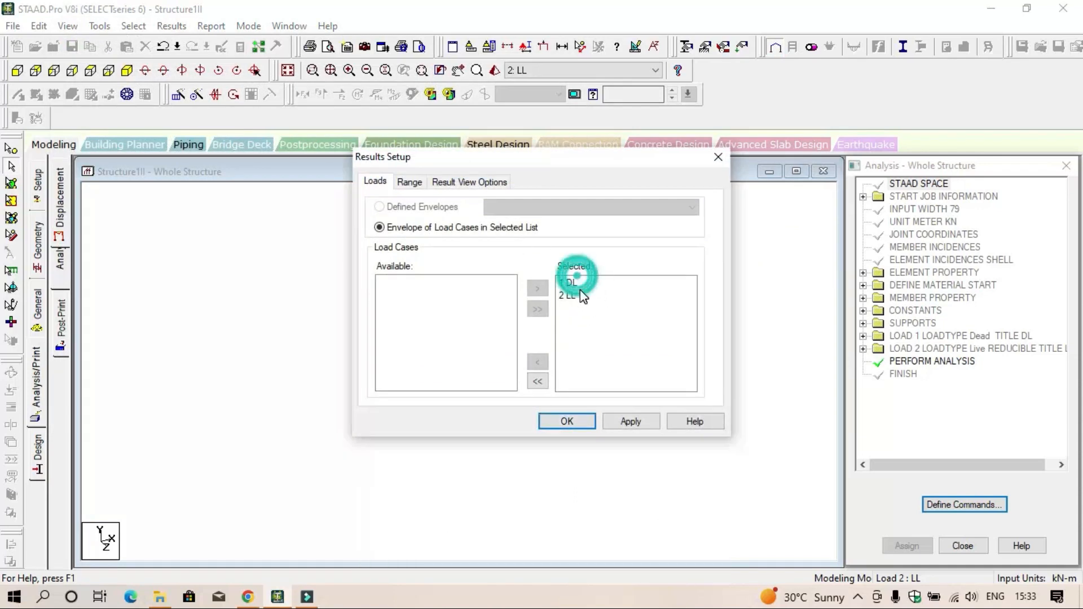
pyautogui.click(579, 297)
pyautogui.moveTo(580, 287); pyautogui.dragTo(605, 320)
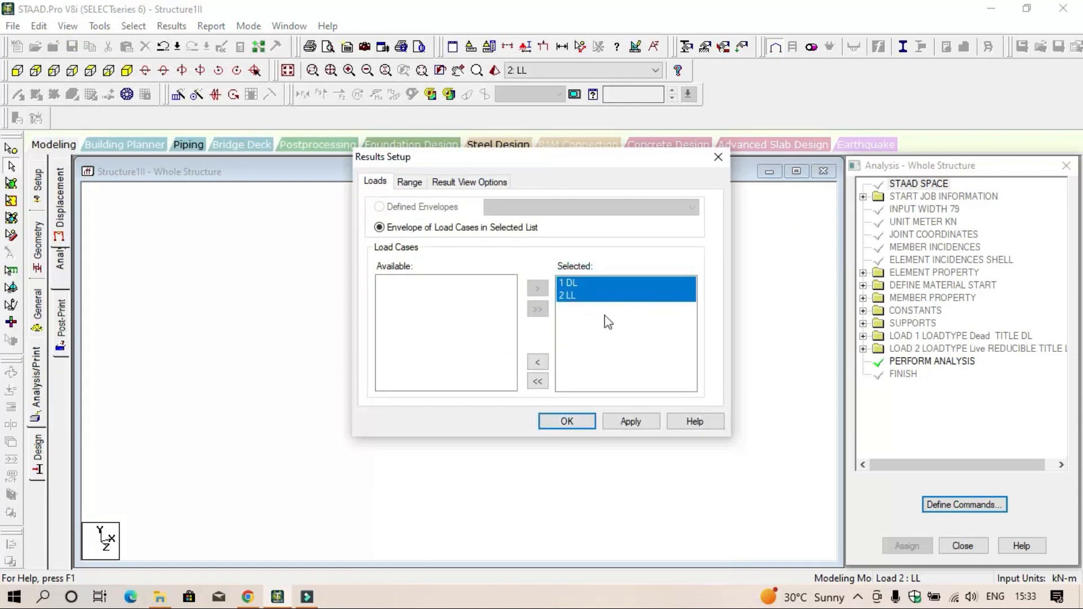
pyautogui.click(628, 417)
pyautogui.click(575, 421)
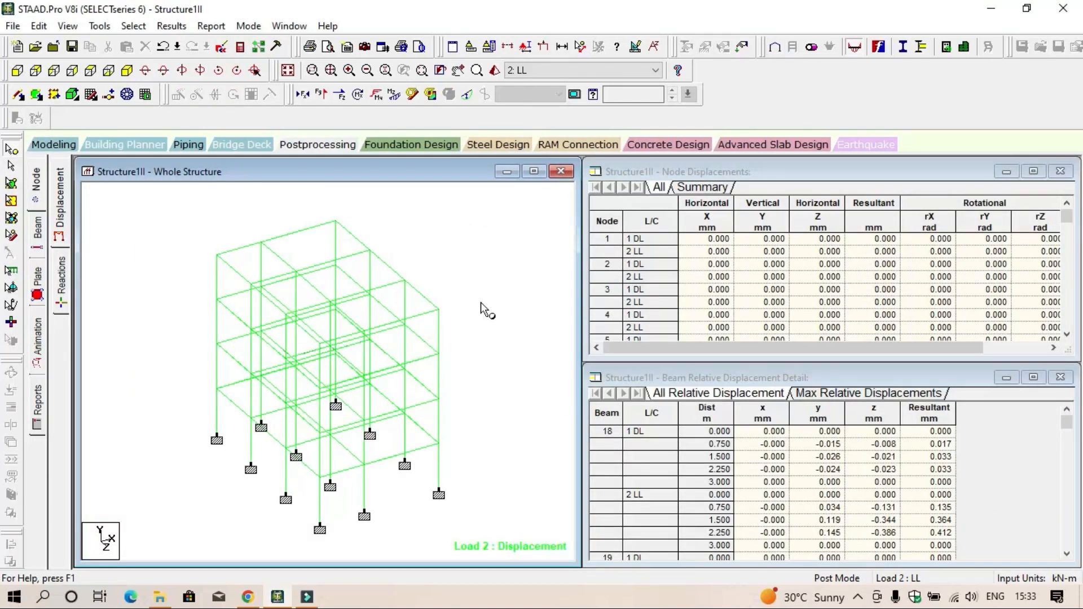
# - Display the beam forces results with the Bending Z diagrams for load case LL and enlarge the diagram scale
pyautogui.click(42, 245)
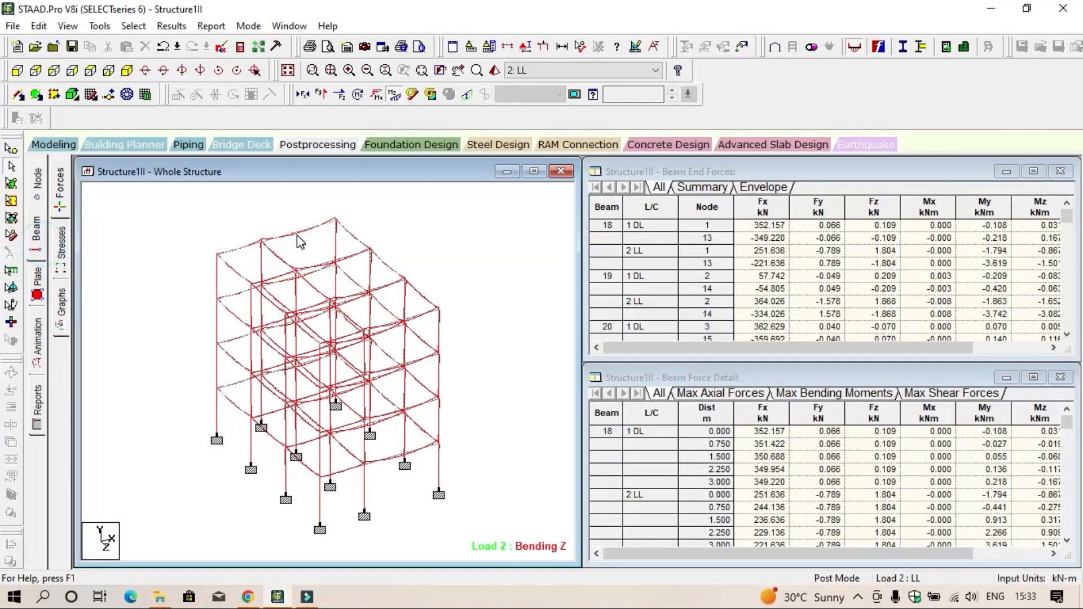
pyautogui.scroll(2, 287, 239)
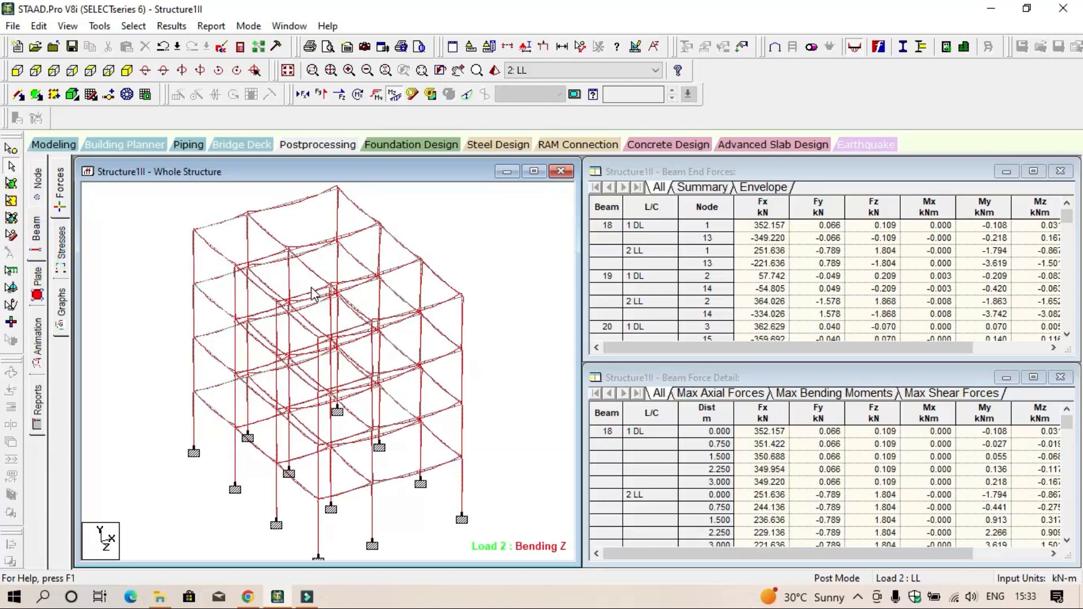
pyautogui.keyDown('ctrl'); pyautogui.scroll(4, 312, 288); pyautogui.keyUp('ctrl')
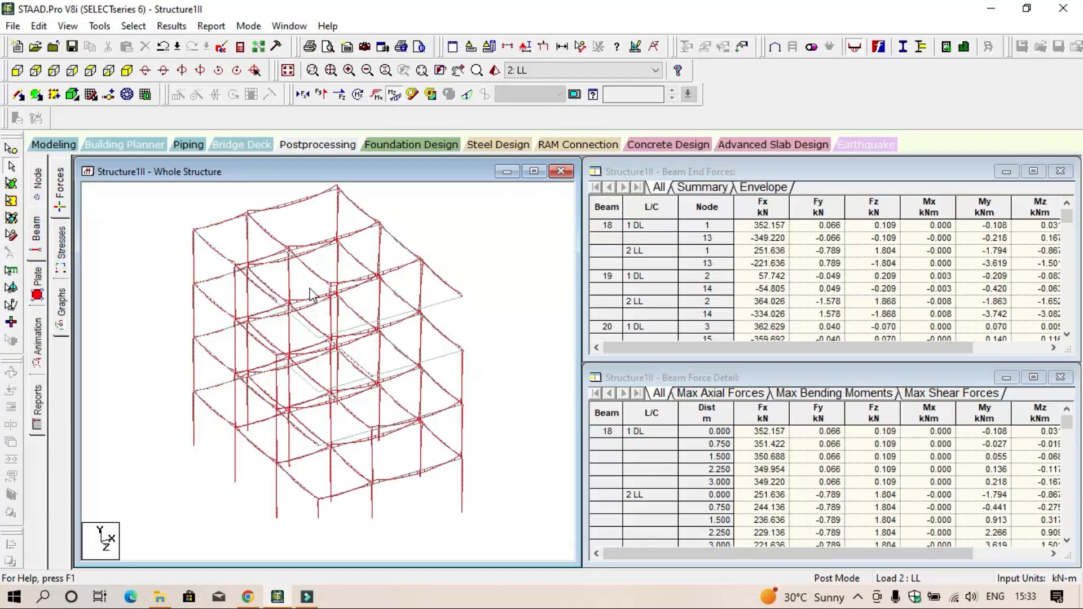
pyautogui.keyDown('ctrl'); pyautogui.scroll(2, 312, 288); pyautogui.keyUp('ctrl')
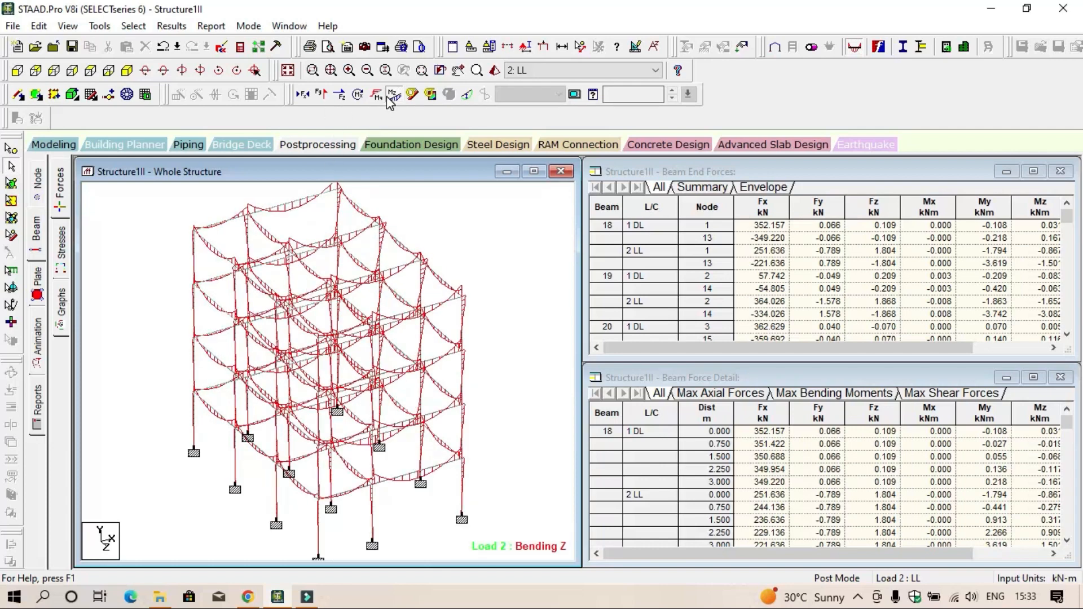
# - Overlay the Shear Y diagrams at a larger scale to compare them with Bending Z, and restore the bending-only display
pyautogui.click(321, 94)
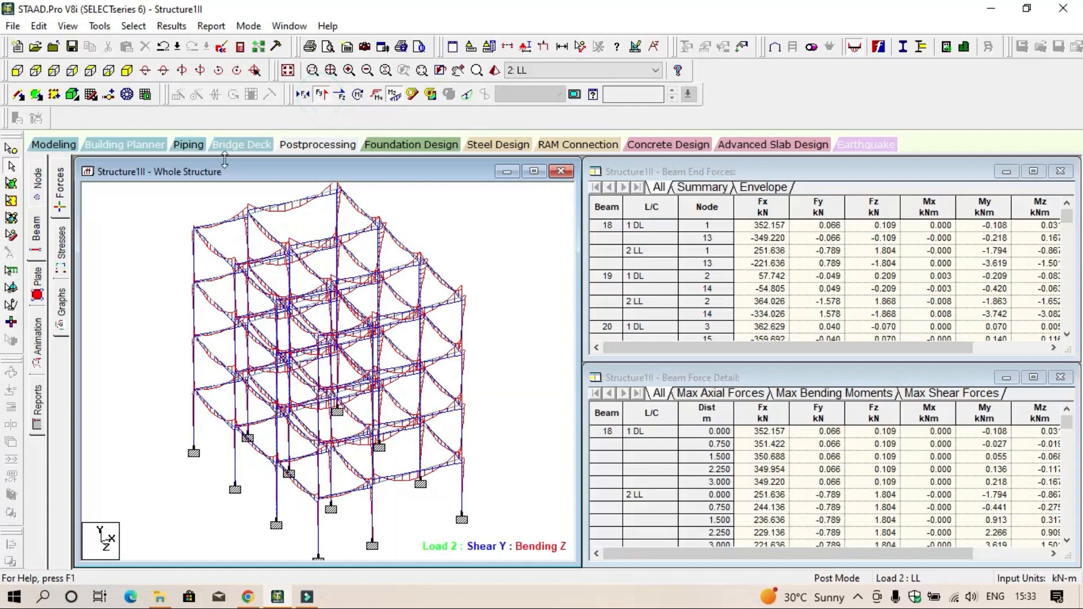
pyautogui.keyDown('ctrl'); pyautogui.scroll(1, 239, 328); pyautogui.keyUp('ctrl')
pyautogui.scroll(4, 238, 327)
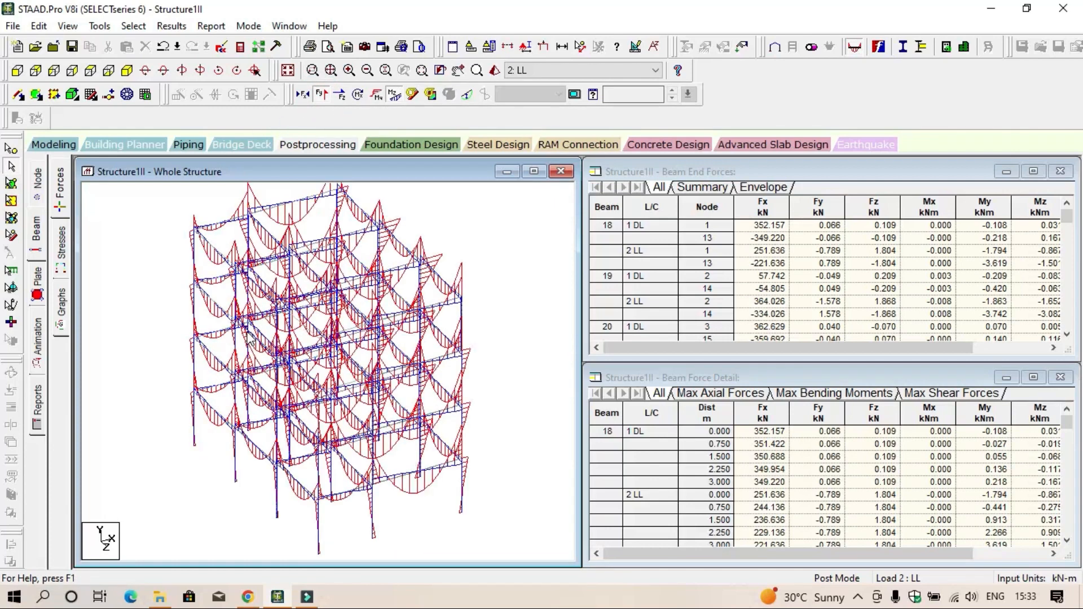
pyautogui.scroll(-5, 248, 339)
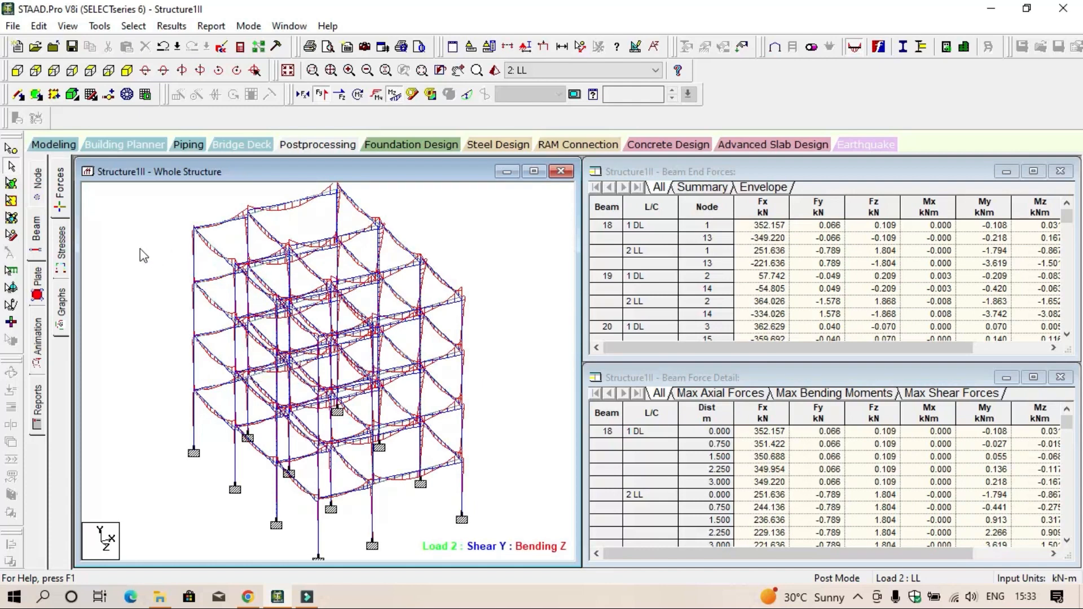
pyautogui.click(31, 234)
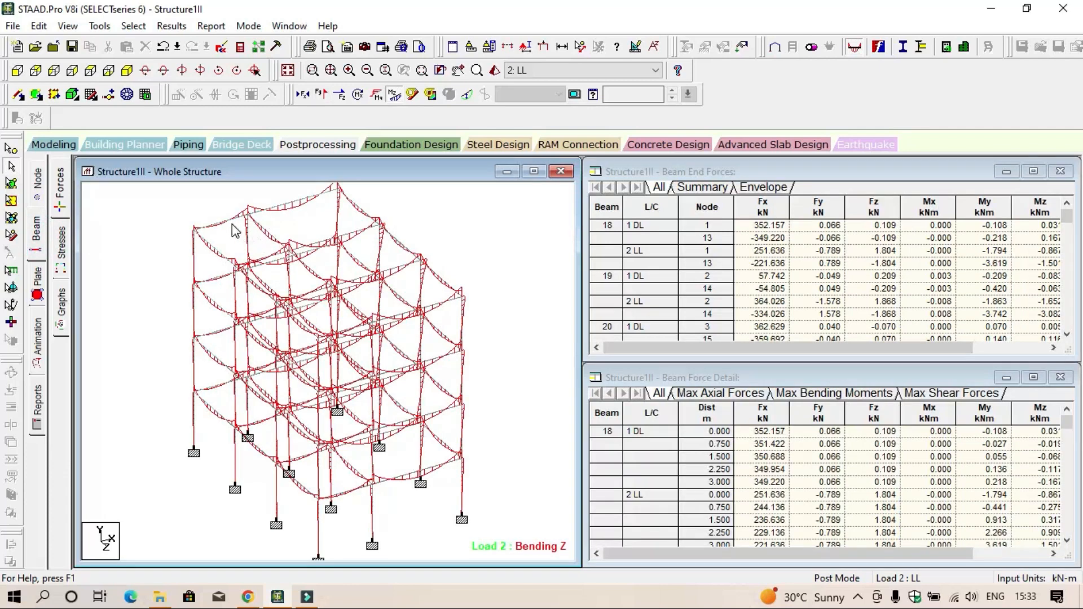
# - Inspect the deflection, shear bending, loading, property and geometry data of top-floor beam 117
pyautogui.doubleClick(236, 227)
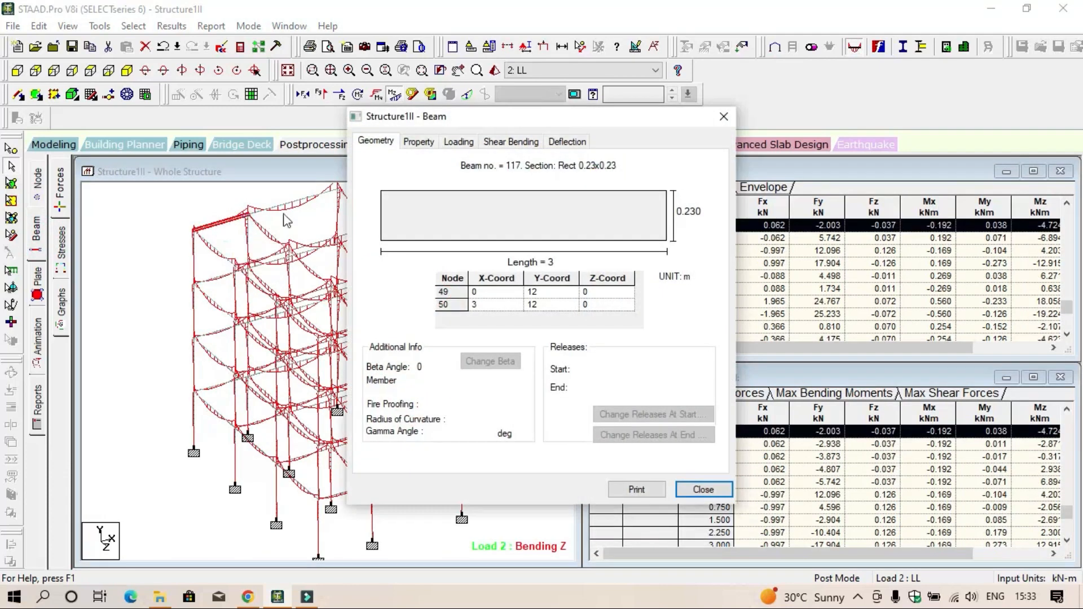
pyautogui.click(569, 142)
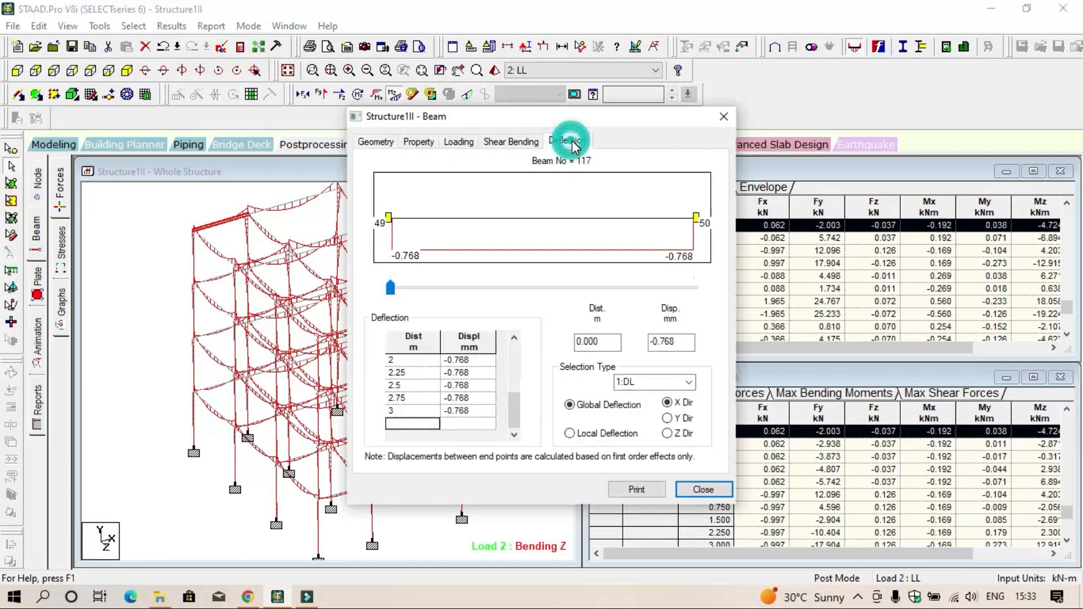
pyautogui.click(511, 144)
pyautogui.click(471, 144)
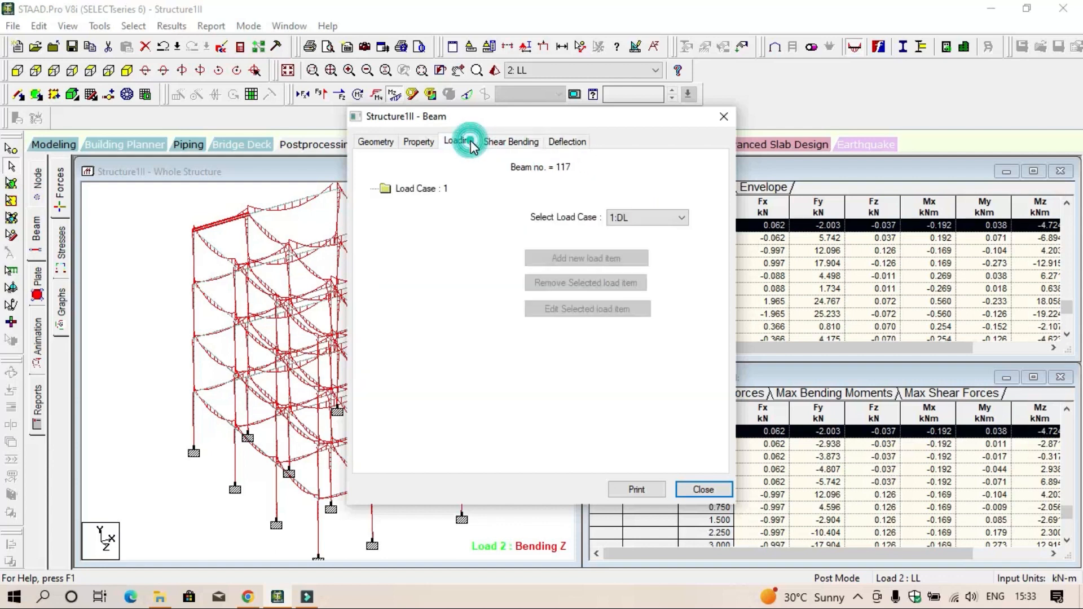
pyautogui.click(420, 142)
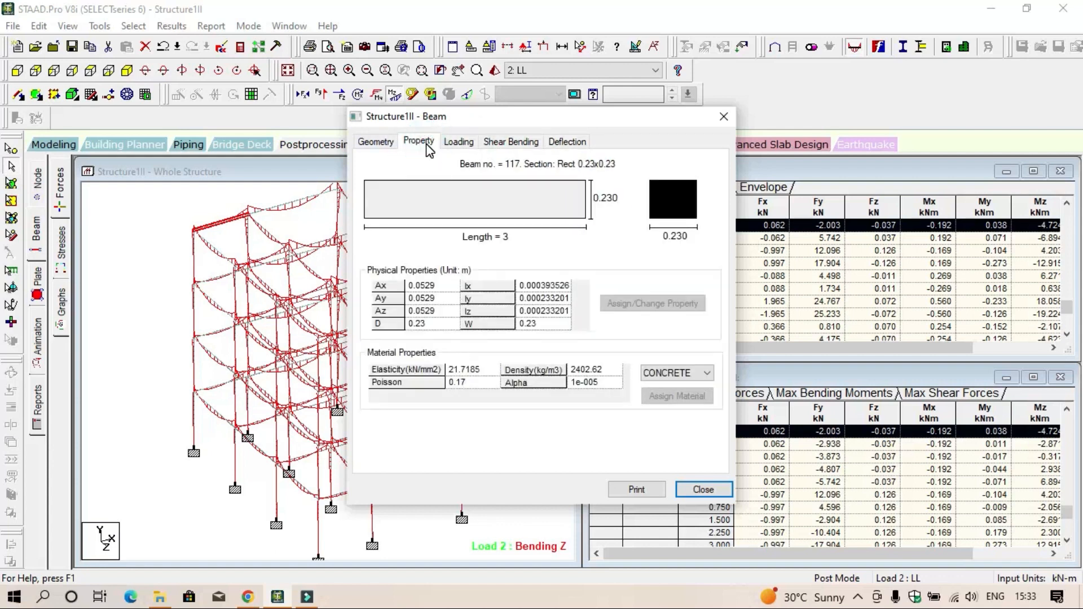
pyautogui.click(375, 142)
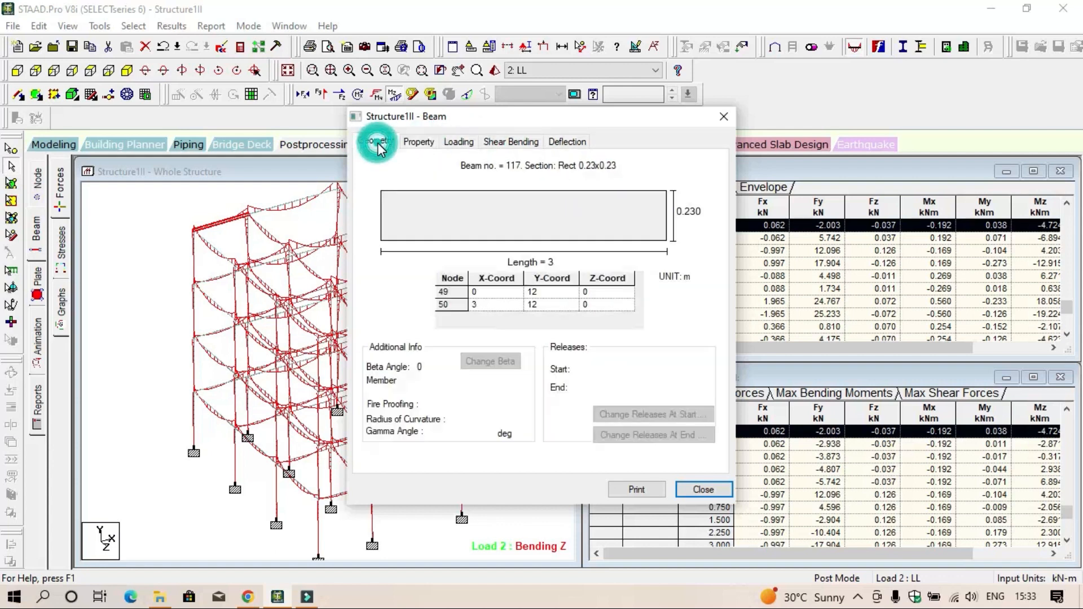
pyautogui.click(724, 116)
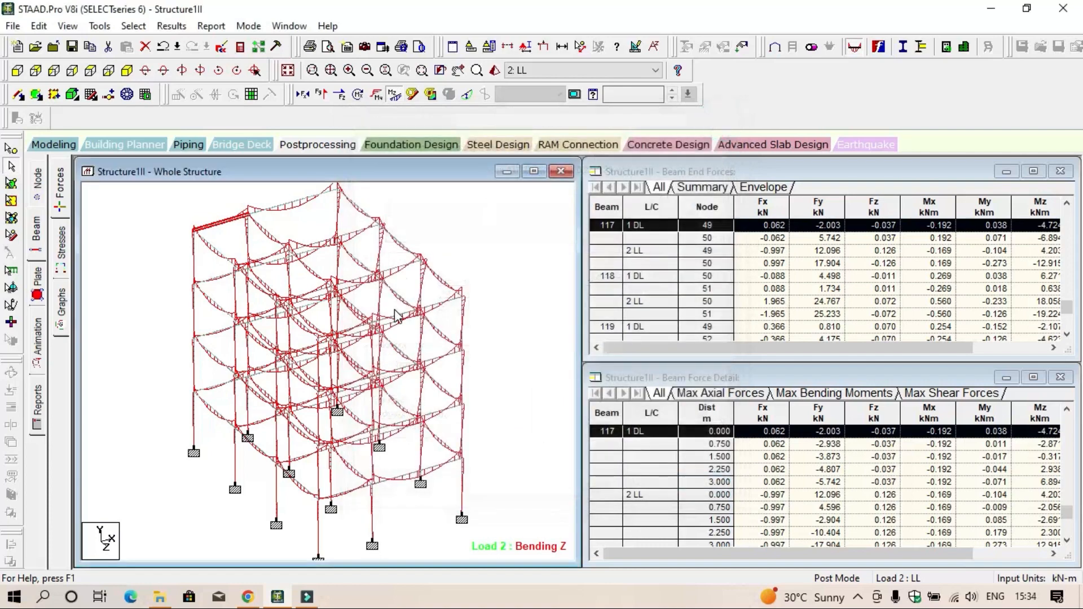
# - Inspect column member 58's deflection and its Bending Z diagram under load case 2:LL
pyautogui.doubleClick(463, 441)
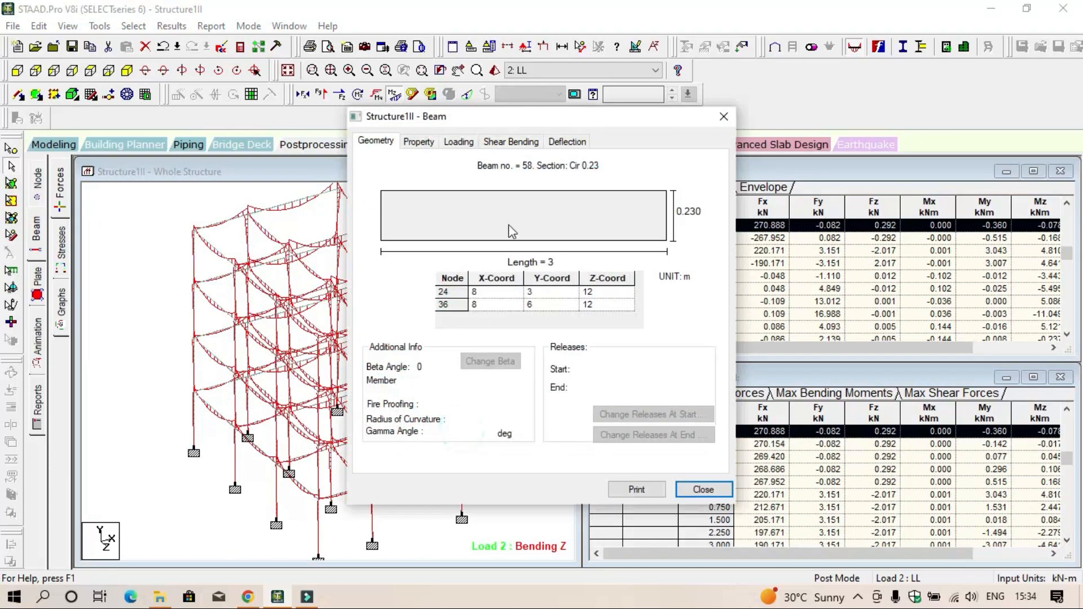
pyautogui.click(559, 142)
pyautogui.click(514, 142)
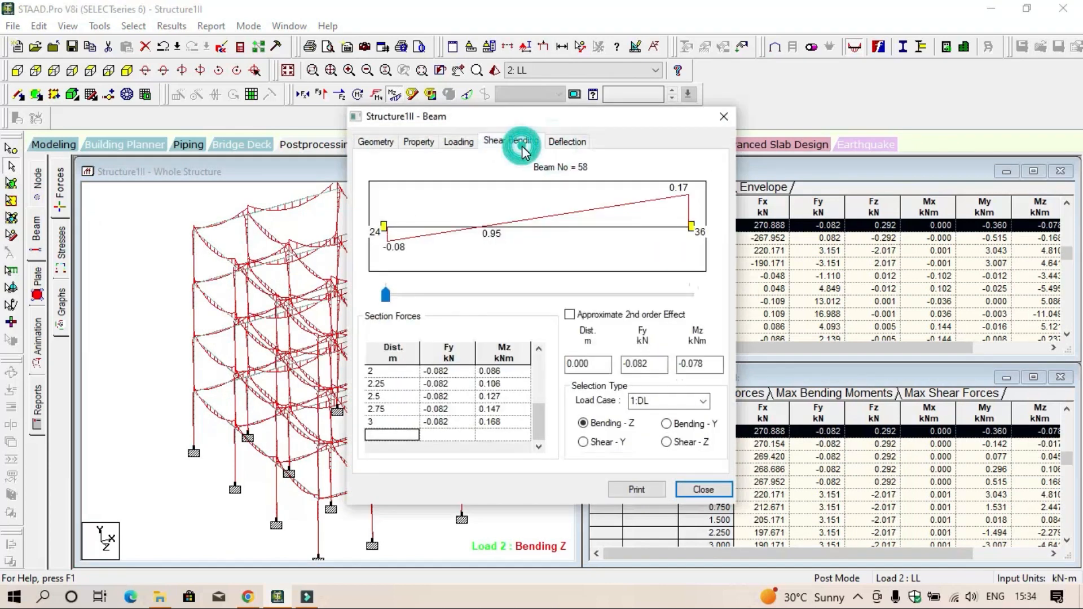
pyautogui.click(703, 402)
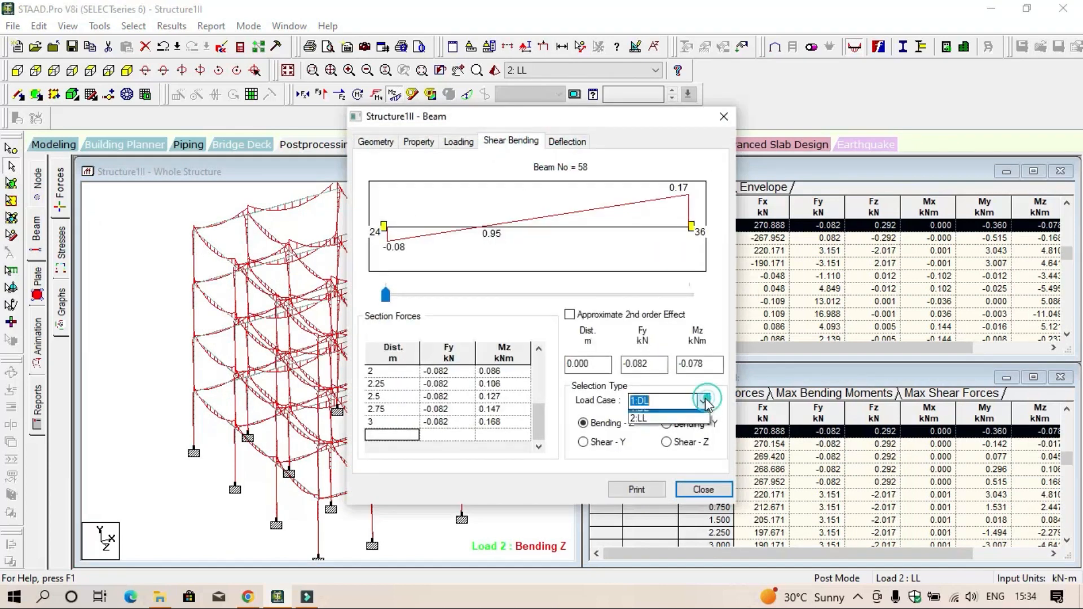
pyautogui.click(672, 426)
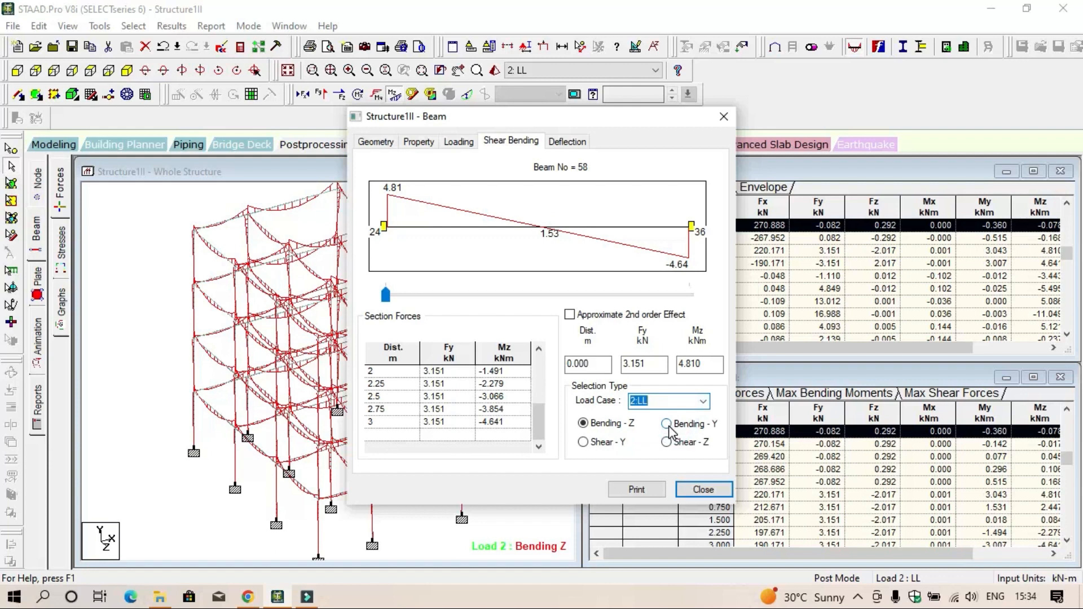
# - Compare column 58's Shear Y, Shear Z, Bending Z and Bending Y diagrams, query Bending Y at 0.573 m, and close its results
pyautogui.click(599, 444)
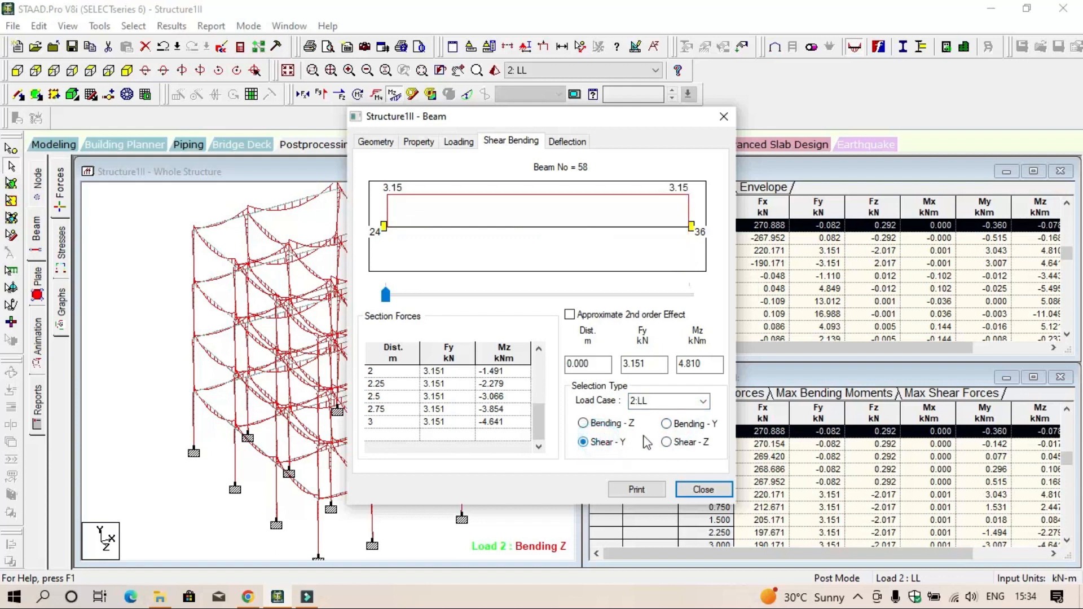
pyautogui.click(668, 443)
pyautogui.click(584, 423)
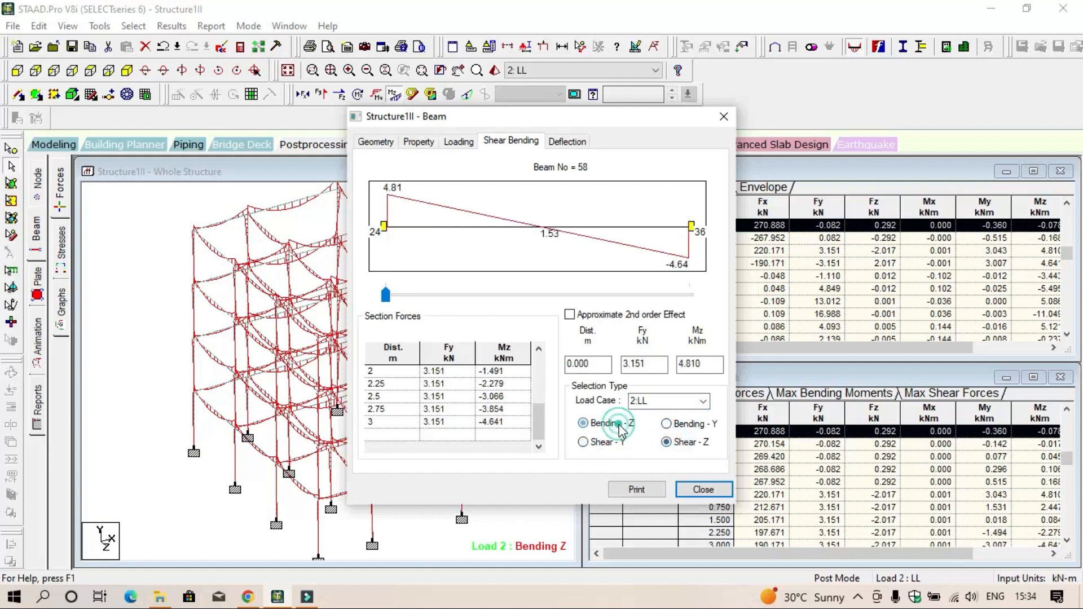
pyautogui.click(668, 424)
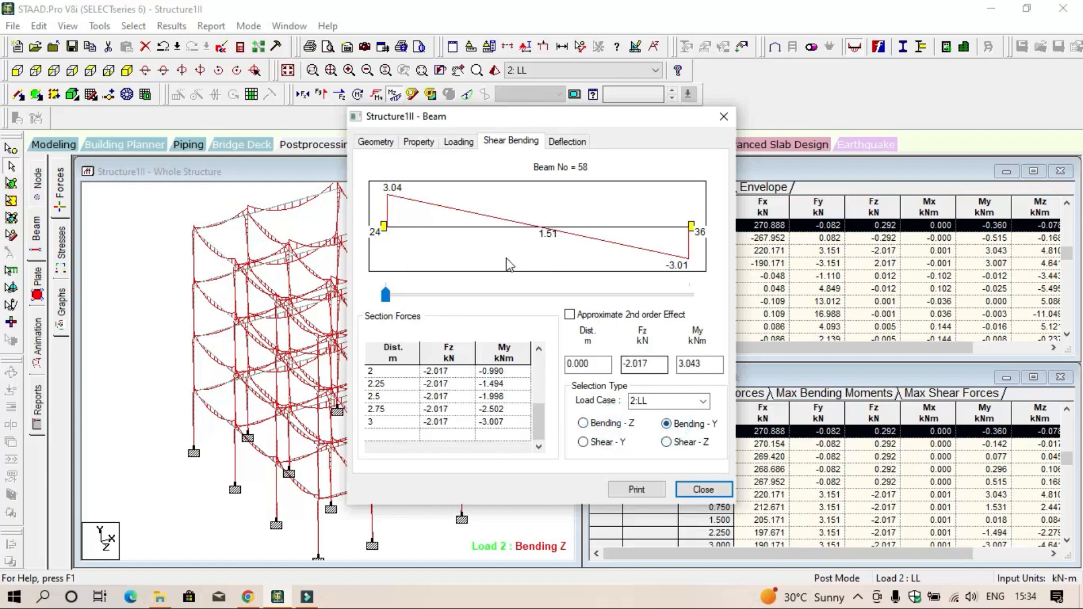
pyautogui.moveTo(386, 294); pyautogui.dragTo(444, 294)
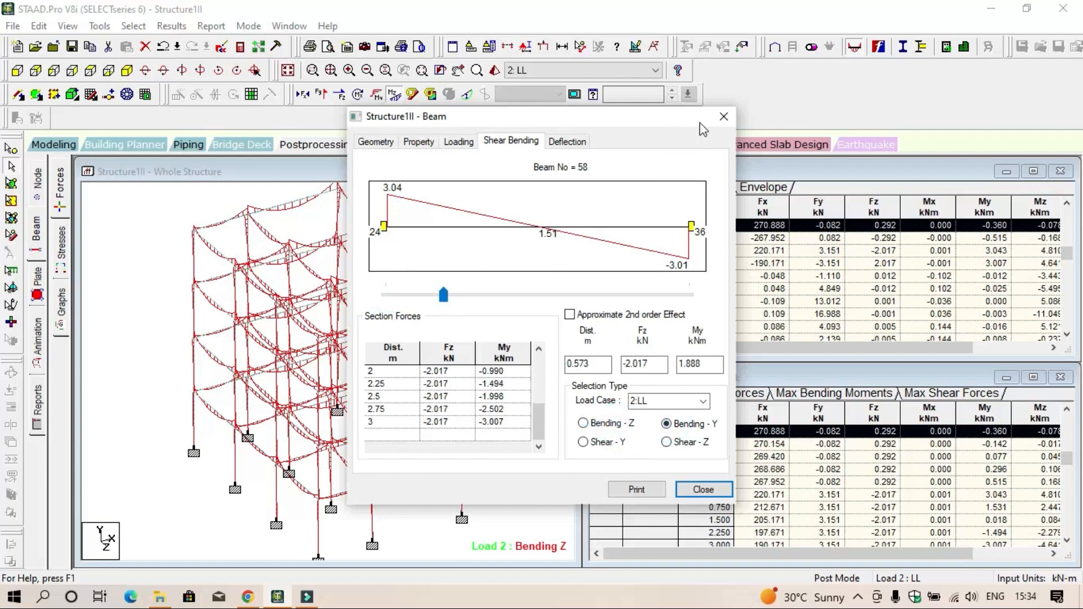
pyautogui.click(722, 116)
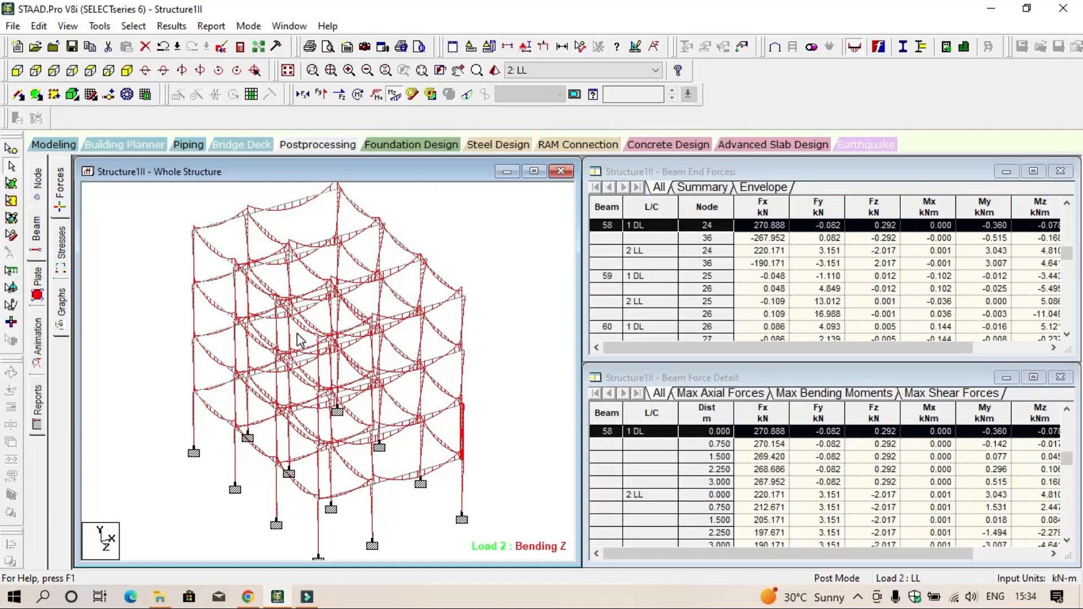
# - Animate the whole structure's deflection under load case LL
pyautogui.click(38, 355)
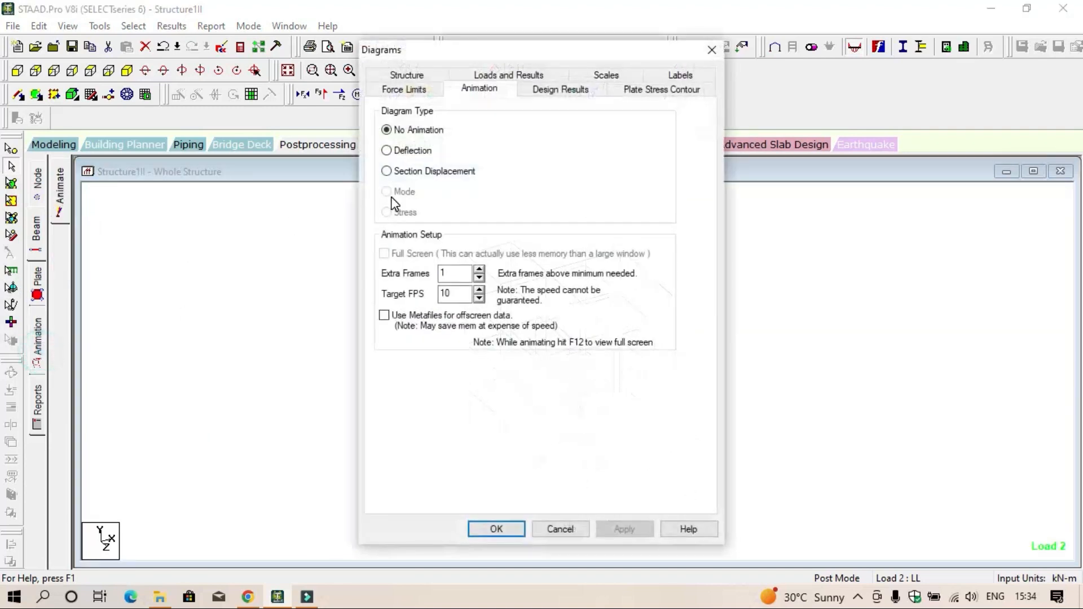
pyautogui.click(411, 152)
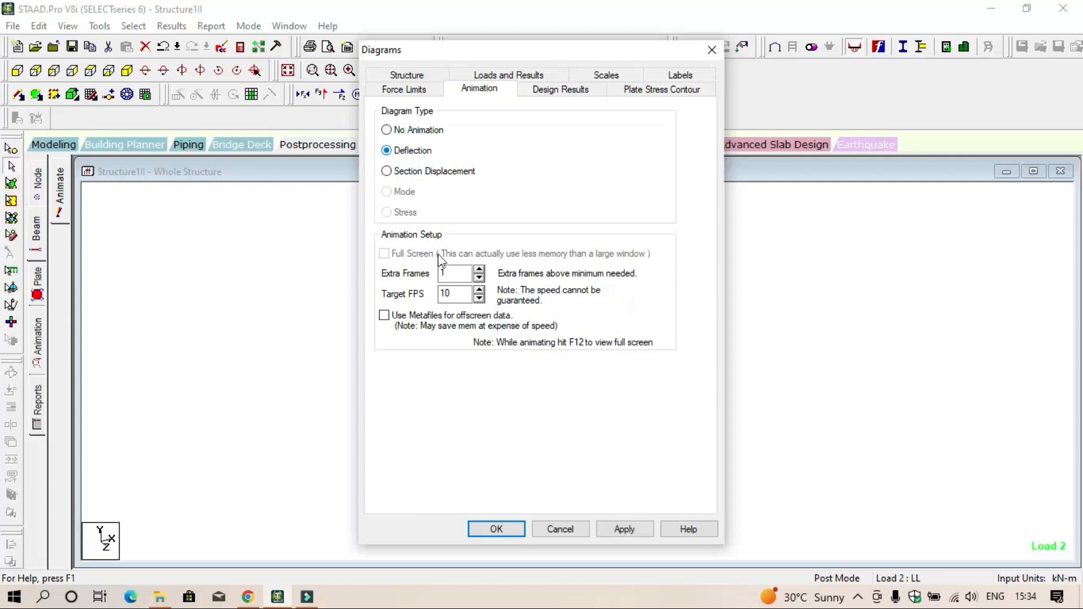
pyautogui.click(624, 529)
pyautogui.click(496, 529)
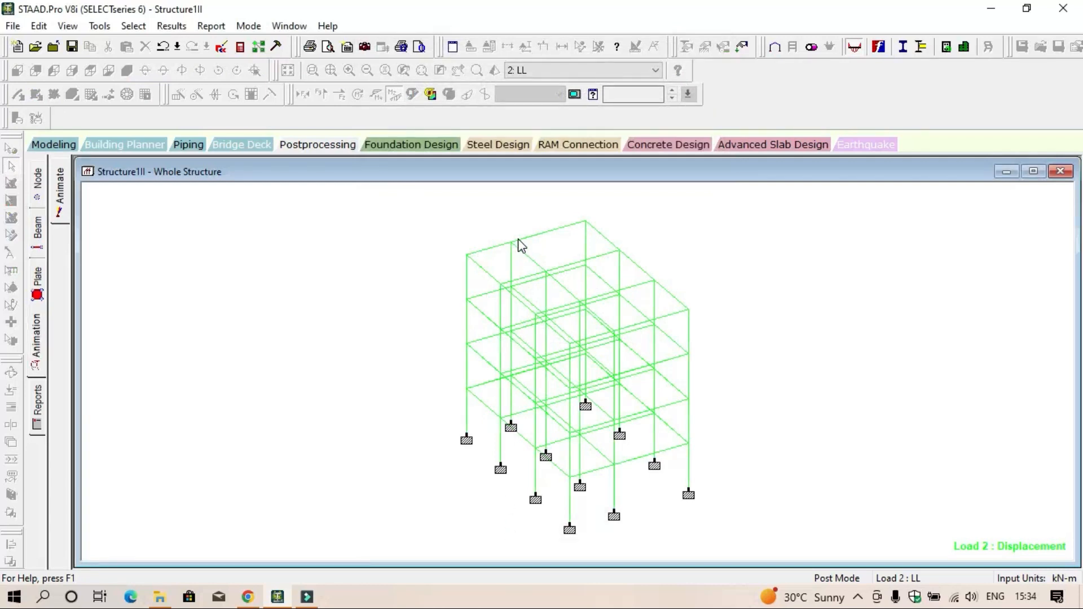
pyautogui.click(58, 223)
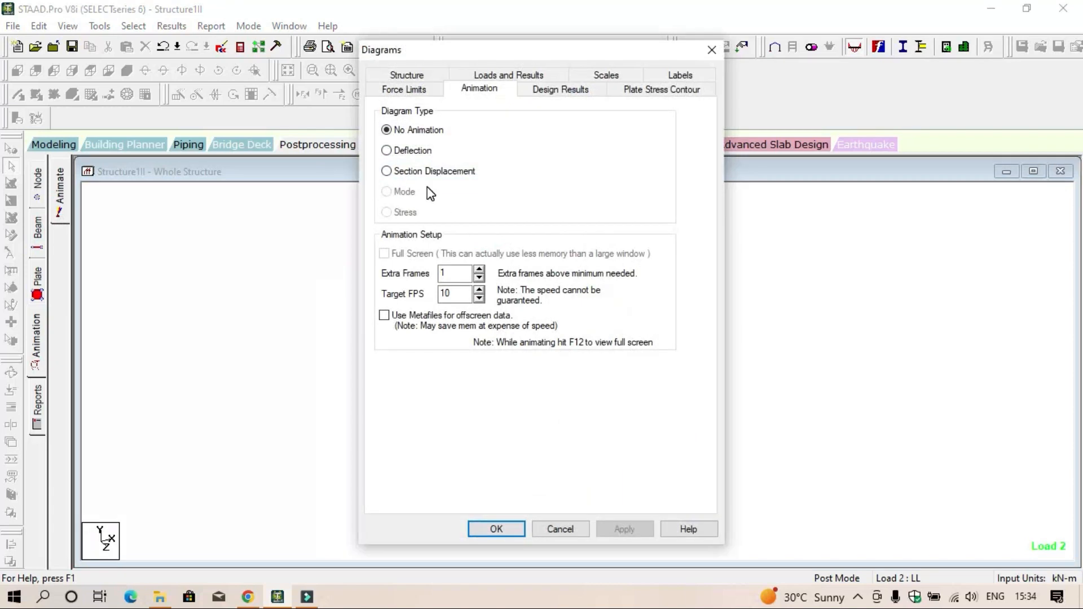
pyautogui.click(412, 152)
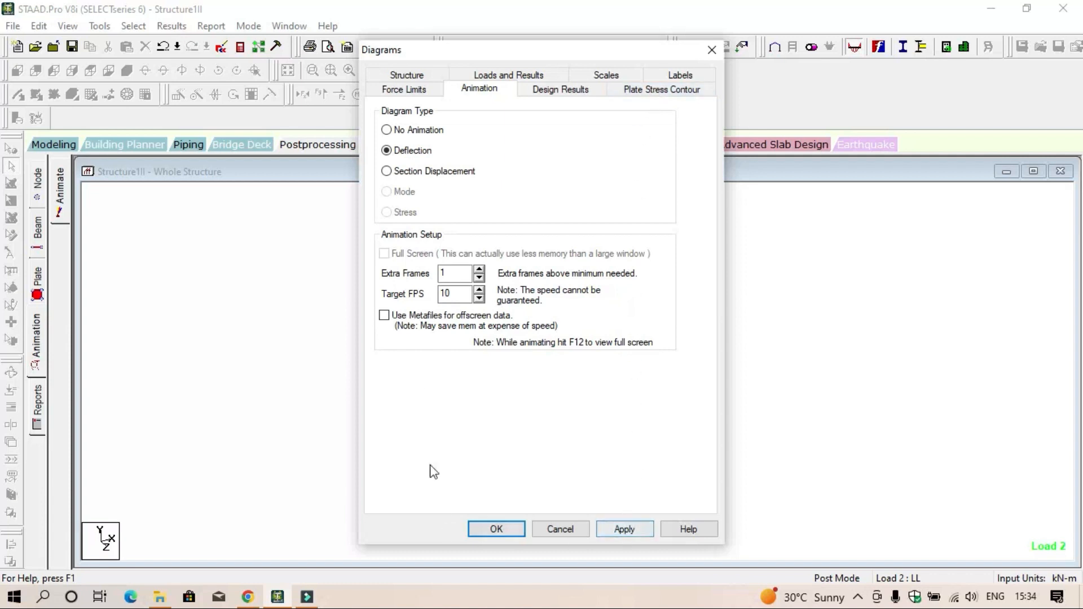
pyautogui.click(711, 50)
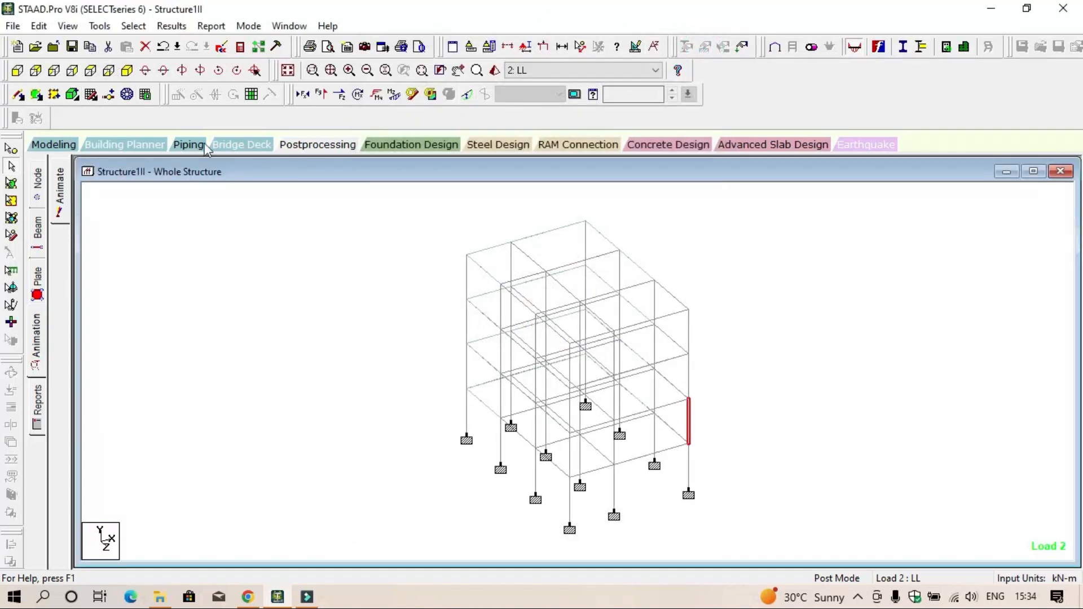
# - Review the analysis output file from the joint coordinates and member incidences through the problem statistics to its end, and close it
pyautogui.click(240, 47)
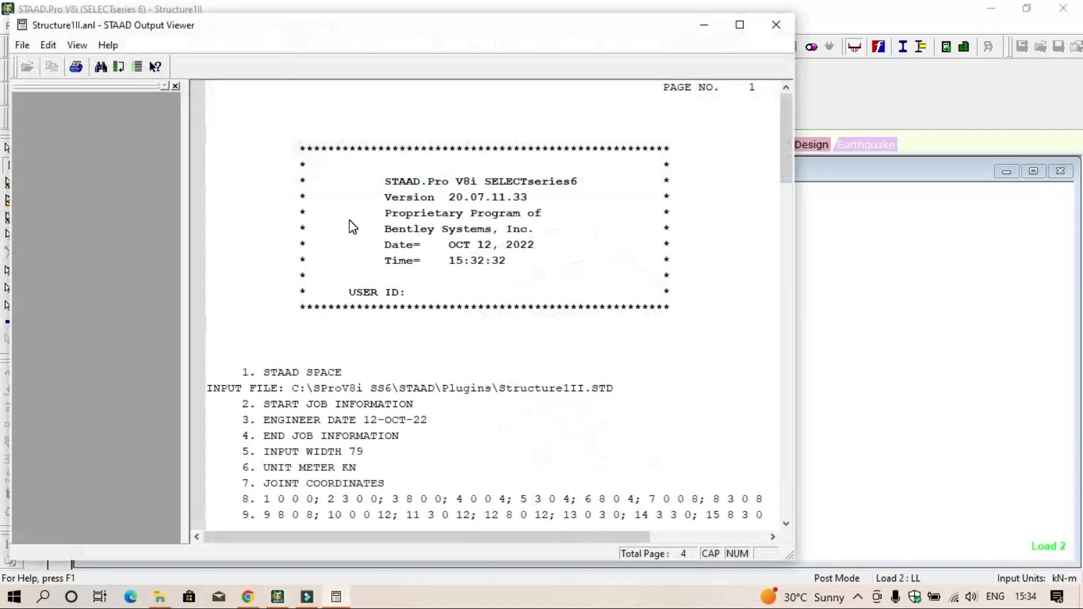
pyautogui.scroll(-20, 429, 316)
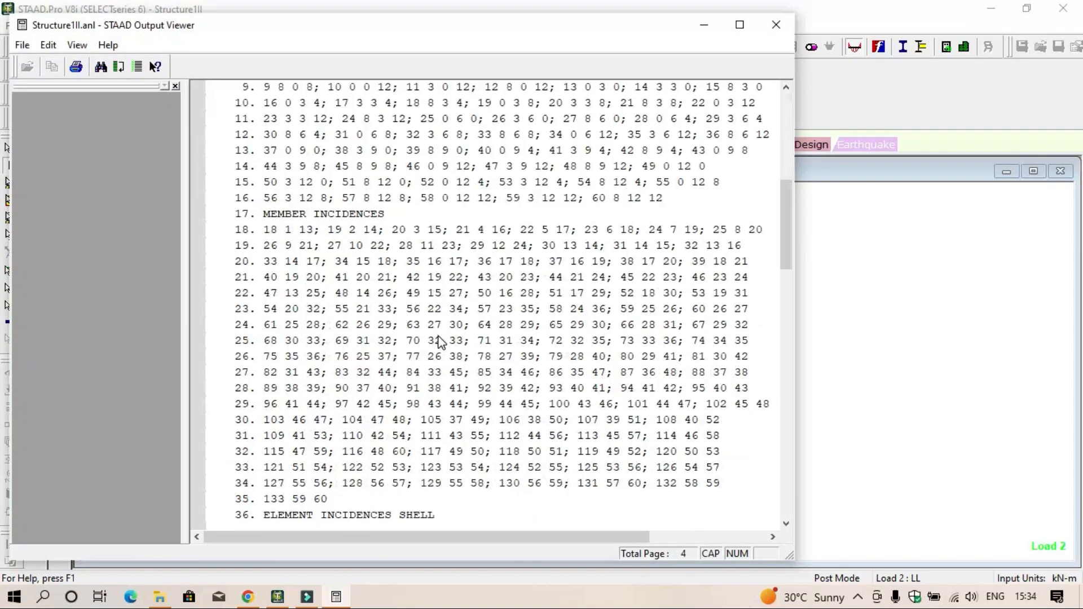
pyautogui.scroll(-4, 425, 346)
pyautogui.scroll(1, 421, 351)
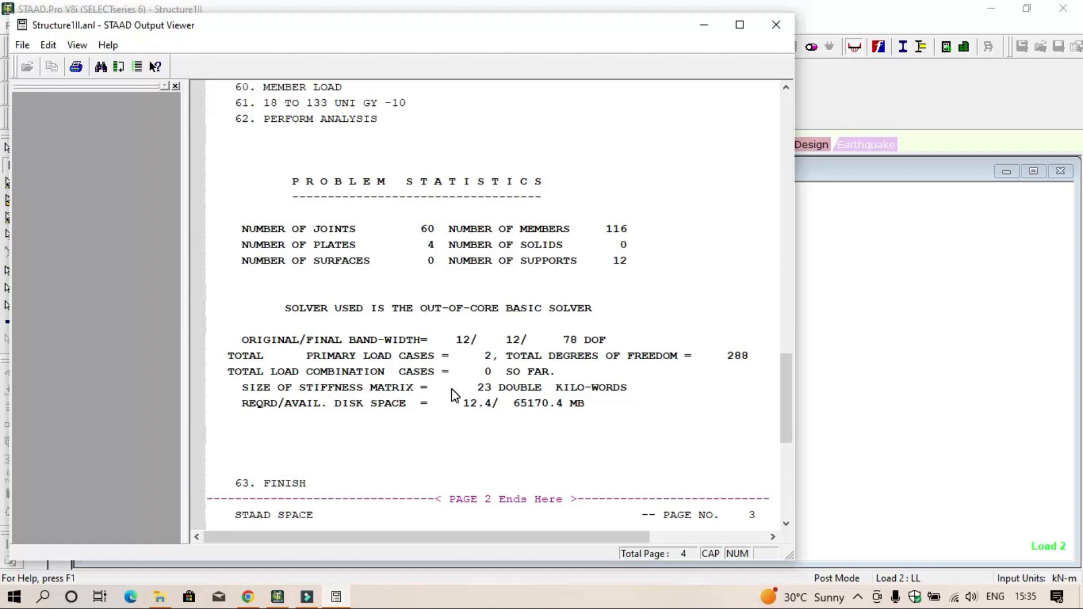
pyautogui.scroll(-7, 451, 394)
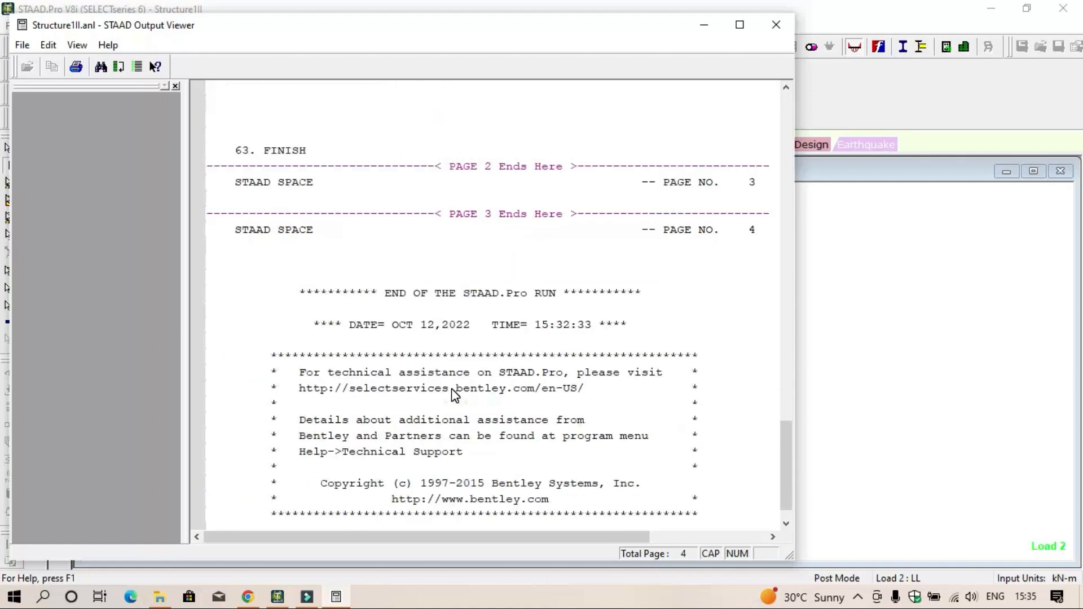
pyautogui.scroll(5, 454, 391)
pyautogui.scroll(20, 453, 391)
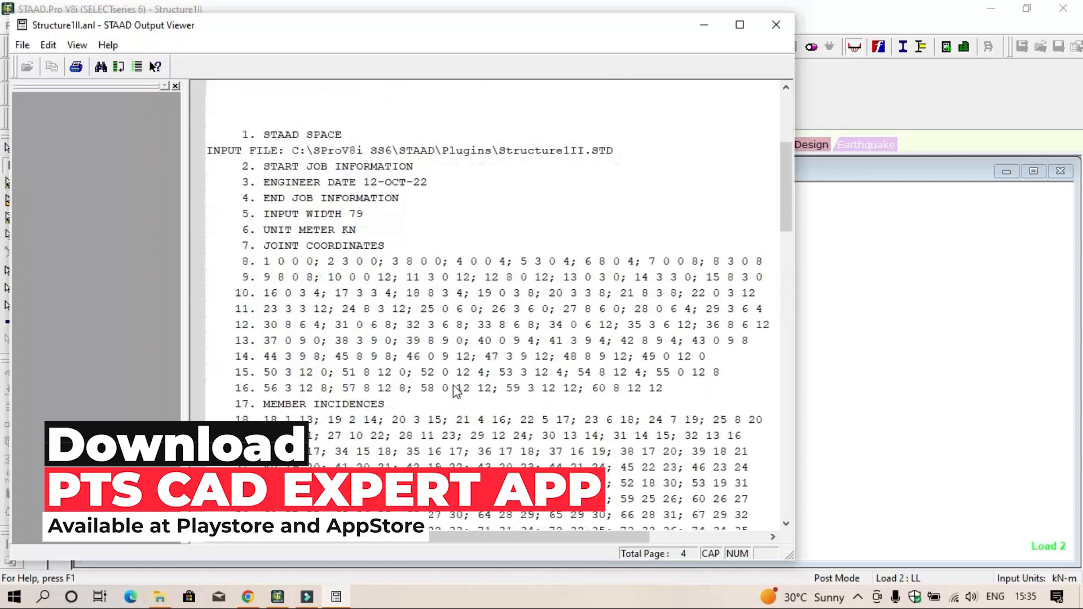
pyautogui.click(776, 25)
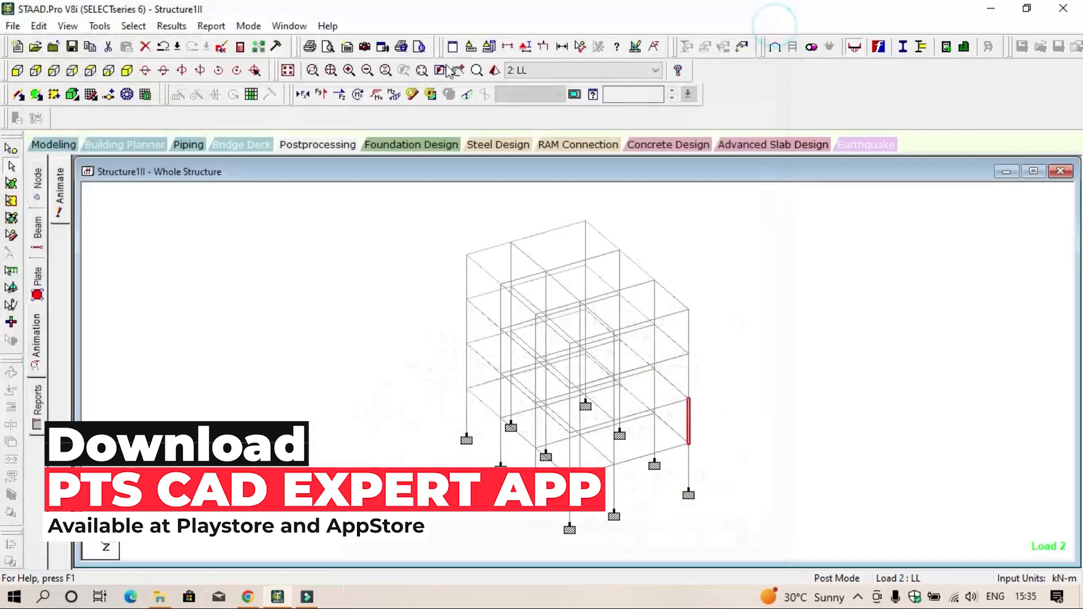
# - View the selected column on its own in a 3D rendering and close the rendering
pyautogui.scroll(6, 457, 327)
pyautogui.scroll(-2, 457, 327)
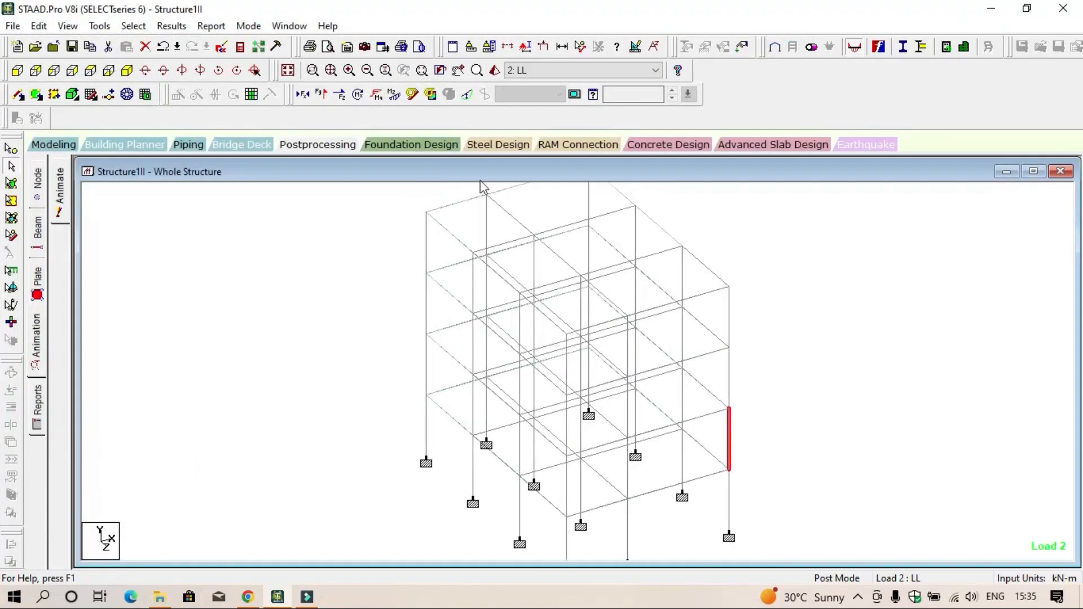
pyautogui.click(495, 70)
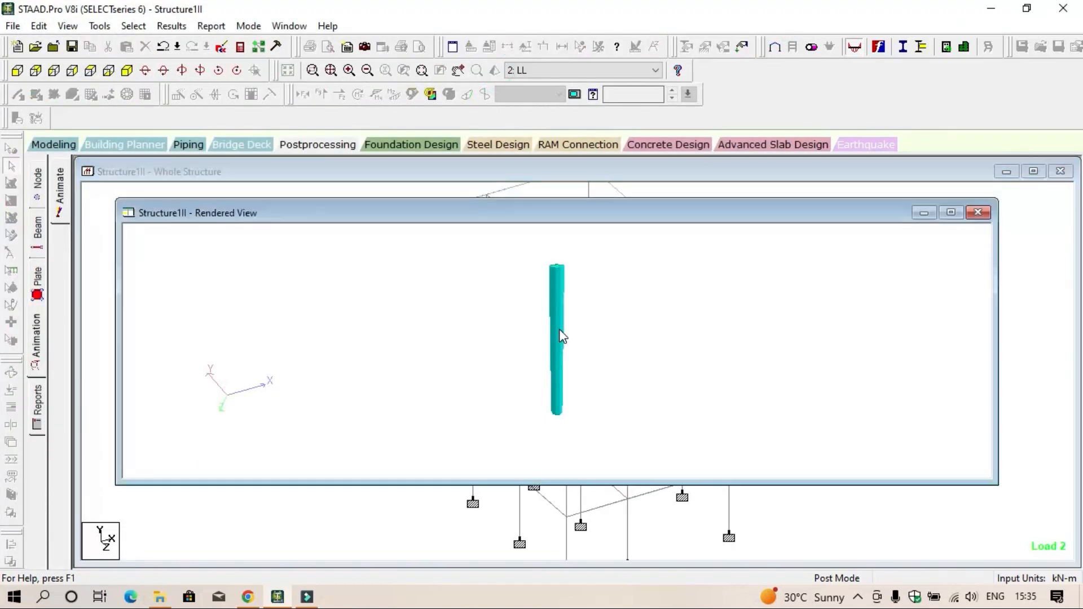
pyautogui.click(978, 212)
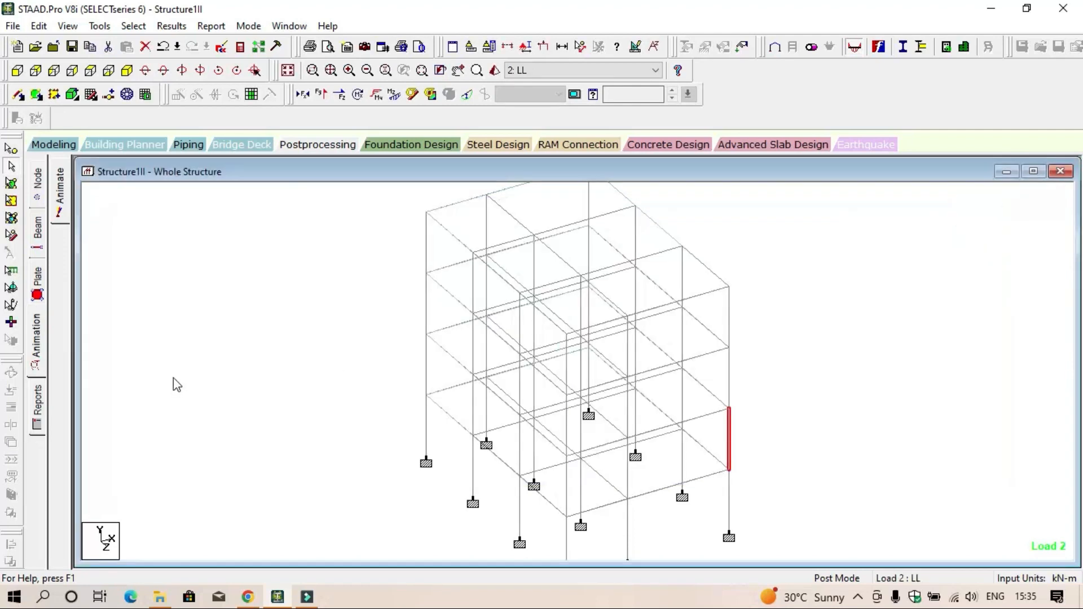
# - Select all beams and columns of the frame, inspect them from another angle in a 3D rendering, and close it
pyautogui.click(219, 324)
pyautogui.scroll(-4, 219, 326)
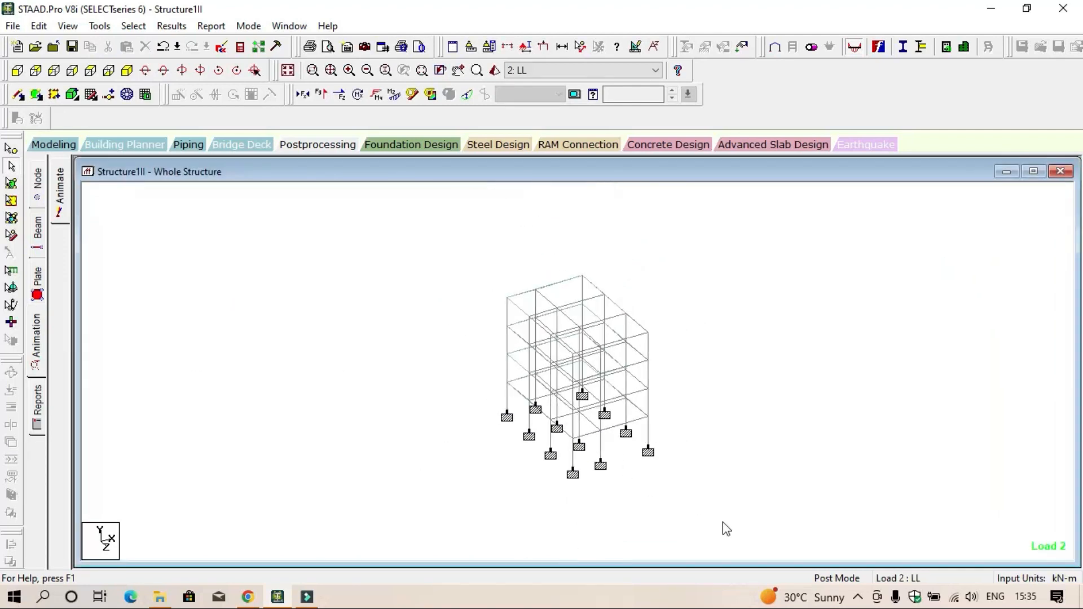
pyautogui.moveTo(726, 523); pyautogui.dragTo(330, 254)
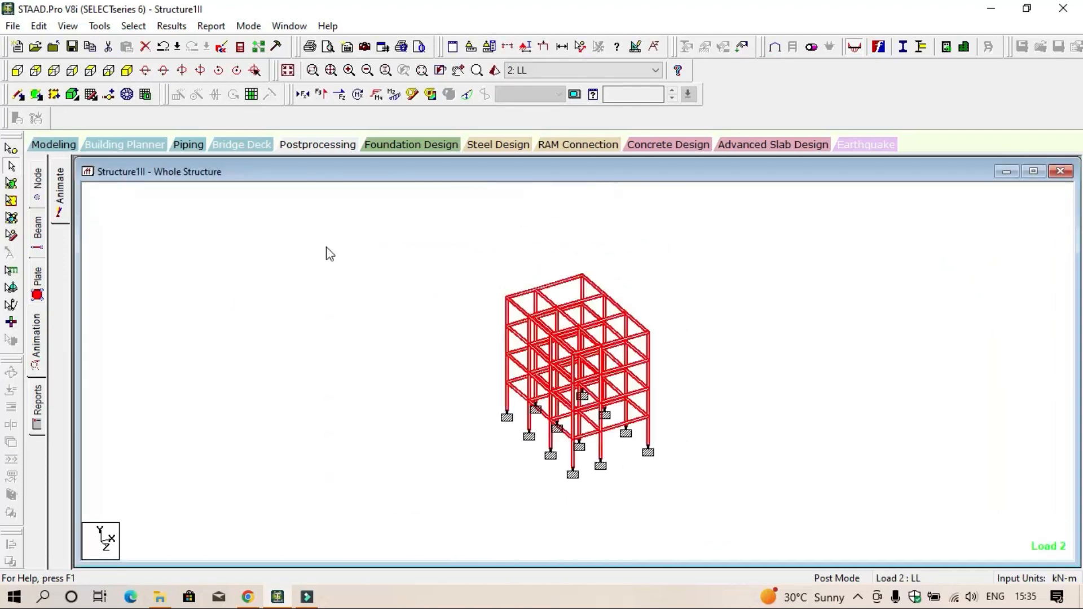
pyautogui.click(494, 71)
pyautogui.moveTo(702, 371); pyautogui.dragTo(827, 384)
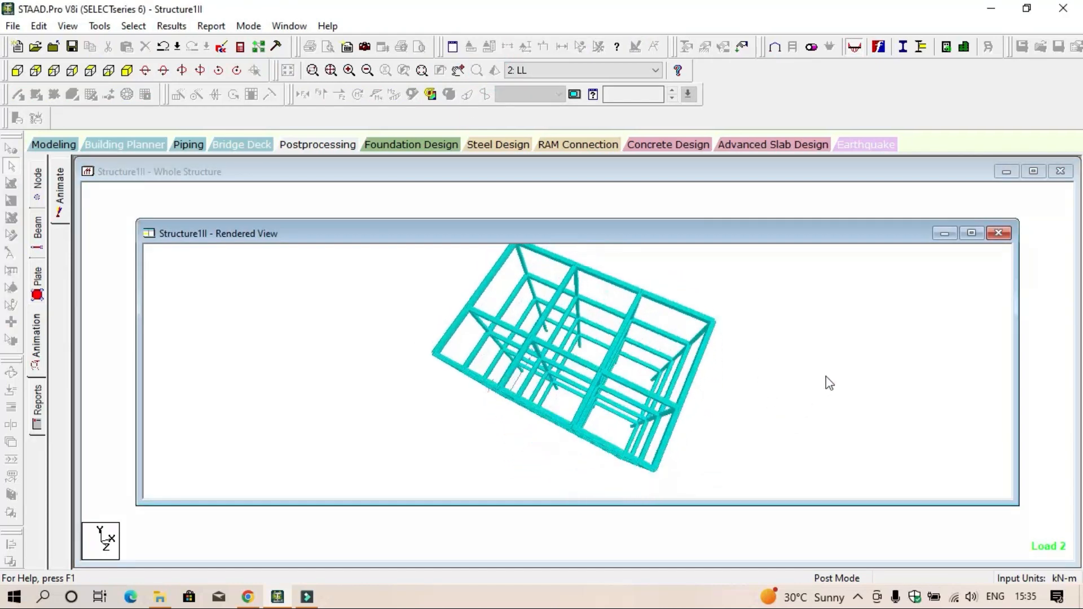
pyautogui.click(999, 233)
pyautogui.click(222, 295)
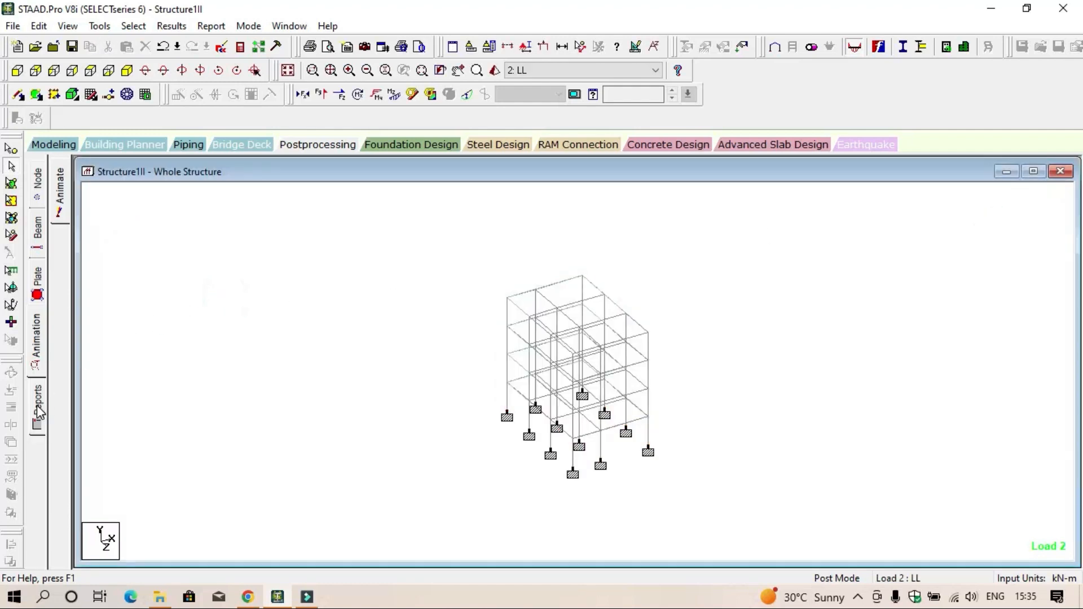
# - Return to modeling mode and inspect the complete structure with its slabs in a rotated 3D rendering
pyautogui.click(65, 145)
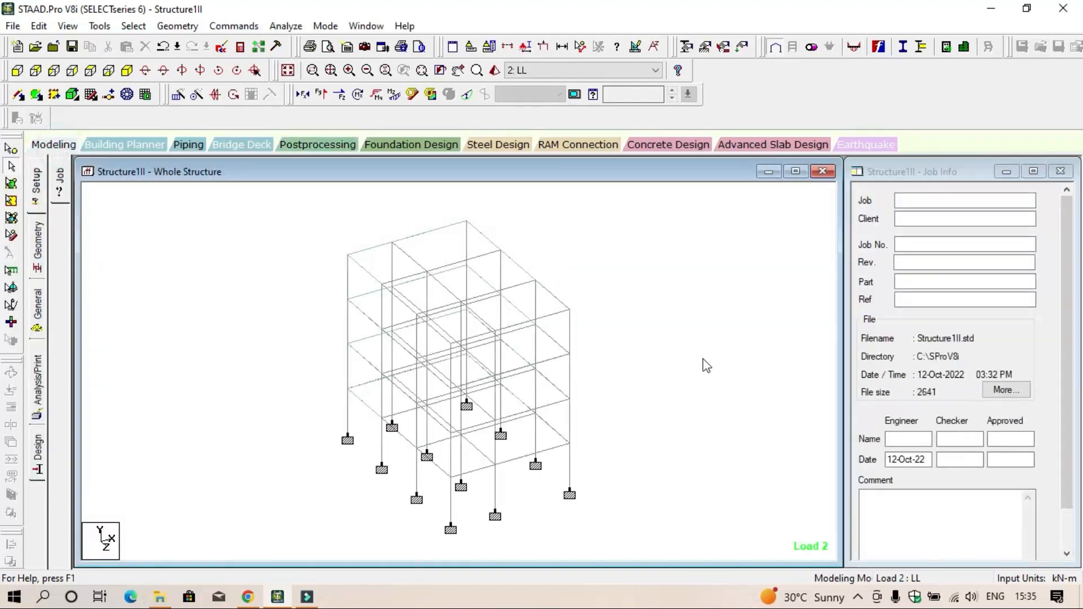
pyautogui.click(495, 71)
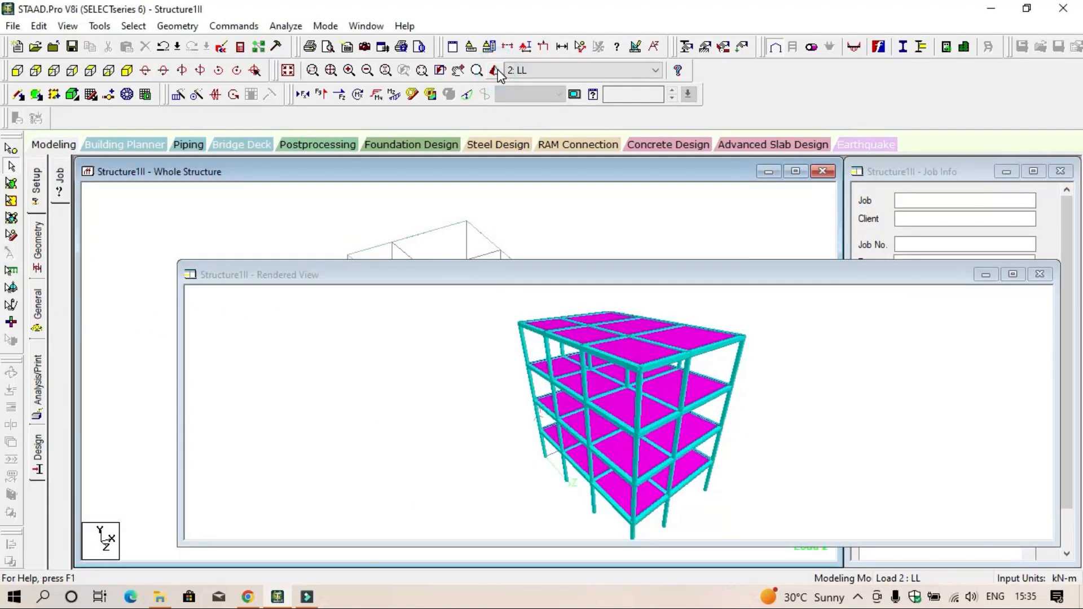
pyautogui.moveTo(680, 389); pyautogui.dragTo(810, 479)
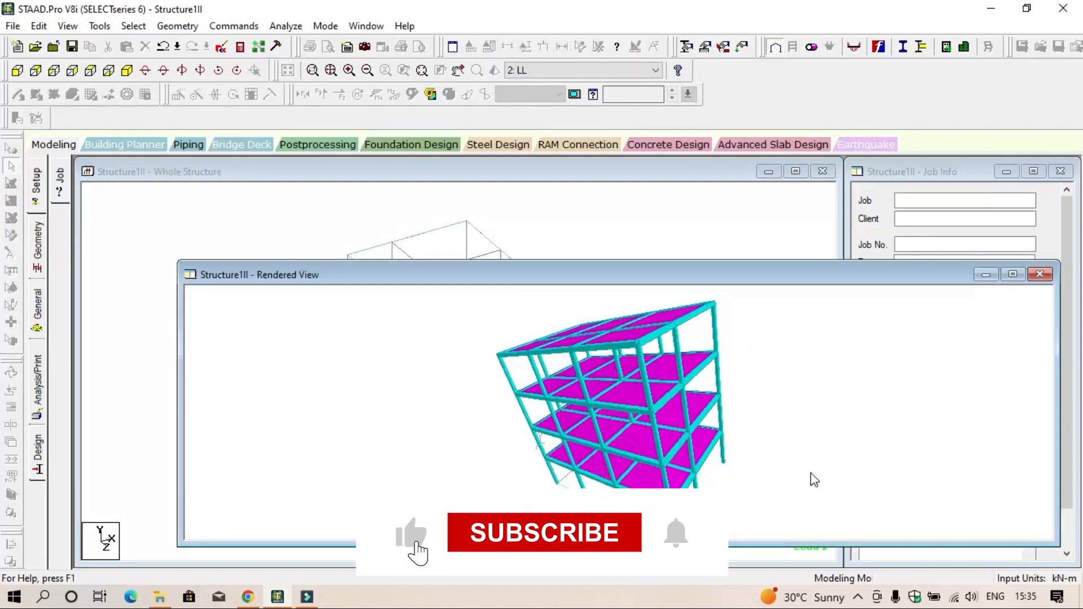